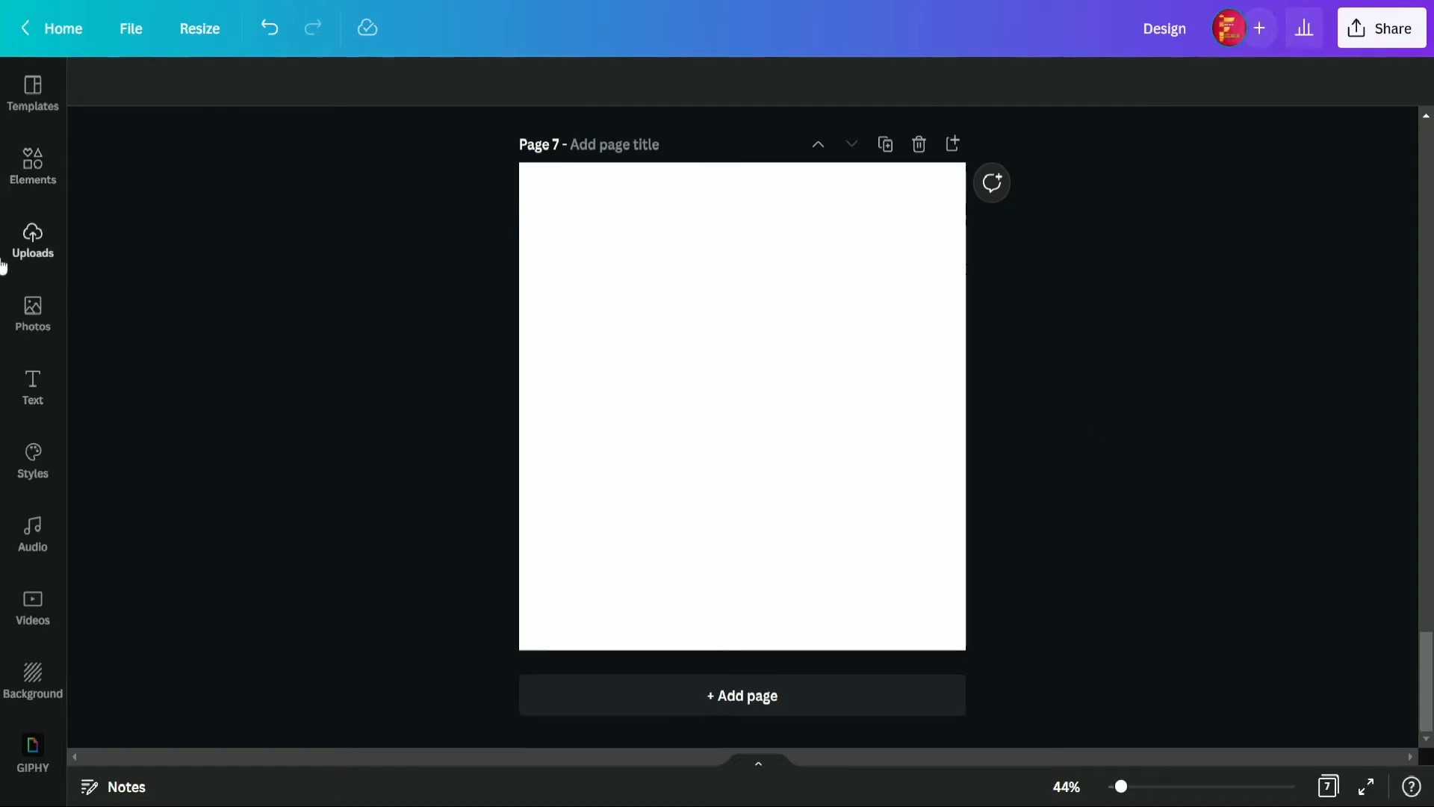
- Add the pasta plate photo and the white dotted circle frame from the "pemplate design" folder to page 7
scroll(11, 280, down, 5)
scroll(9, 280, down, 6)
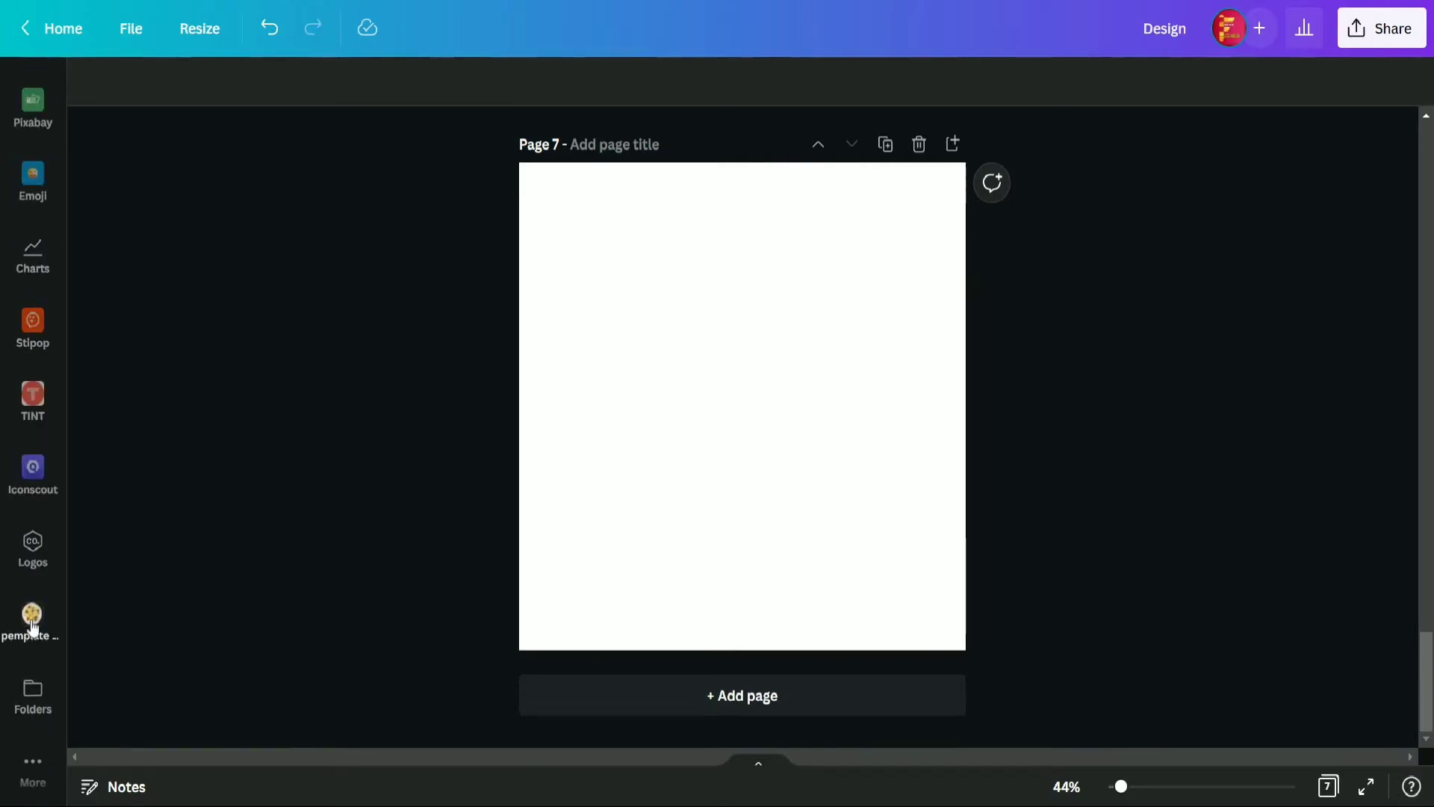
click(31, 618)
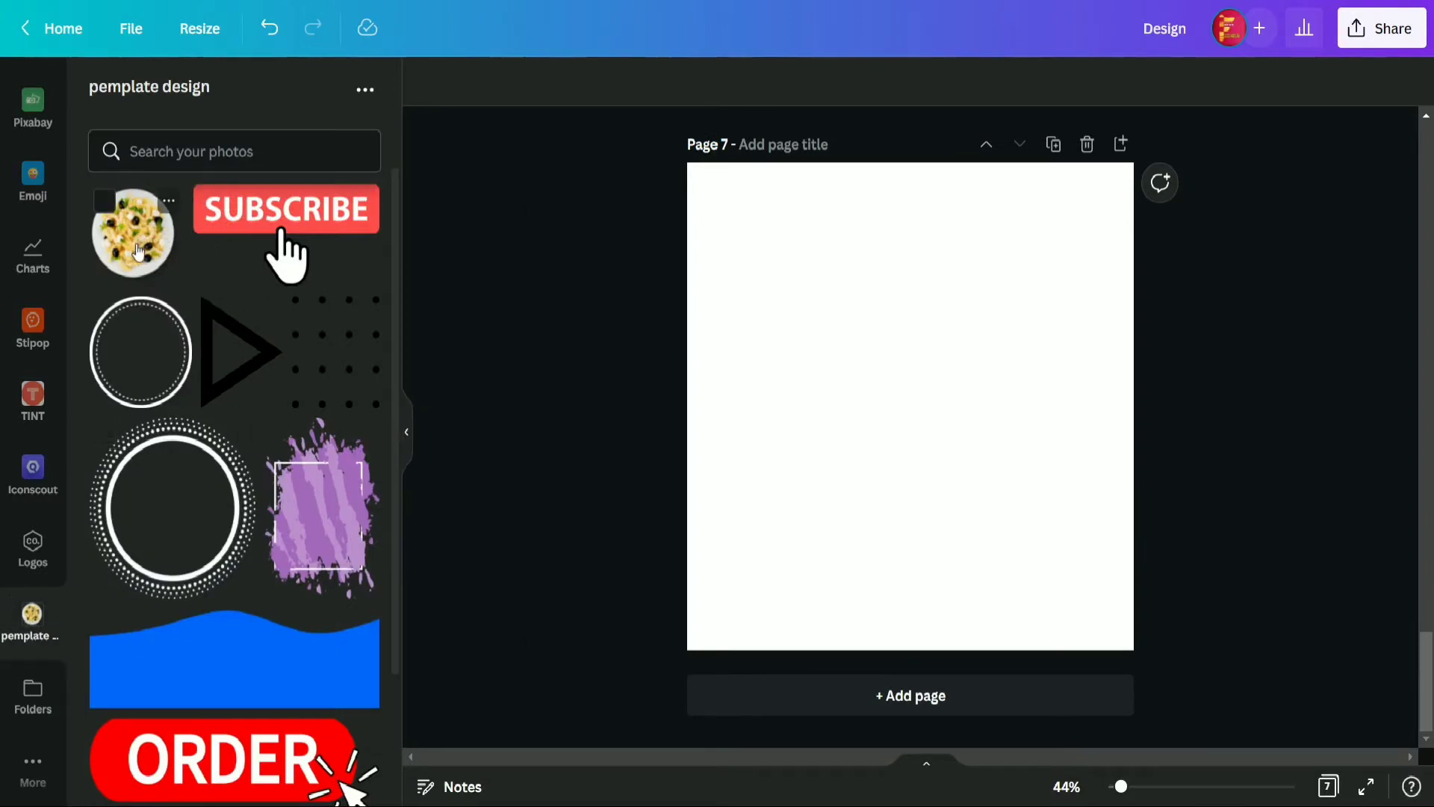
click(138, 252)
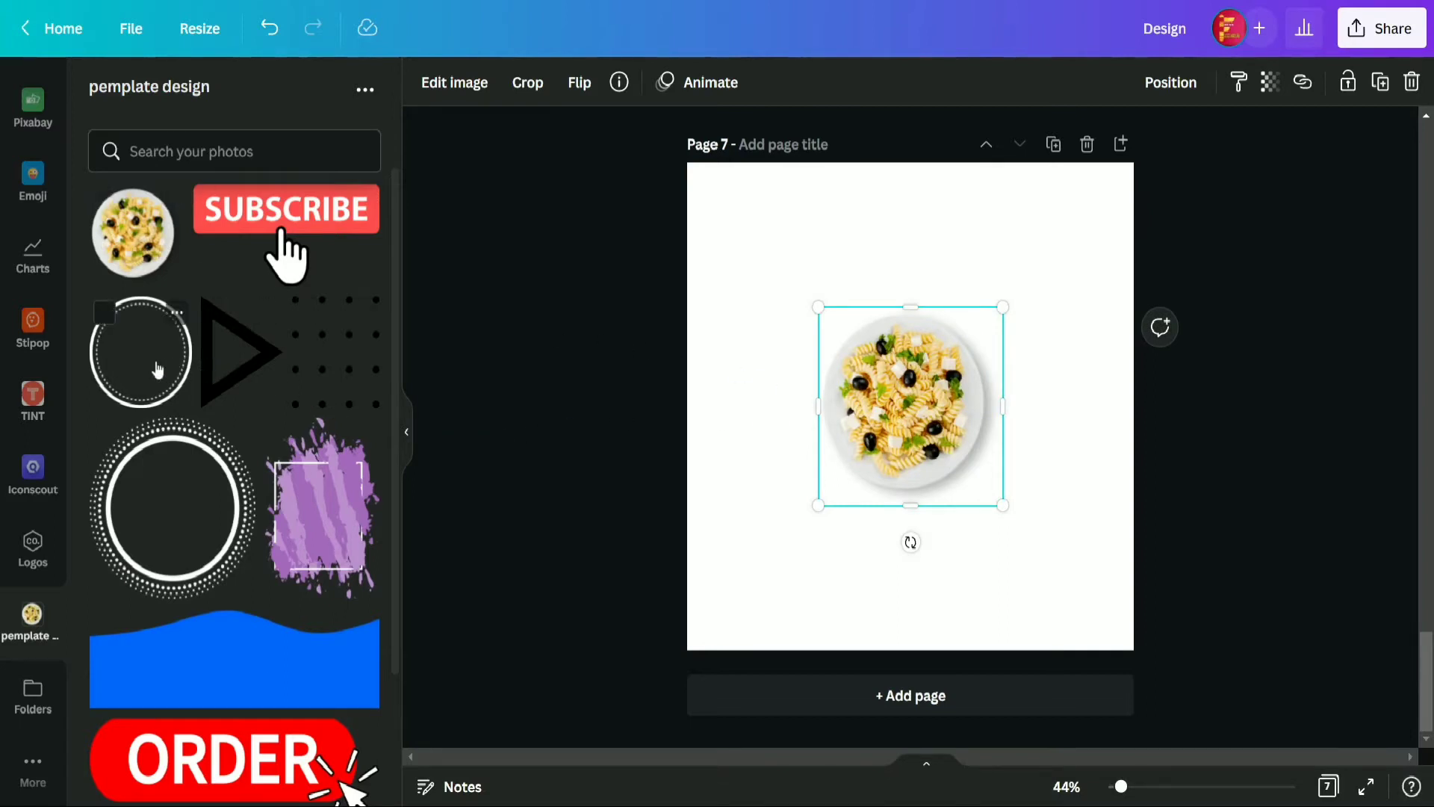
click(157, 369)
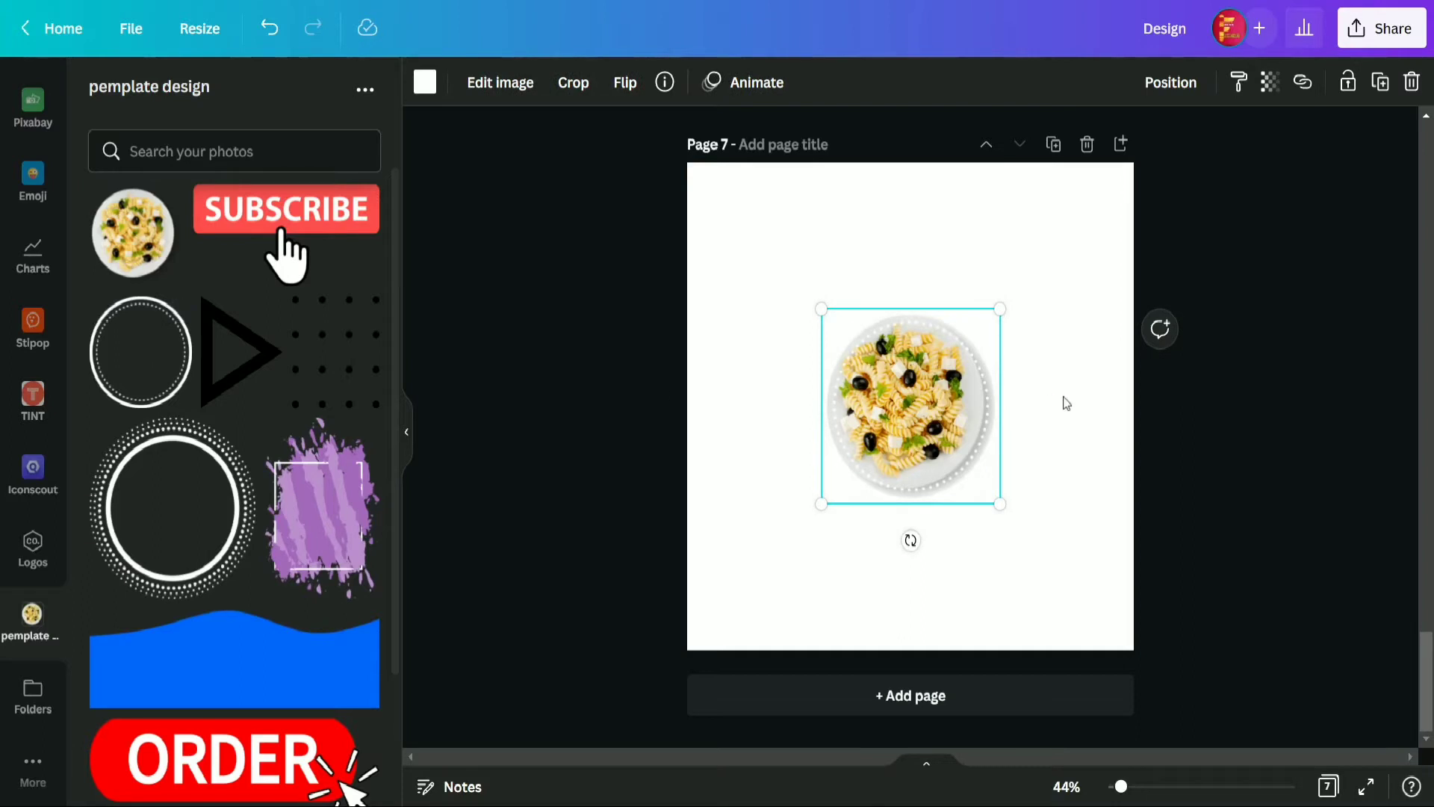
- Set the background of page 7 to the yellow document color
click(1059, 276)
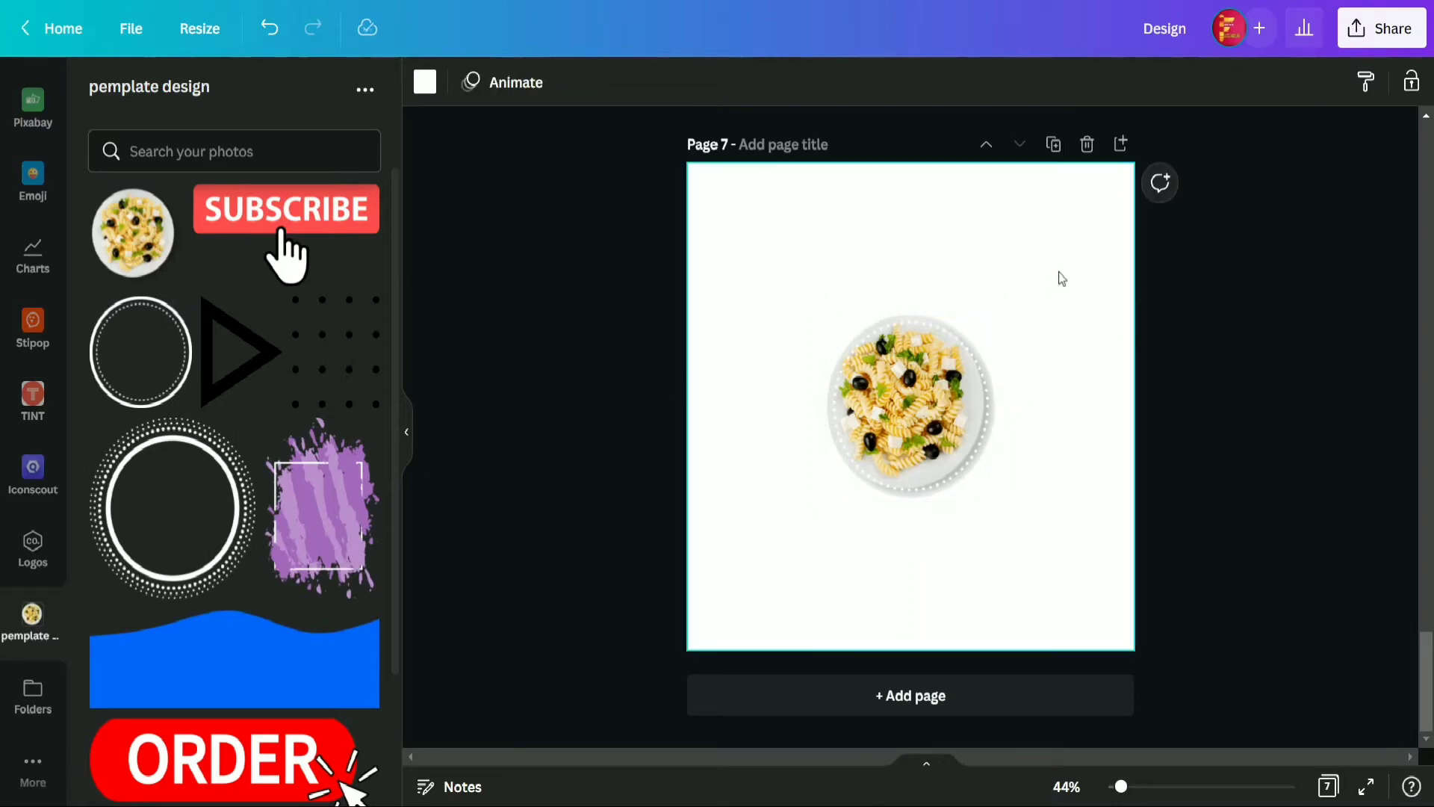
click(406, 431)
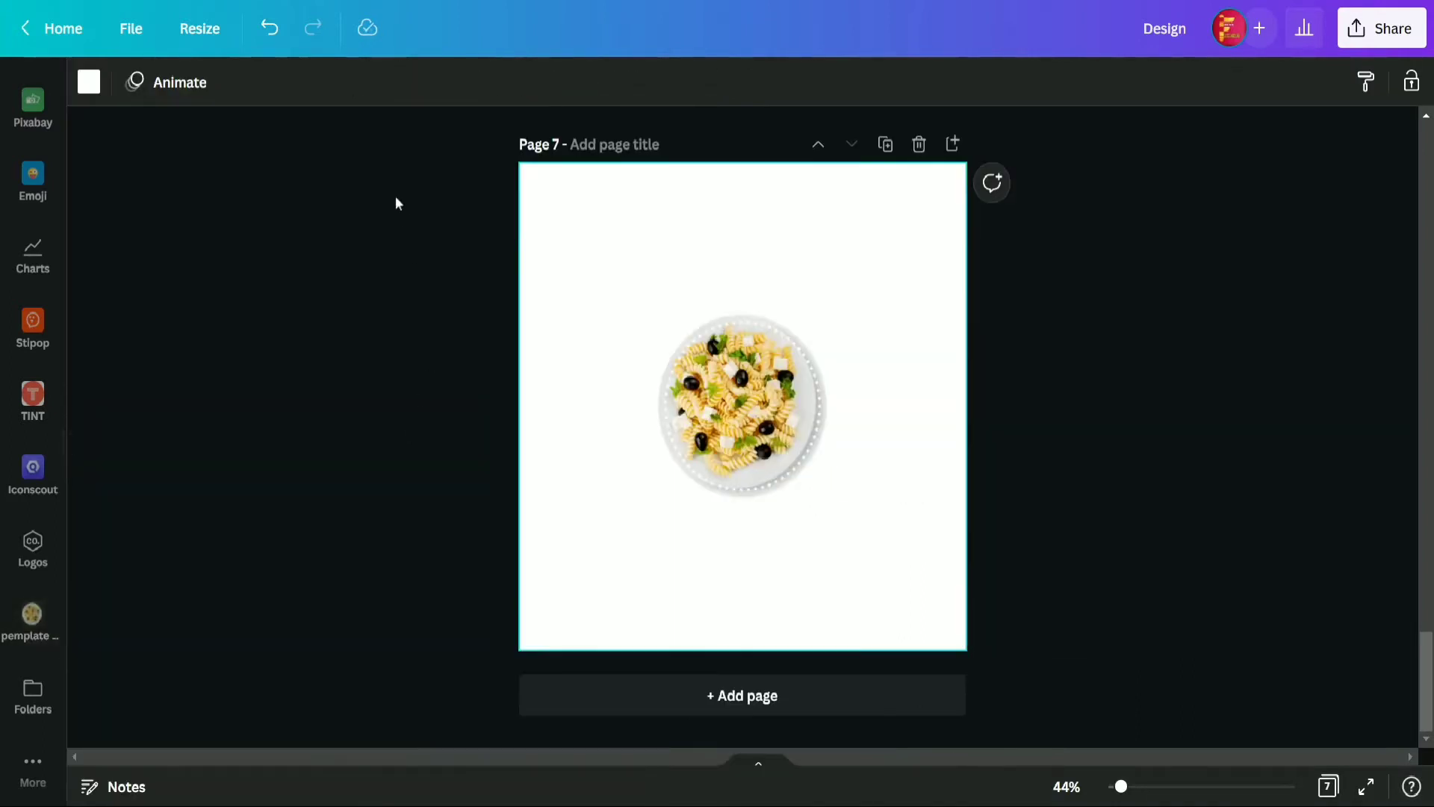
click(89, 84)
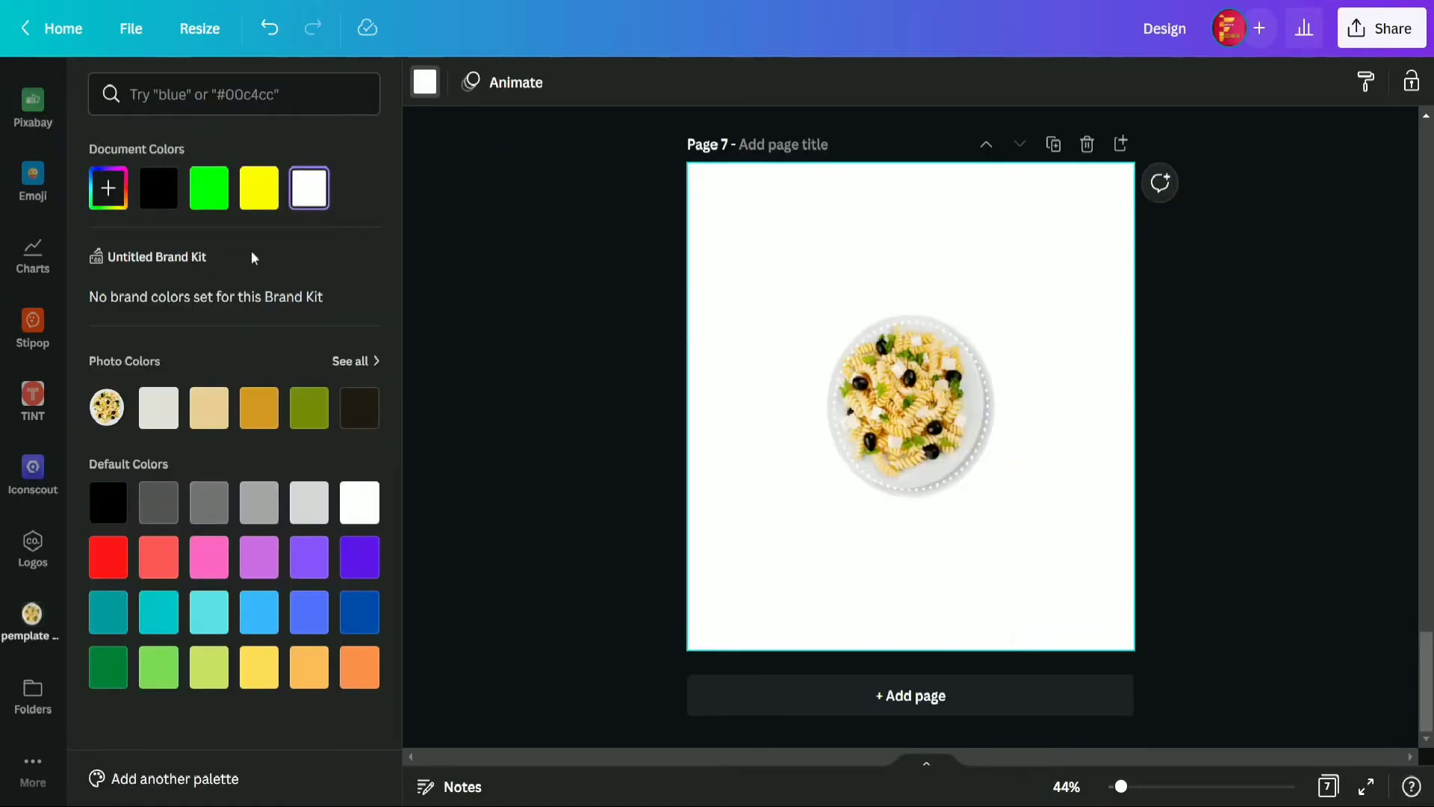
click(253, 201)
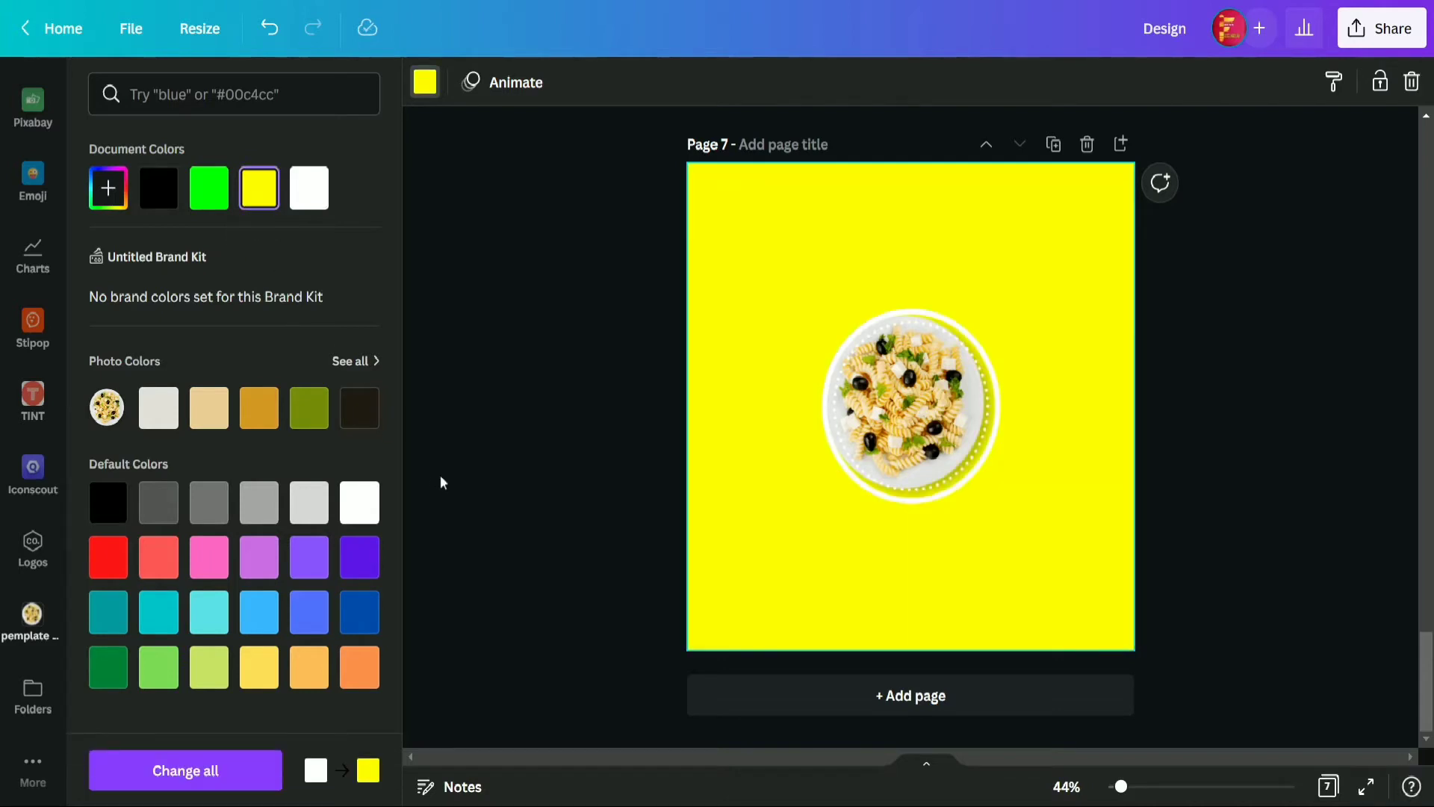
click(424, 406)
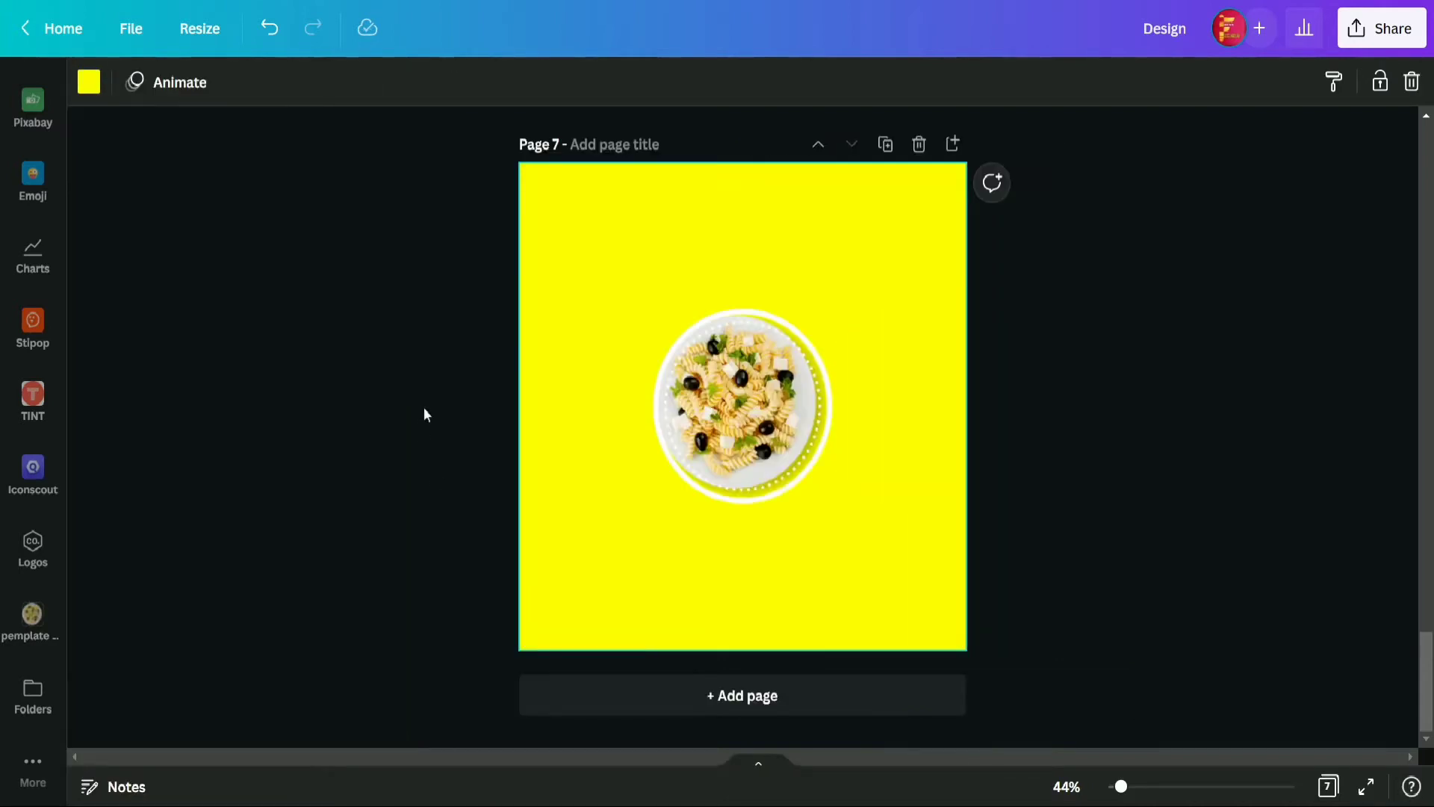
- Nudge the white ring over the plate, then align the ring and plate photo with each other at center and middle
click(822, 426)
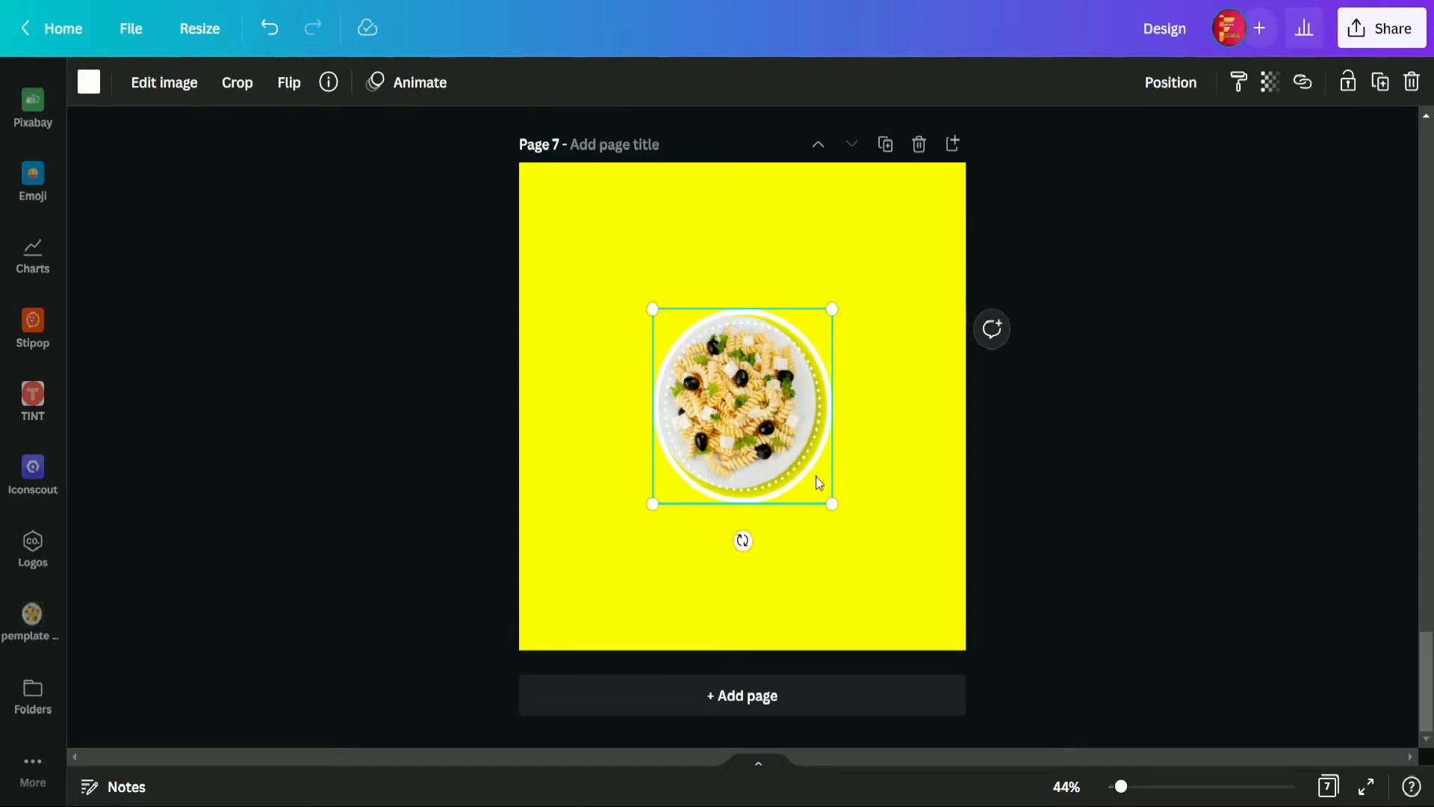
drag(815, 476, 808, 469)
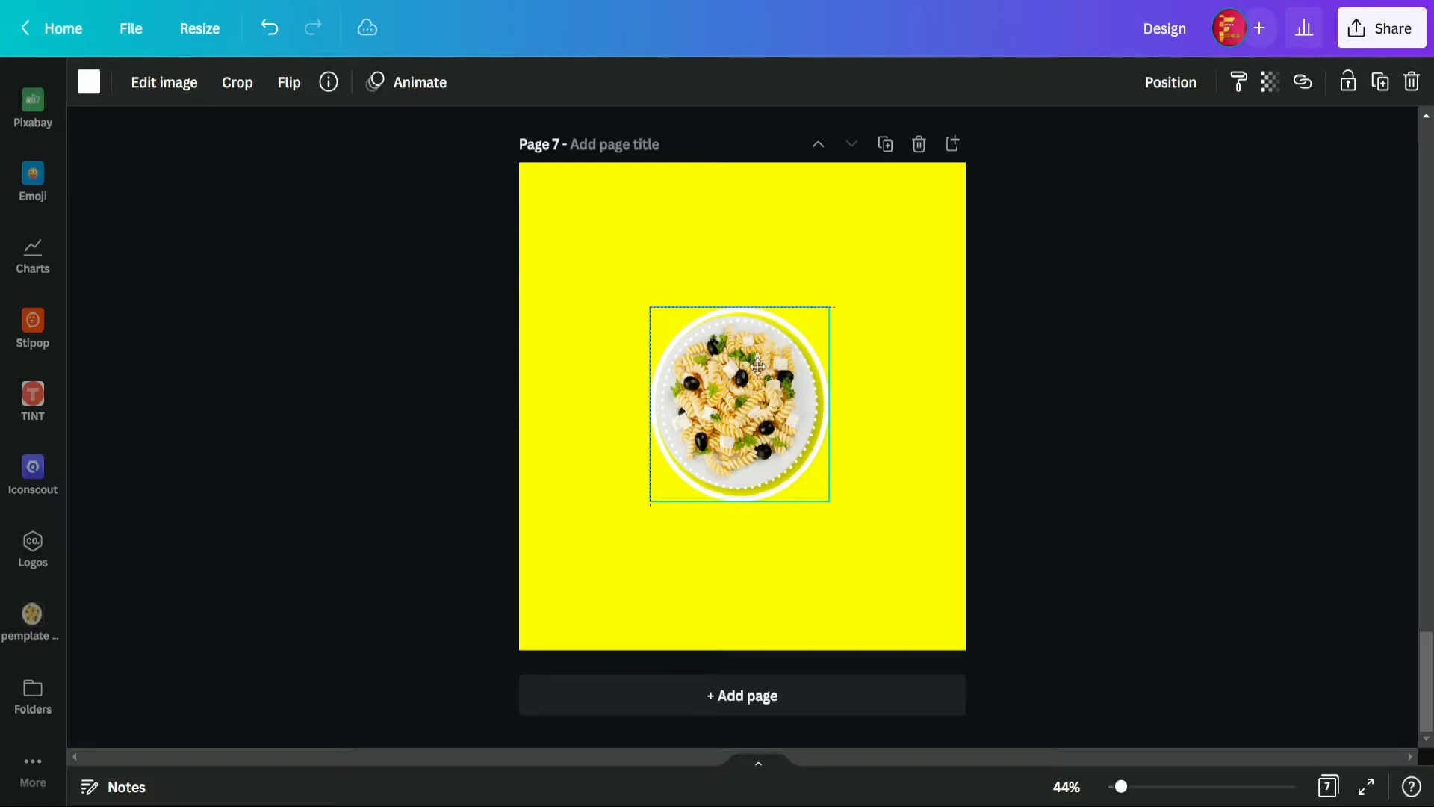
click(771, 392)
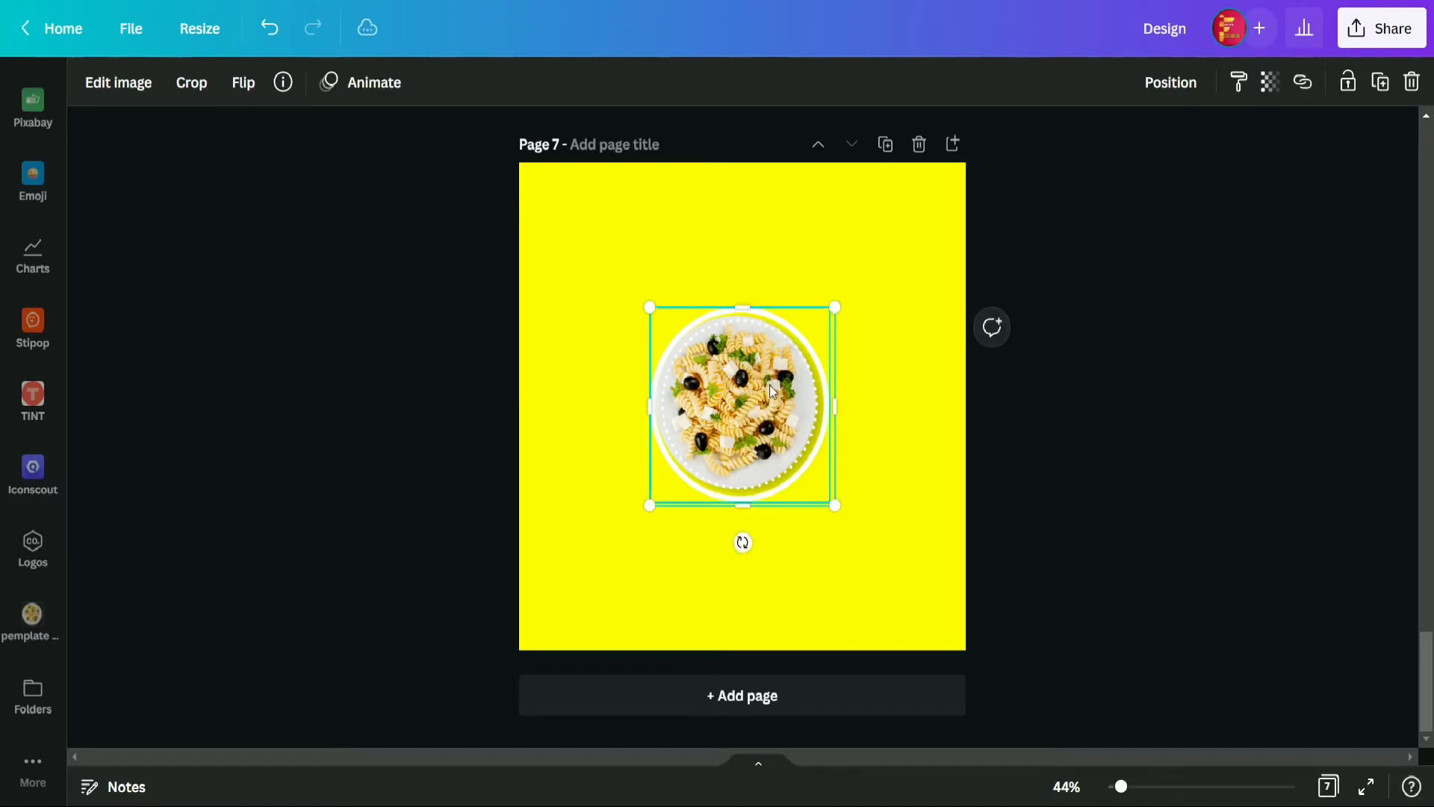
key(ctrl+a)
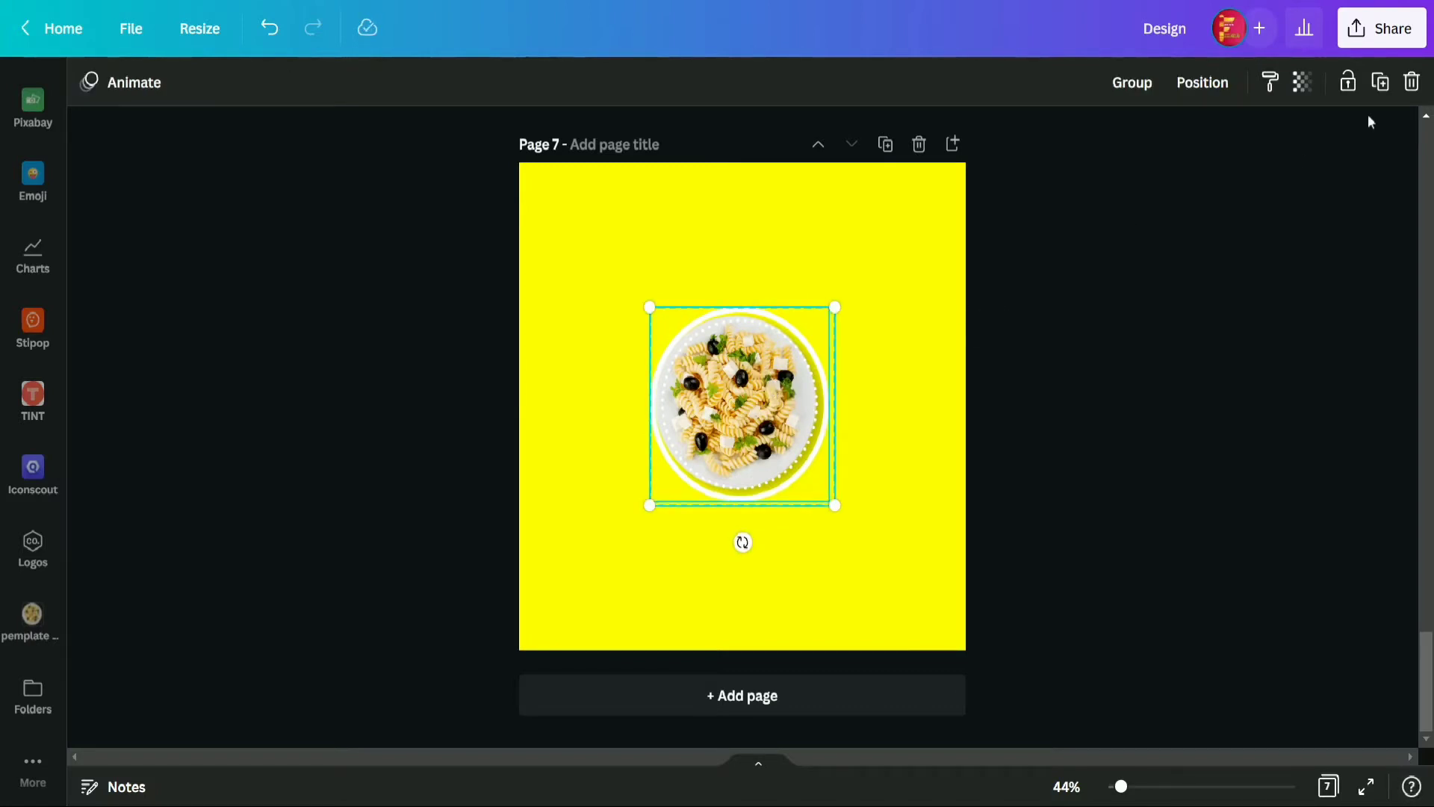
click(1219, 85)
click(1121, 270)
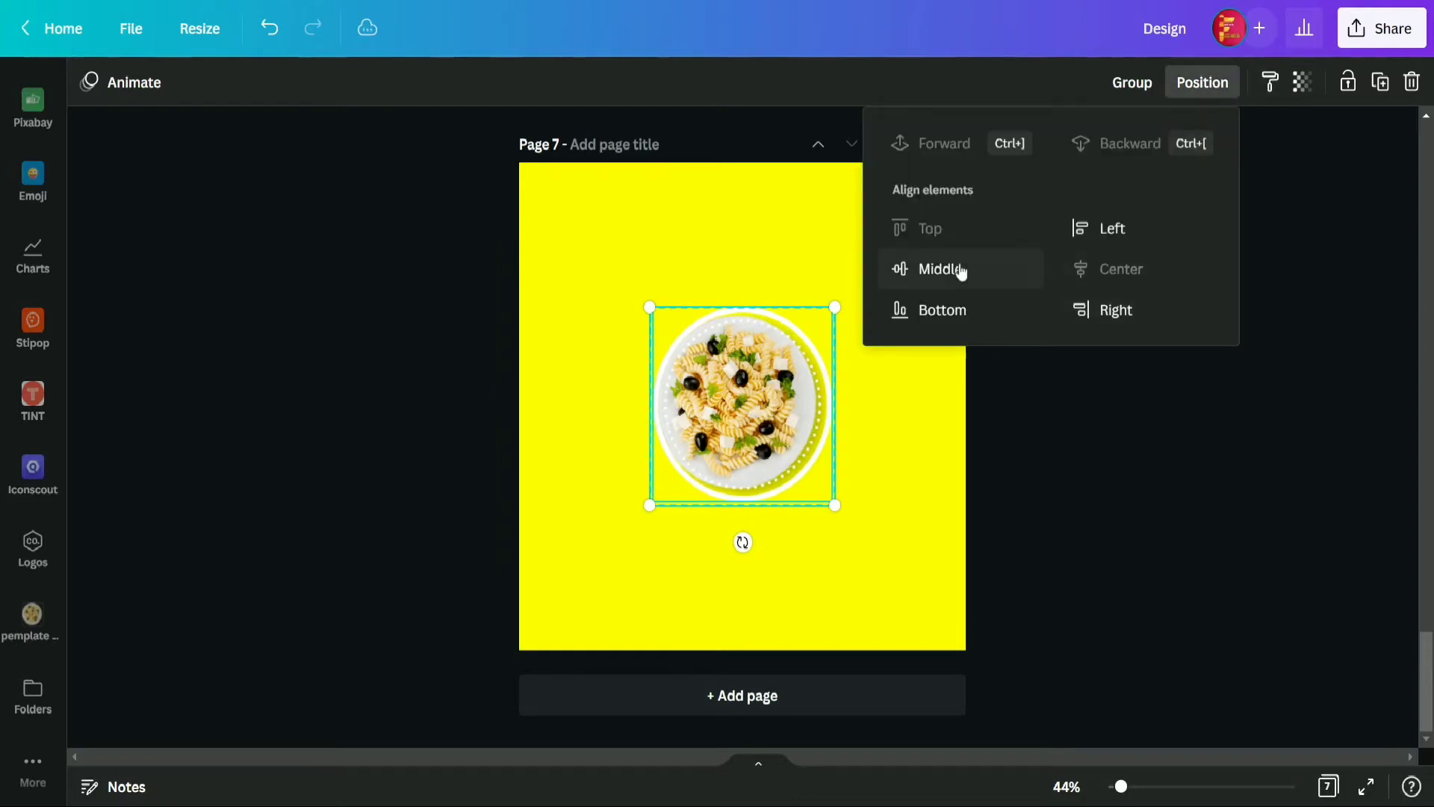
click(954, 272)
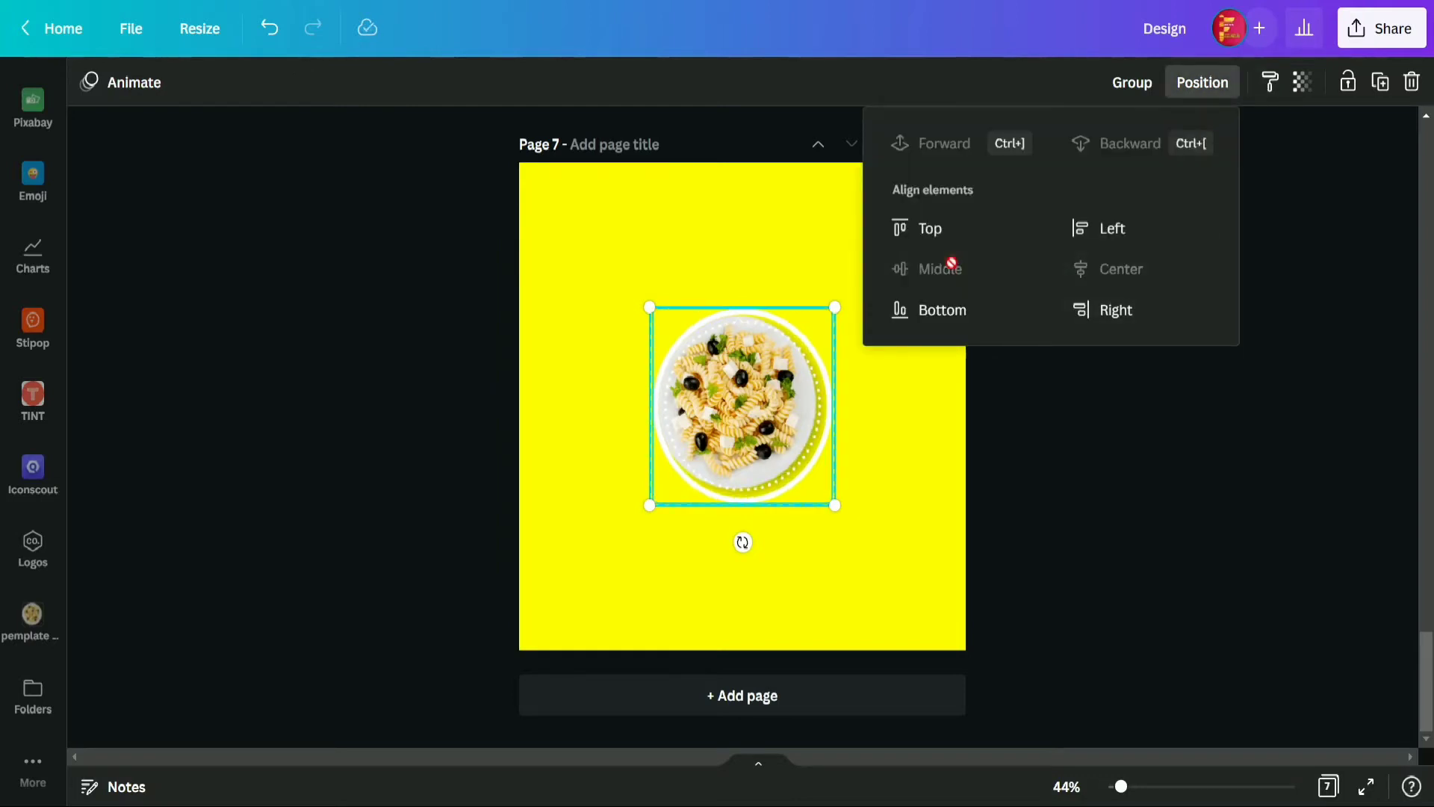
click(1115, 410)
- Shift the white ring slightly up and left and shrink it a little so it encircles the plate evenly
click(1141, 786)
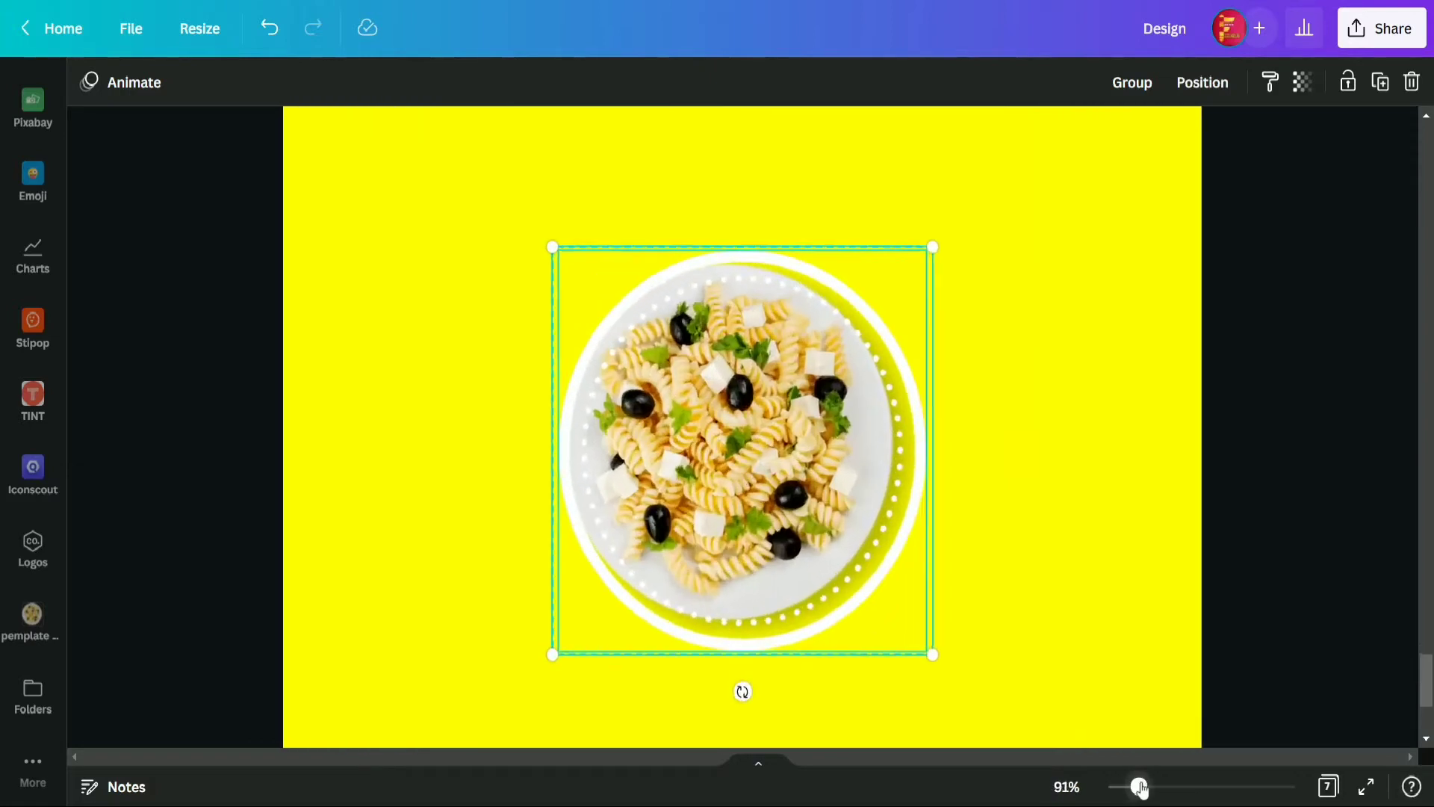
click(998, 563)
click(855, 519)
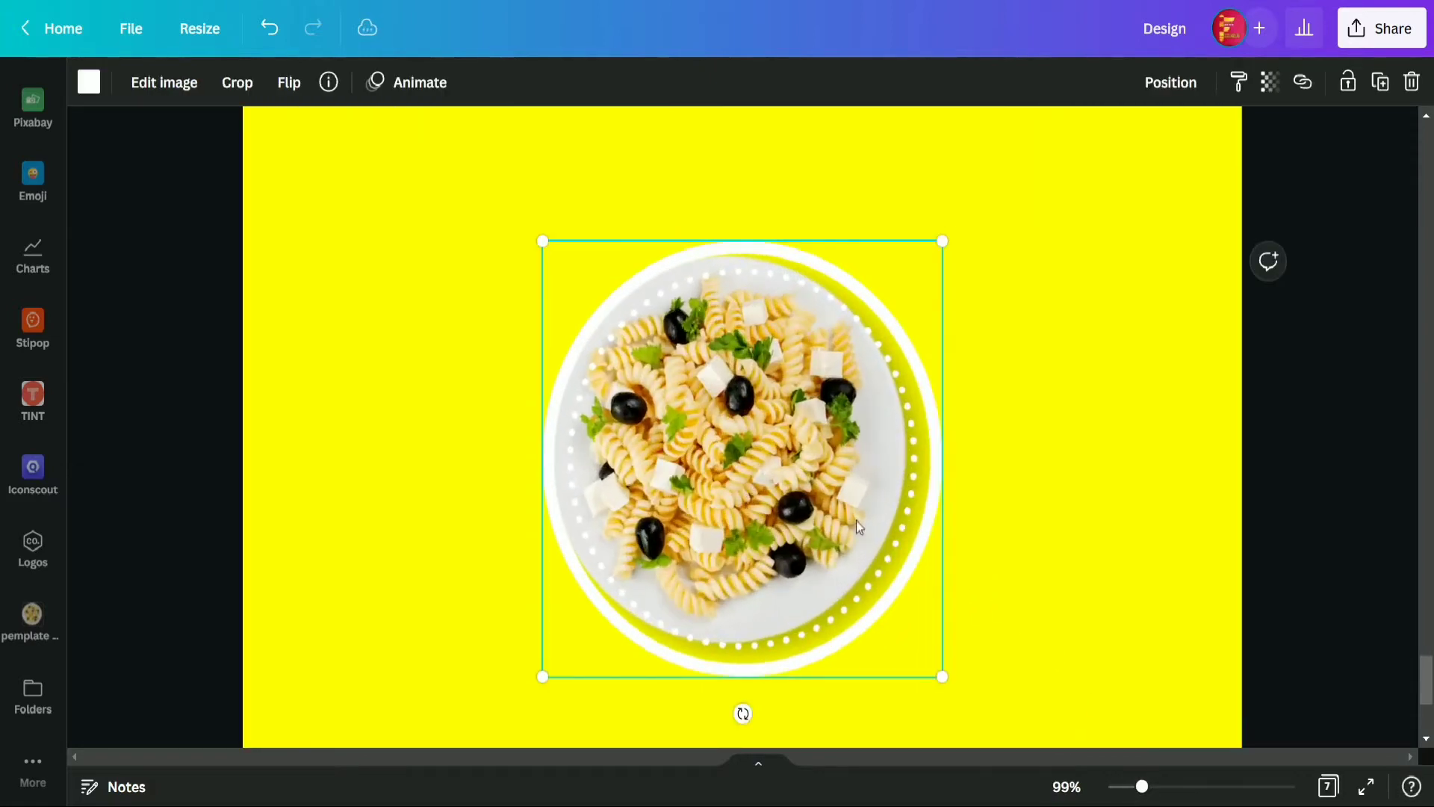
drag(855, 519, 842, 510)
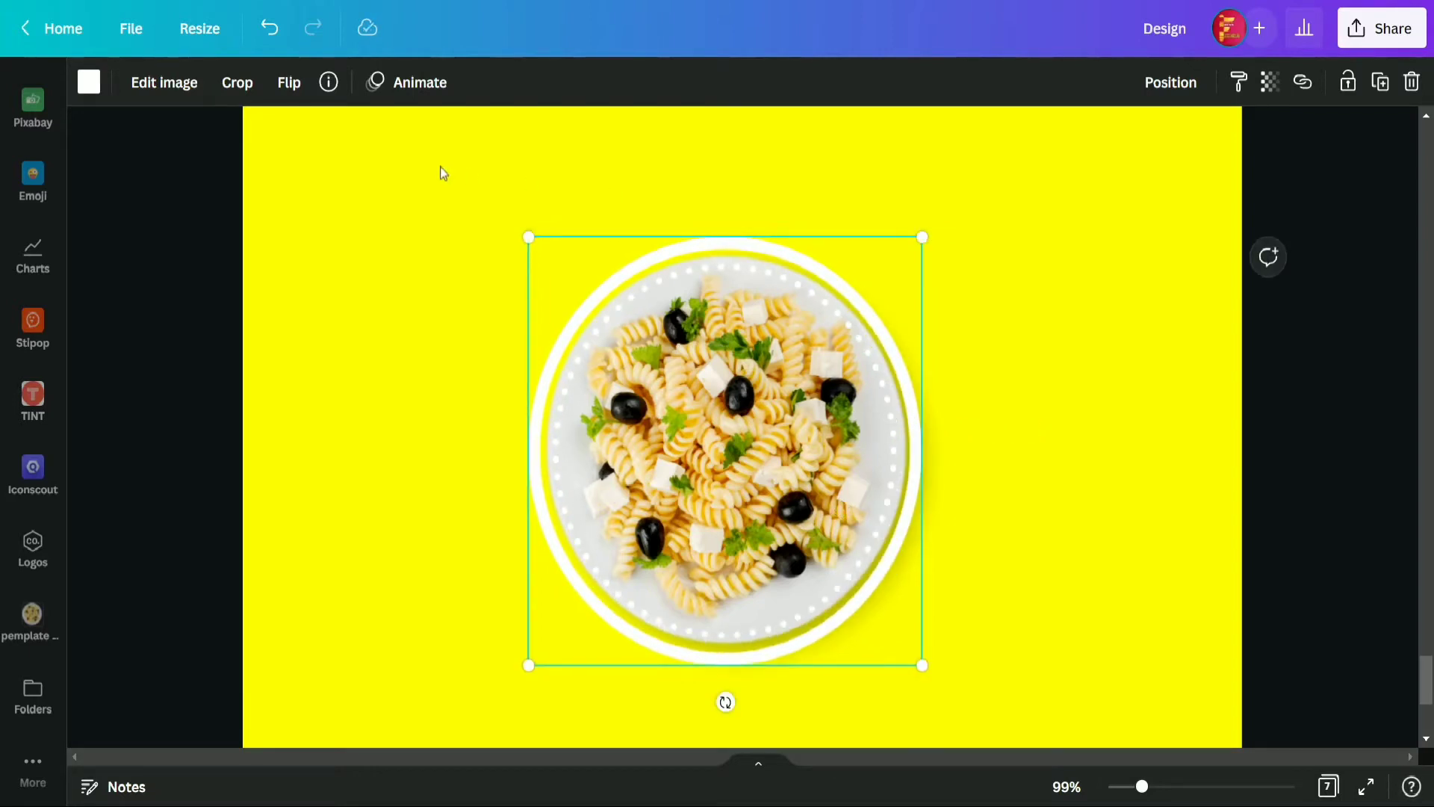
- Recolor the dotted ring around the plate to black, after trying the light grey photo color
click(88, 82)
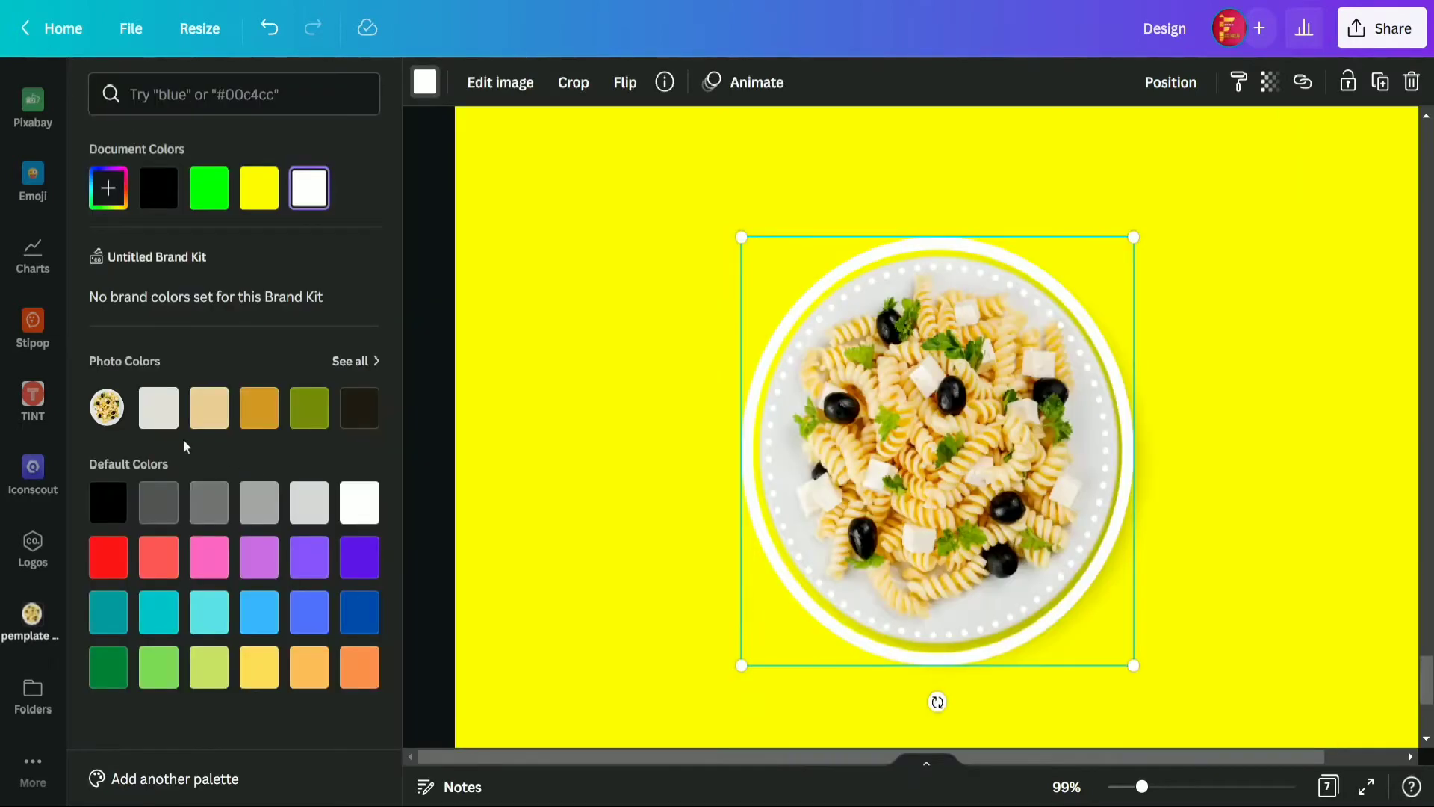
click(158, 414)
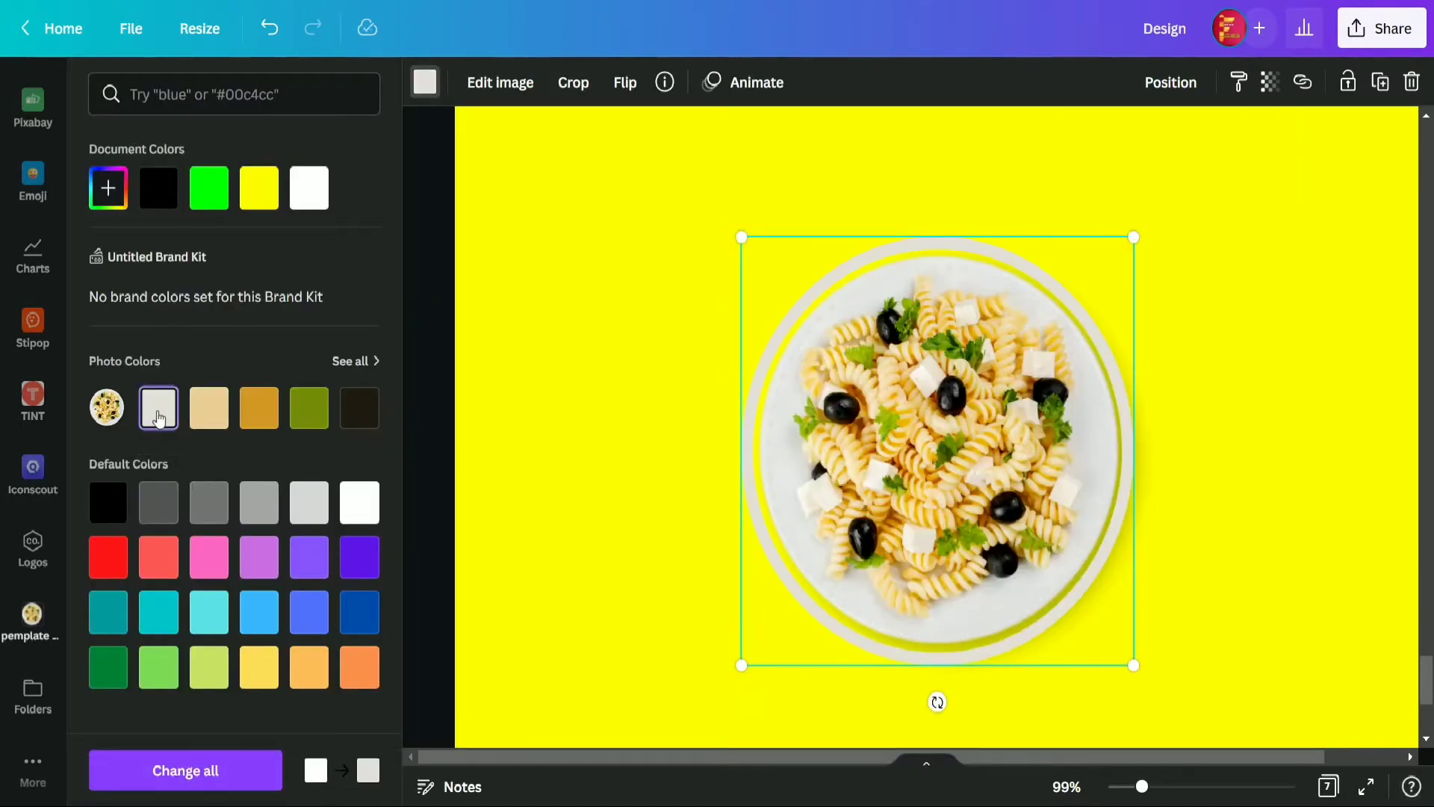
click(359, 502)
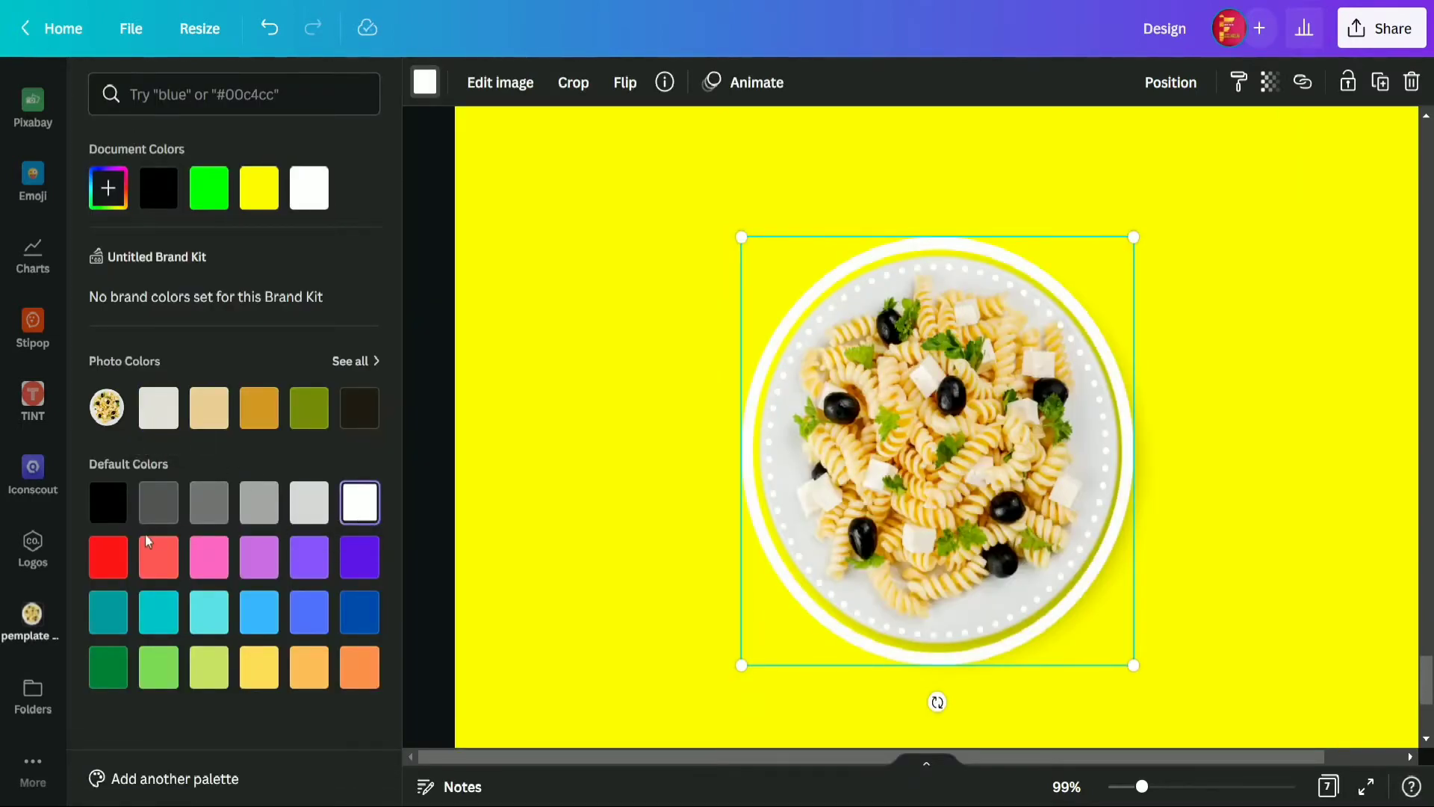
click(108, 502)
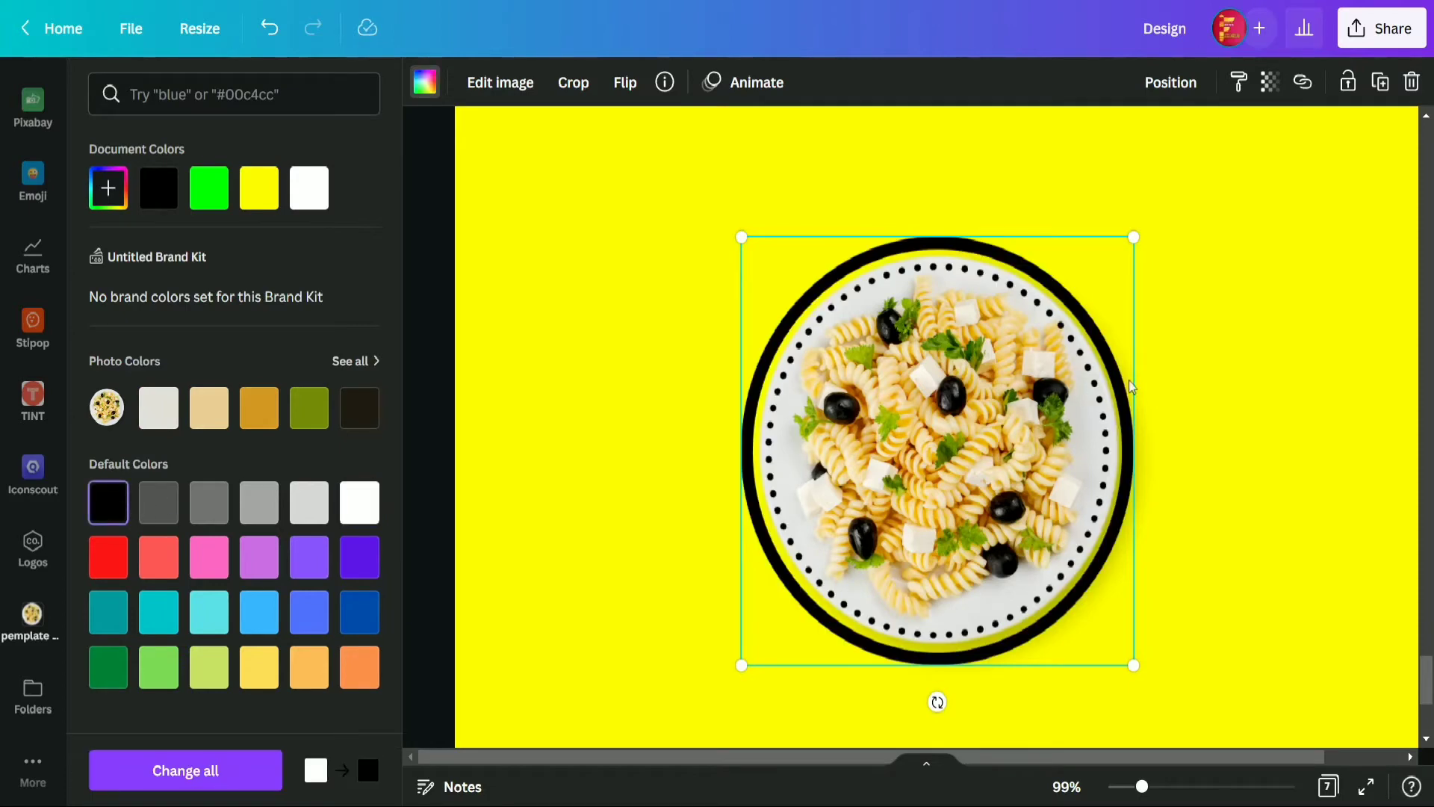
- Group the black ring with the pasta plate photo
shift+click(955, 443)
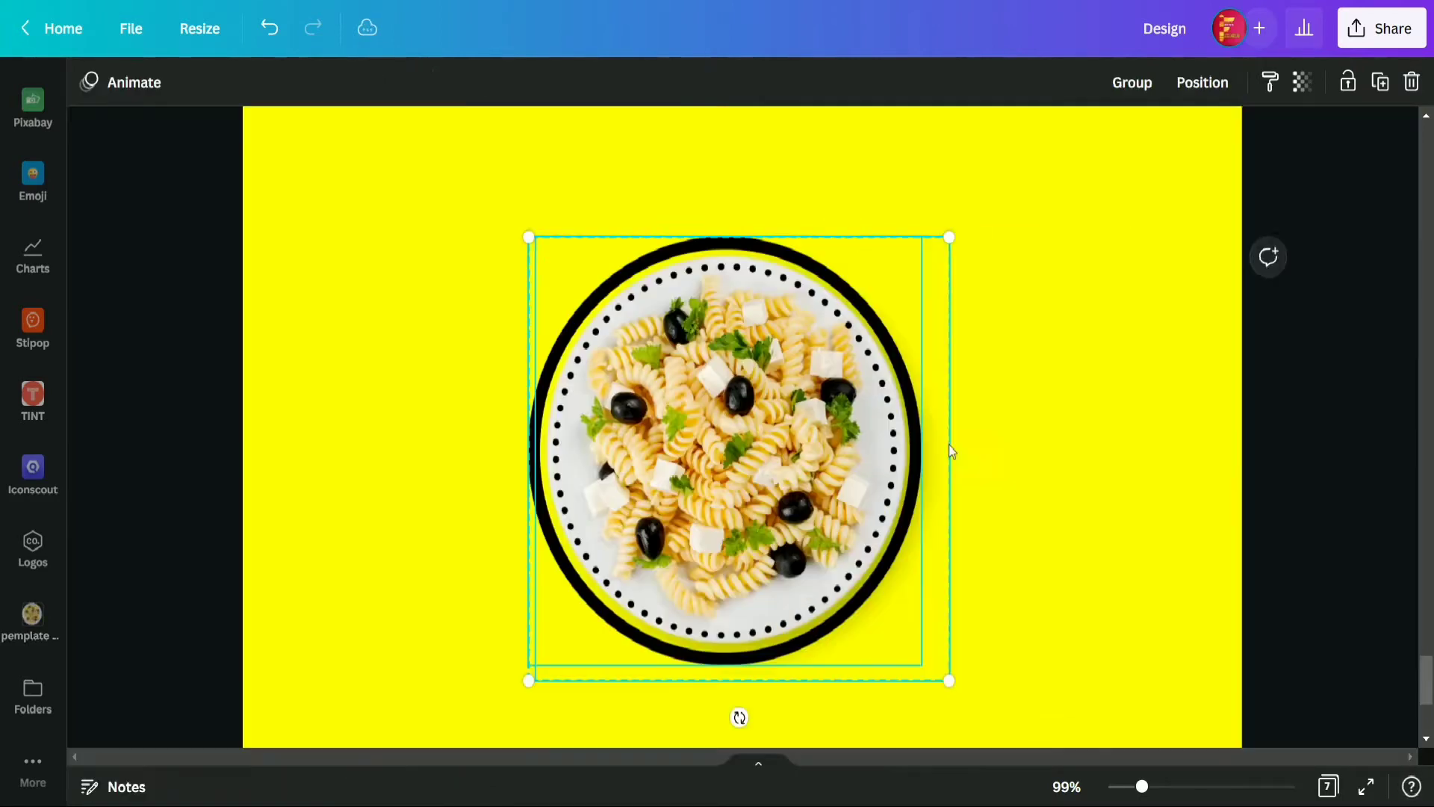
click(1127, 87)
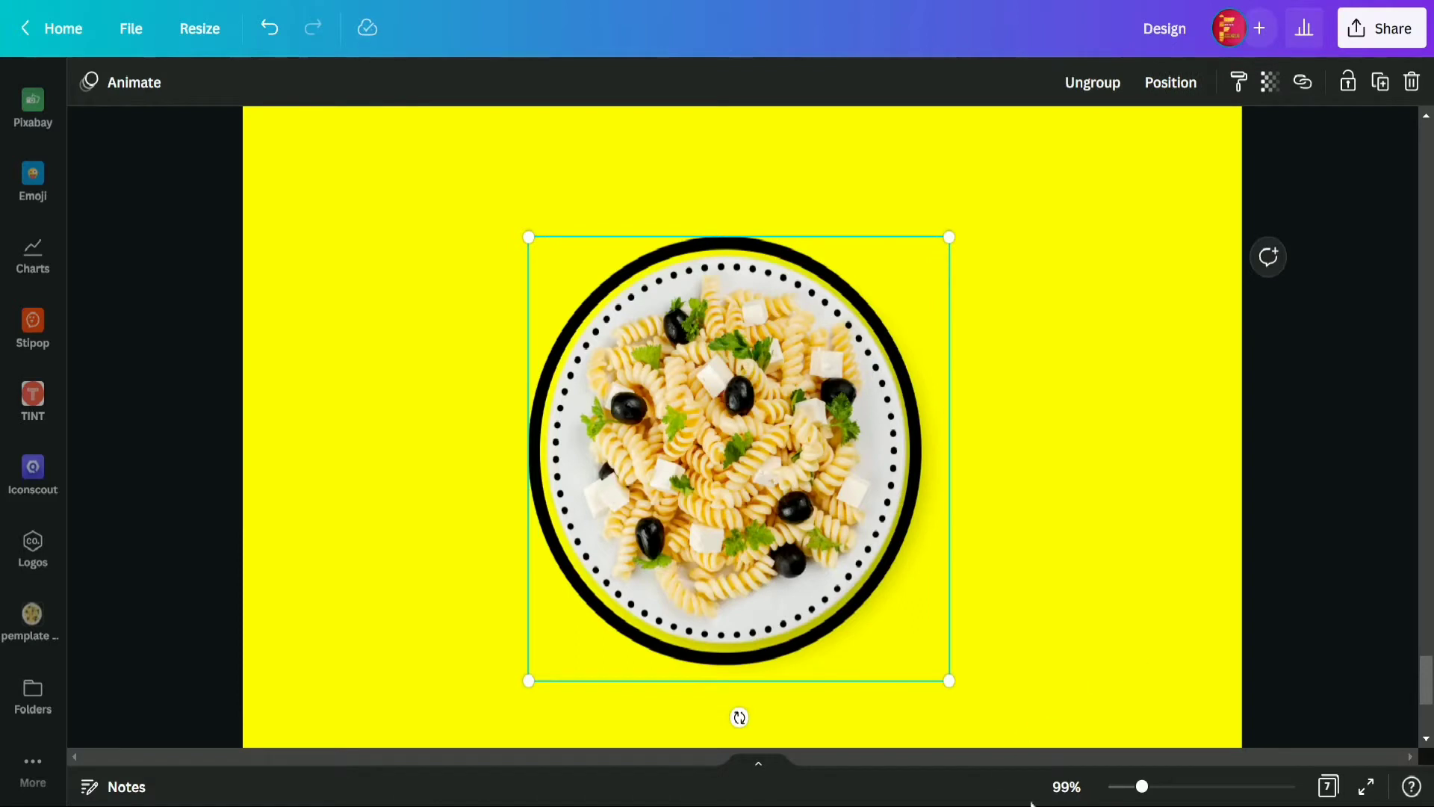
click(1064, 786)
click(1057, 691)
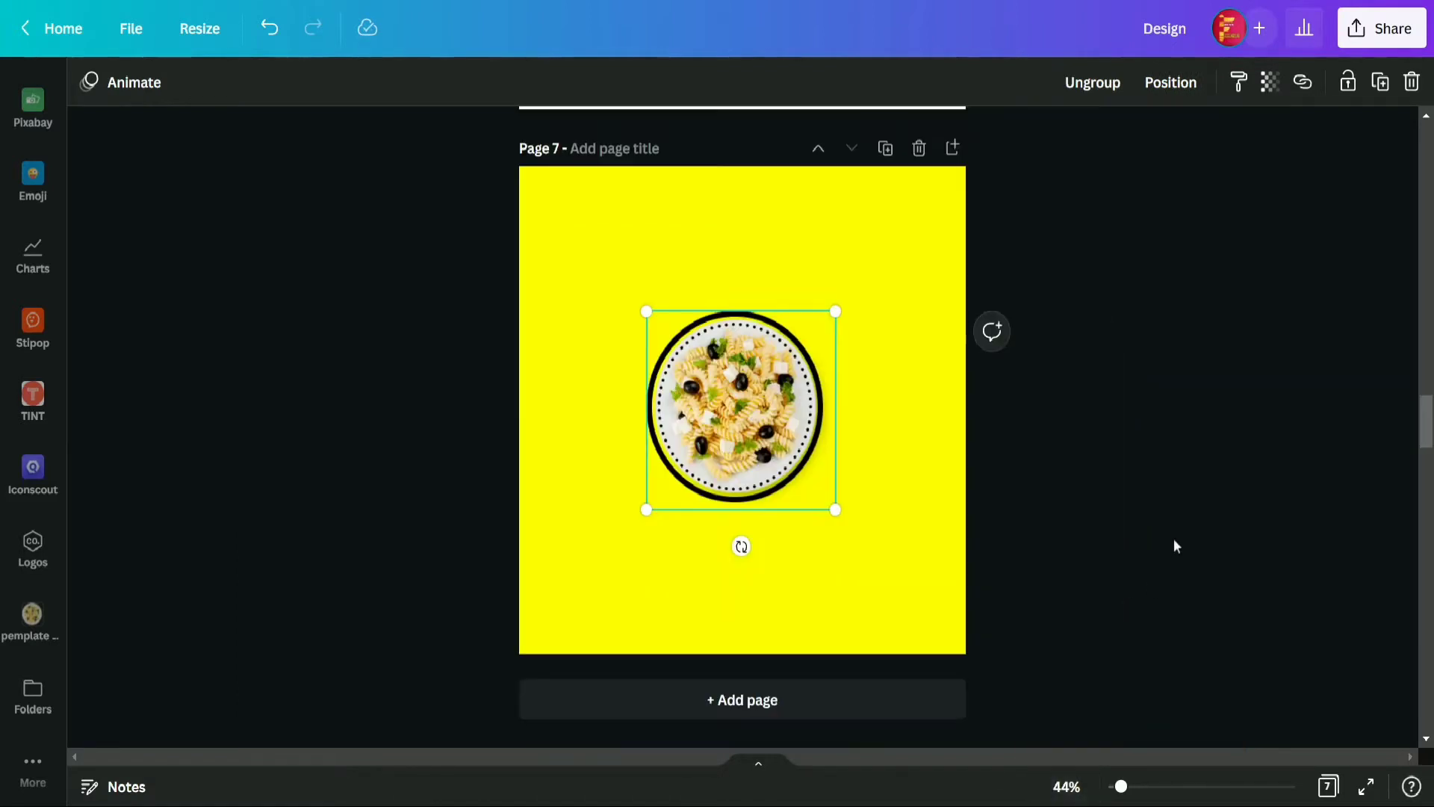
click(1177, 532)
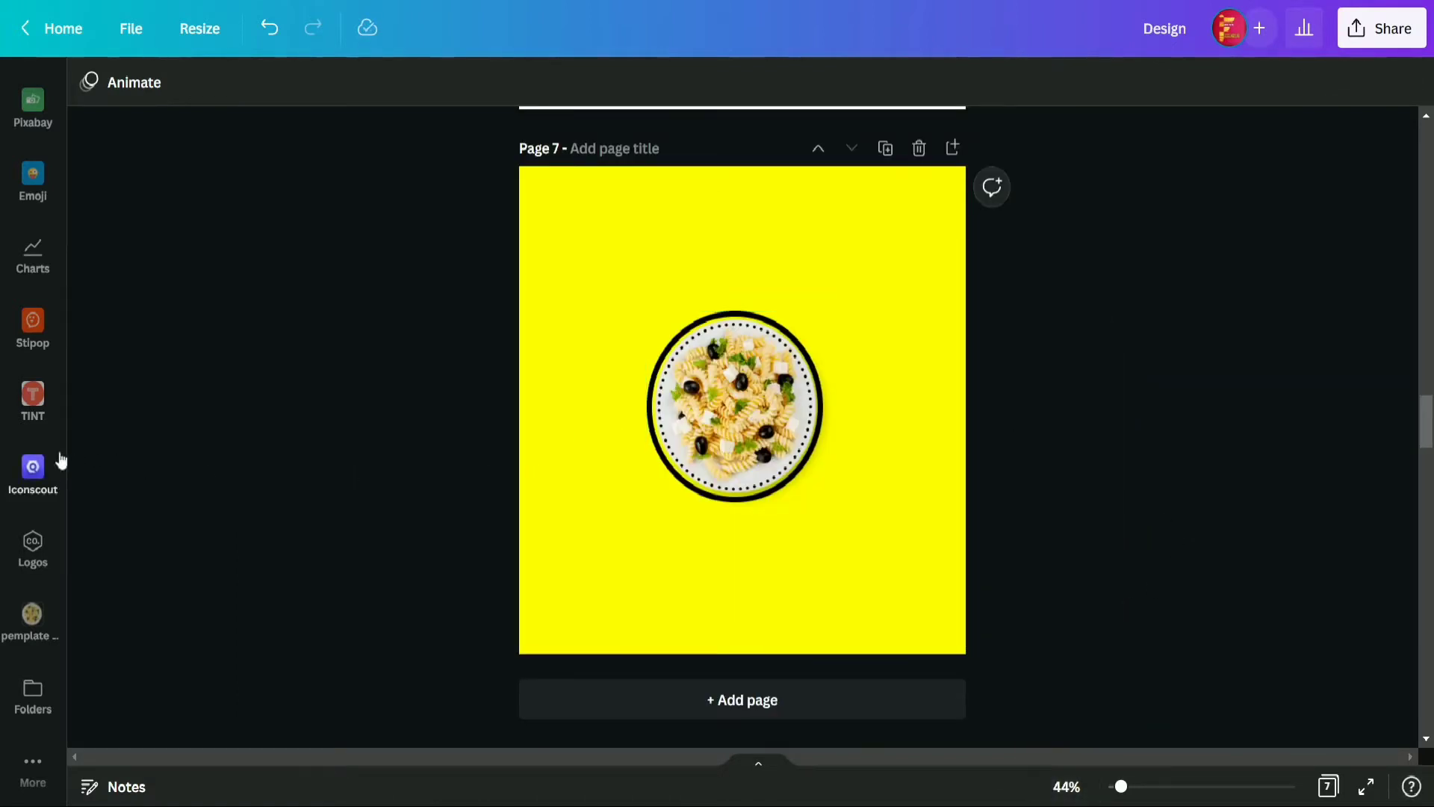
- Add the blue wave shape from the "pemplate design" folder to page 7
click(25, 624)
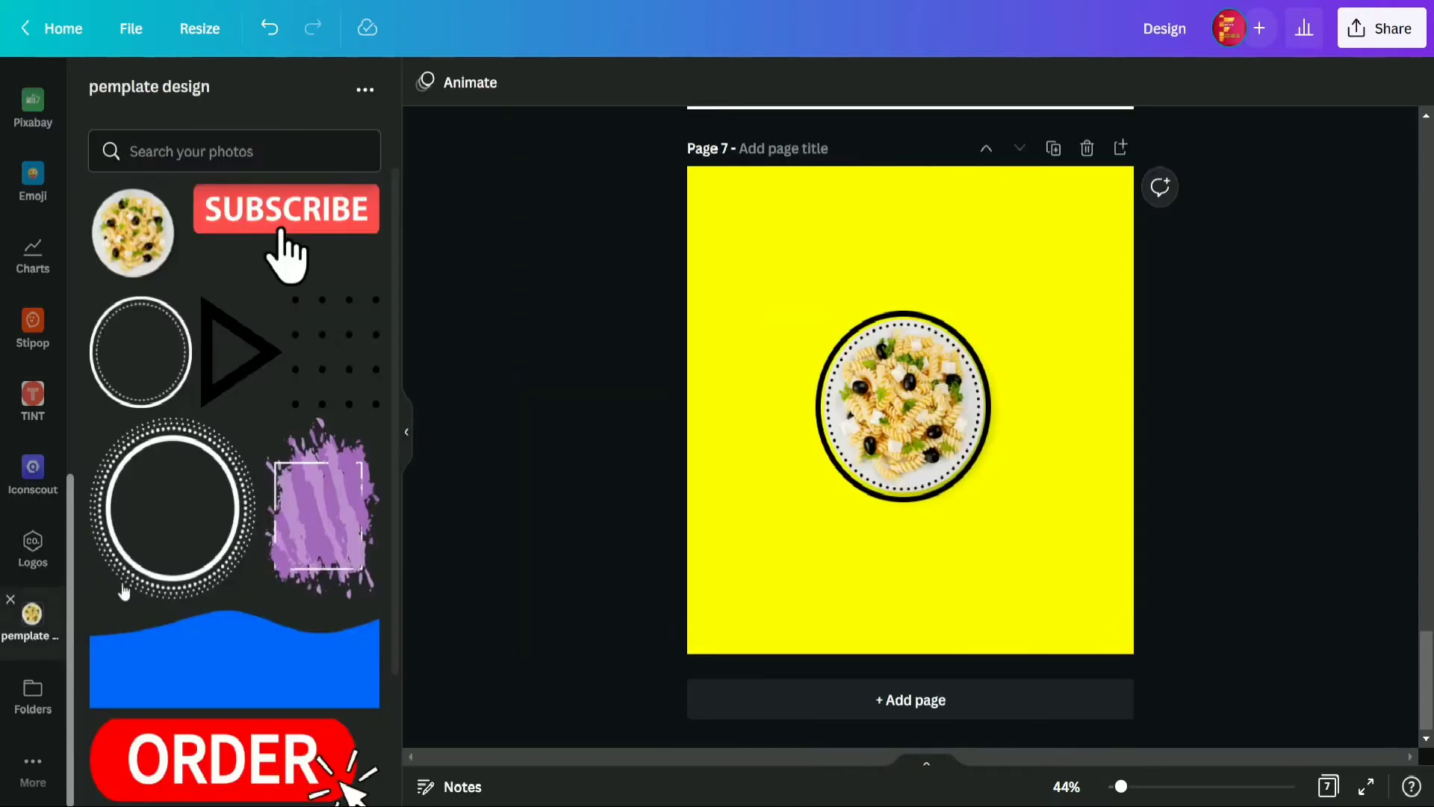
scroll(236, 540, down, 2)
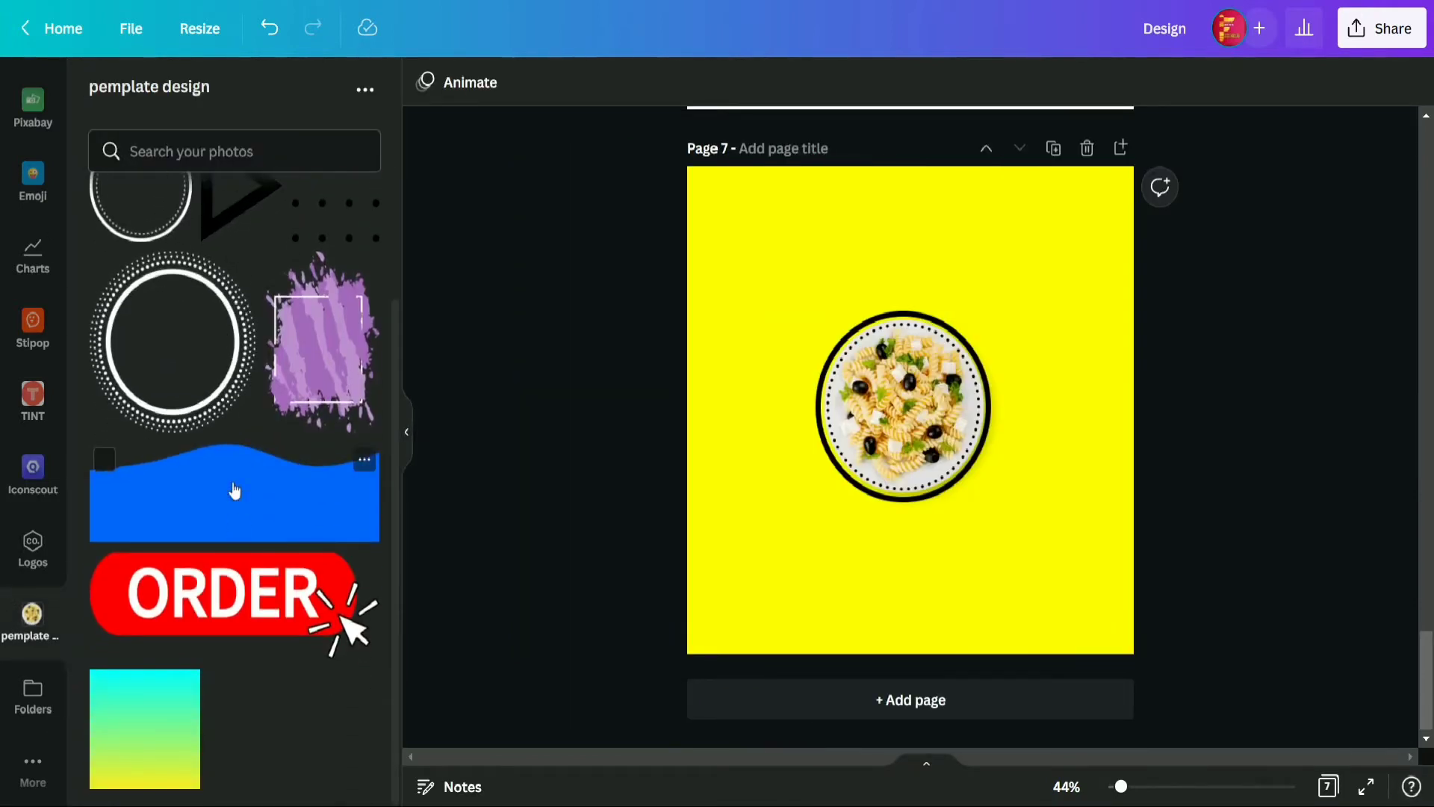
click(236, 526)
click(407, 429)
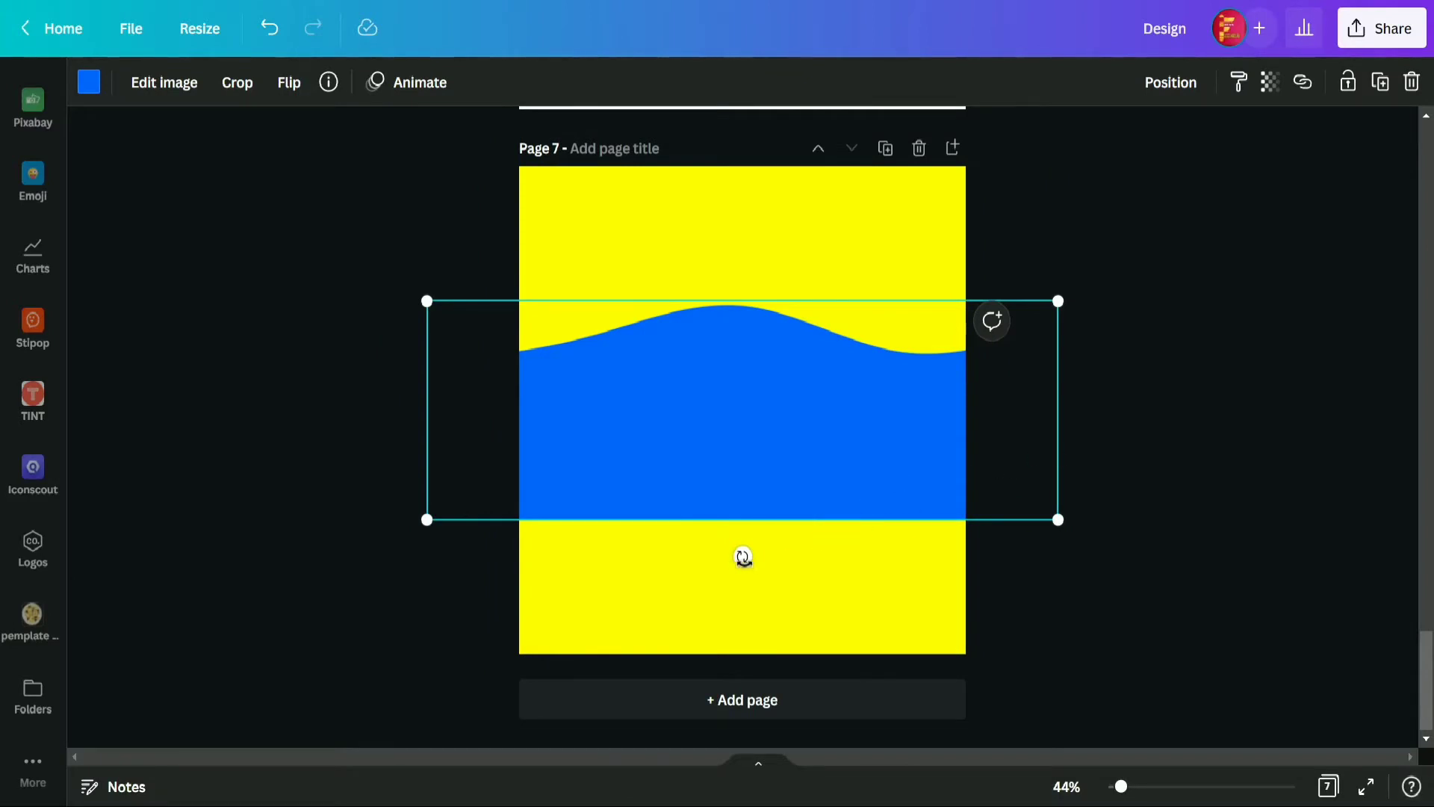
- Rotate and move the blue wave so its straight edge runs along the page diagonal from lower-left to upper-right corner
drag(741, 558, 552, 332)
mouse_move(638, 276)
mouse_down()
mouse_move(675, 268)
mouse_move(646, 283)
mouse_up()
drag(778, 393, 839, 438)
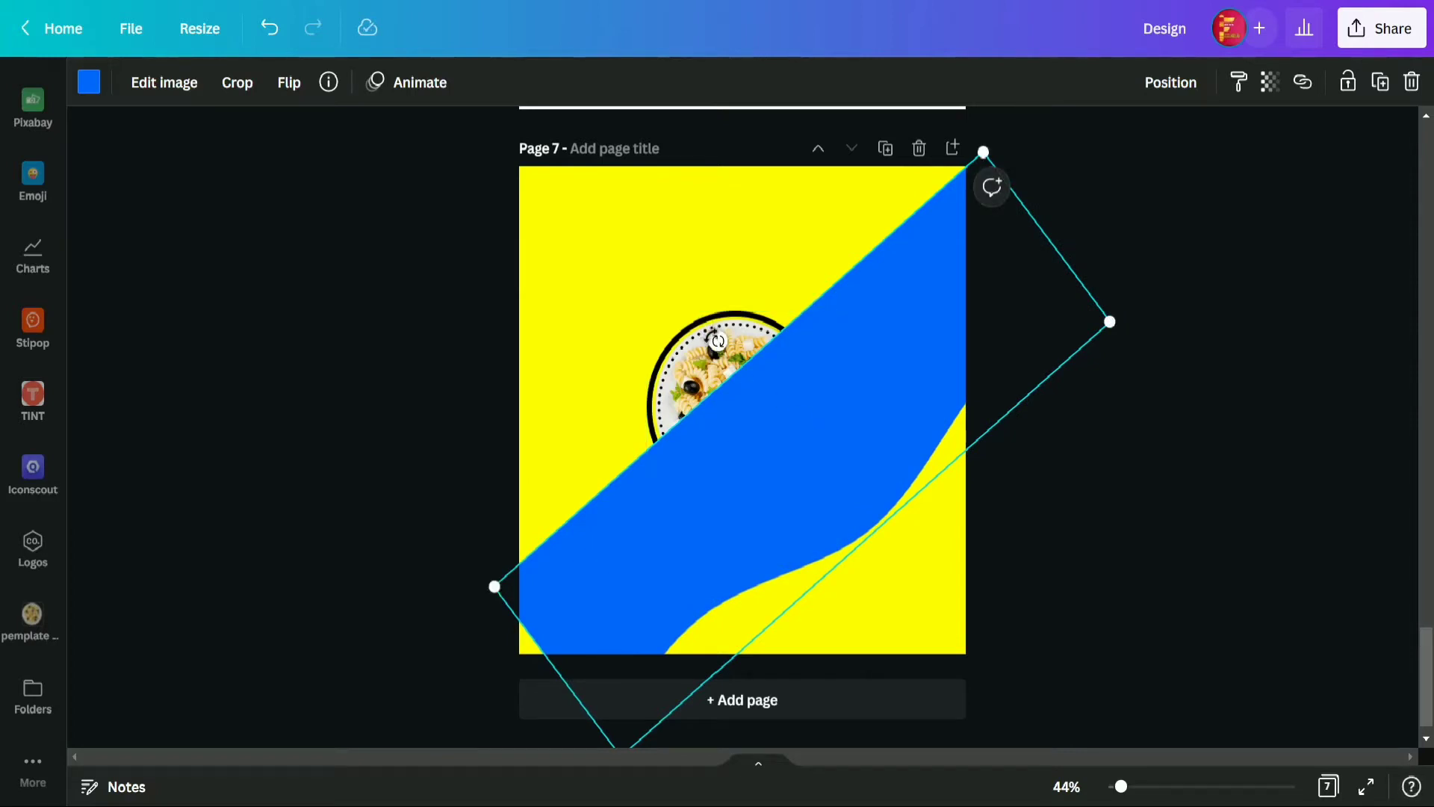
mouse_move(718, 340)
mouse_down()
mouse_move(747, 369)
mouse_move(693, 349)
mouse_up()
drag(849, 440, 847, 469)
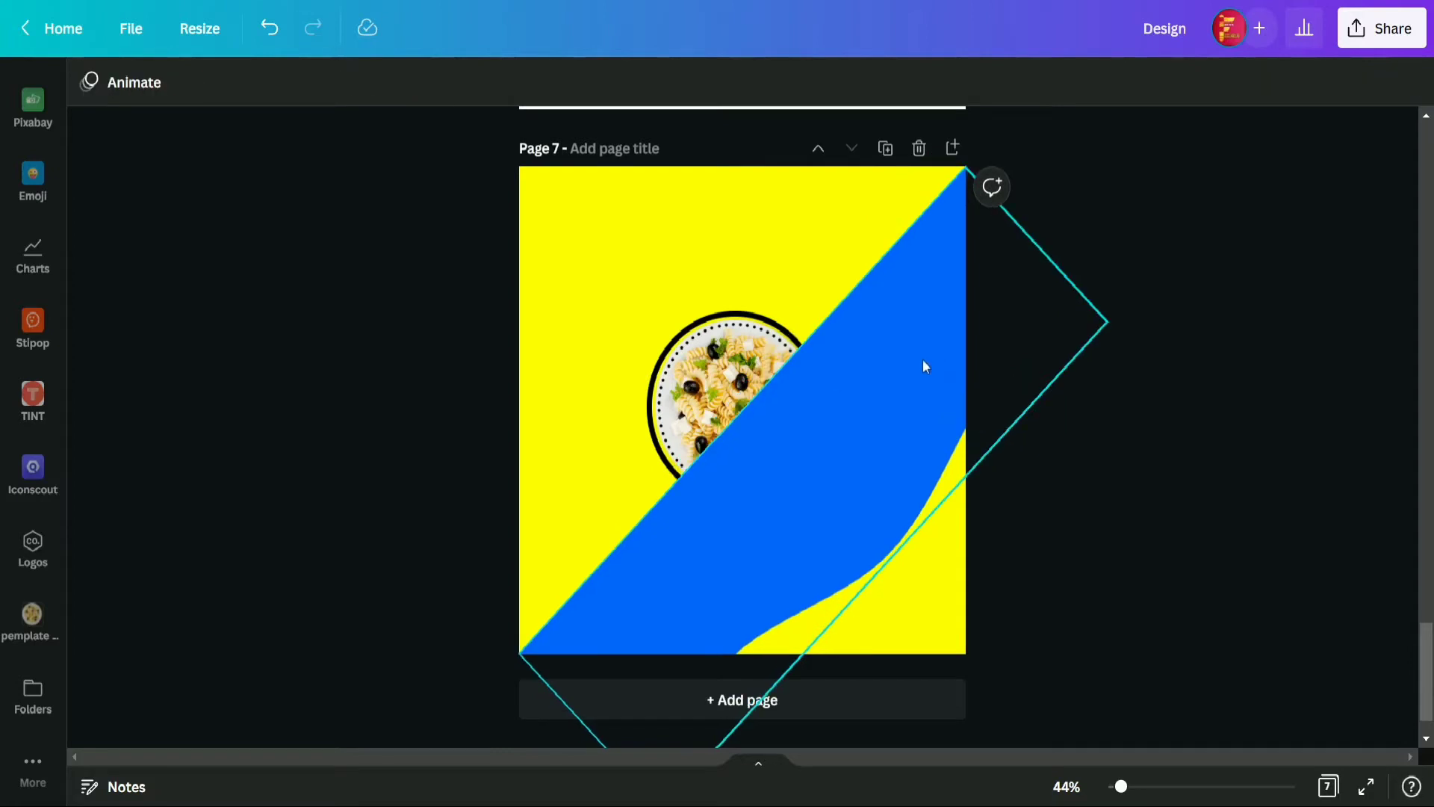
- Place a horizontally flipped duplicate of the blue wave on the upper-left side of the page diagonal
click(923, 360)
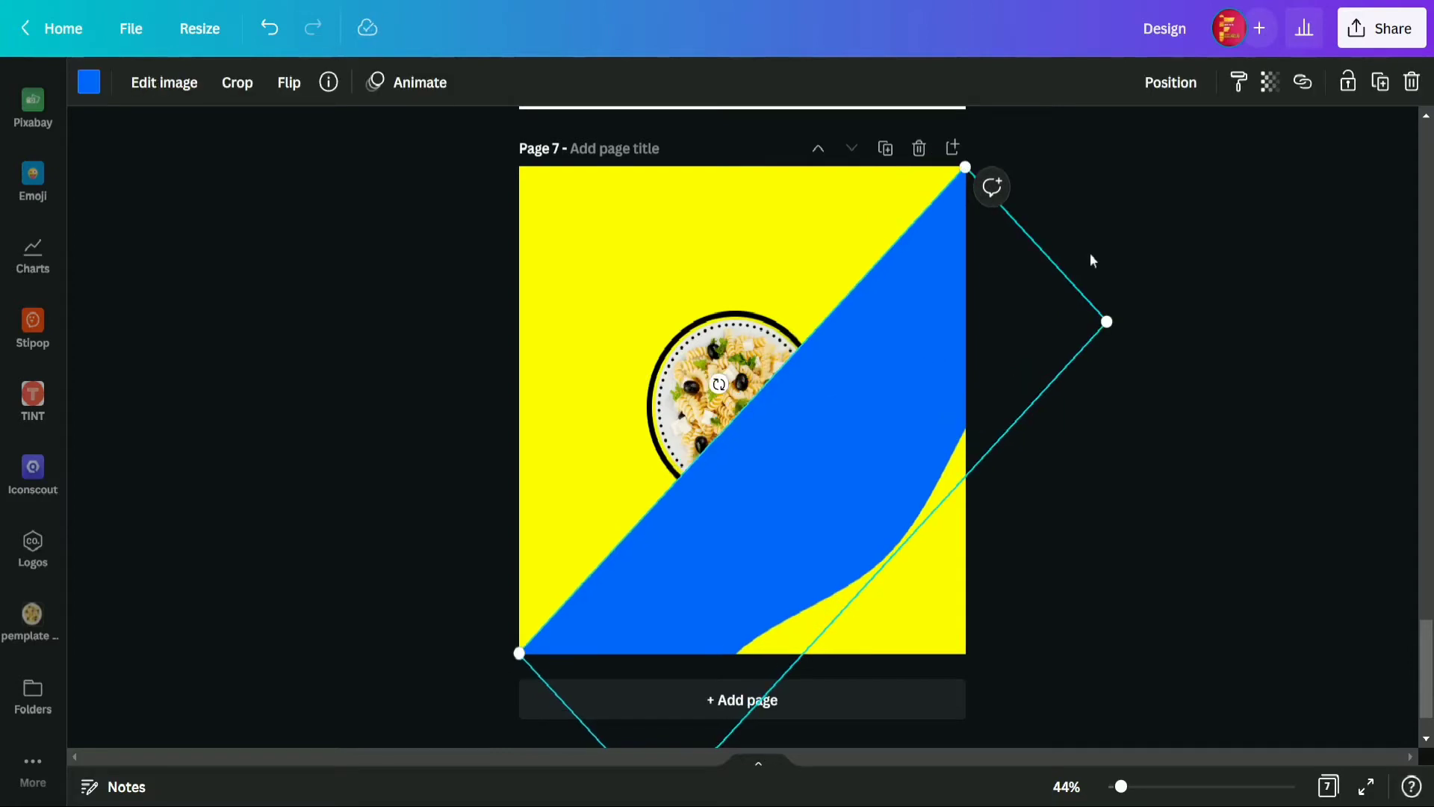
click(1379, 85)
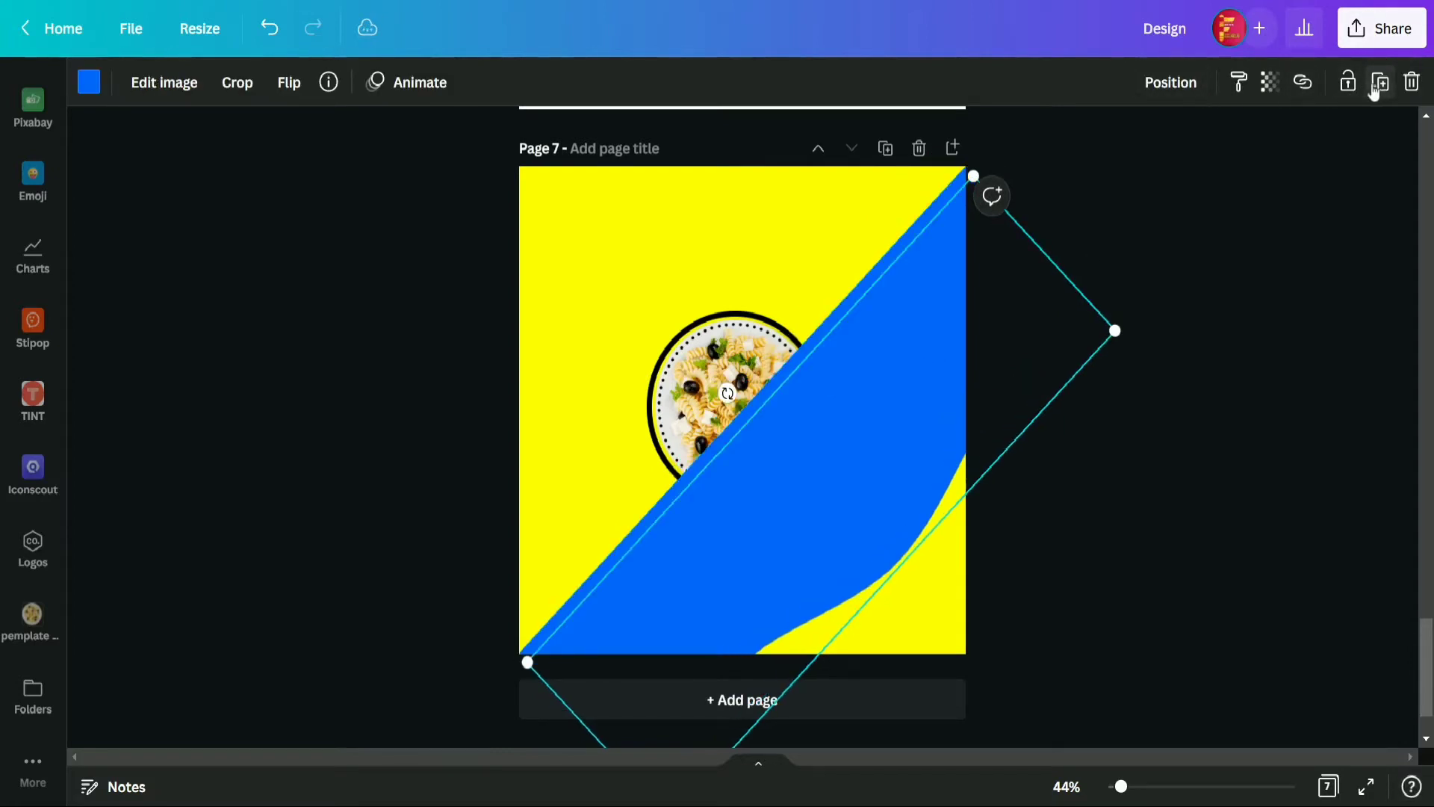
click(288, 83)
click(348, 150)
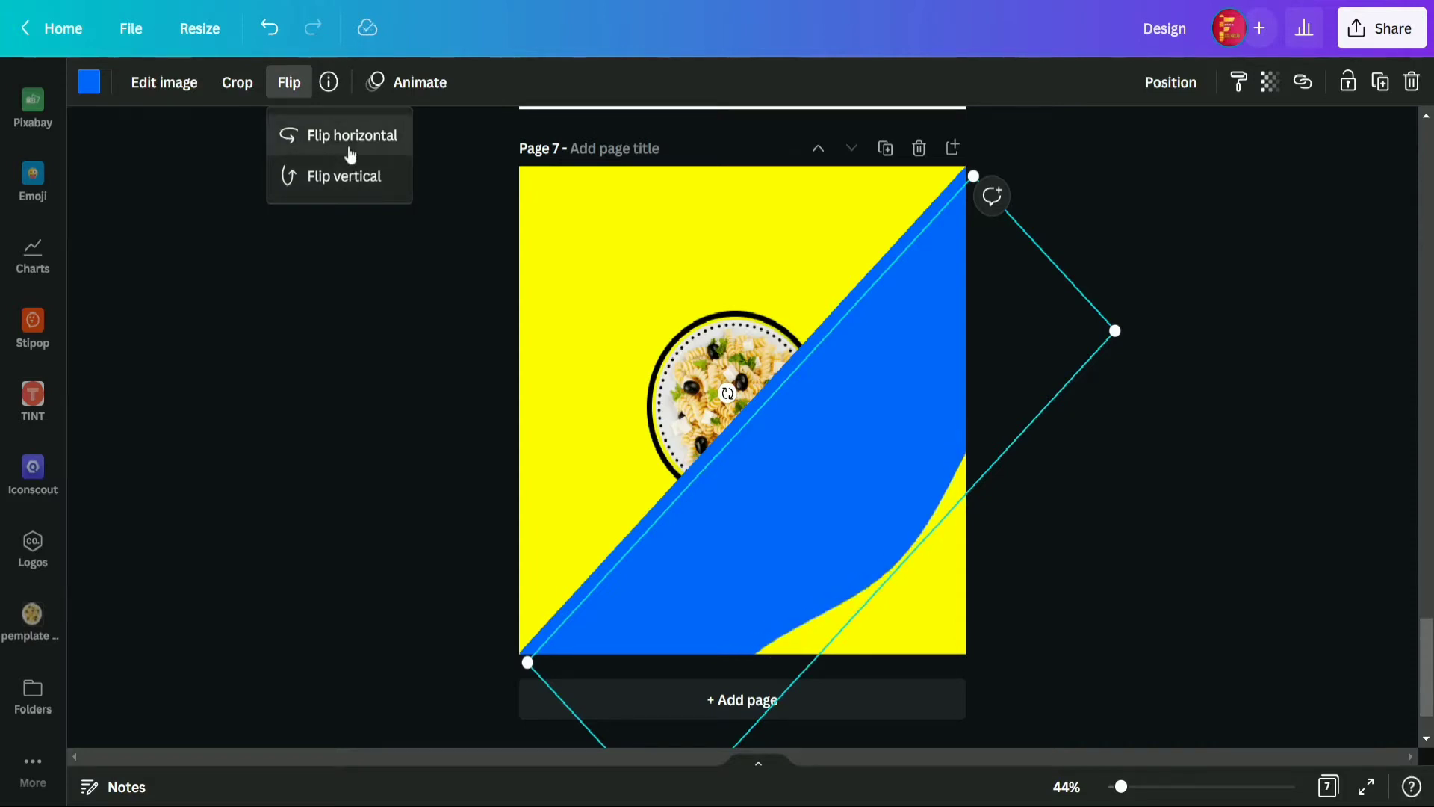
drag(804, 502, 653, 342)
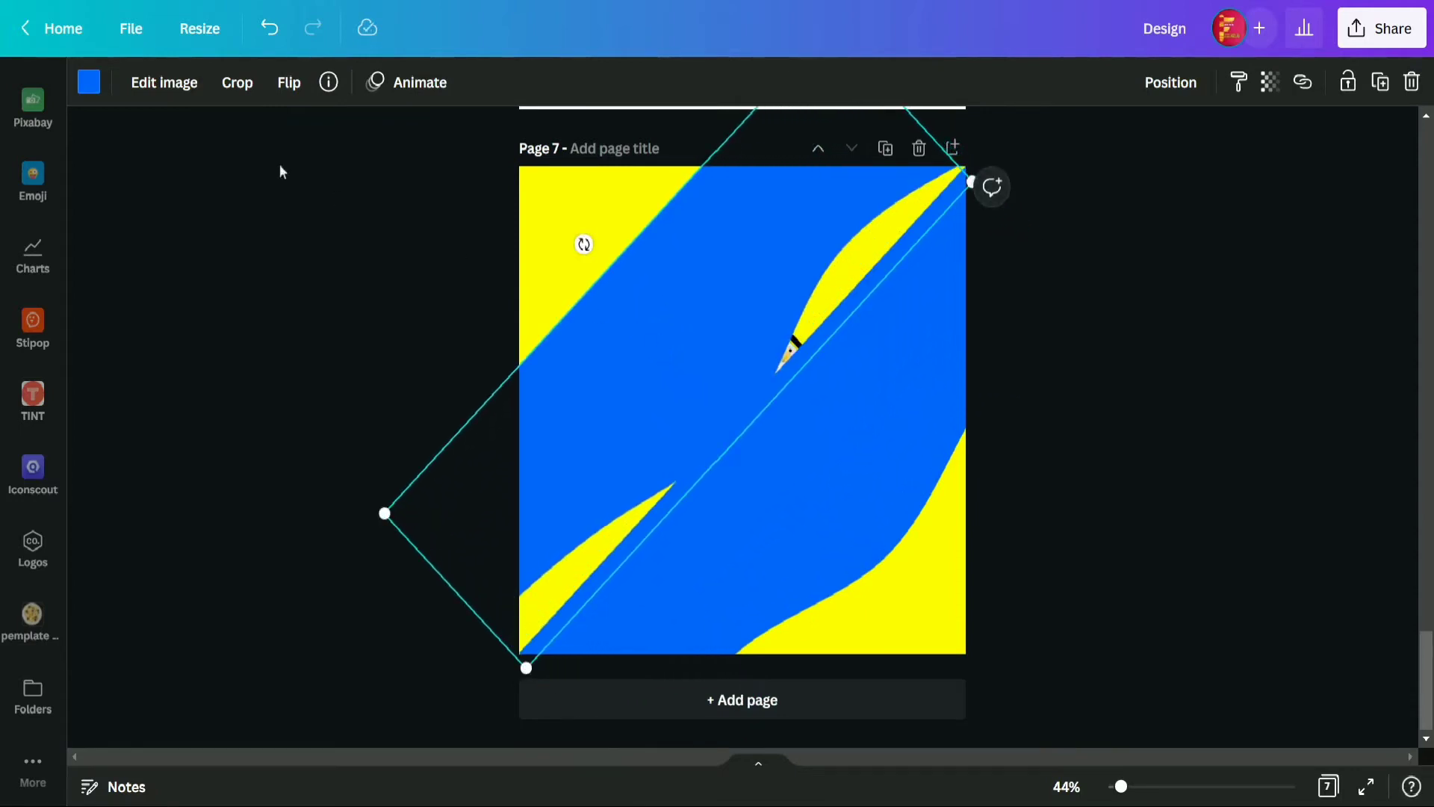
- Flip the upper-left blue wave horizontally and vertically, and align its straight edge with the page diagonal
click(287, 82)
click(308, 146)
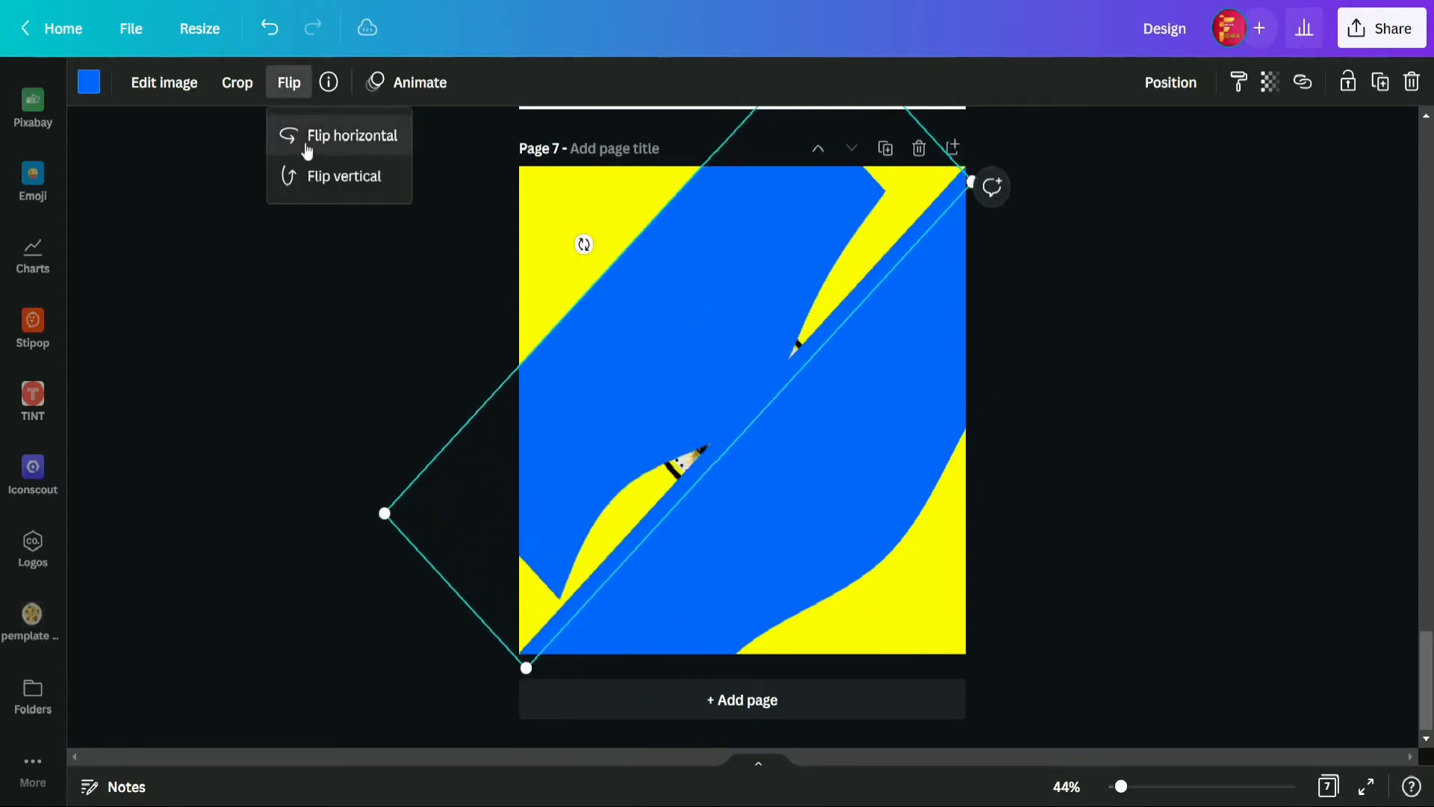
click(342, 192)
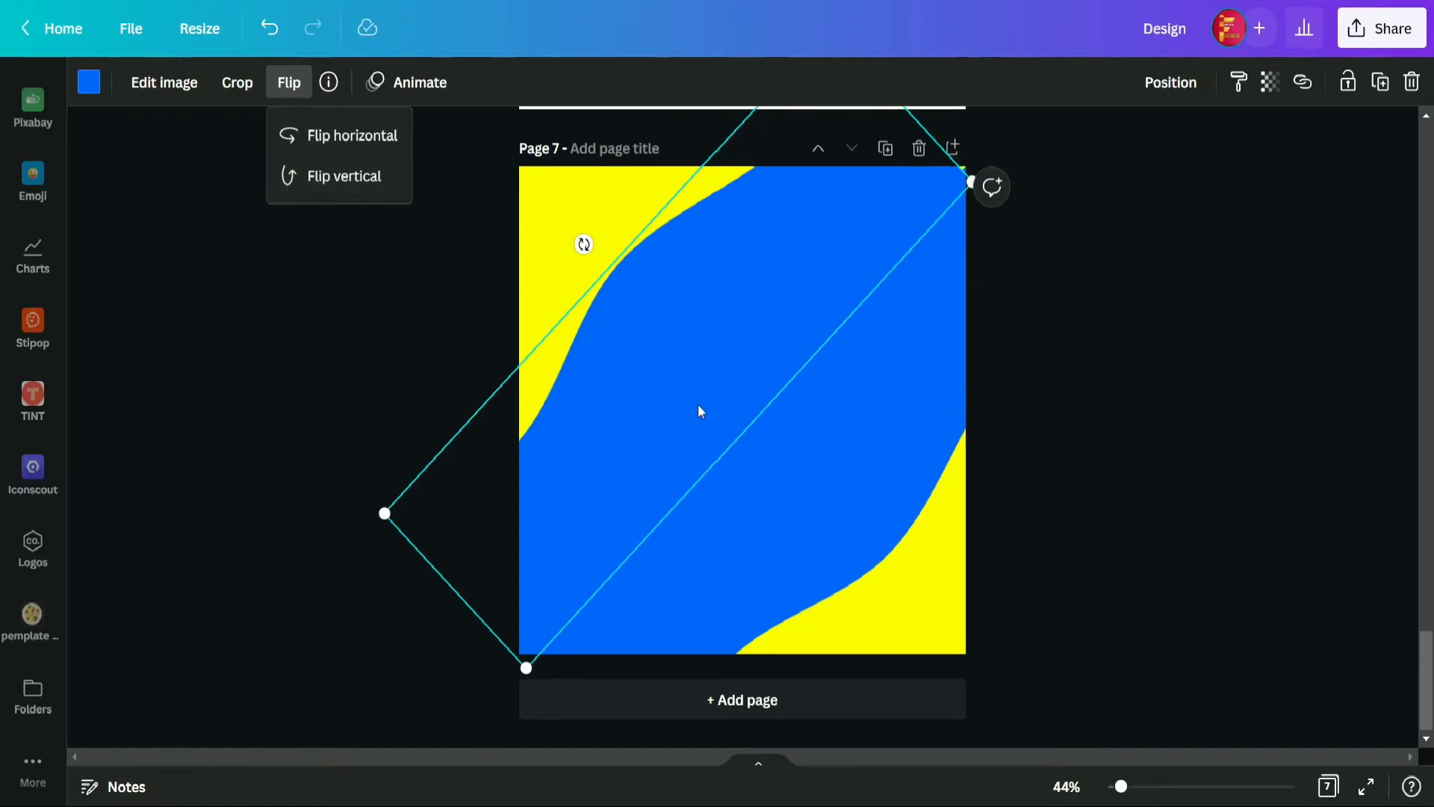
mouse_move(699, 410)
mouse_down()
mouse_move(672, 389)
mouse_move(694, 393)
mouse_up()
click(1032, 403)
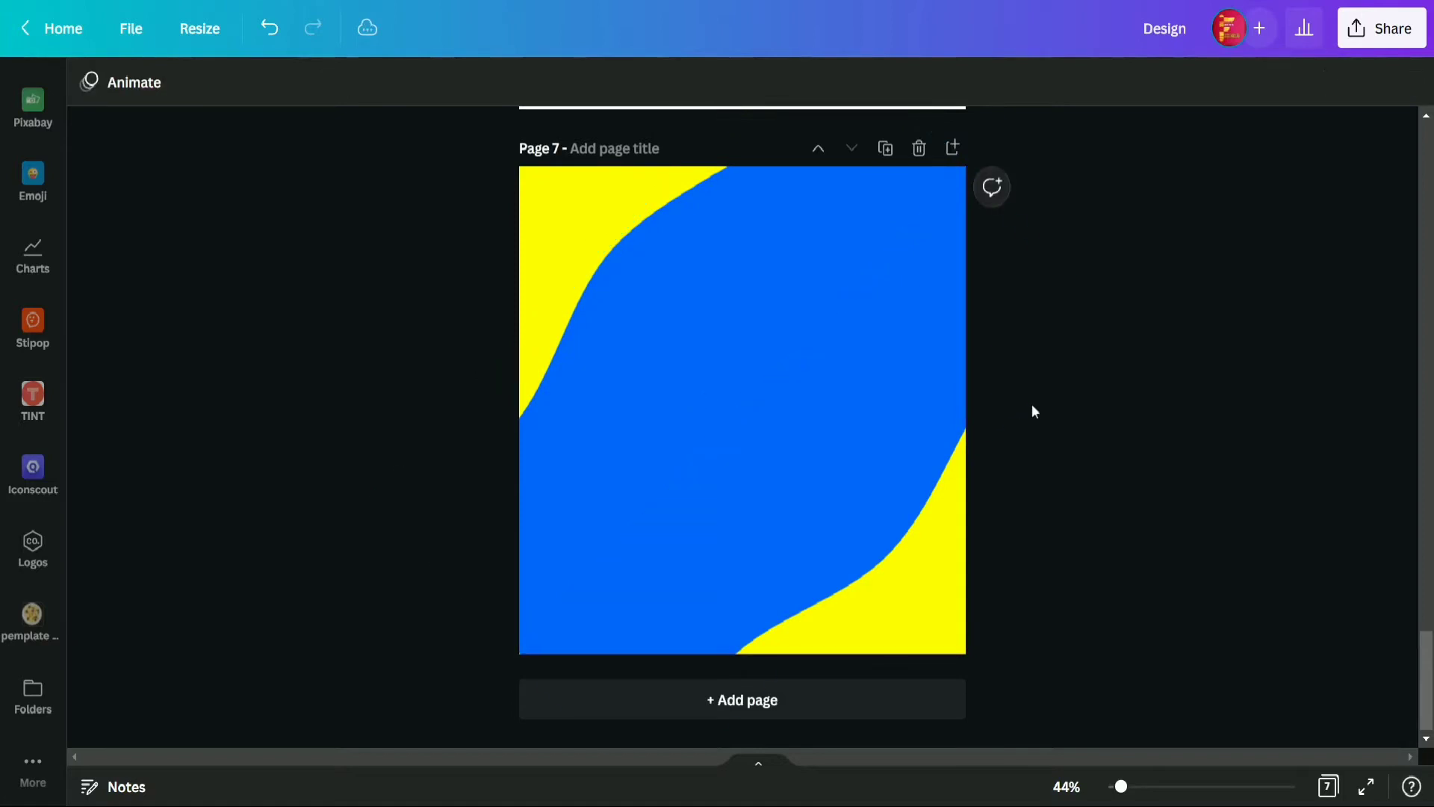
- Send both blue wave shapes to the back so they sit behind the pasta plate
click(729, 303)
right_click(727, 302)
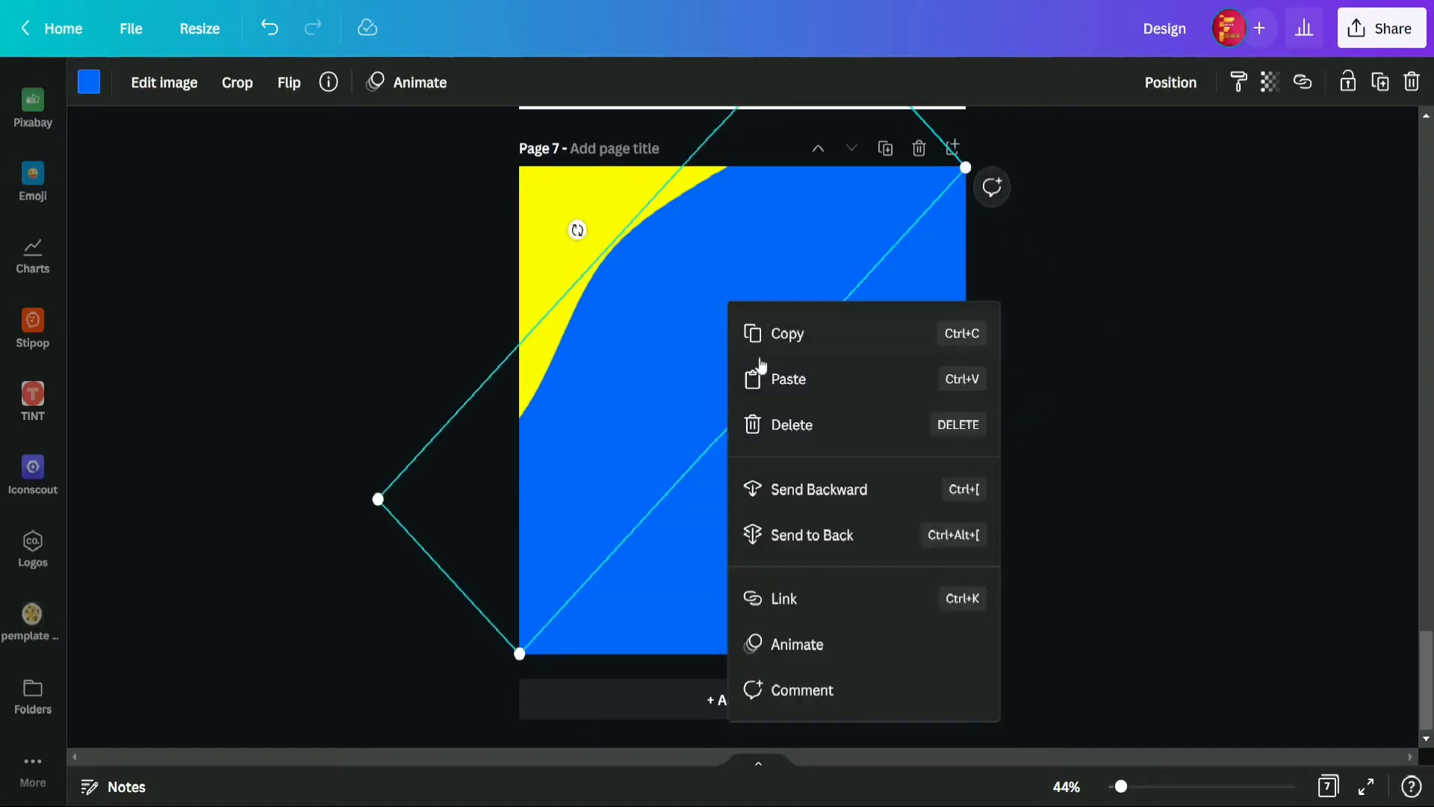
click(844, 533)
right_click(841, 434)
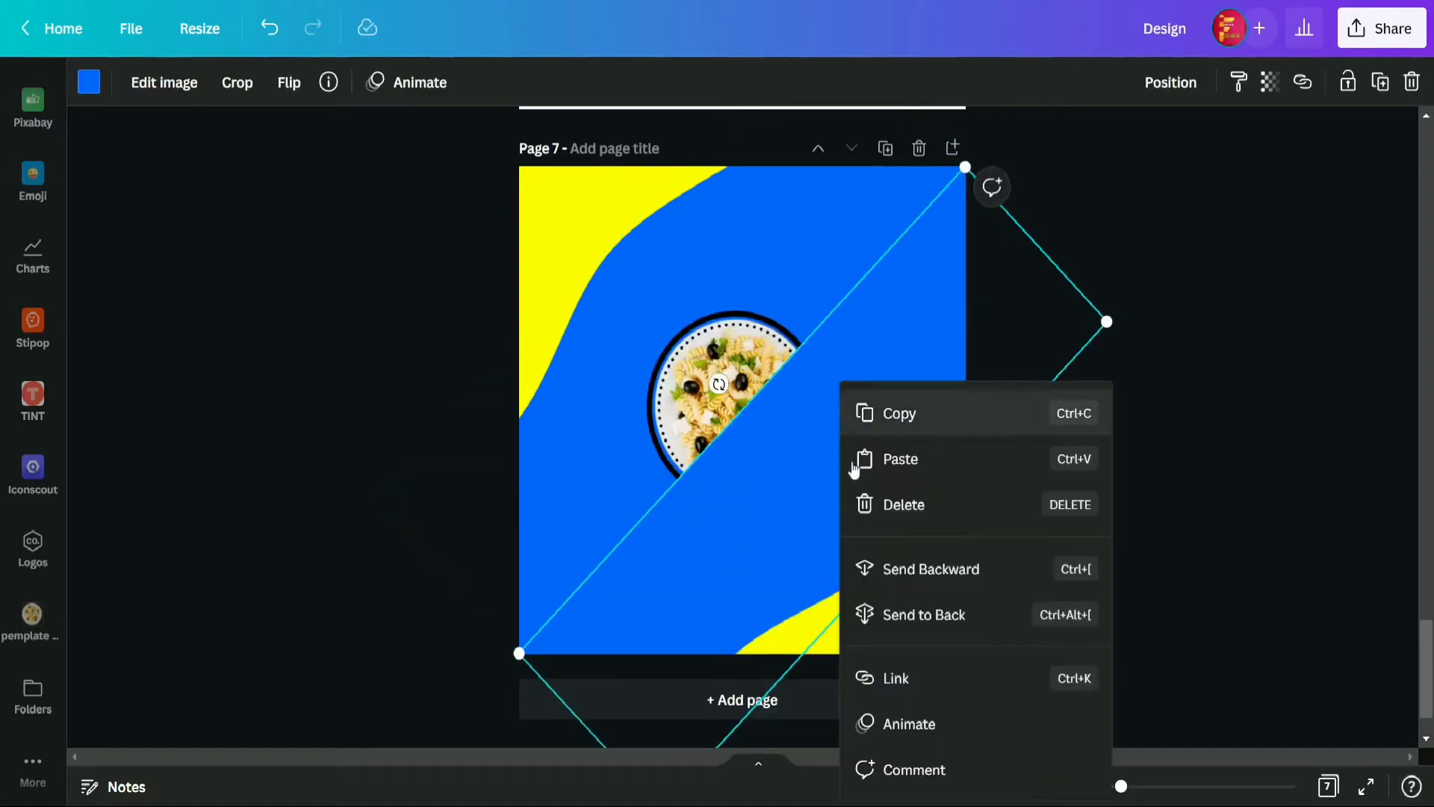
click(920, 616)
click(1150, 382)
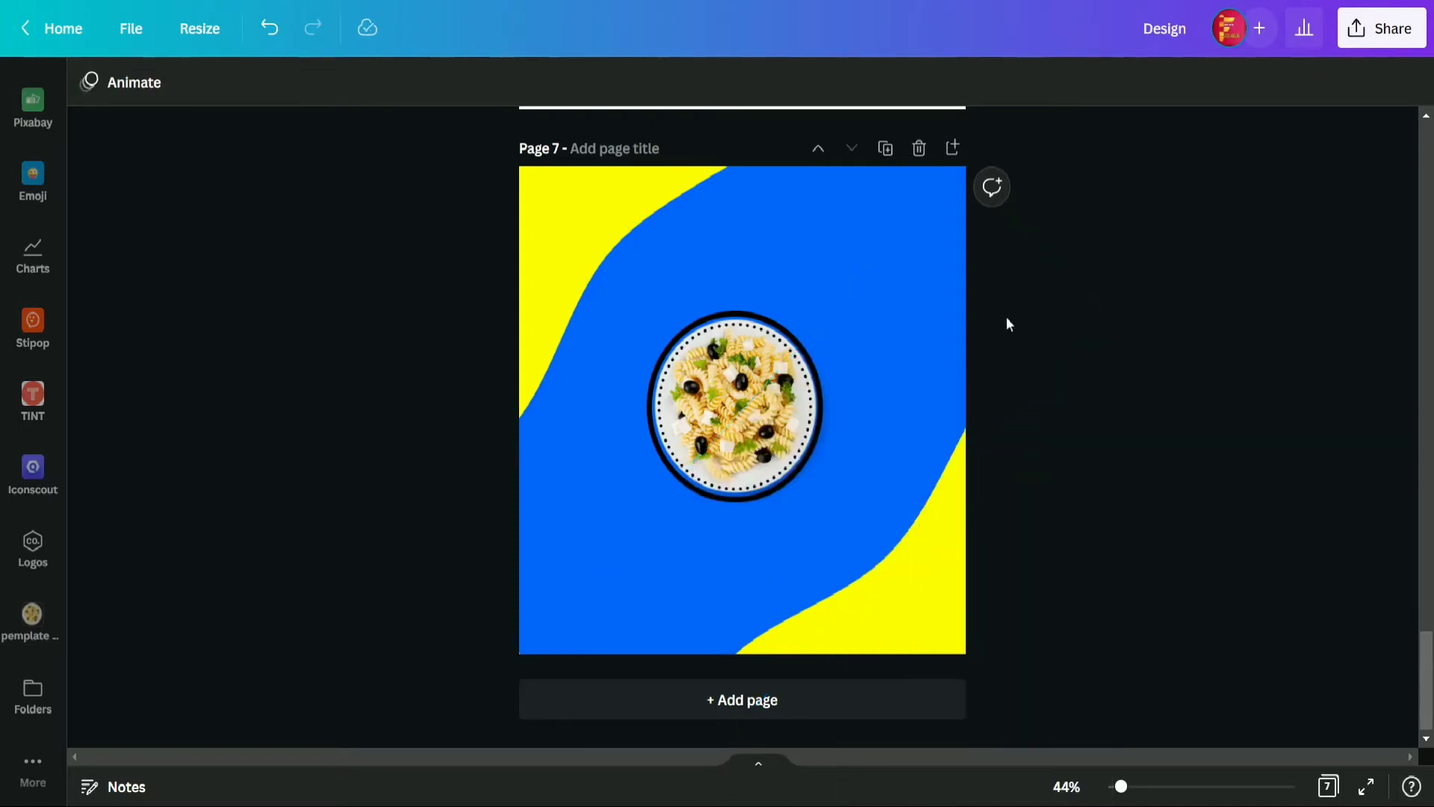
- Recolour the upper-left wave white and the lower-right wave black
click(811, 230)
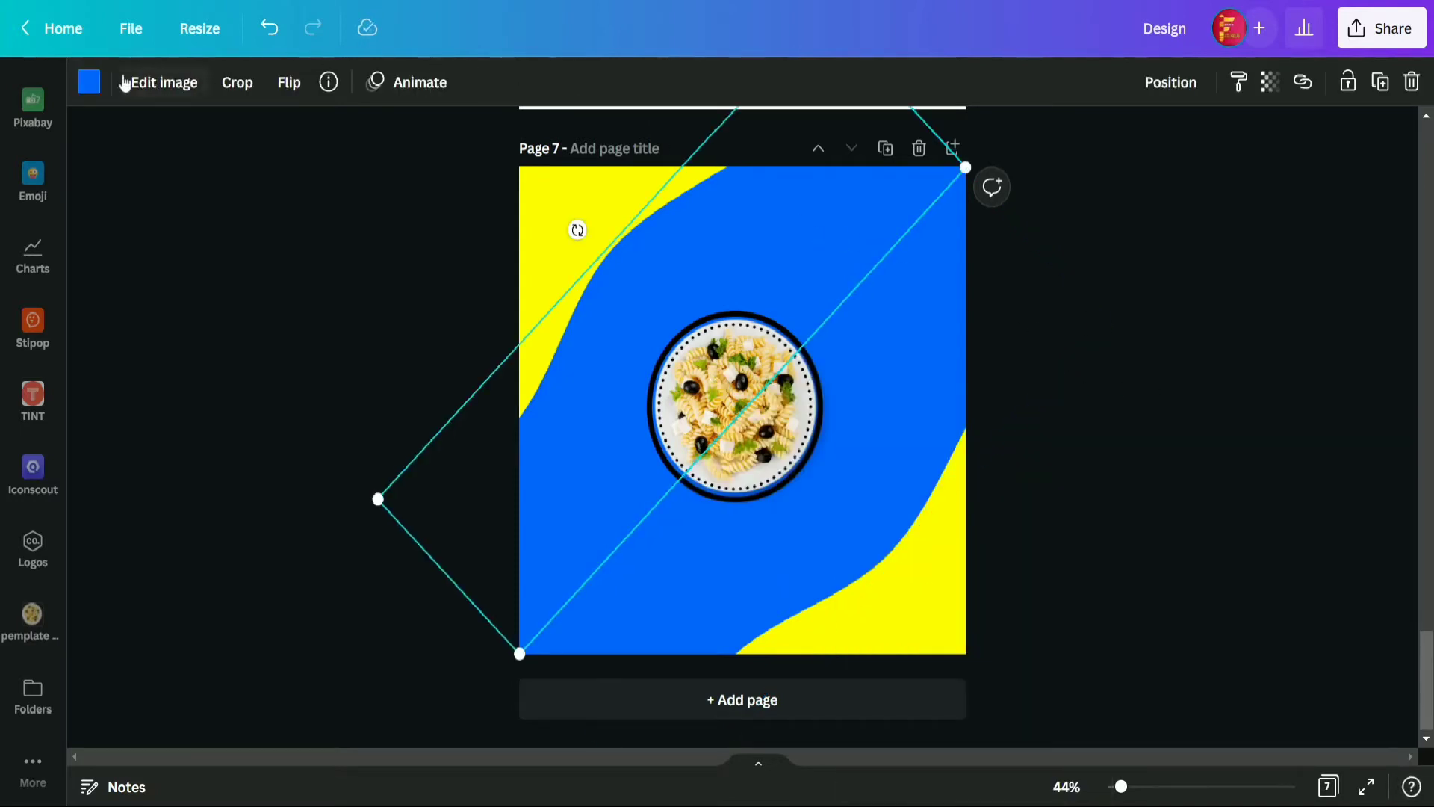
click(83, 89)
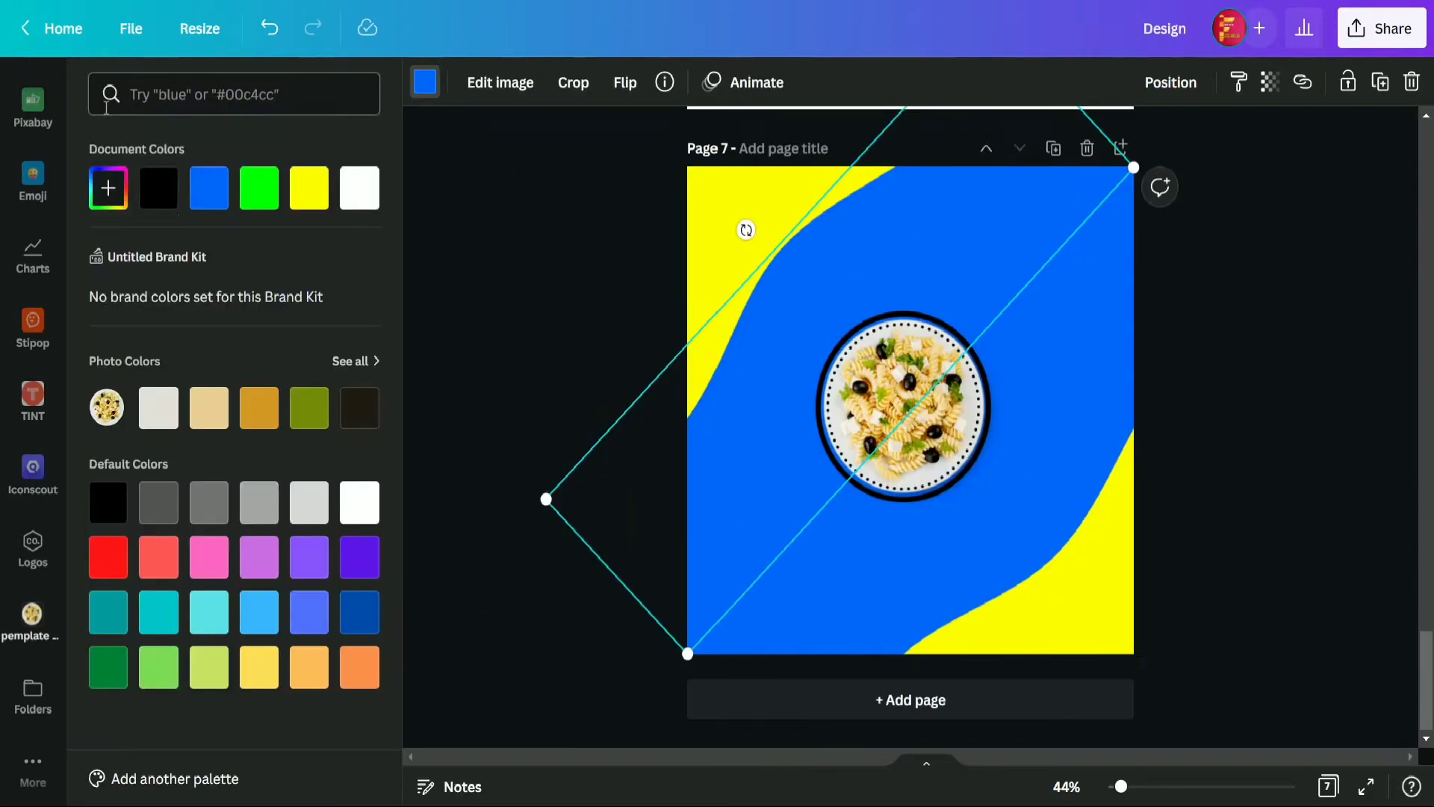
click(357, 208)
click(1103, 417)
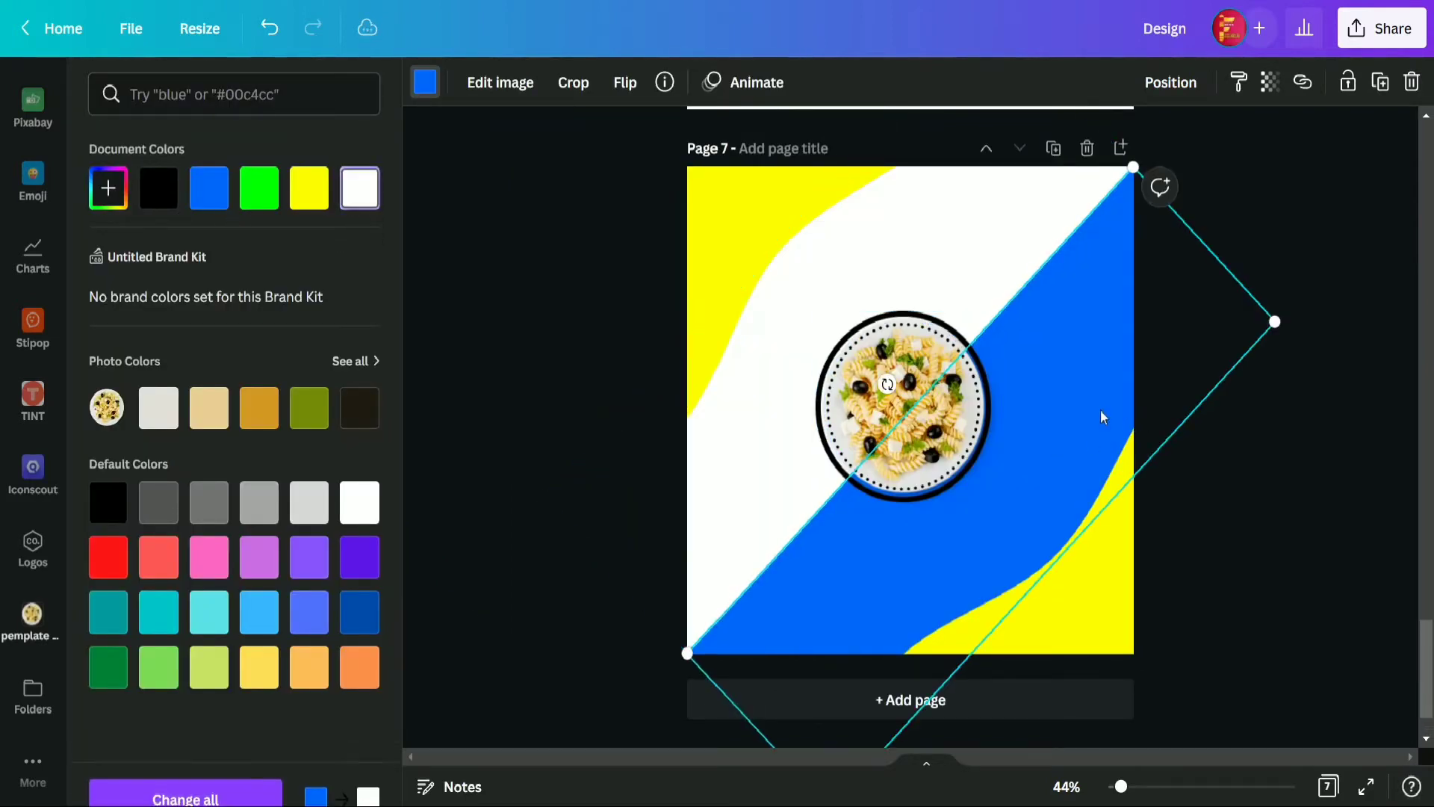
click(156, 200)
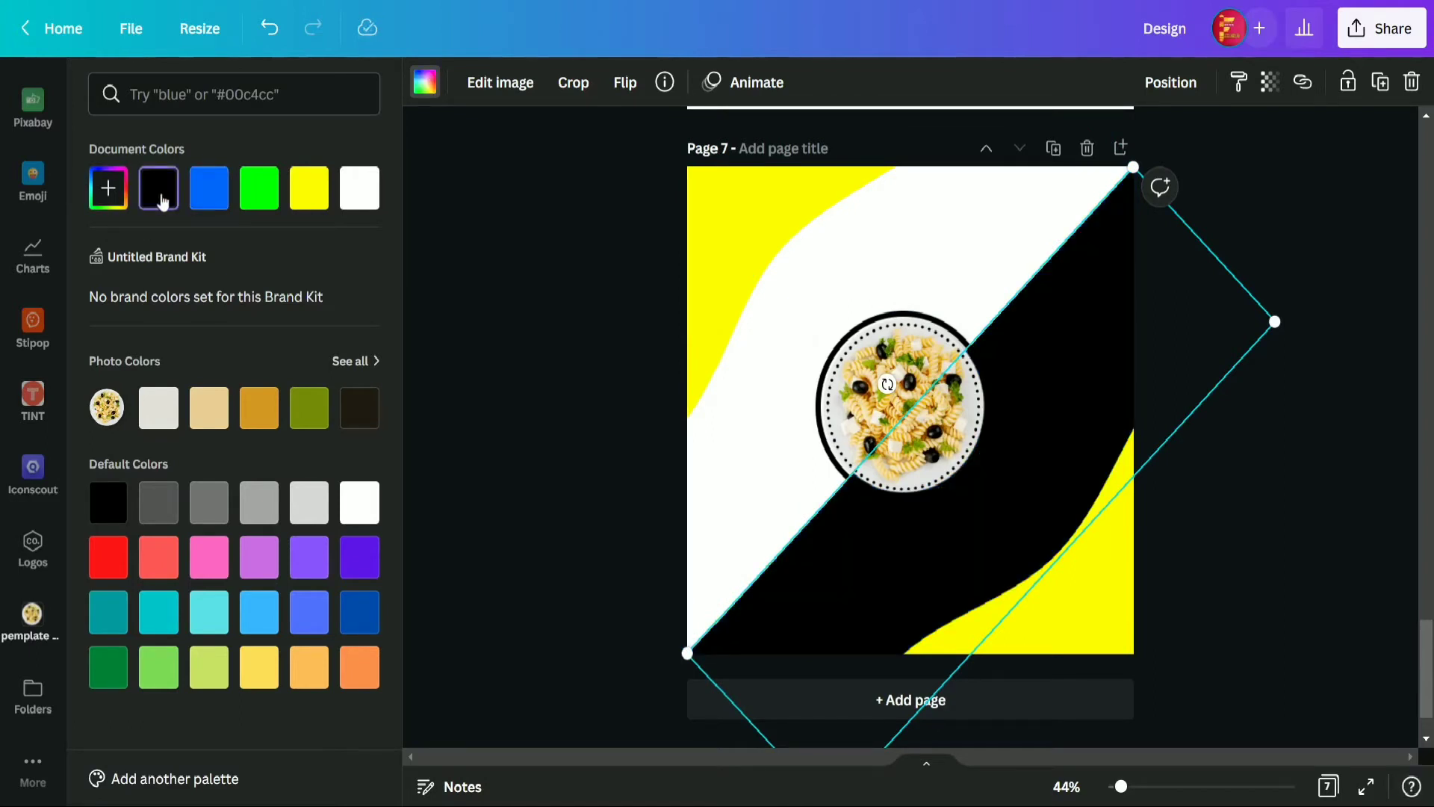
click(1252, 460)
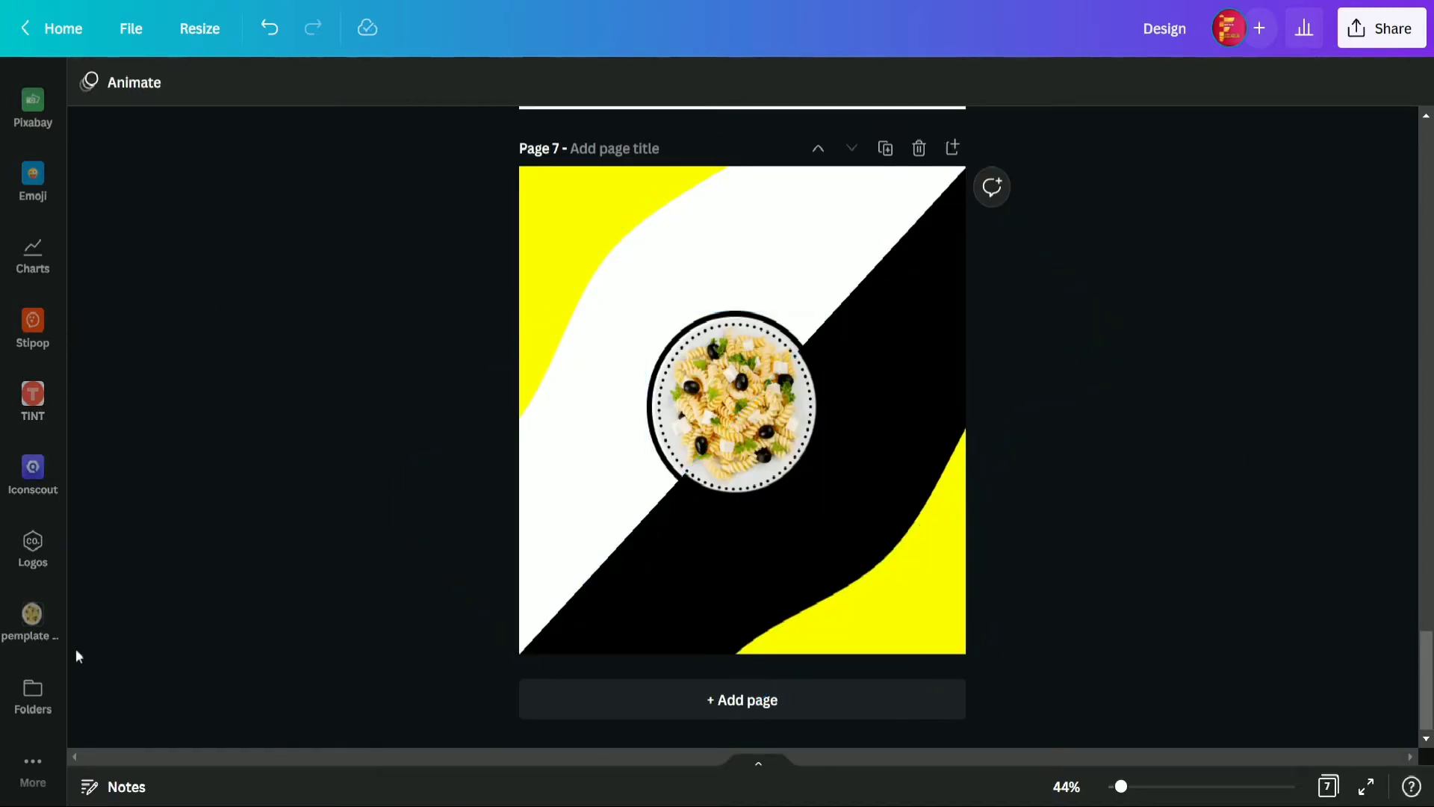
- Add the white ring with the dotted halo from the "pemplate design" folder and set it aside at the page's lower-right corner
click(32, 623)
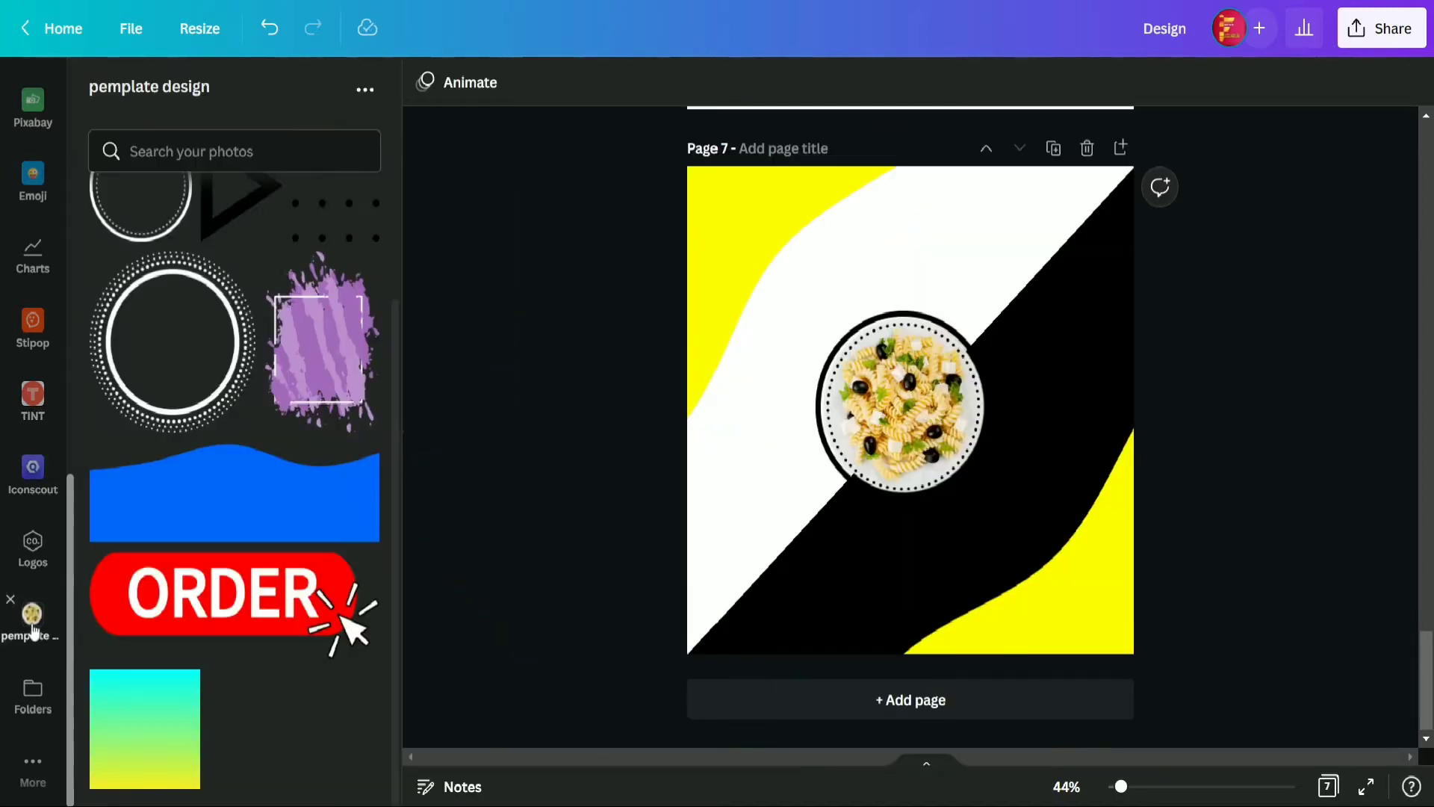
click(151, 384)
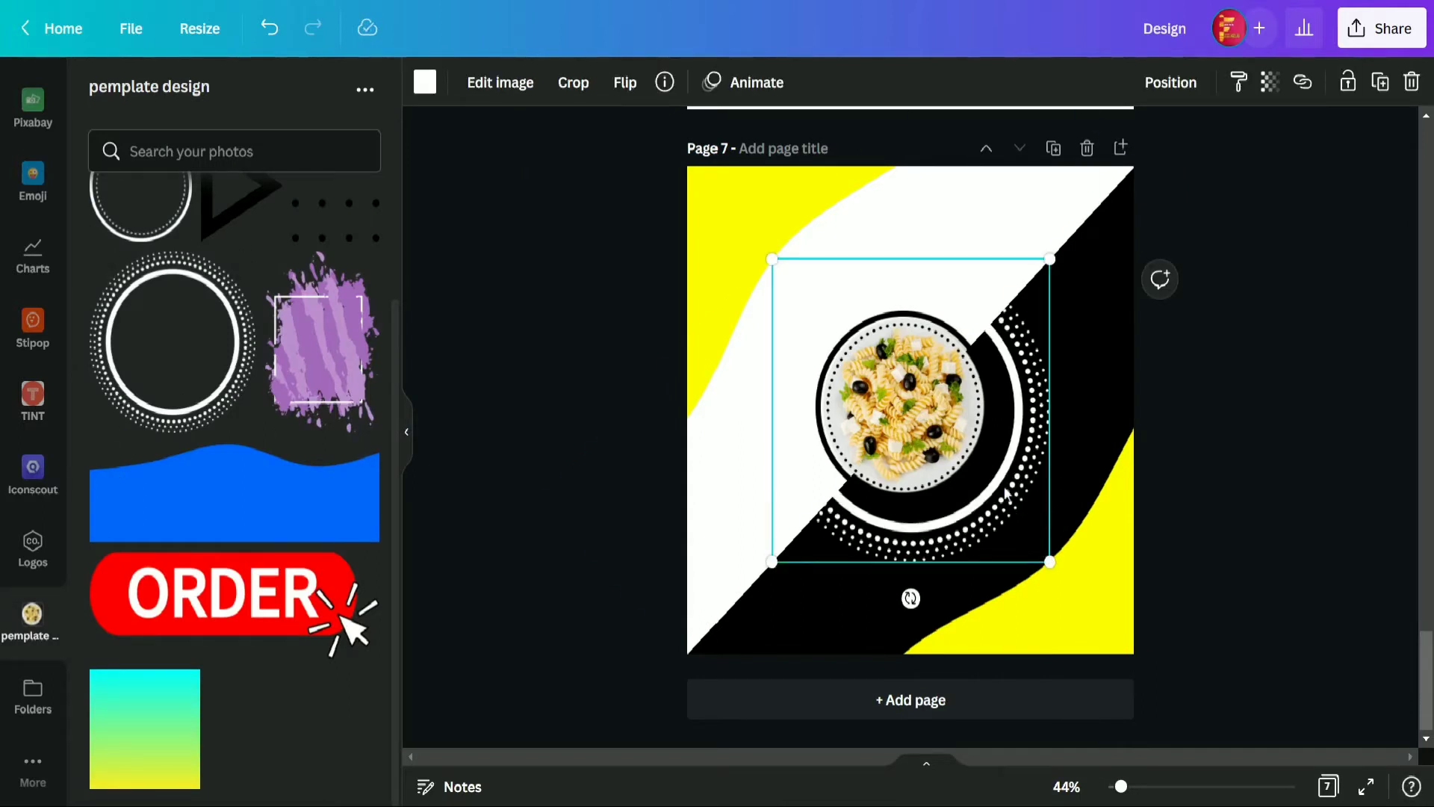
drag(953, 403, 1108, 599)
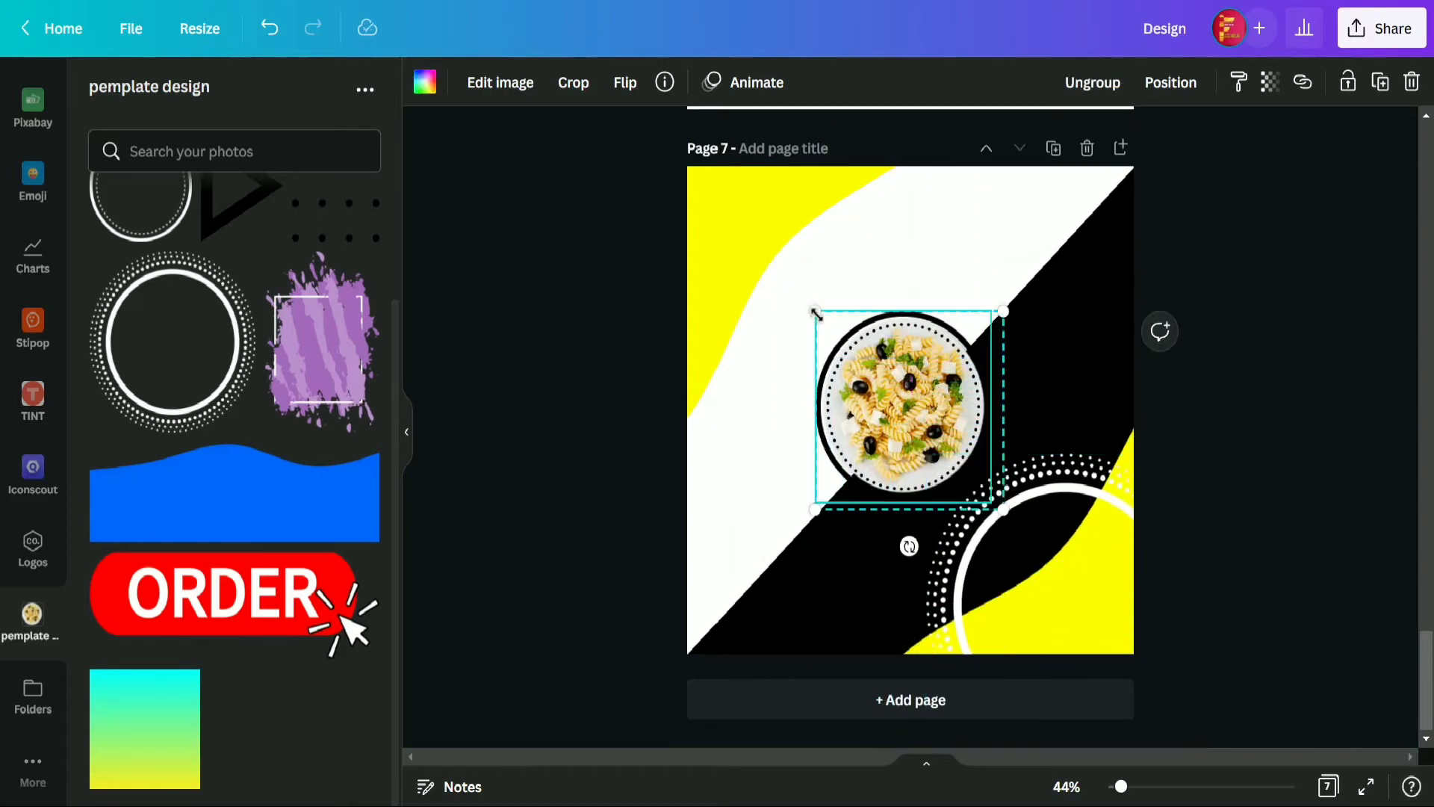
- Enlarge the pasta plate group and reposition it at the centre of the page
drag(816, 312, 781, 274)
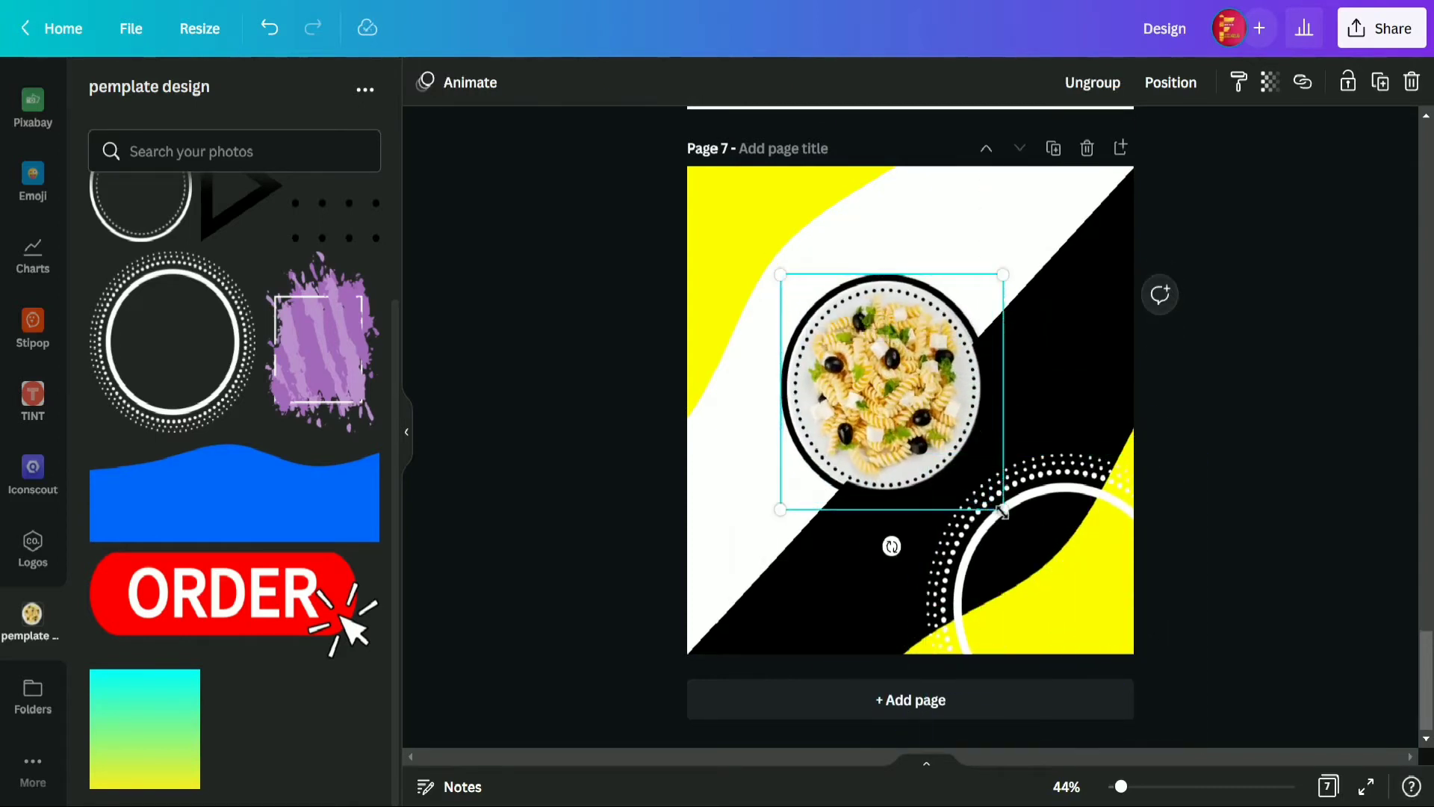
drag(1002, 510, 1014, 520)
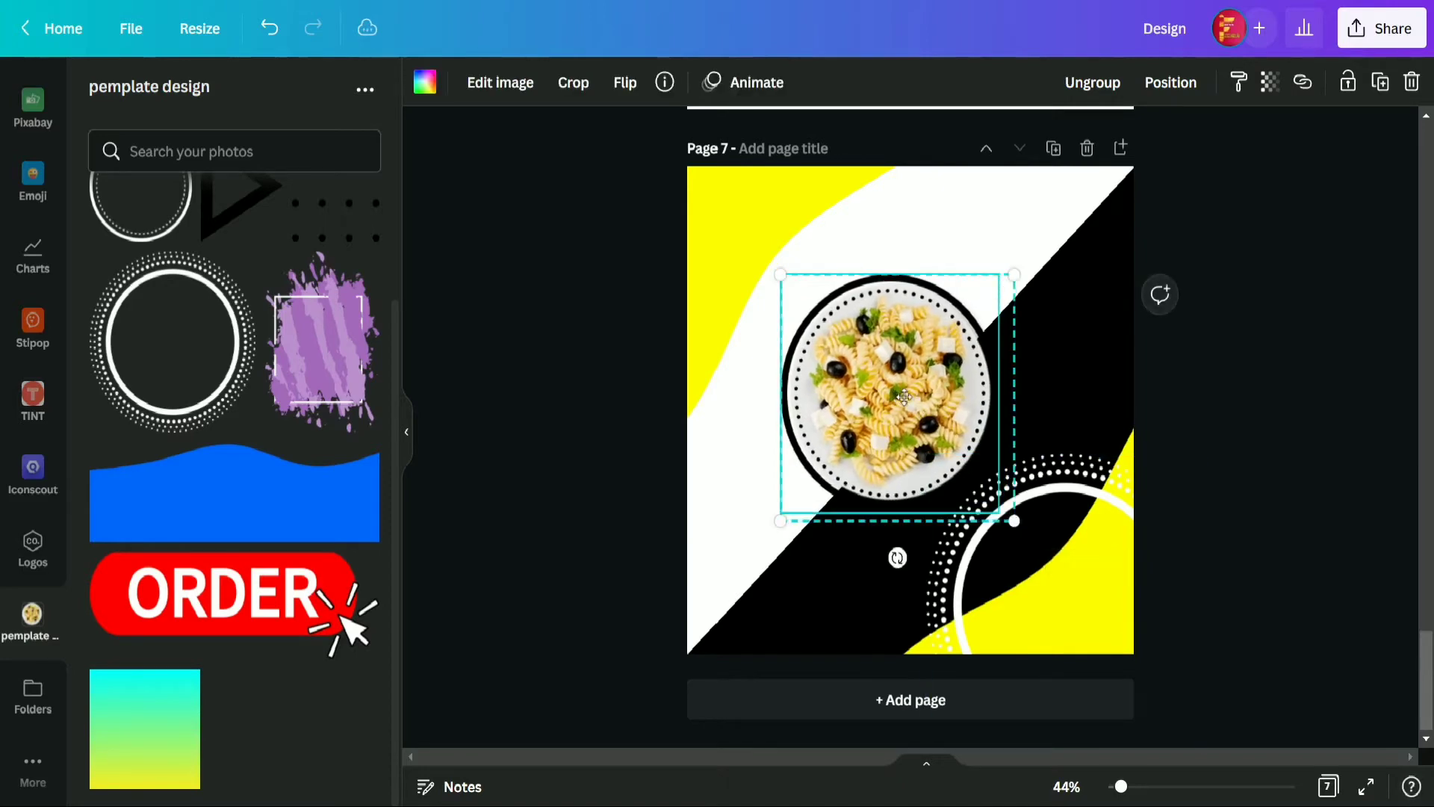
drag(904, 397, 913, 407)
- Move the white dotted-halo ring onto the pasta plate, enlarge it slightly and centre it around the plate
drag(1050, 565, 894, 372)
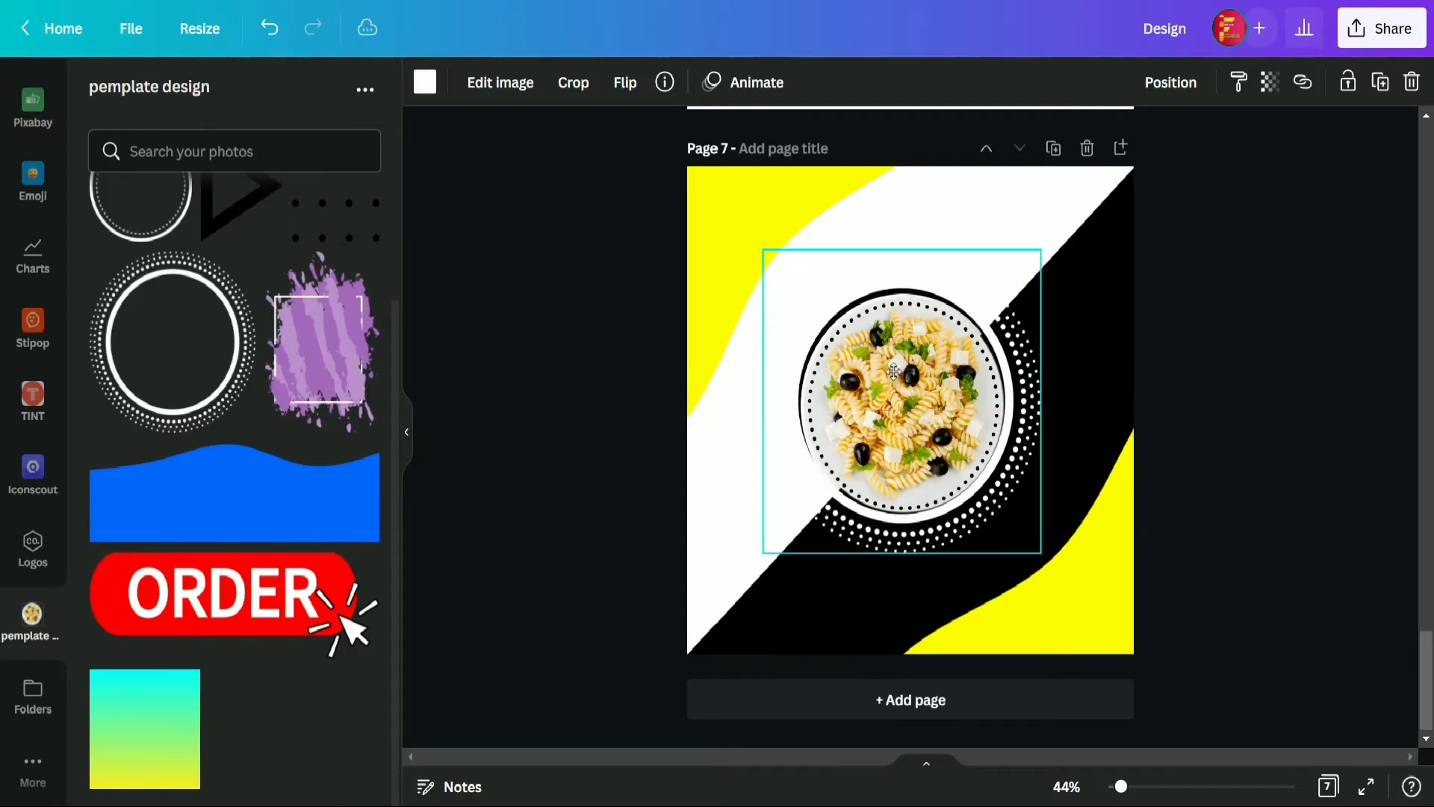
drag(1041, 553, 1051, 553)
drag(990, 517, 983, 521)
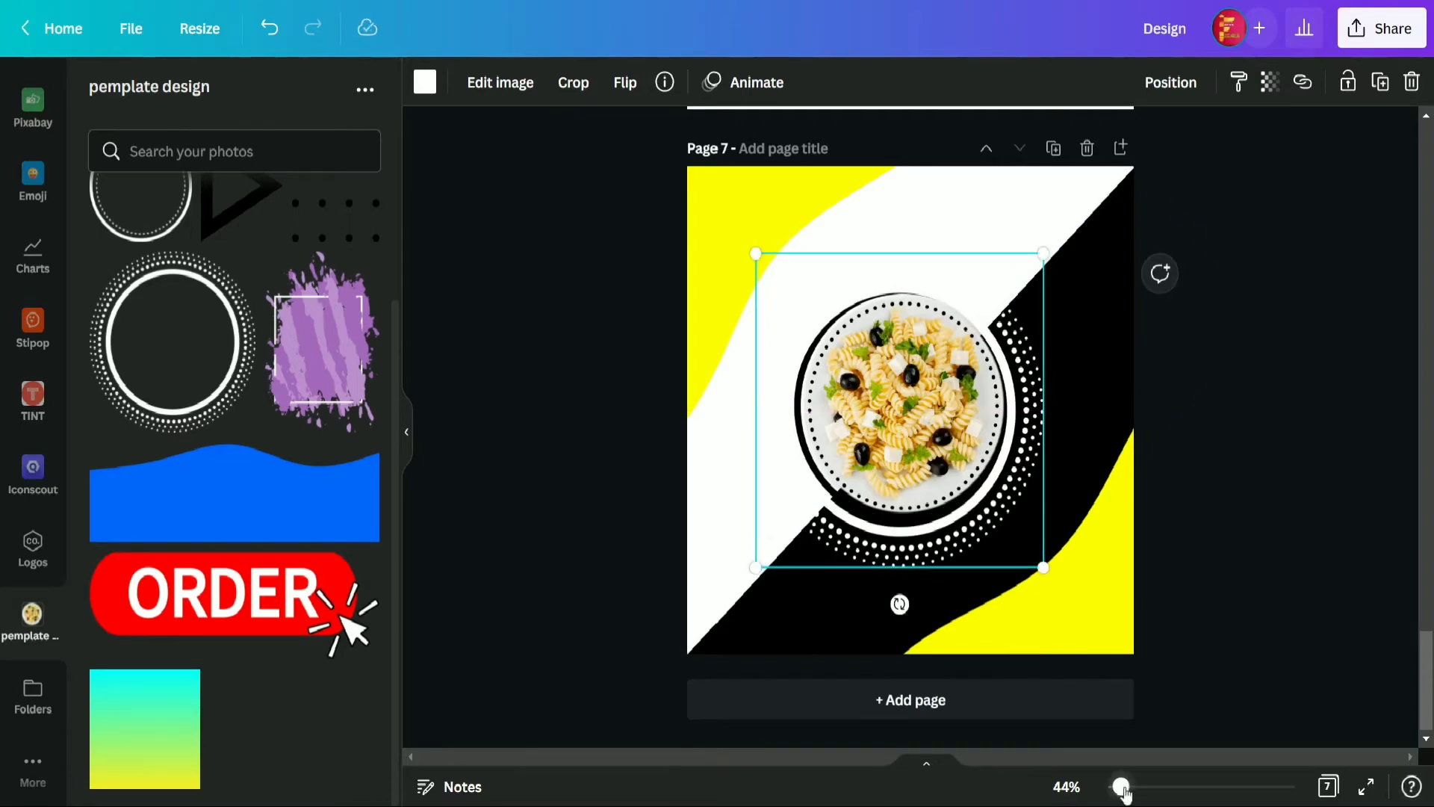
drag(1121, 786, 1136, 786)
drag(1065, 643, 1068, 631)
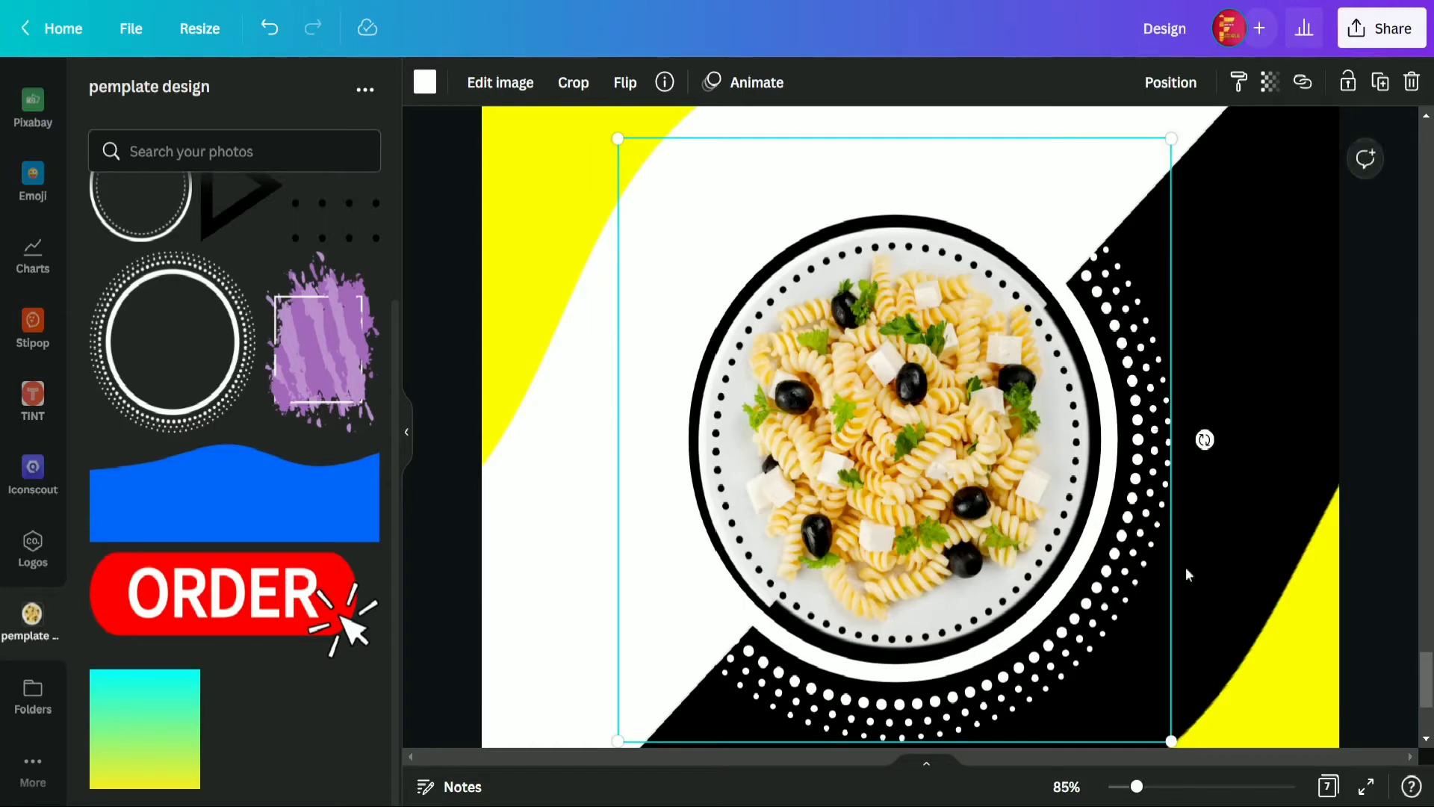
- Group the white dotted-halo ring with the pasta plate, and set the page zoom back to Fit
click(1256, 589)
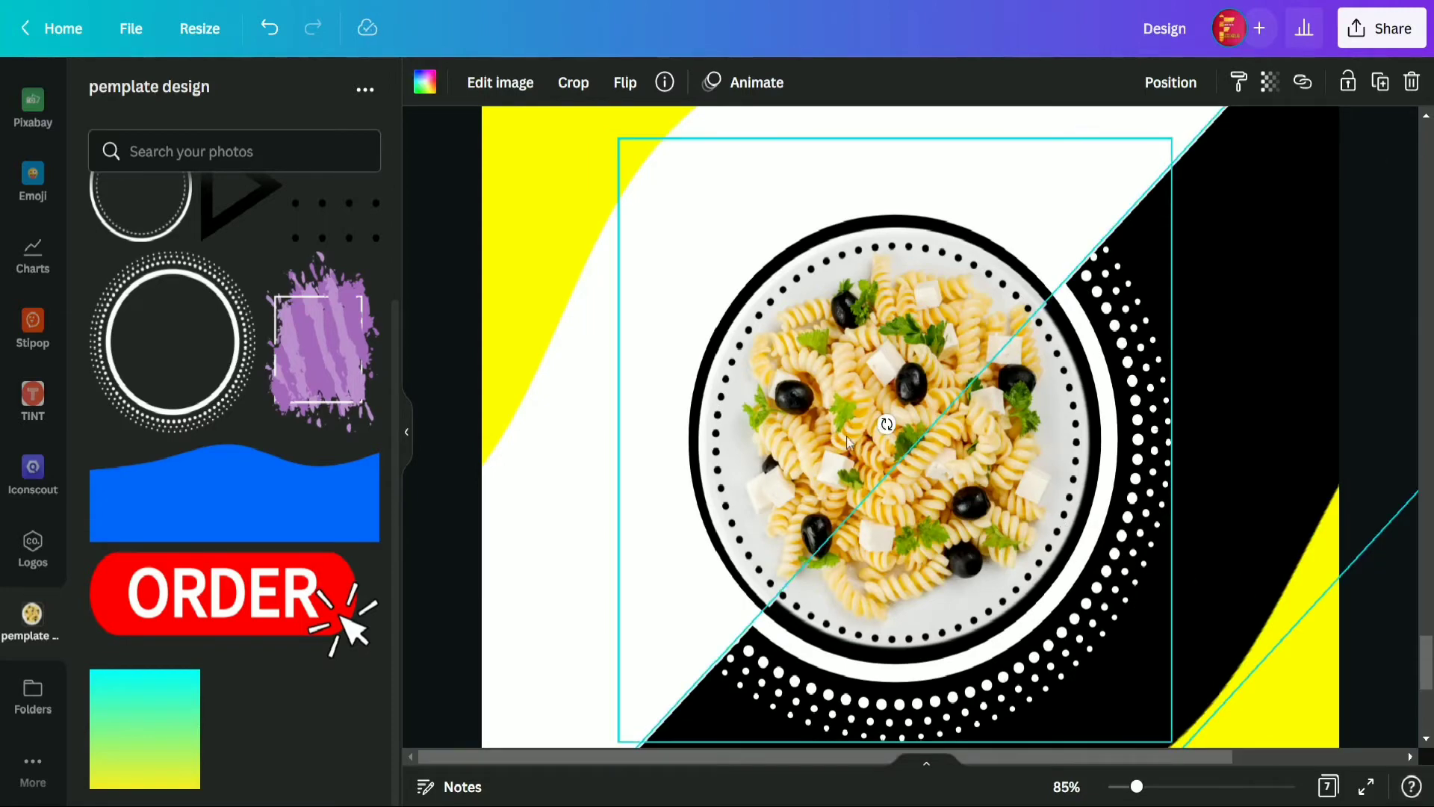
click(817, 401)
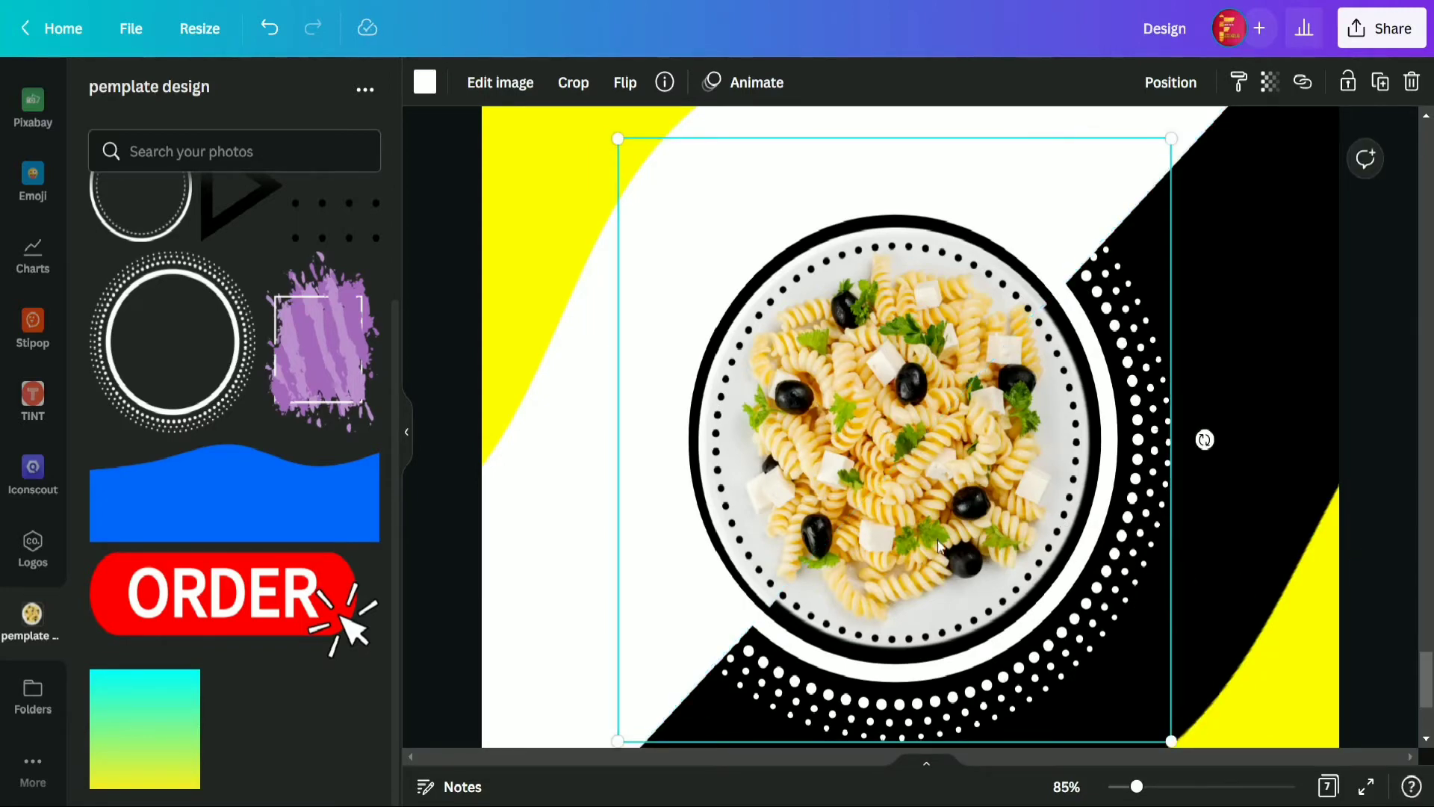
click(972, 521)
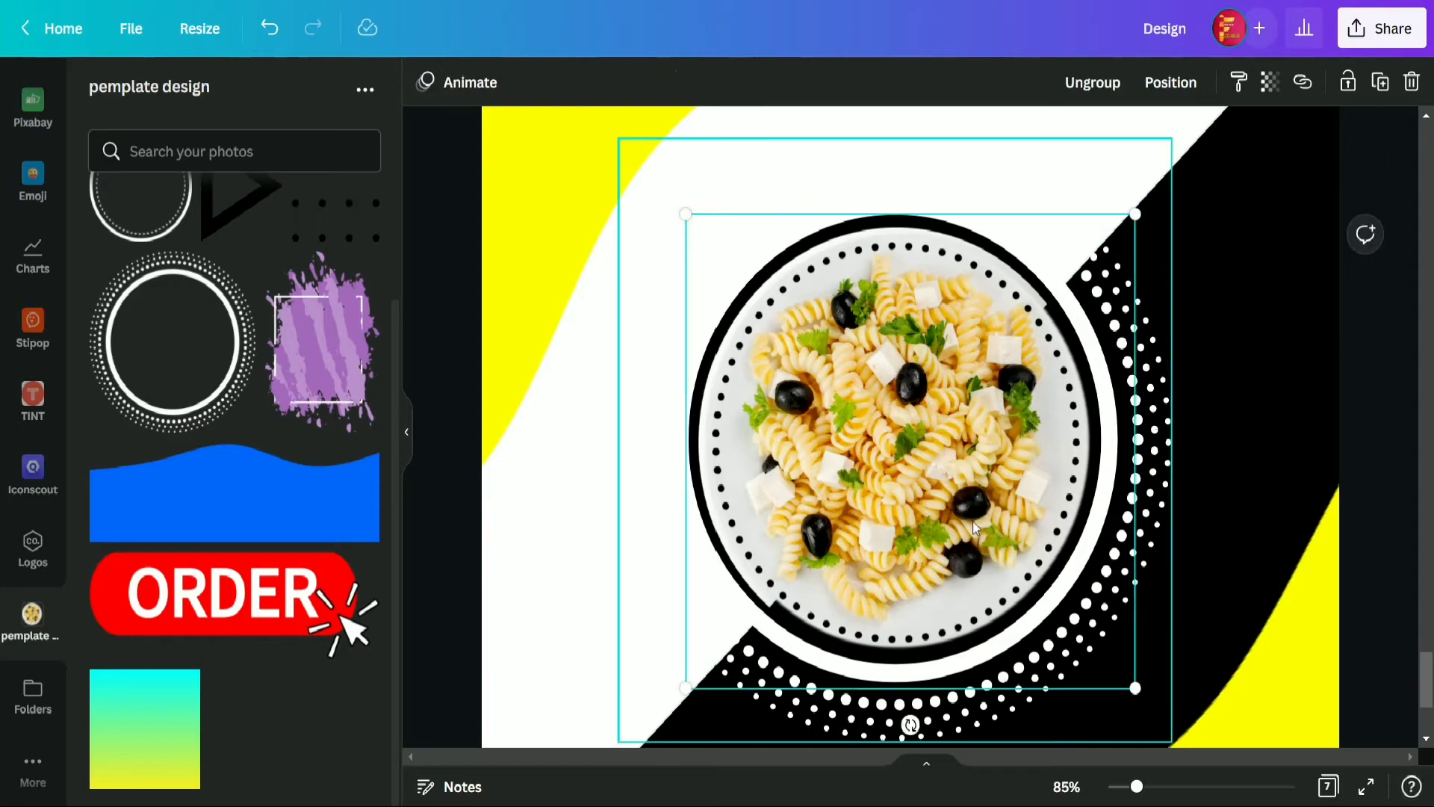
key(ctrl+shift+g)
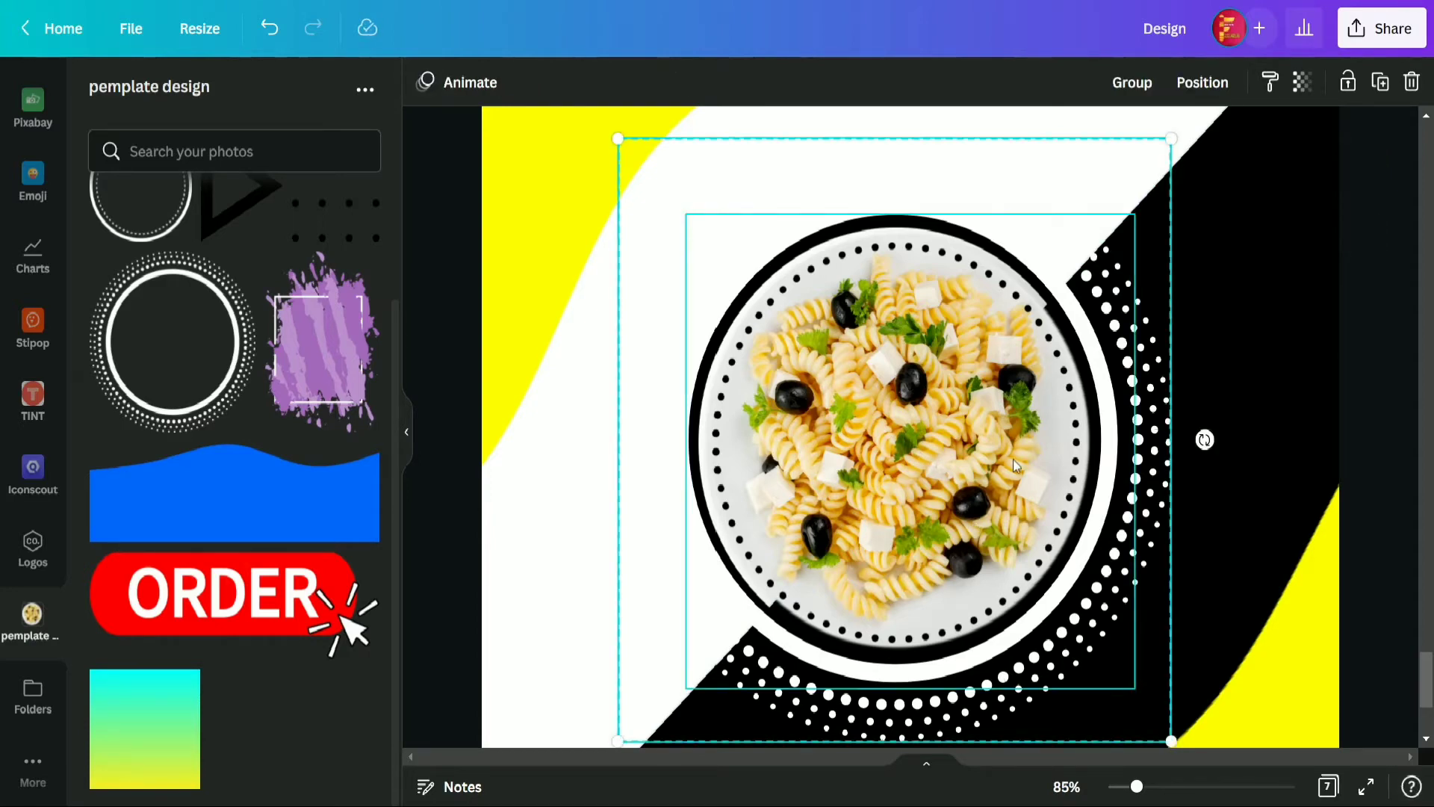
click(1133, 83)
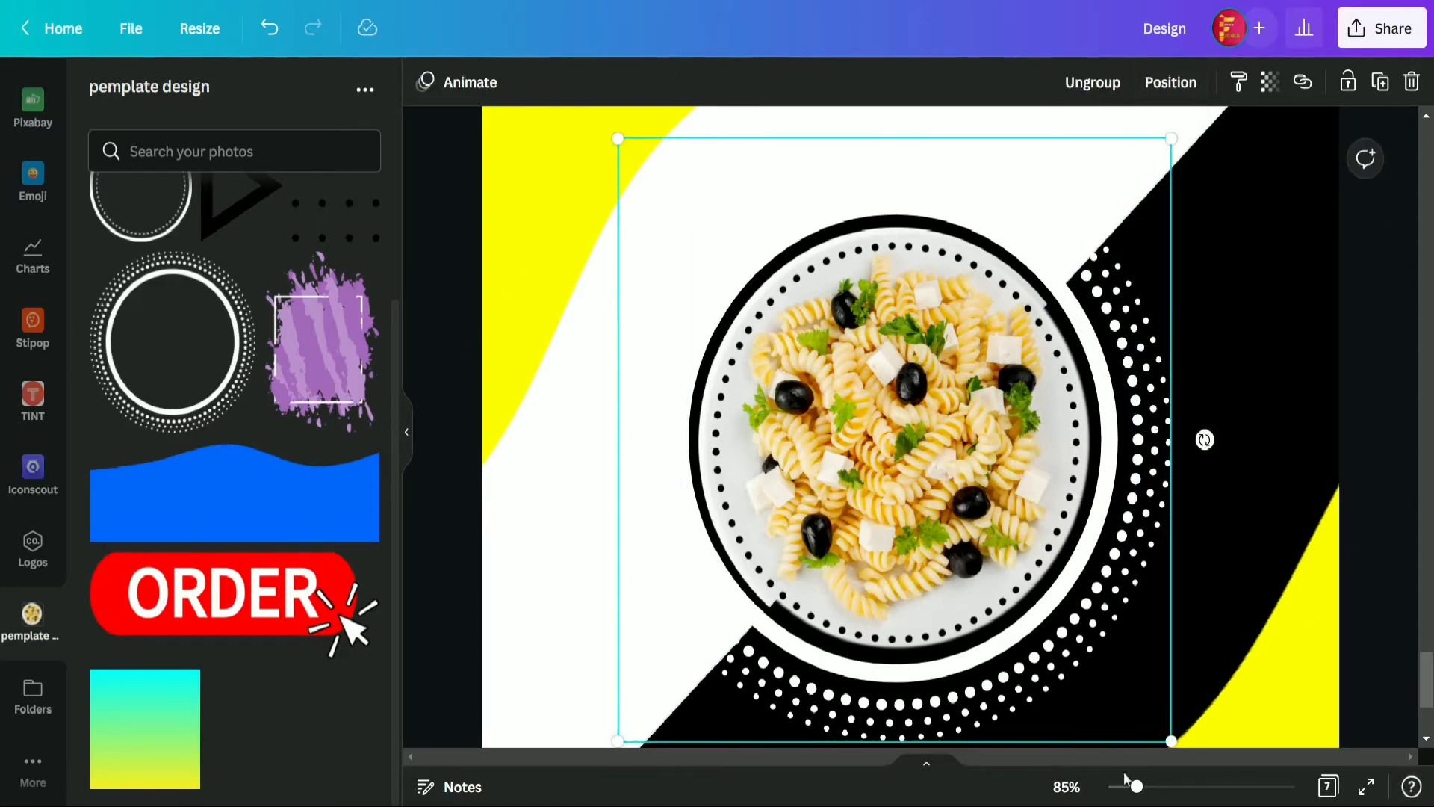
click(1066, 786)
click(1055, 690)
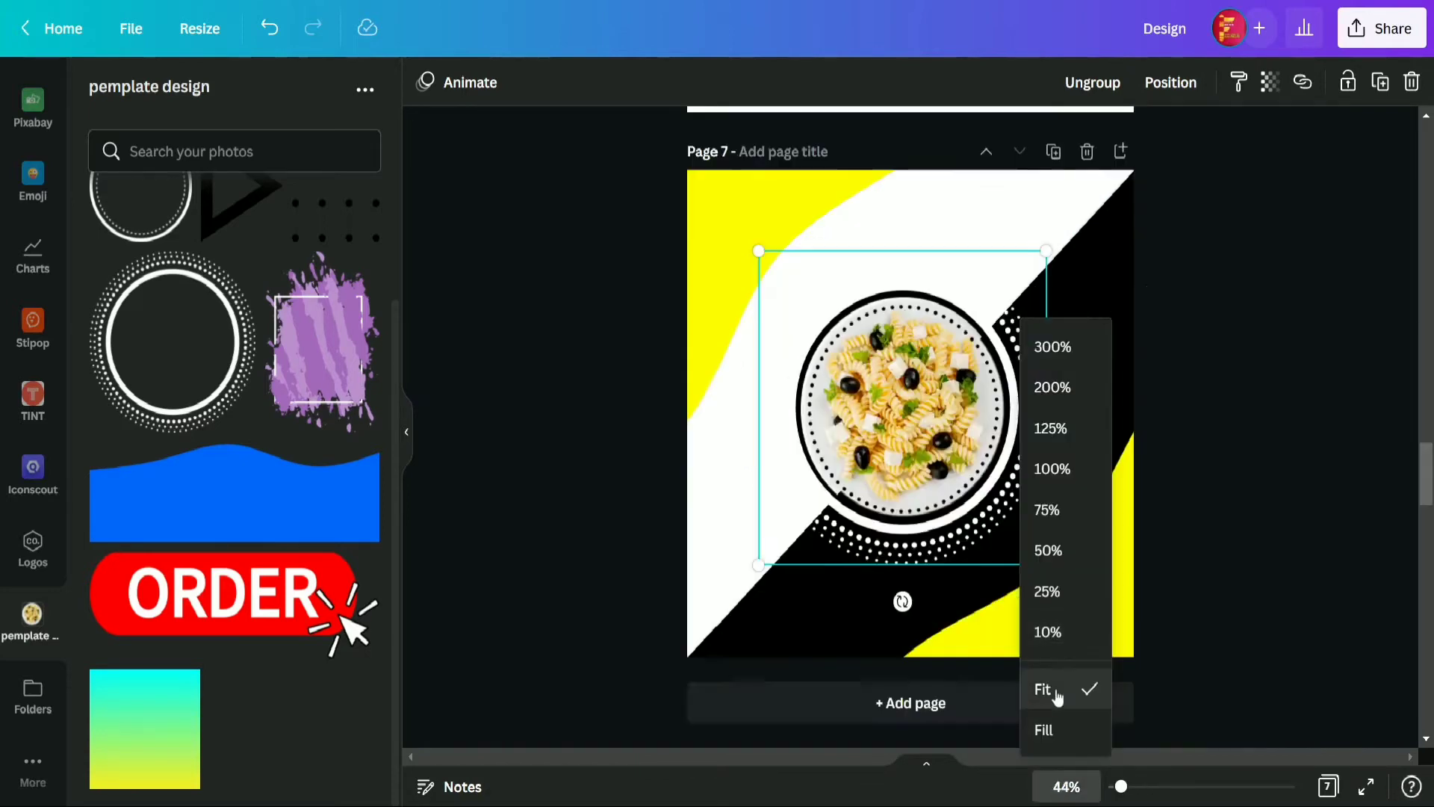
click(1226, 447)
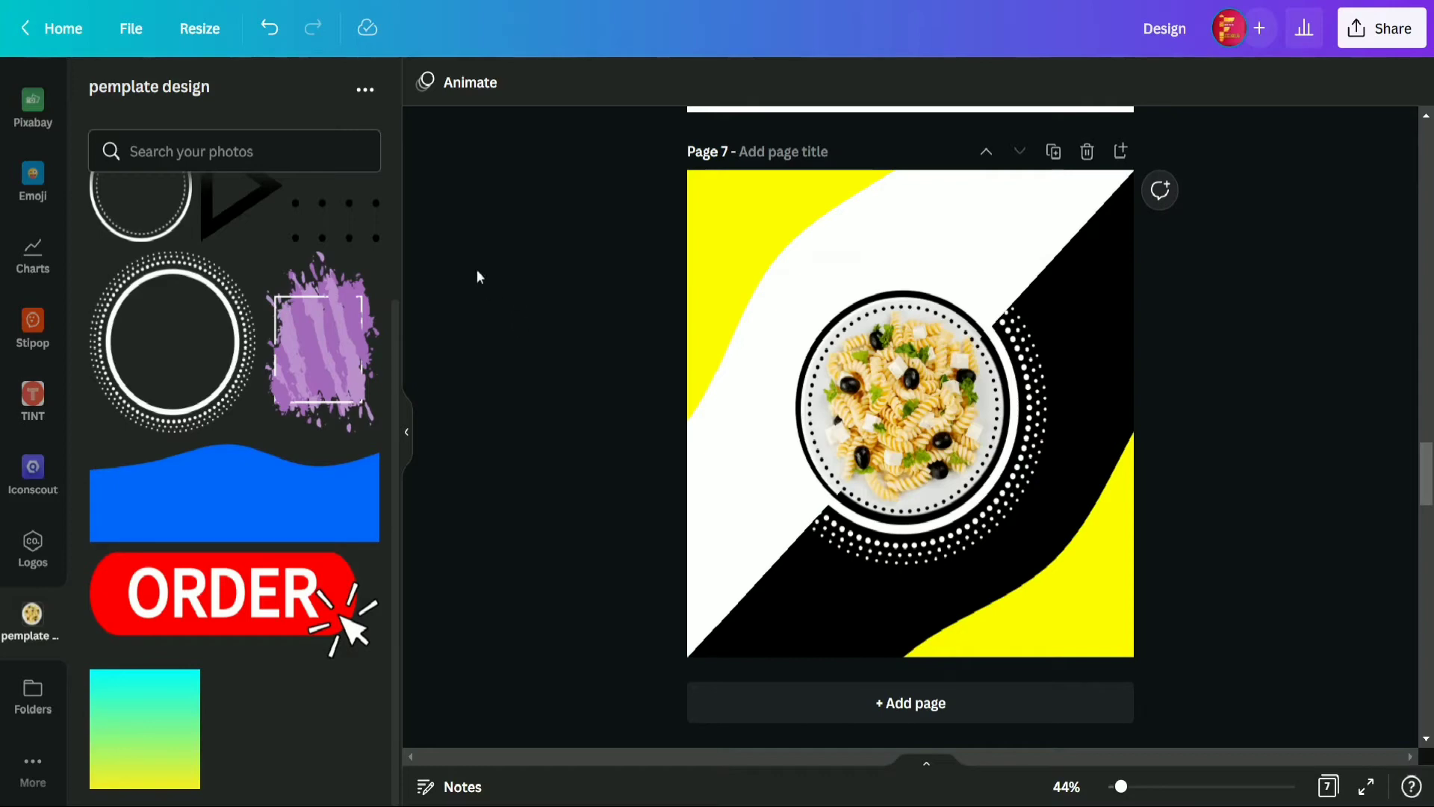
- Add the black dot grid from the folder and place it on the white area near the page's lower-left edge
scroll(224, 373, up, 3)
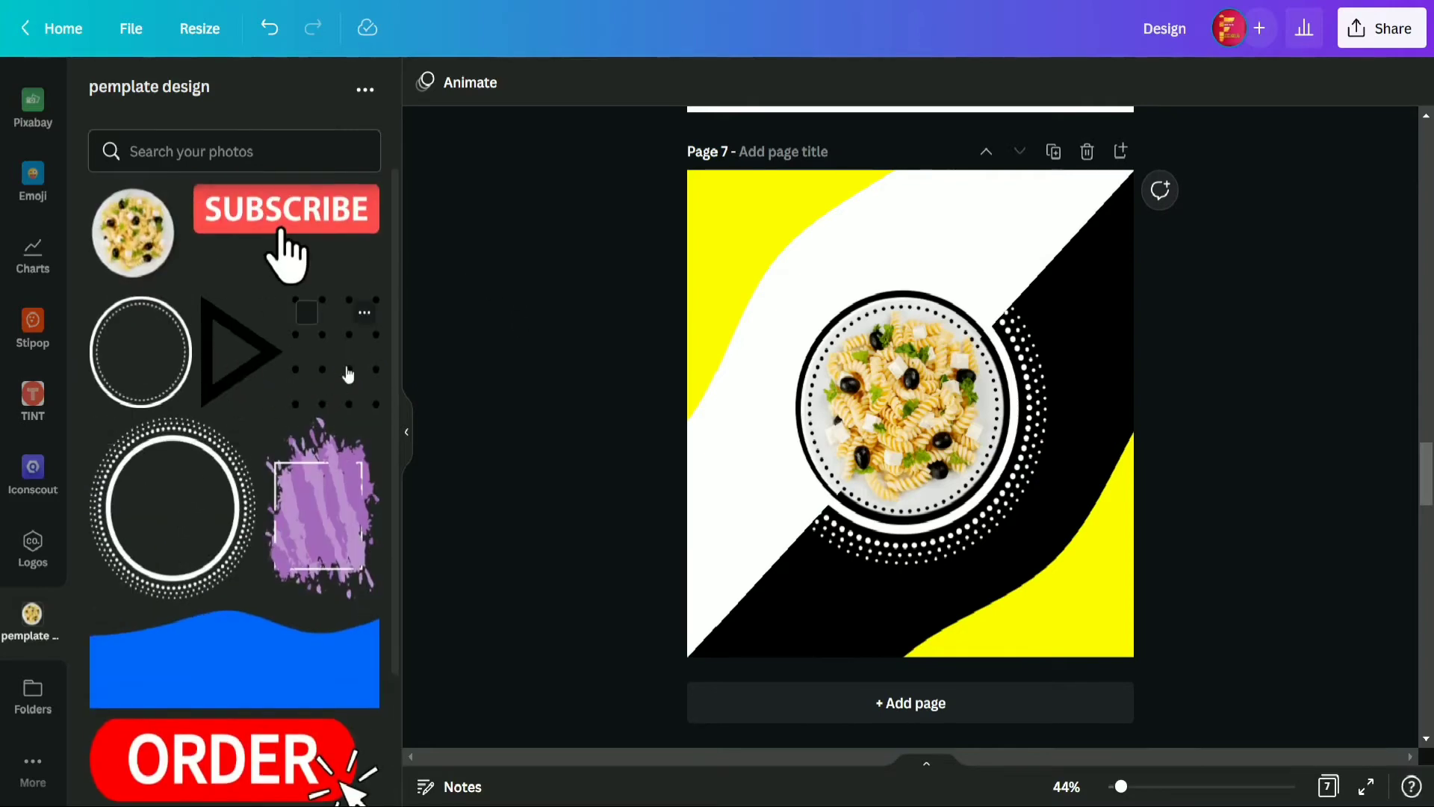
click(348, 373)
drag(876, 418, 716, 551)
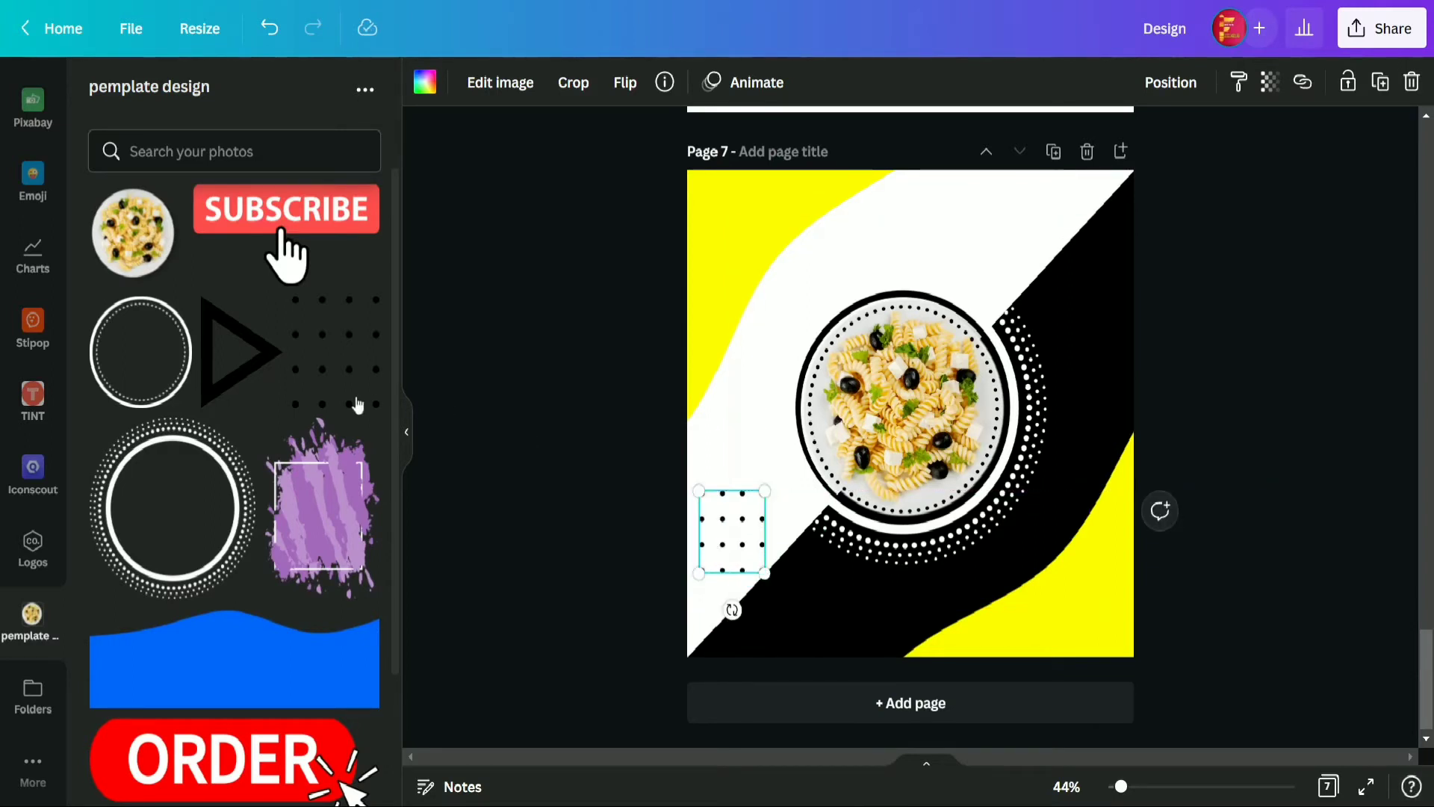
- Place a second dot grid on the black wave near the page's upper-right edge and recolour it white
drag(337, 387, 1098, 305)
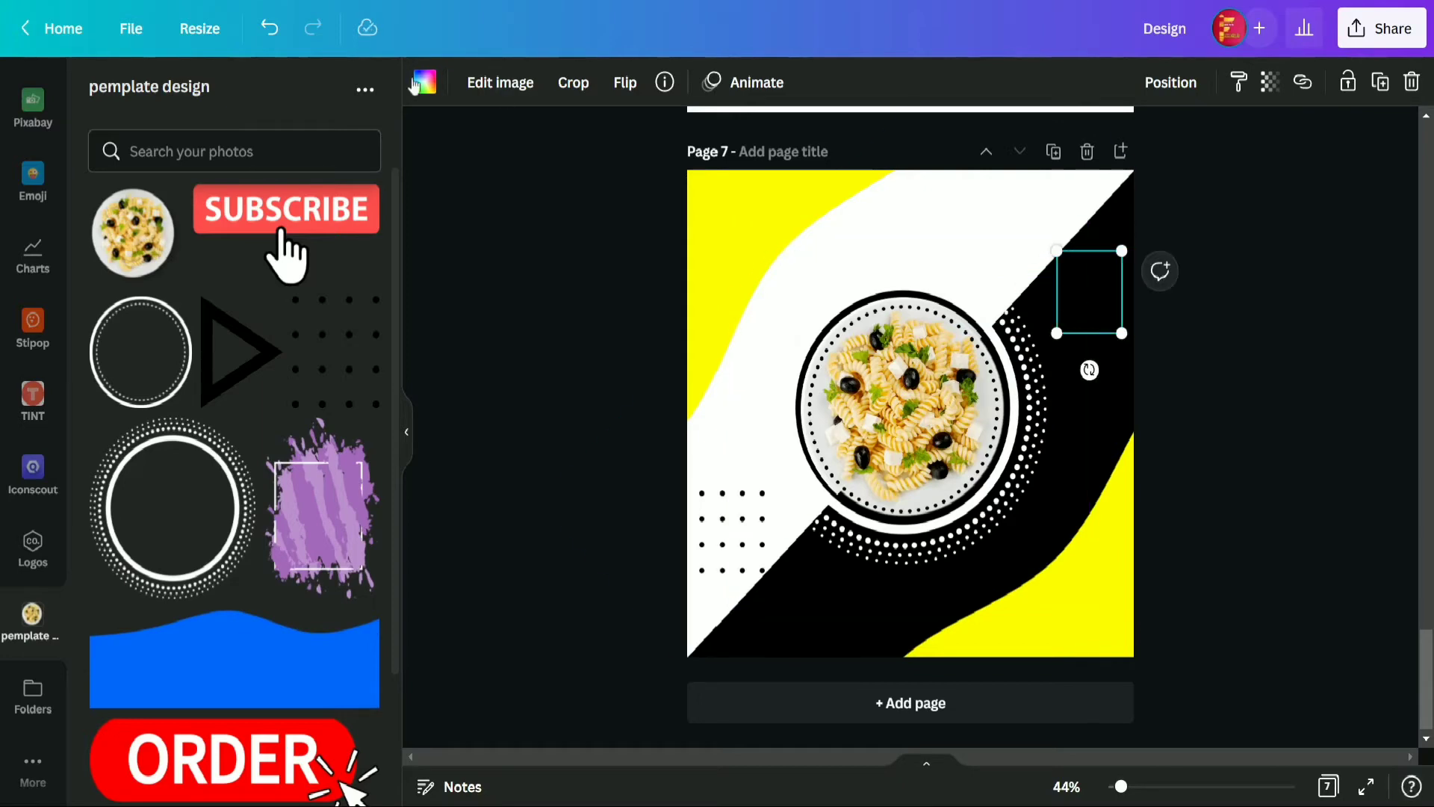
click(424, 81)
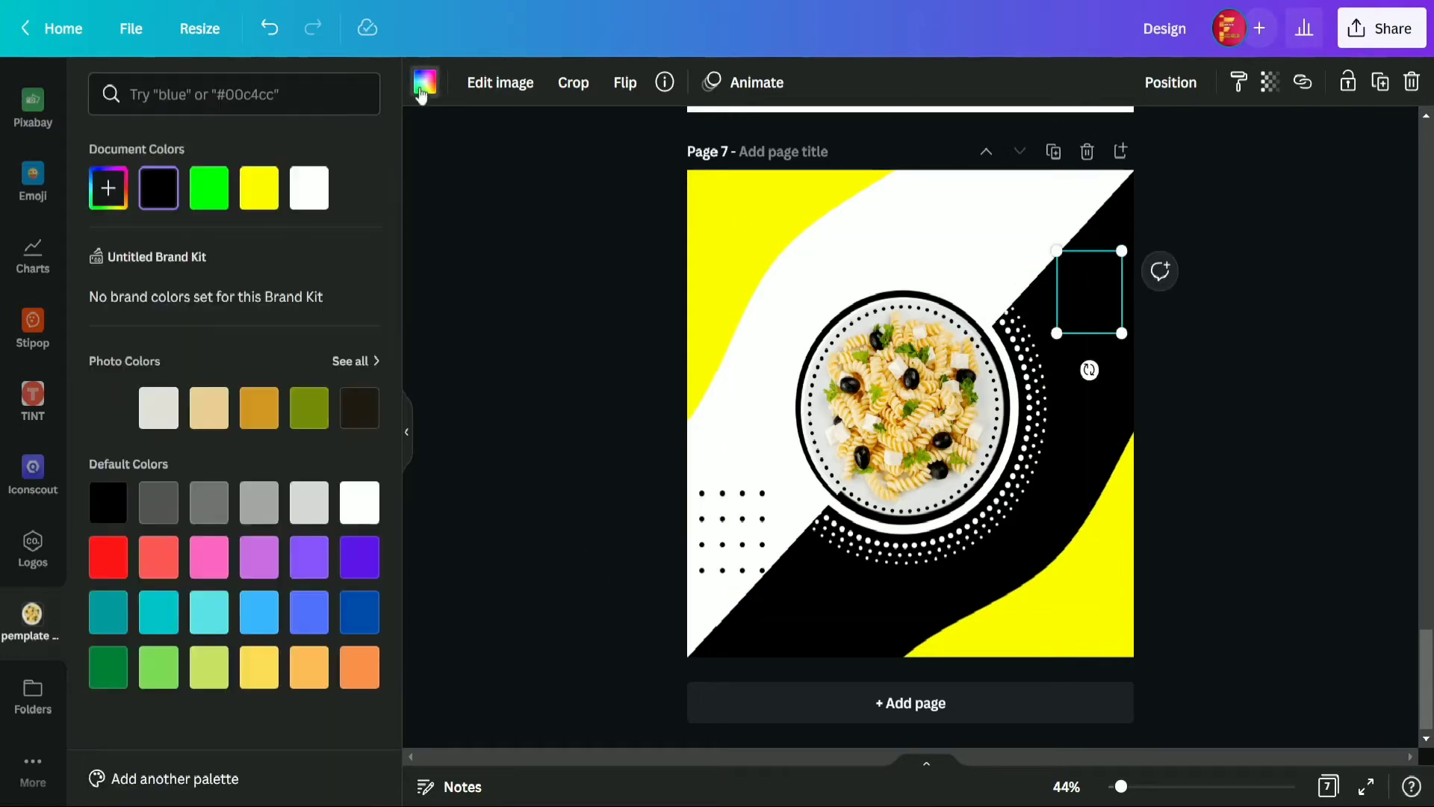
click(306, 191)
click(1220, 333)
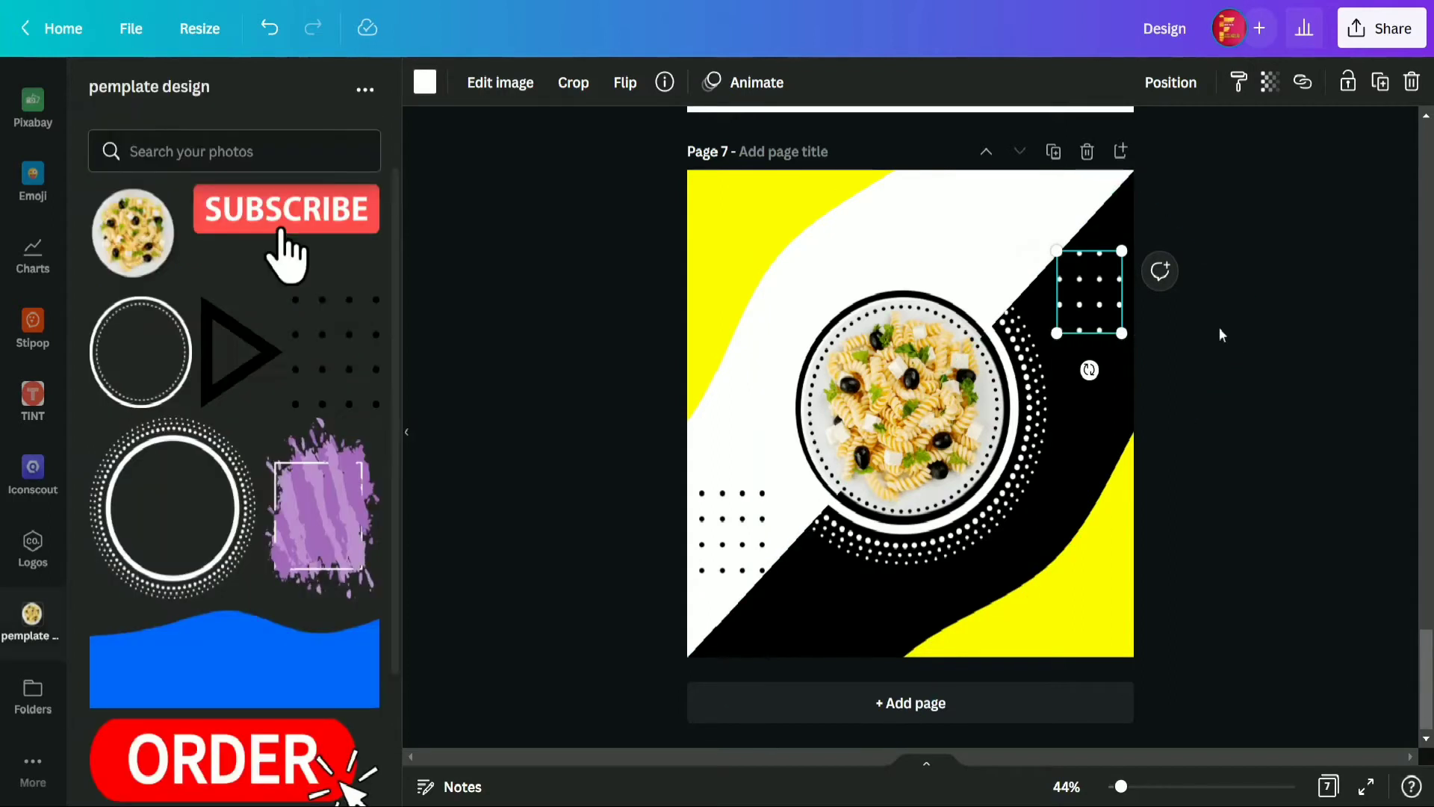
- Nudge the white dot grid slightly down to fine-tune its position on the black wave
click(1096, 296)
drag(1097, 298, 1095, 297)
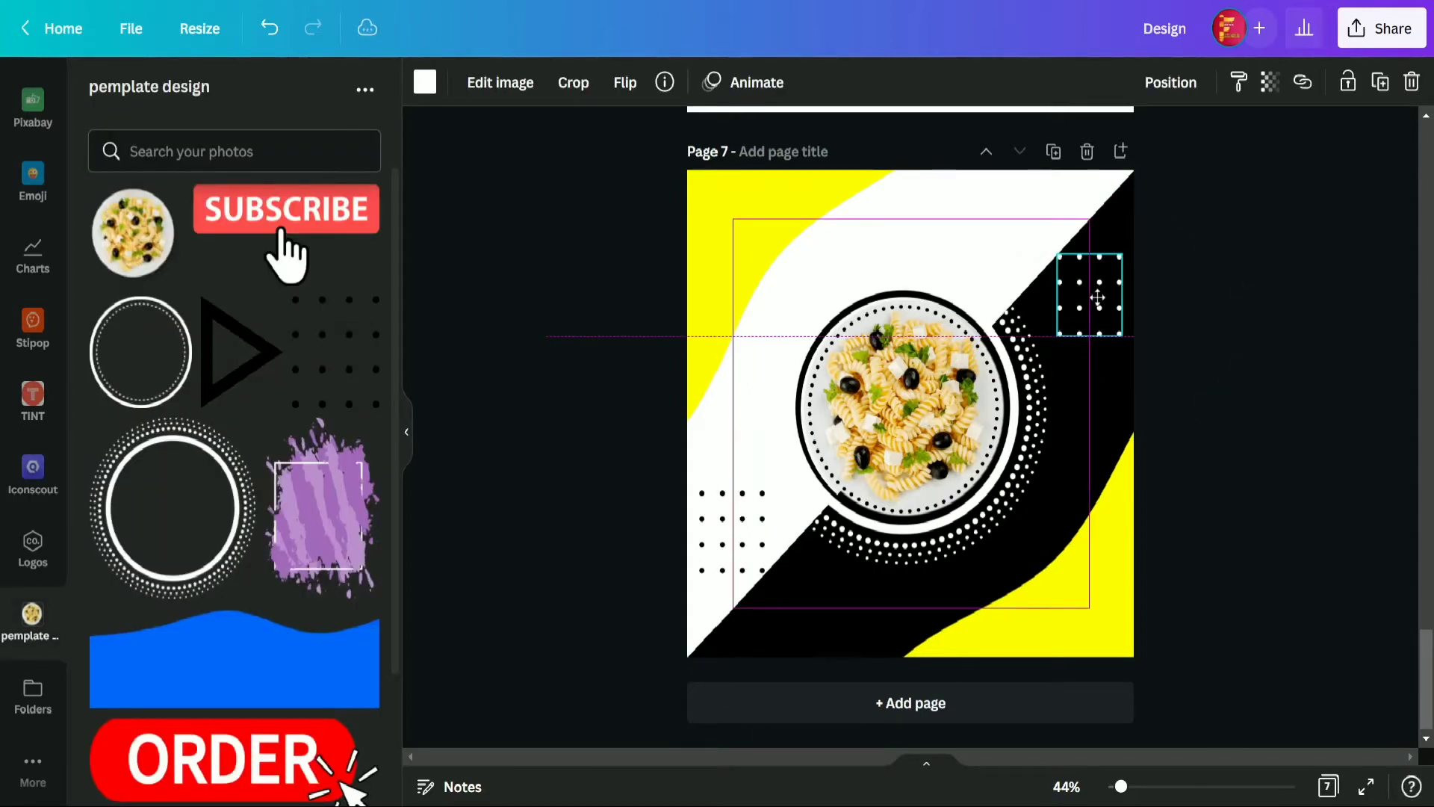
drag(1099, 297, 1099, 297)
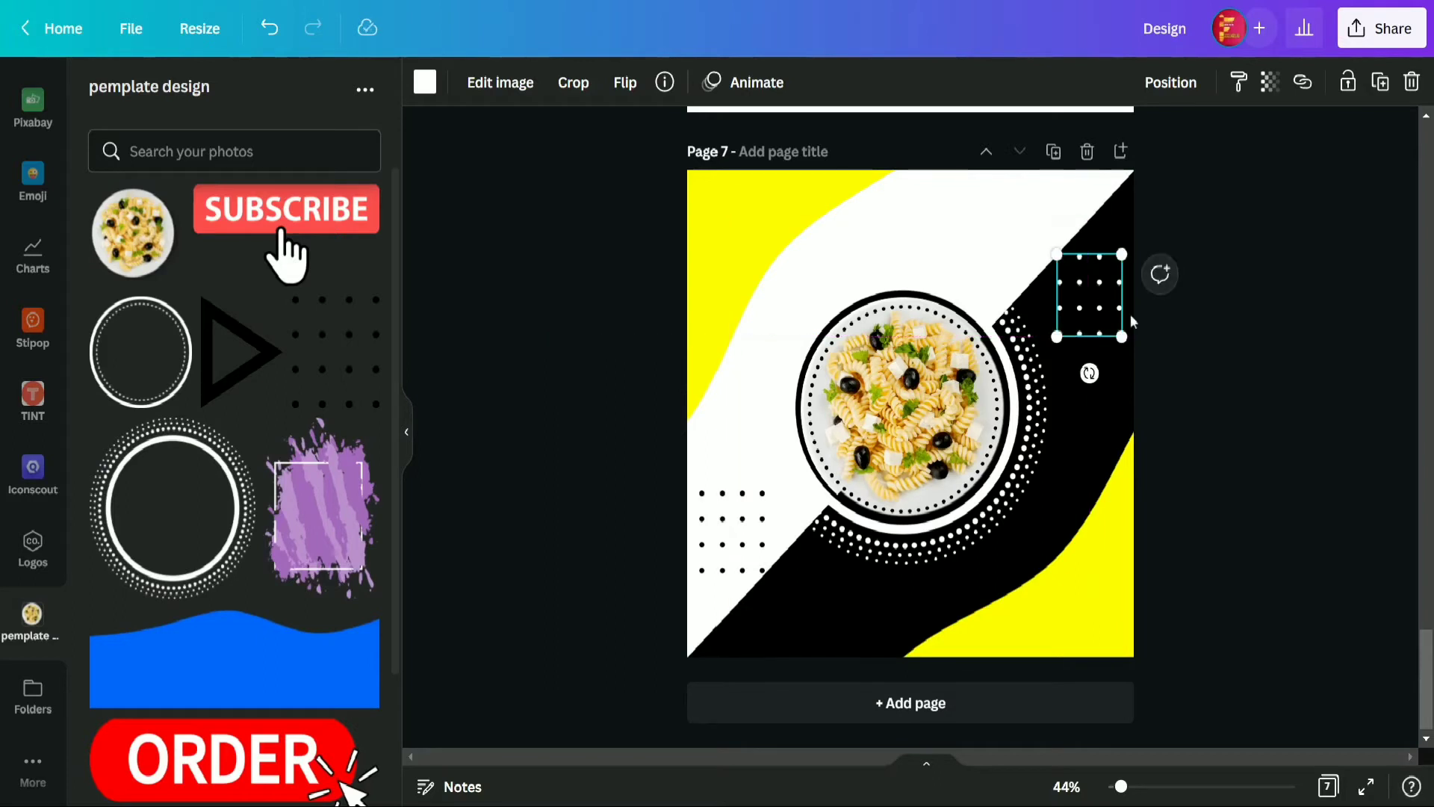
click(1264, 337)
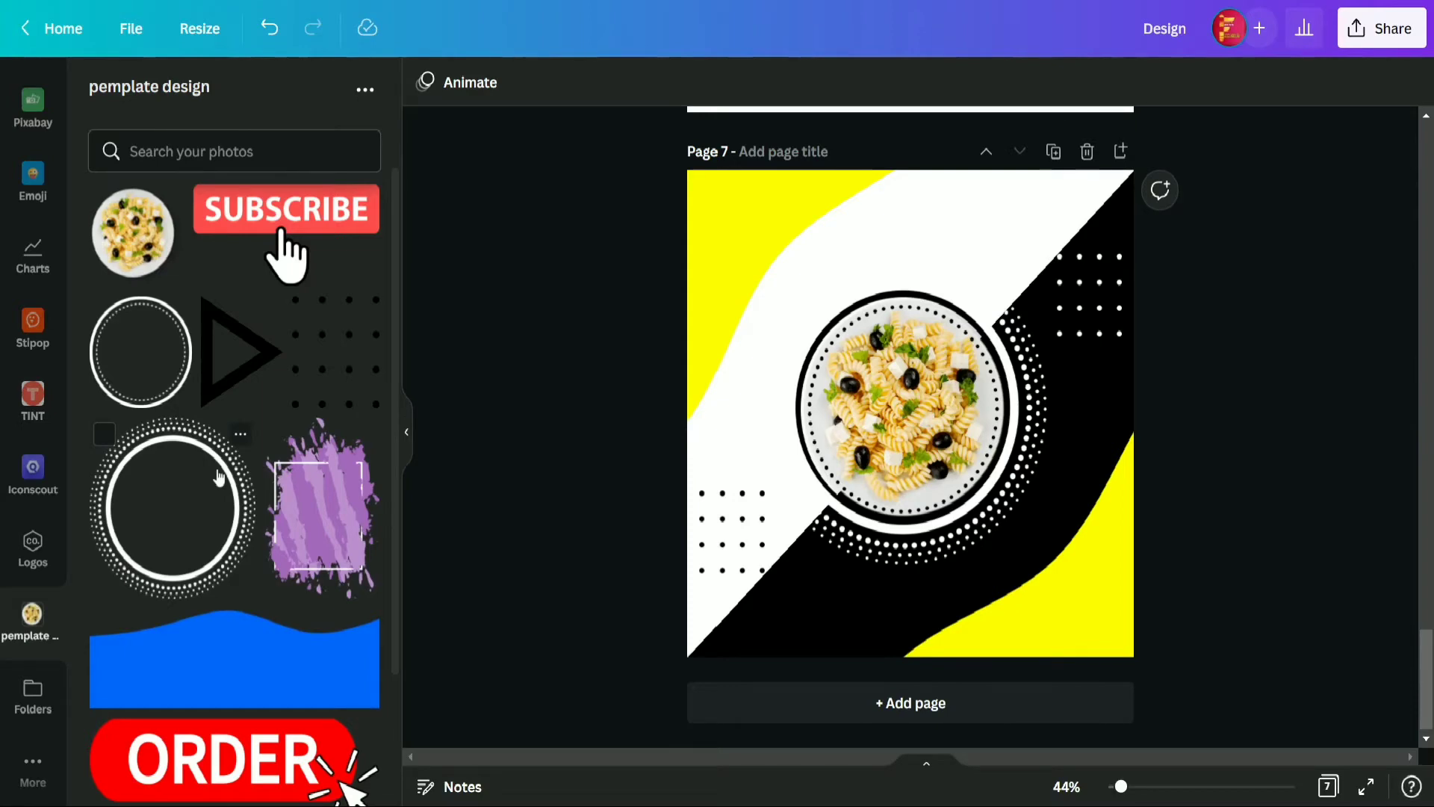
scroll(219, 482, down, 3)
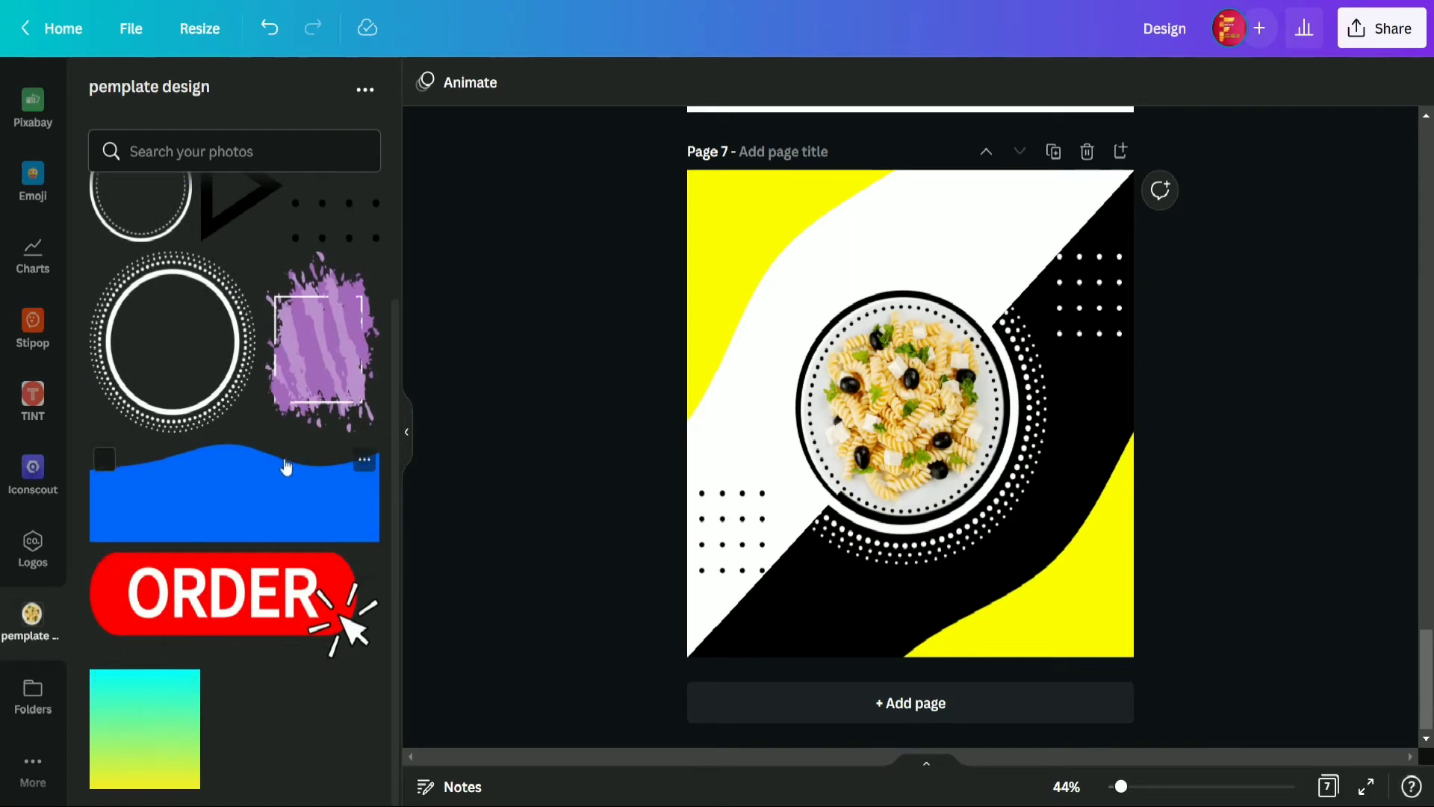
- Add the purple brush-splash frame from the folder, rotate it to landscape, and place it near the page's lower-right corner
click(316, 351)
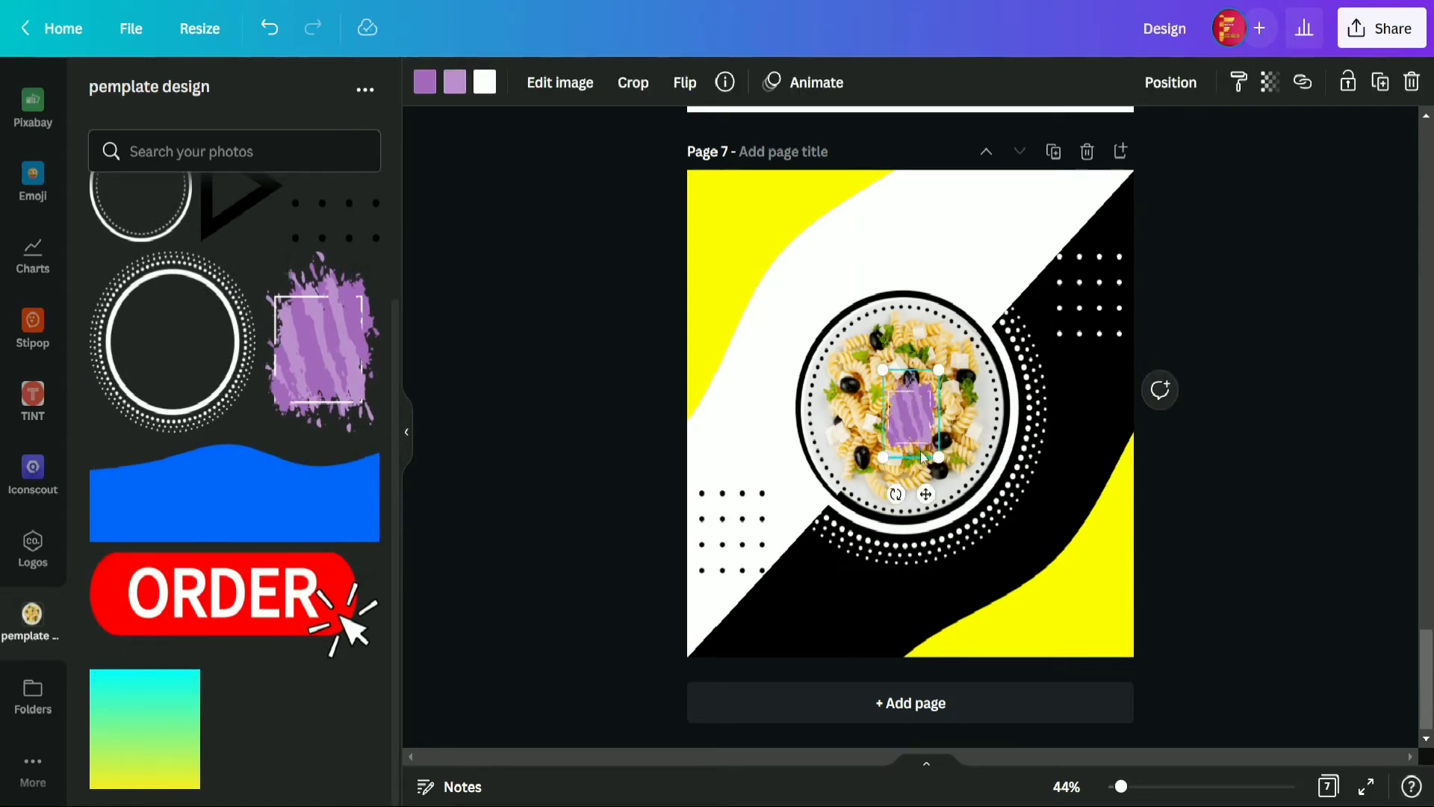
mouse_move(894, 493)
mouse_down()
mouse_move(860, 452)
mouse_move(853, 377)
mouse_move(850, 395)
mouse_up()
mouse_move(922, 423)
mouse_down()
mouse_move(971, 507)
mouse_move(1111, 604)
mouse_move(1076, 577)
mouse_up()
- Recolour the brush splash, changing its darker purple to white and its lighter purple to black
click(424, 82)
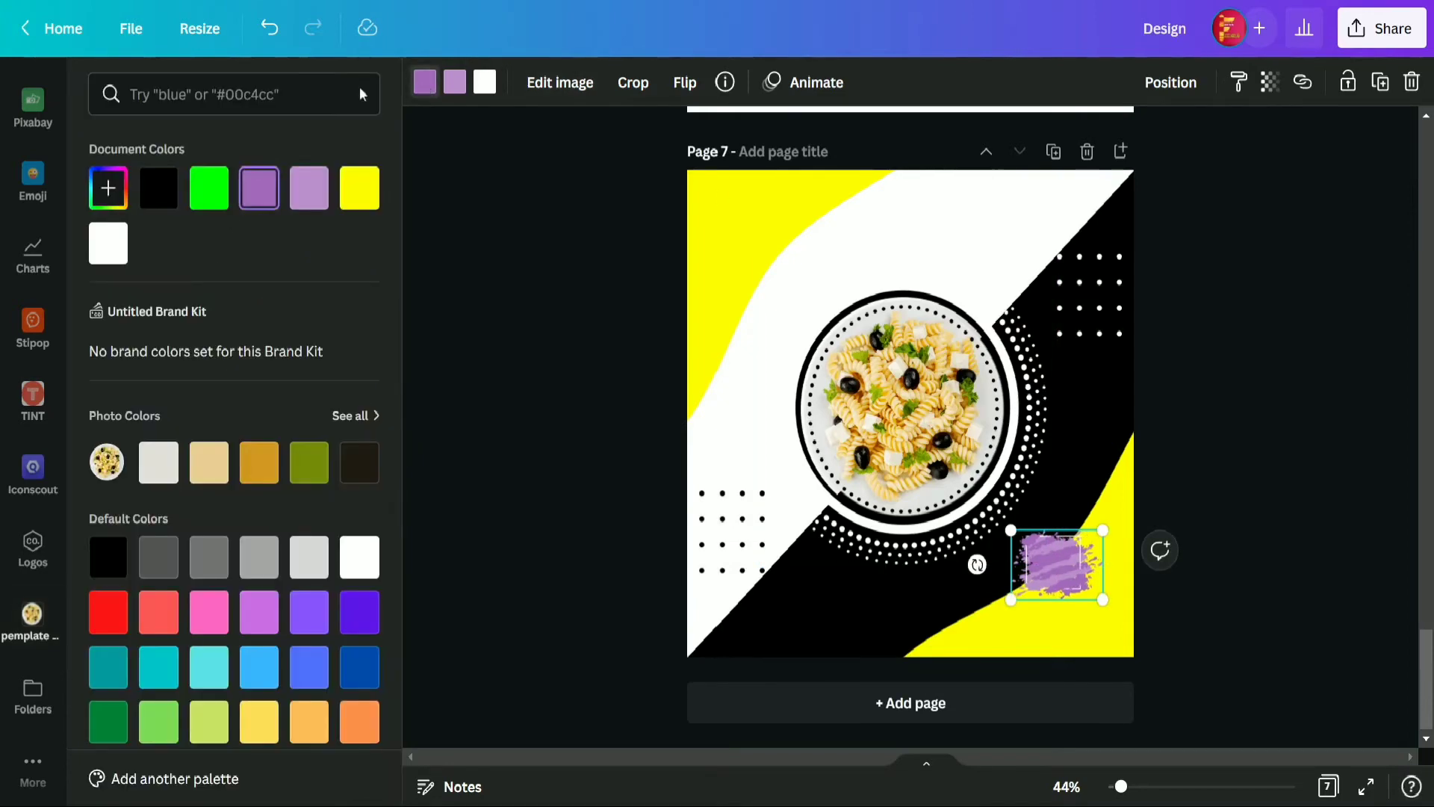
click(103, 258)
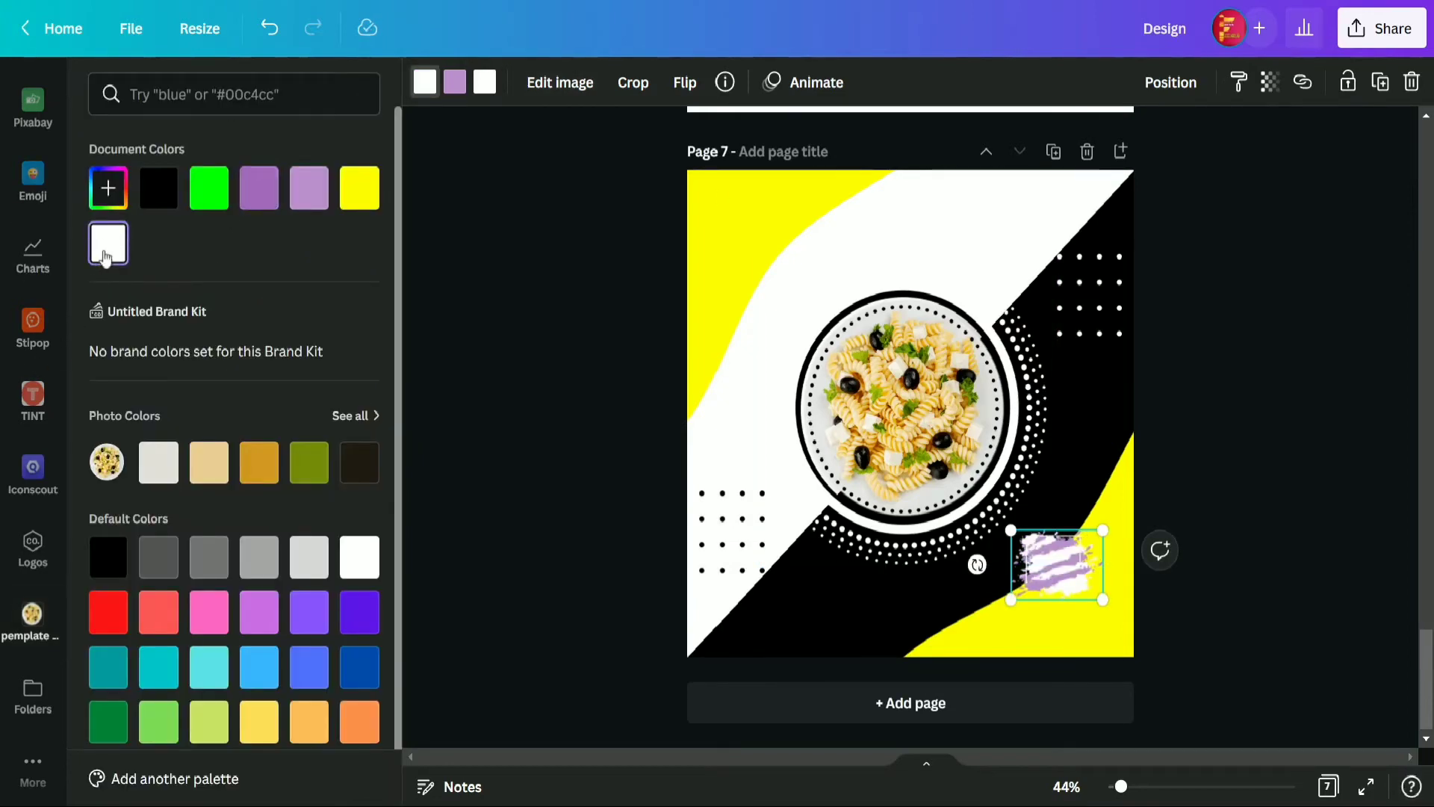
click(457, 86)
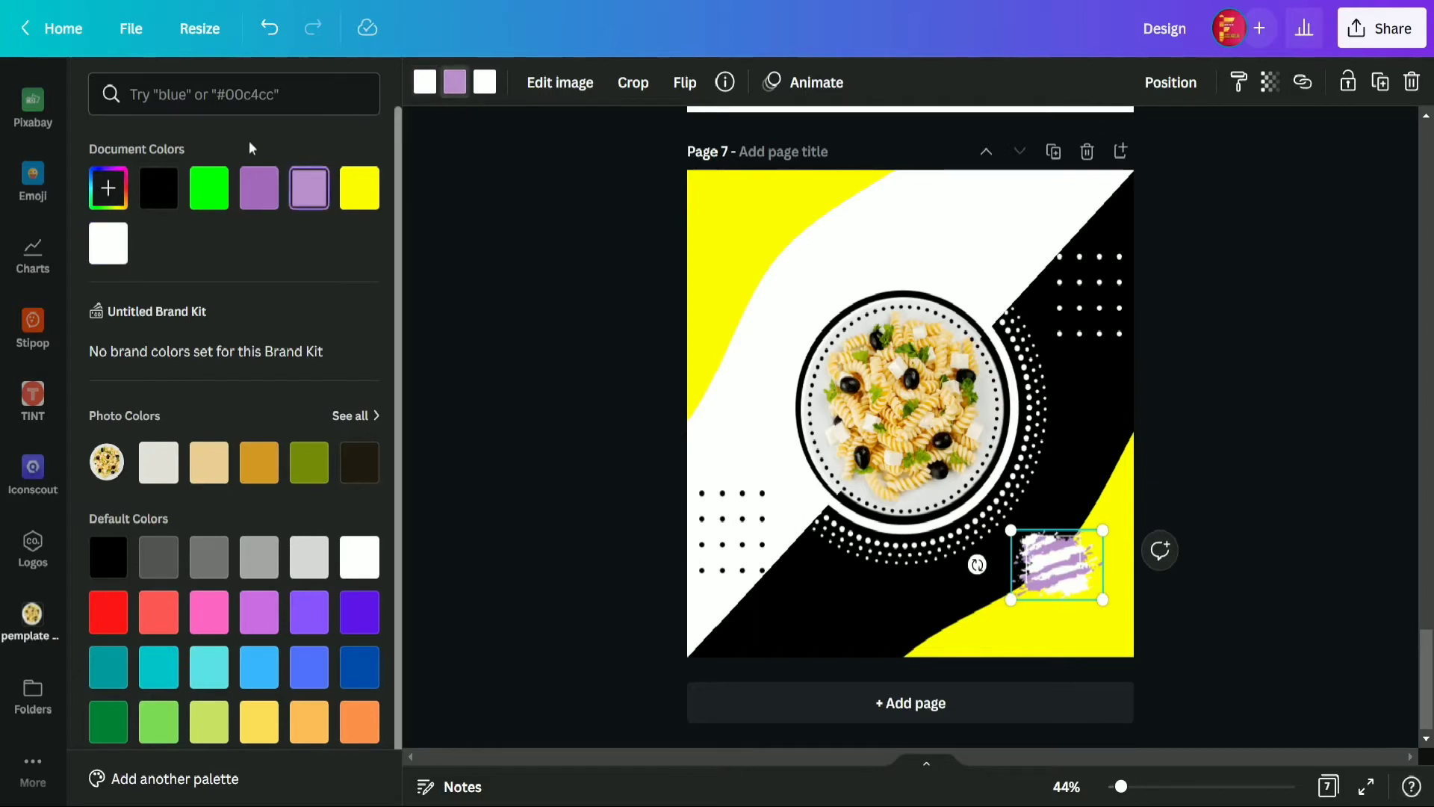
click(158, 203)
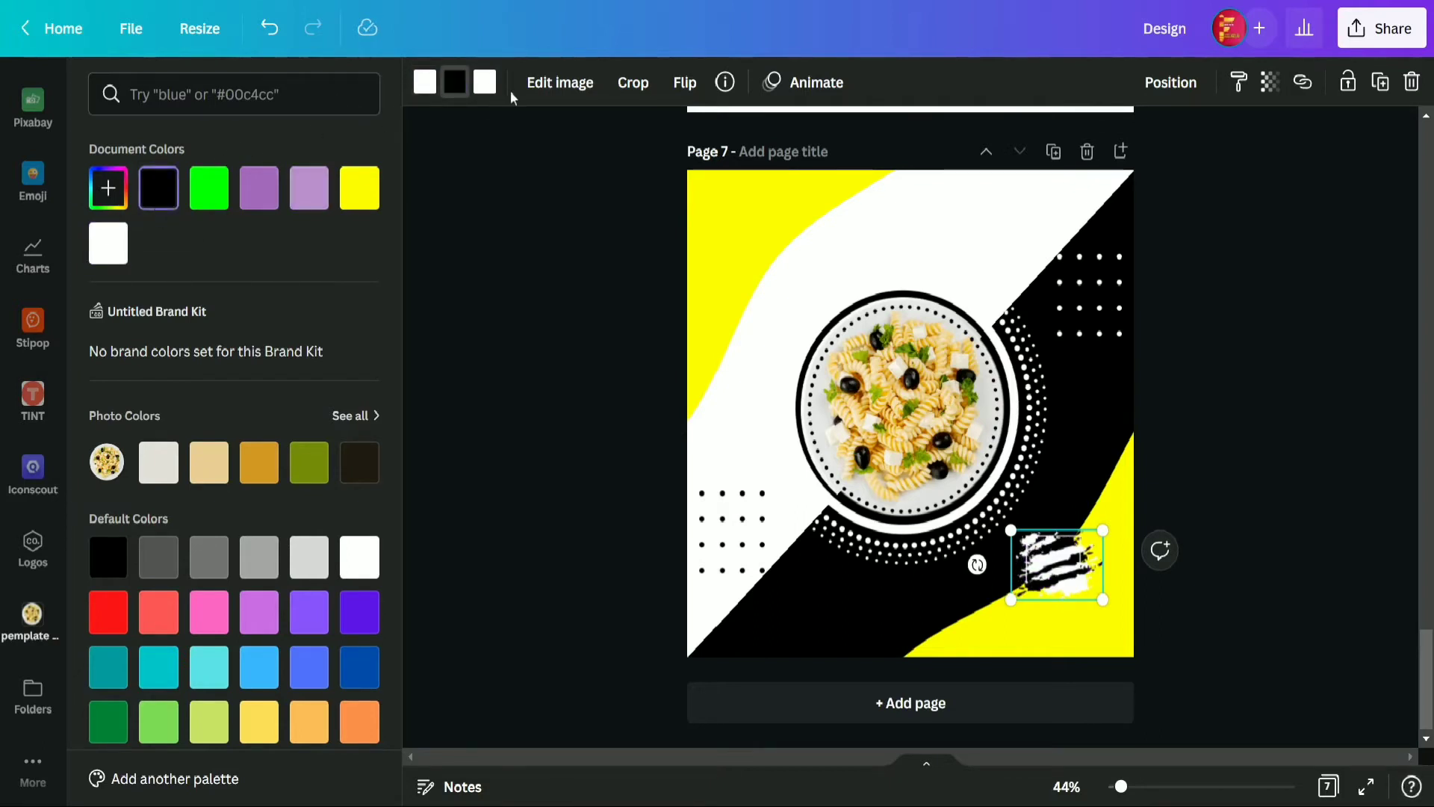
click(496, 271)
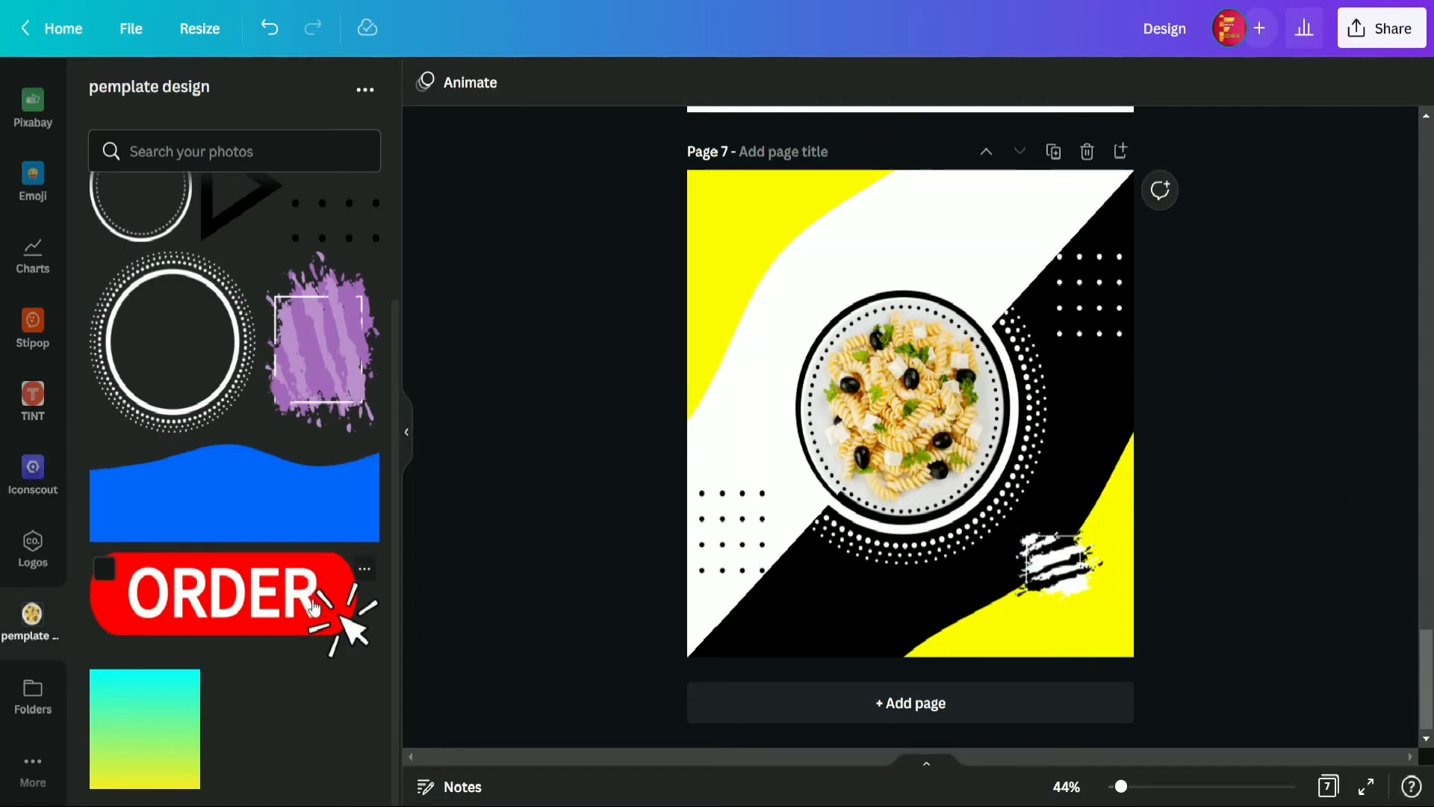
- Add the red ORDER graphic, shrink it, and place it on the yellow area below the brush splash
click(278, 611)
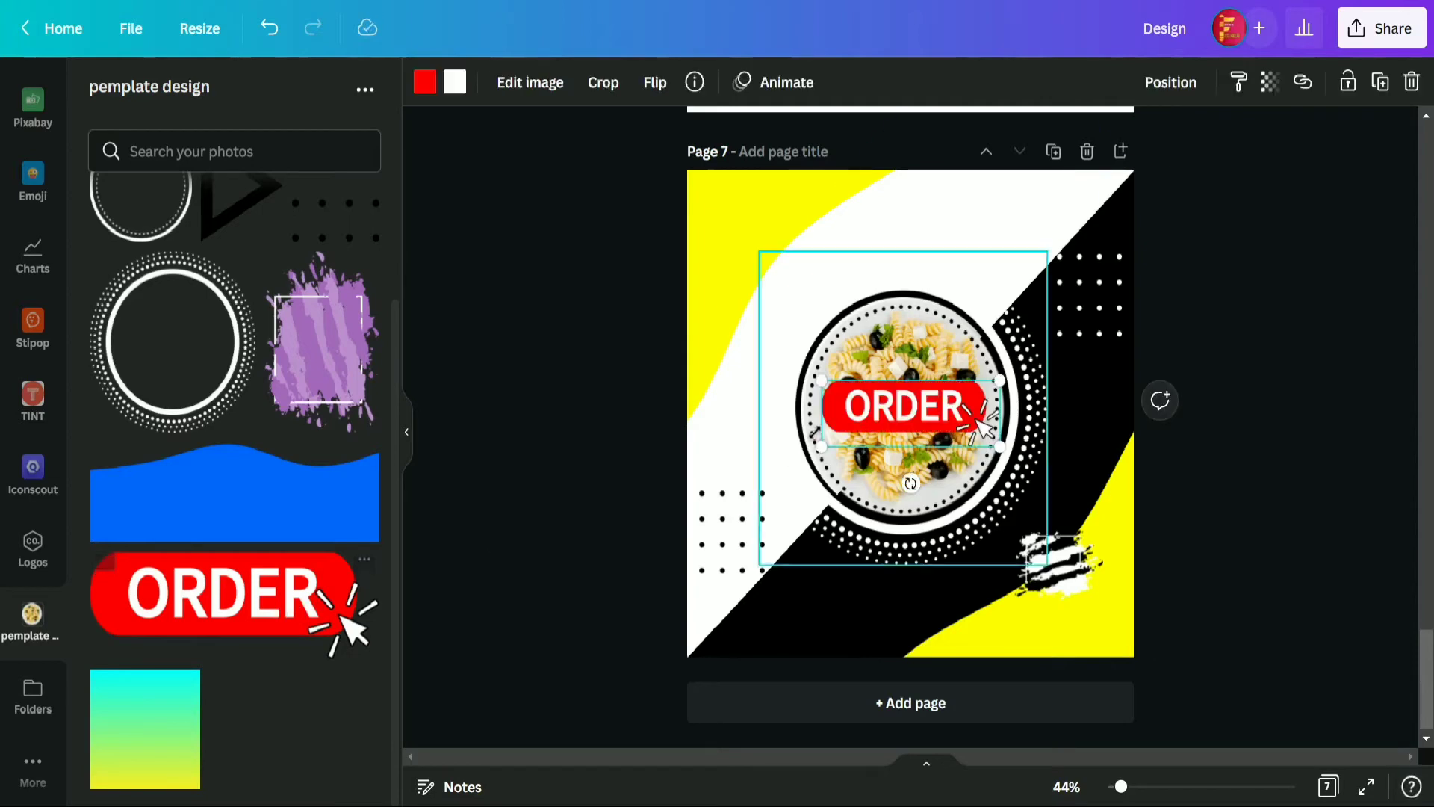
drag(819, 378, 1102, 633)
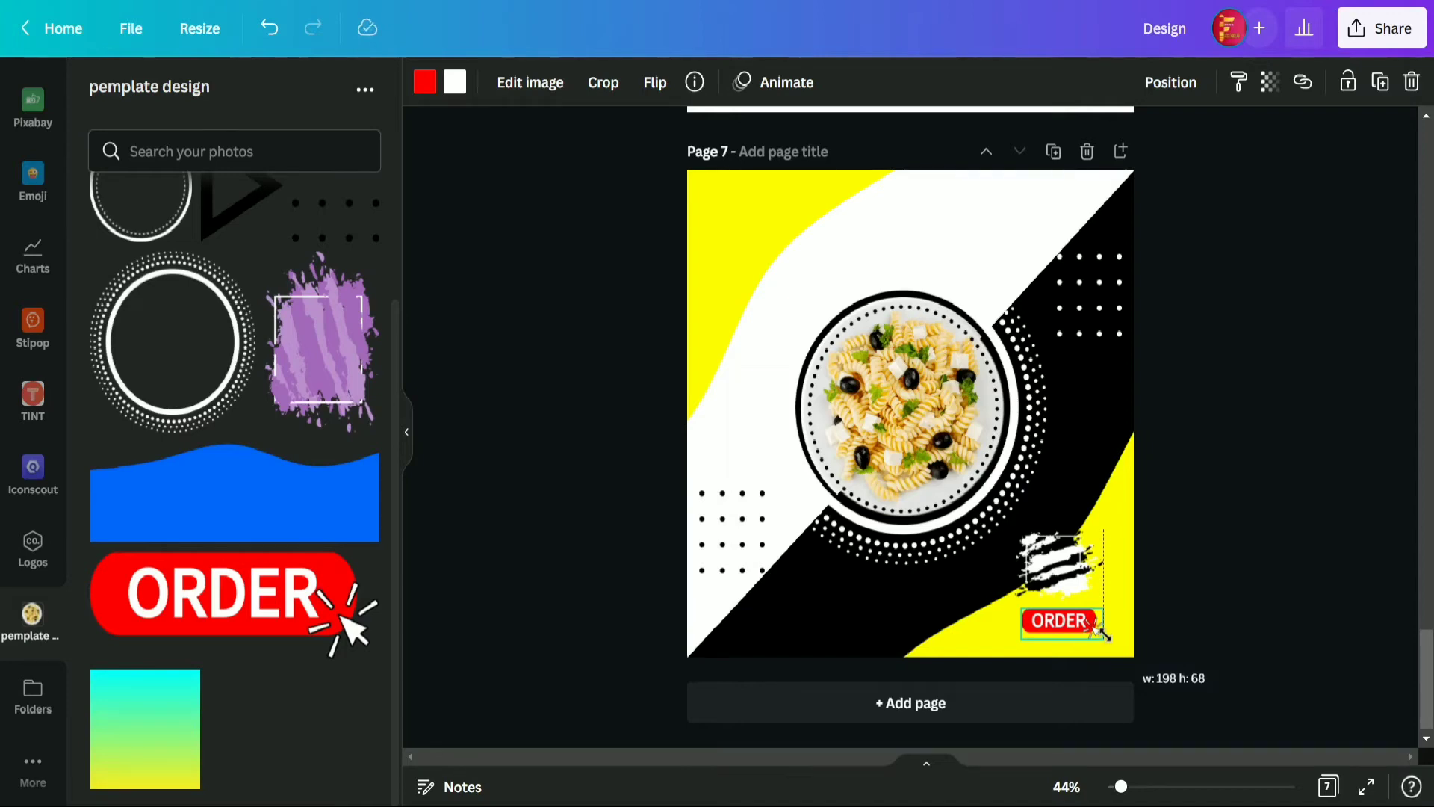
mouse_move(1102, 633)
mouse_down()
mouse_move(1094, 516)
mouse_move(1104, 491)
mouse_move(1118, 507)
mouse_up()
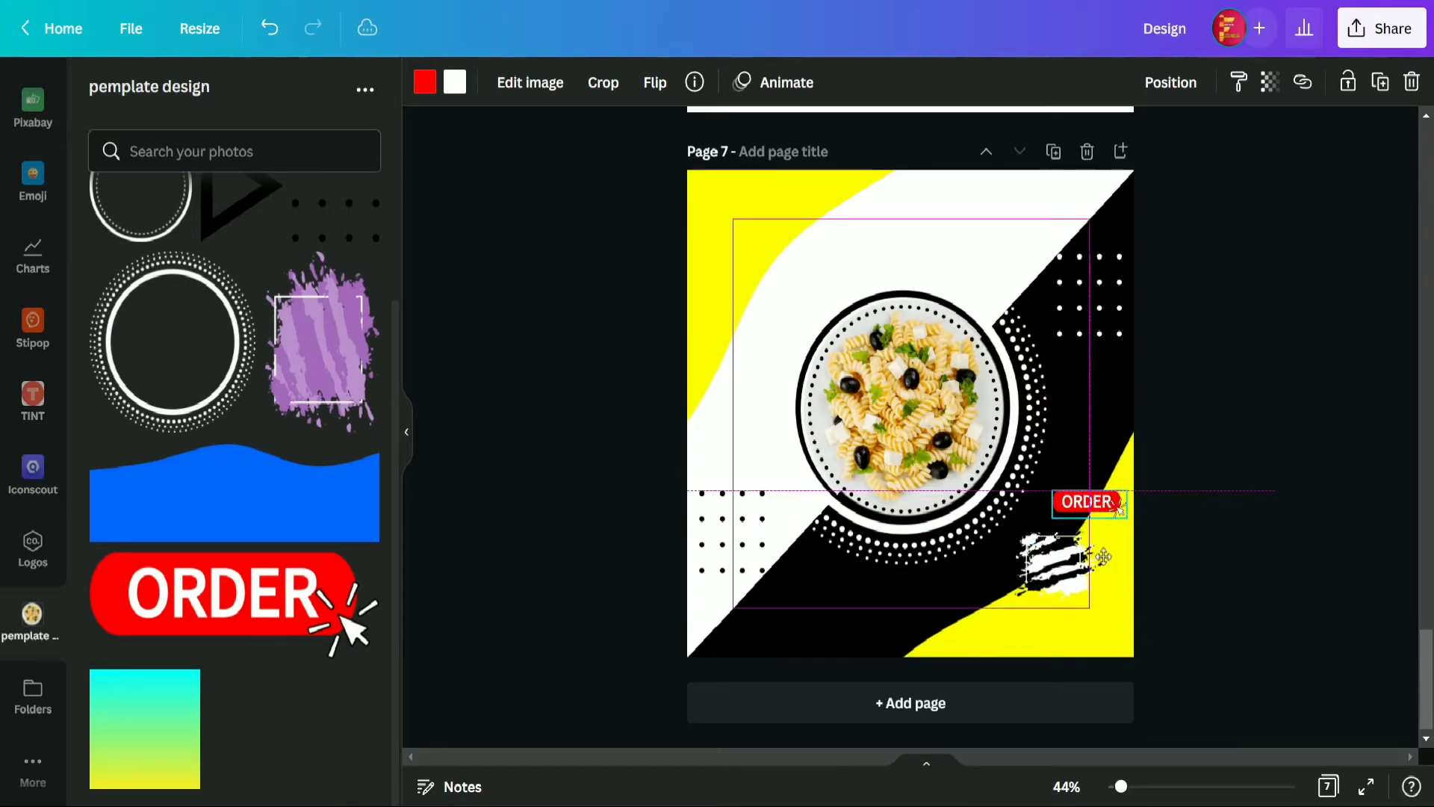
drag(1103, 556, 1096, 661)
- Move the brush splash up and toward the page's right edge, leaving a gap above the ORDER graphic
click(1085, 569)
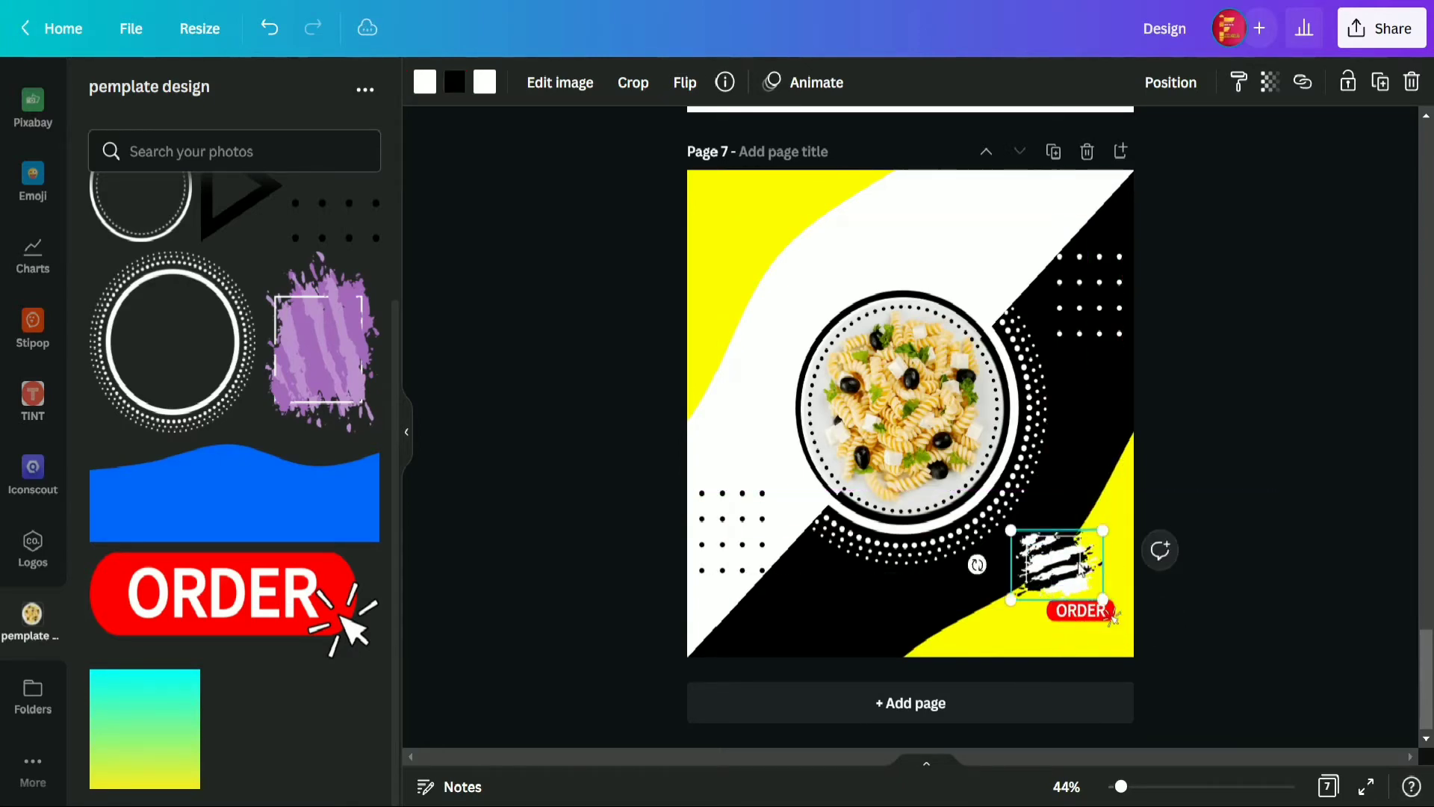
drag(1082, 569, 1106, 520)
click(538, 545)
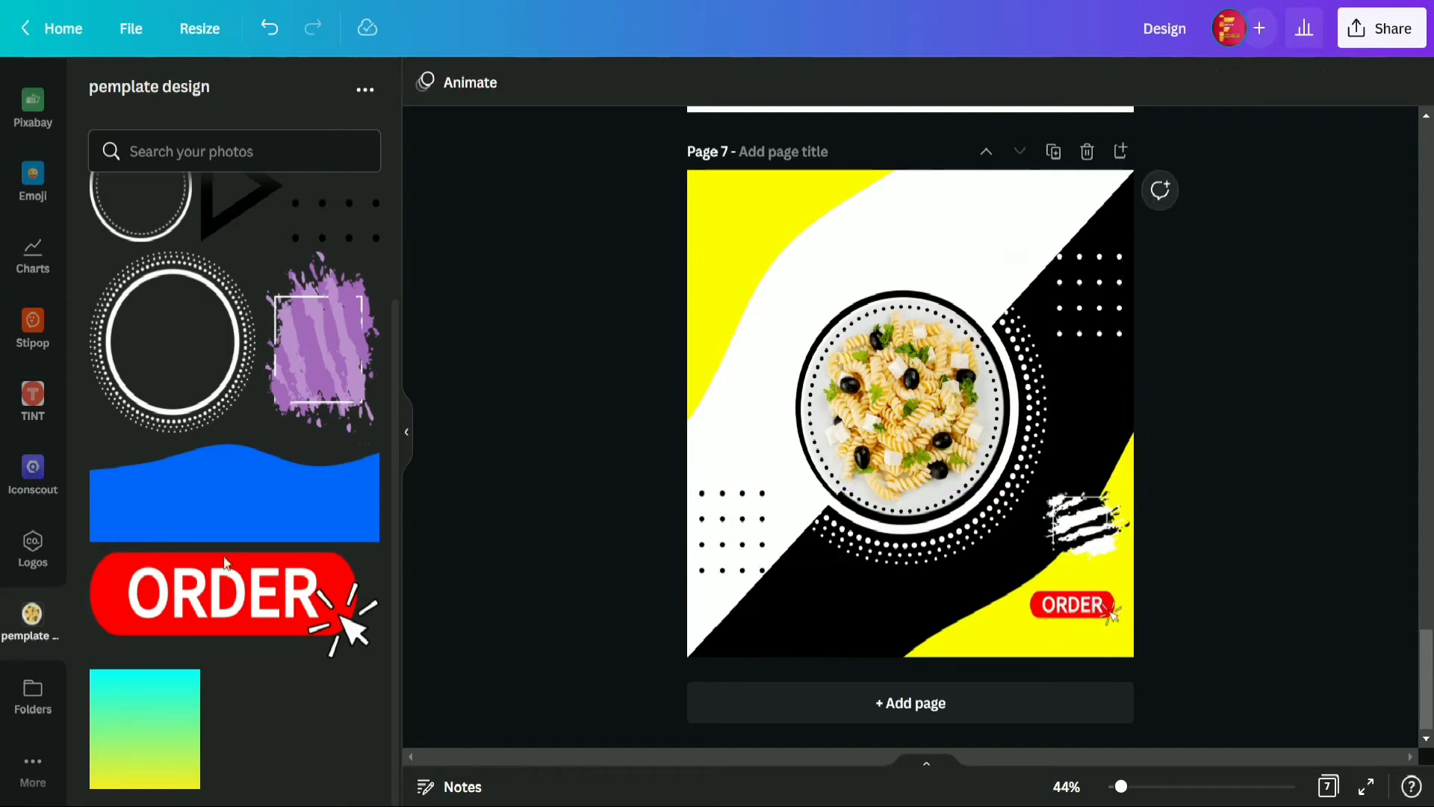
- Add the black triangle outline beside the plate on the white wave, and place a rotated duplicate above the black dot grid
scroll(207, 366, up, 2)
click(212, 360)
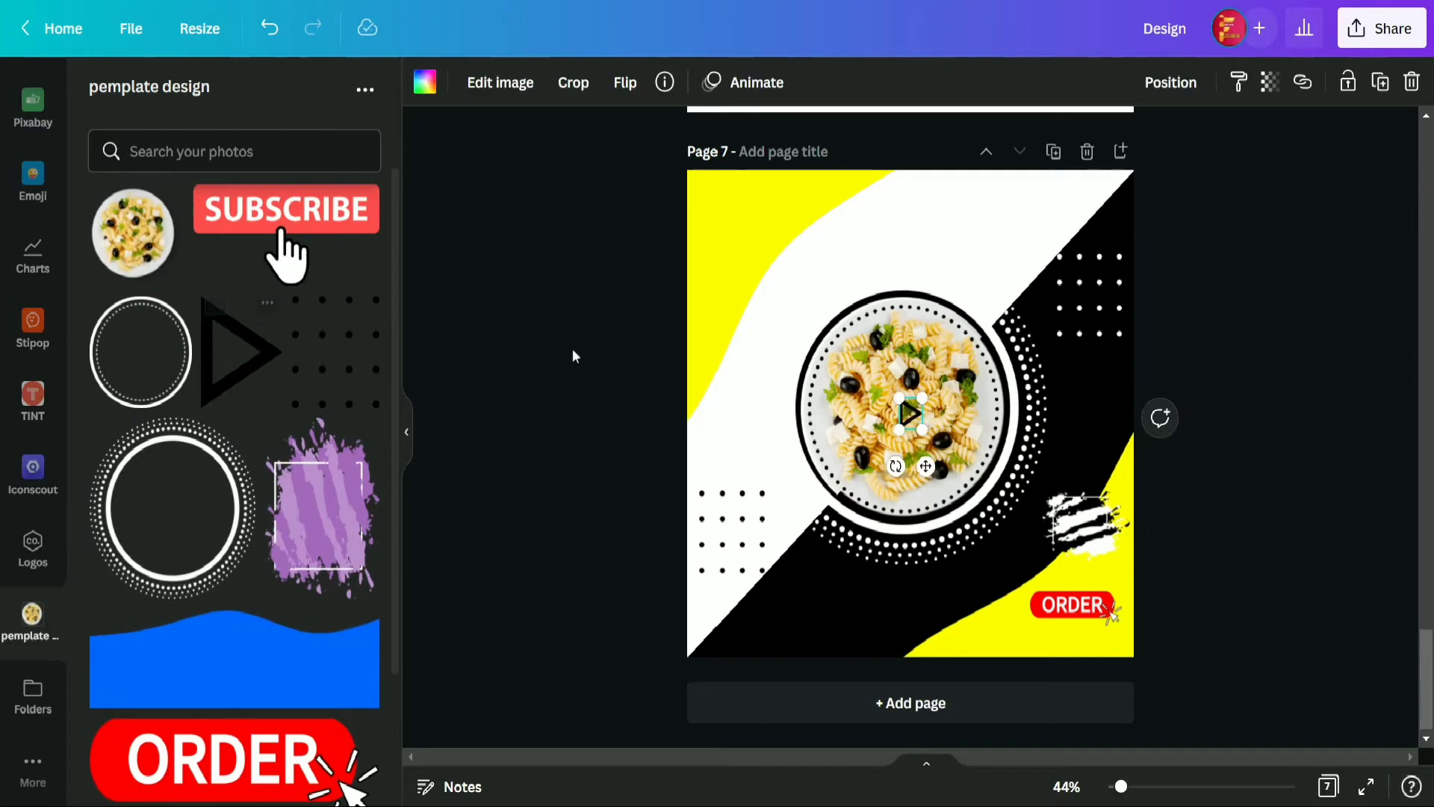
drag(926, 468, 762, 436)
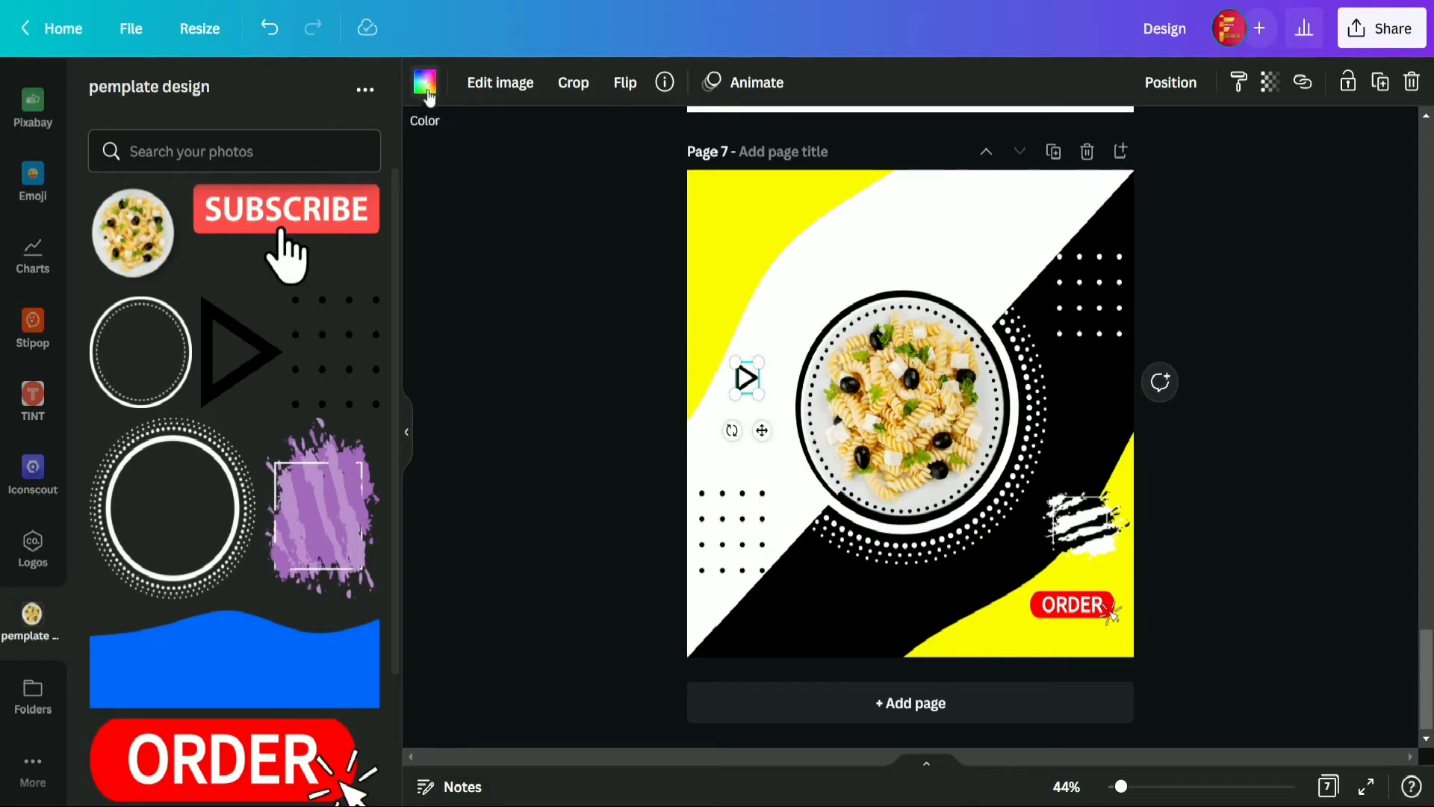
click(1383, 89)
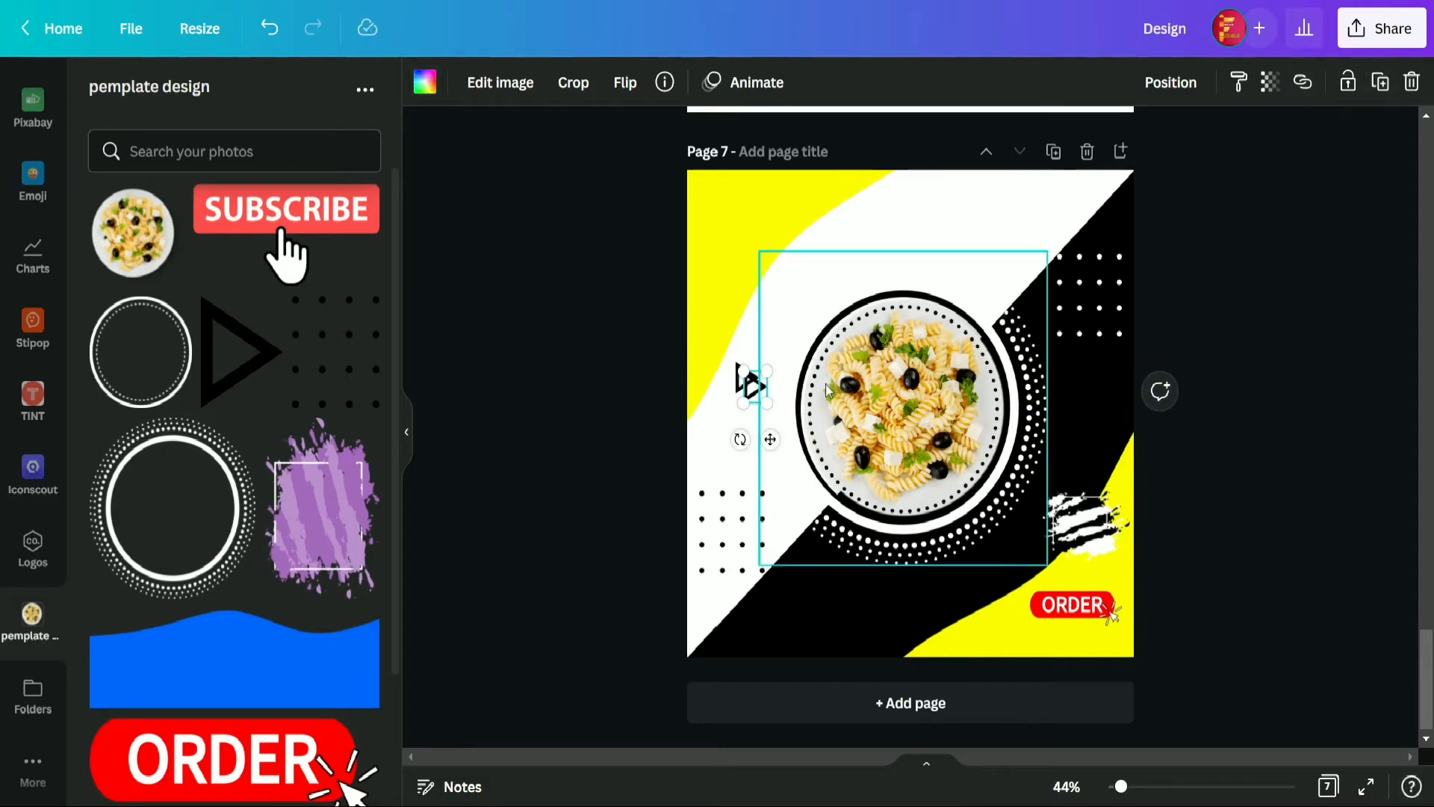
drag(739, 439, 787, 416)
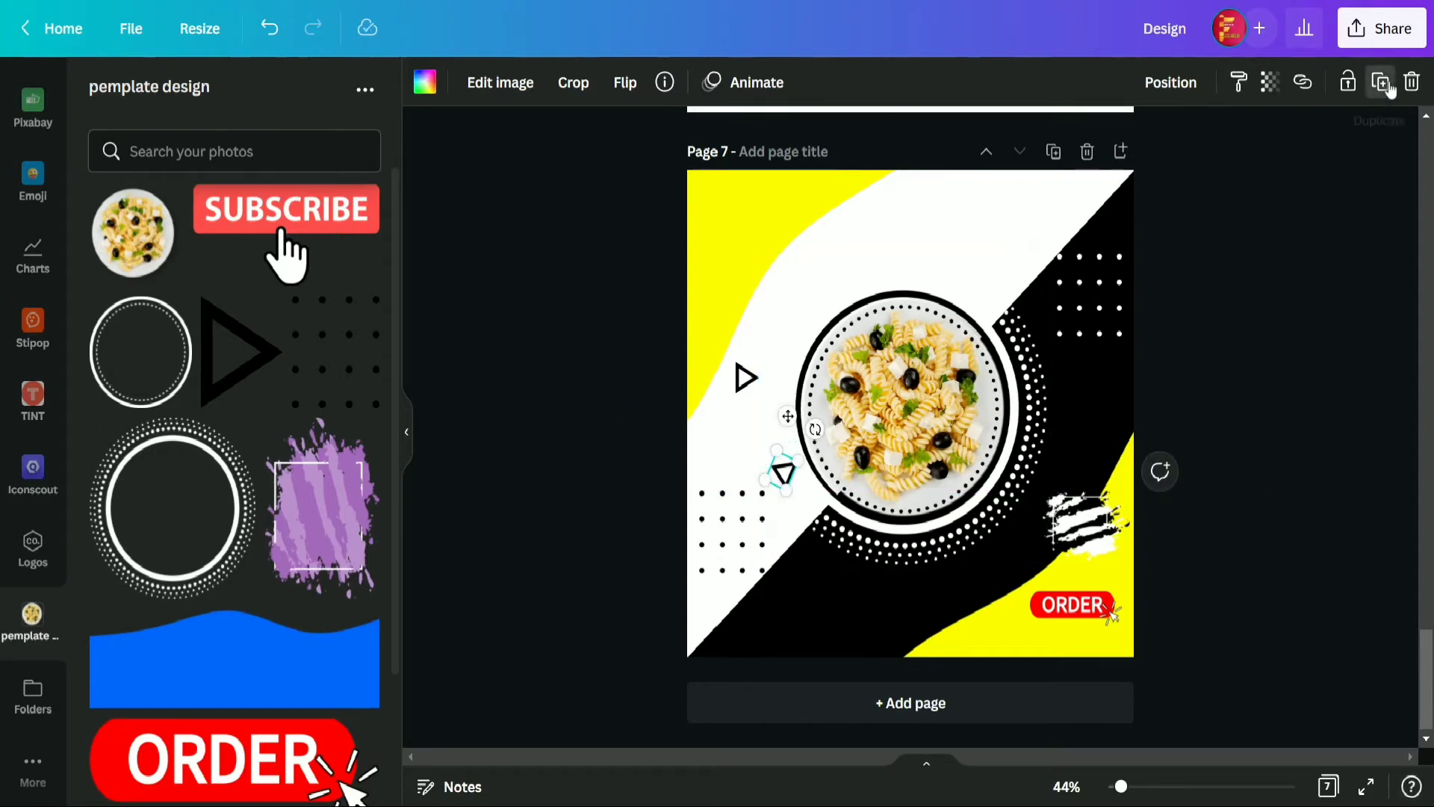
- Duplicate the triangle outline and place copies at the top of the white wave and near the page's upper-right corner
click(1380, 82)
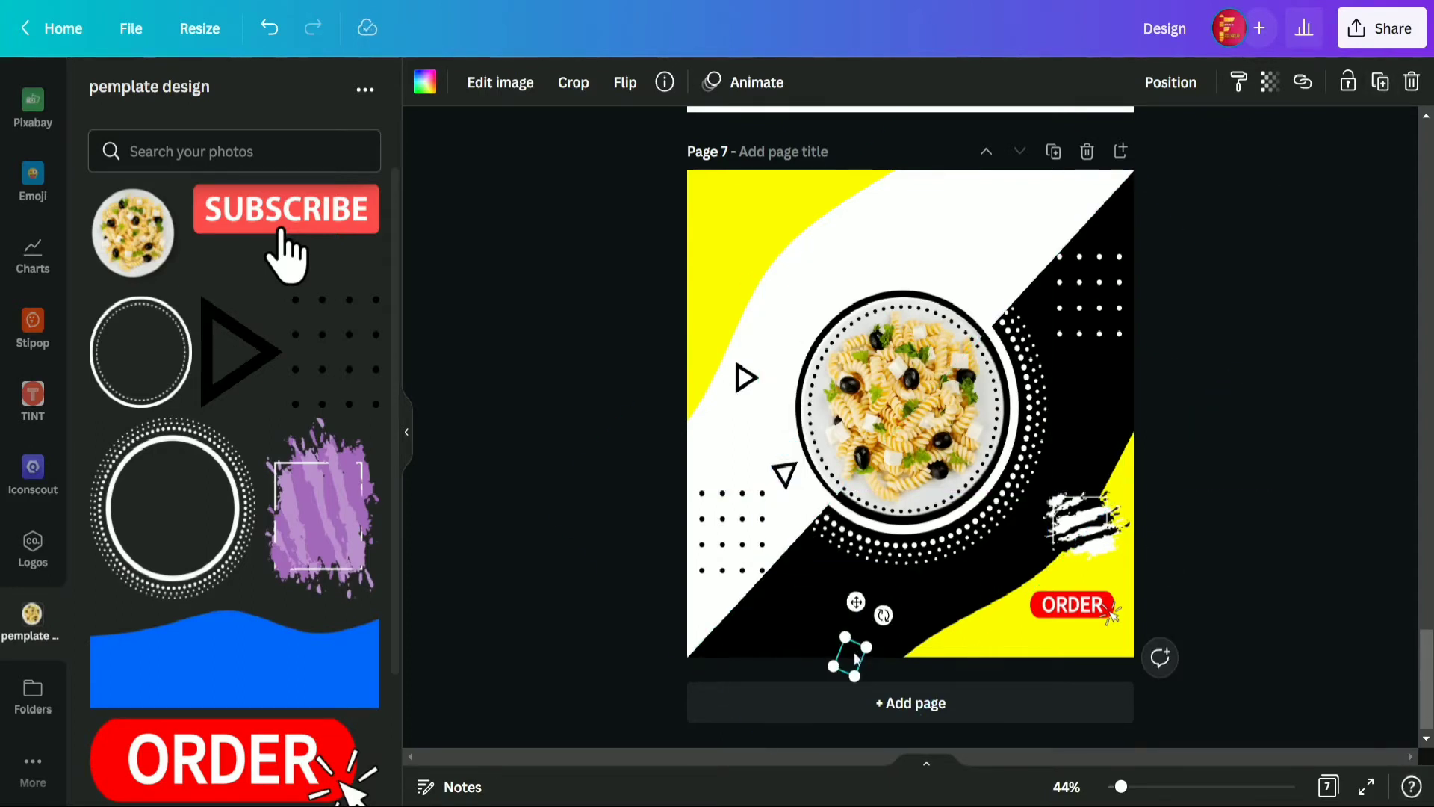
drag(856, 657, 931, 208)
drag(816, 581, 1082, 223)
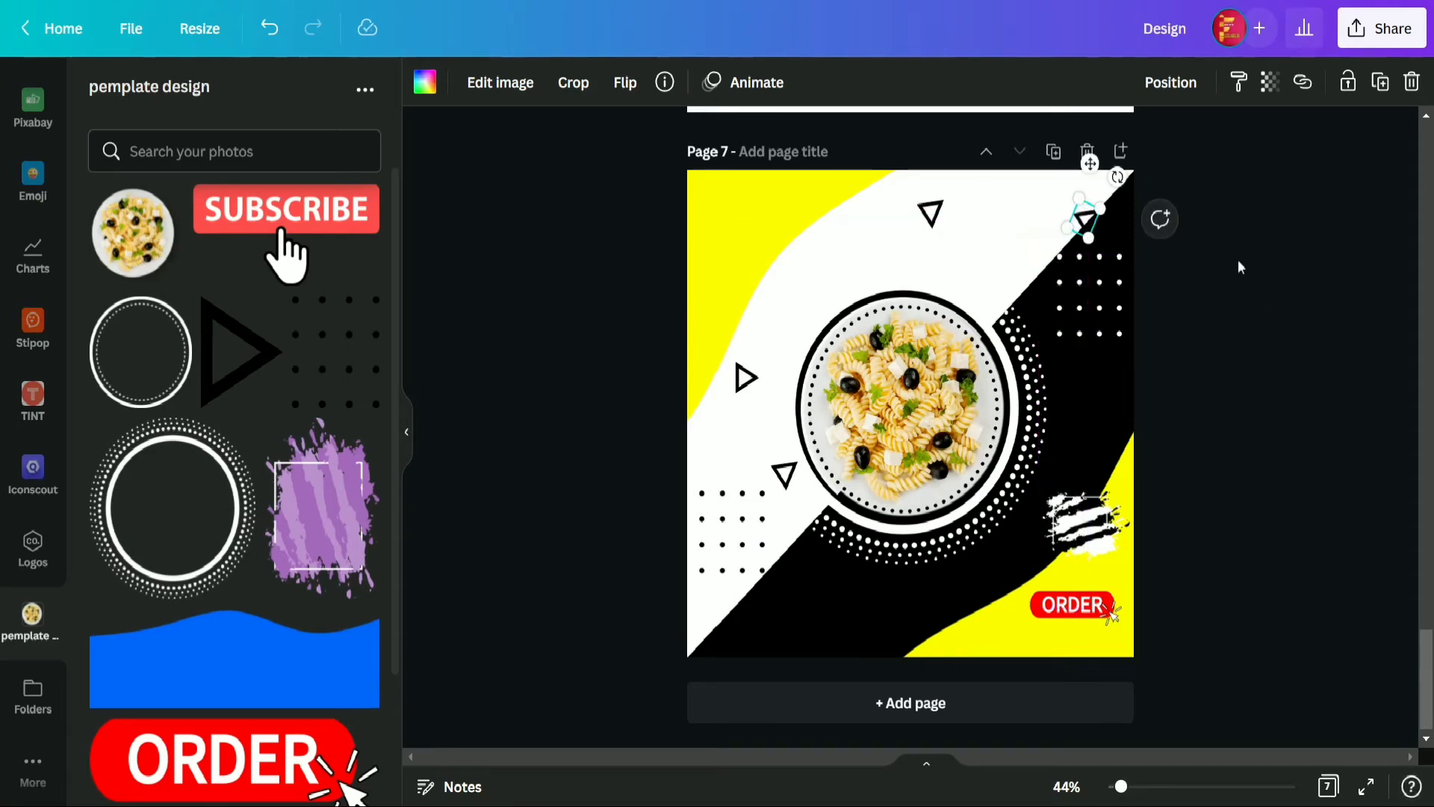
drag(930, 212, 949, 232)
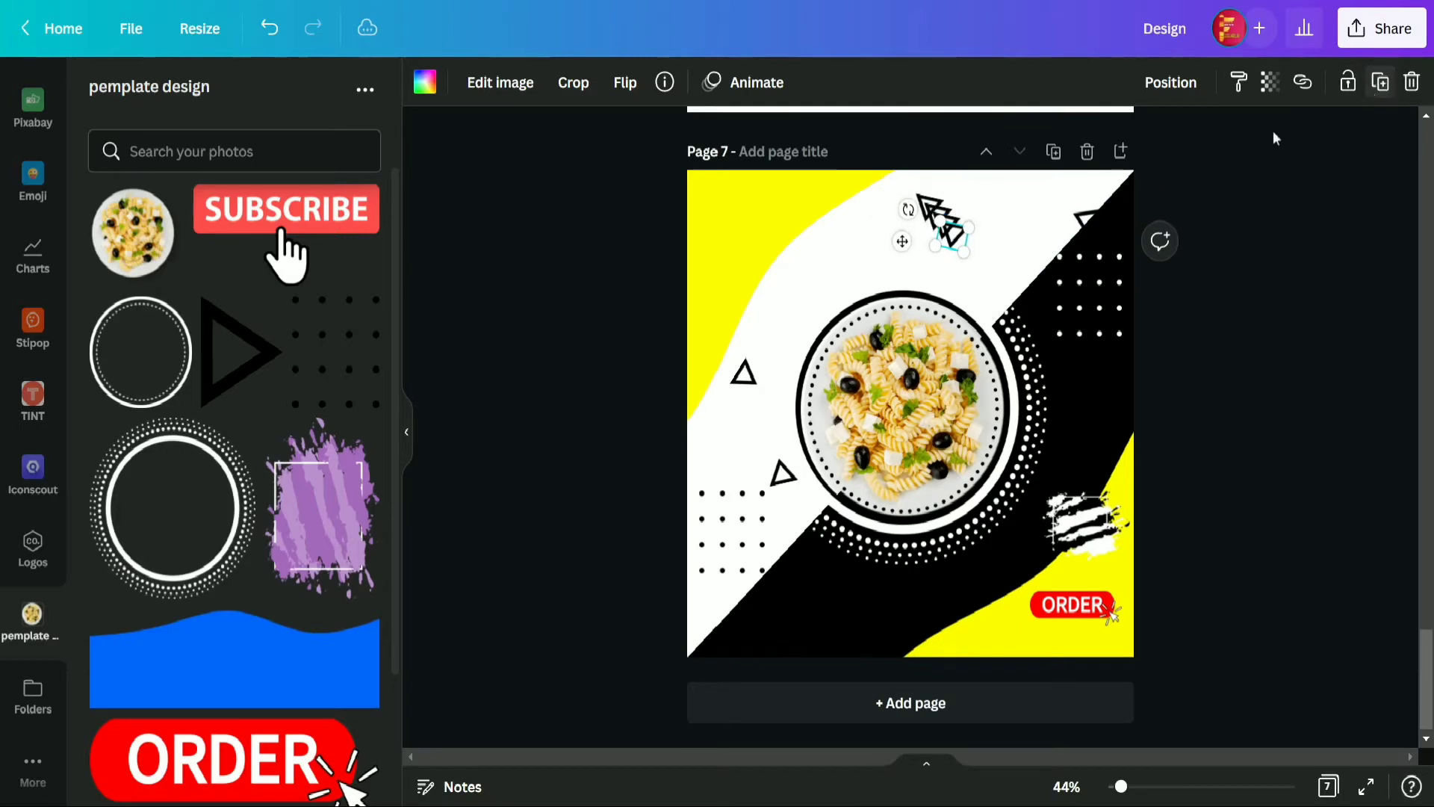
- Recolour one of the overlapping triangle copies white and move it to the lower part of the black wave
click(425, 82)
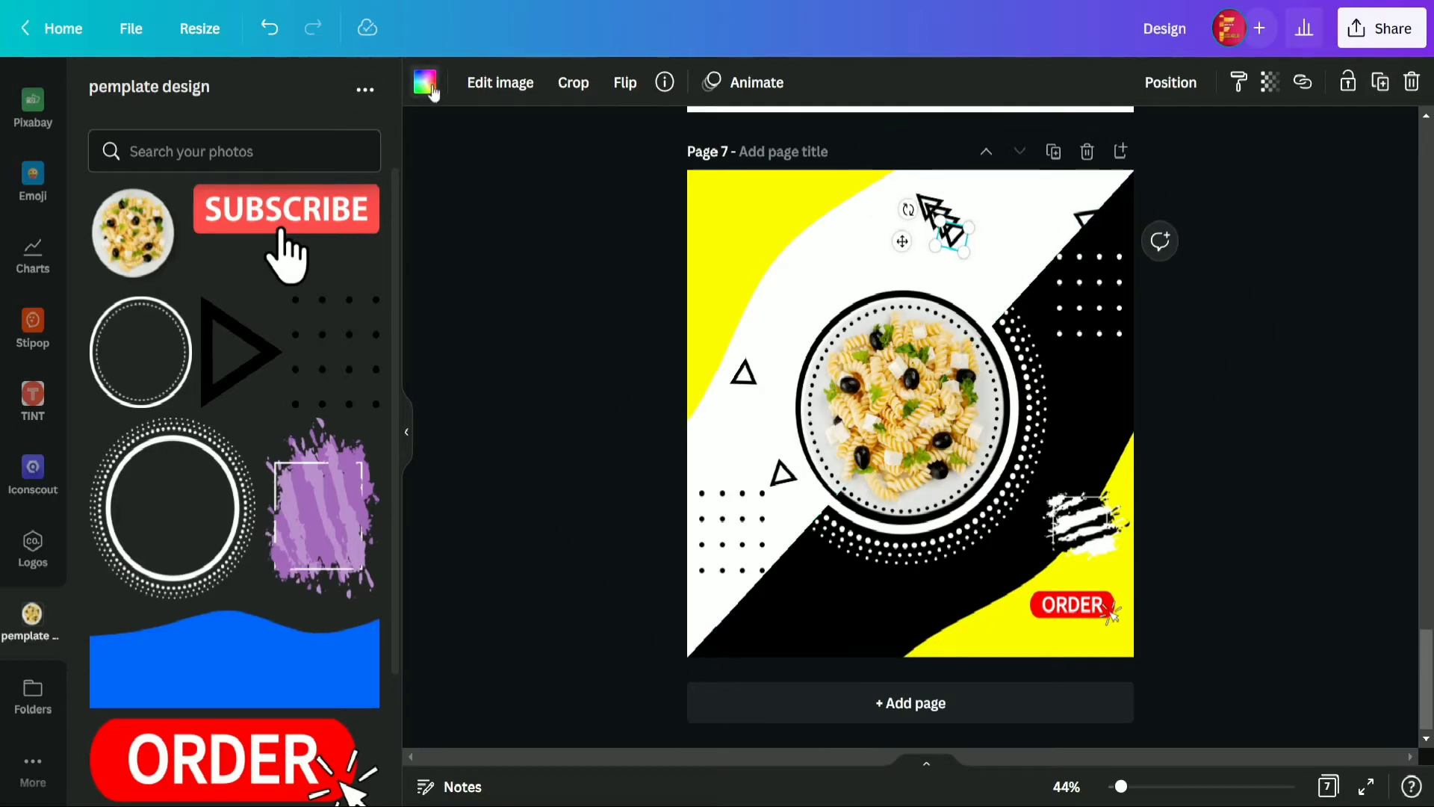
click(364, 193)
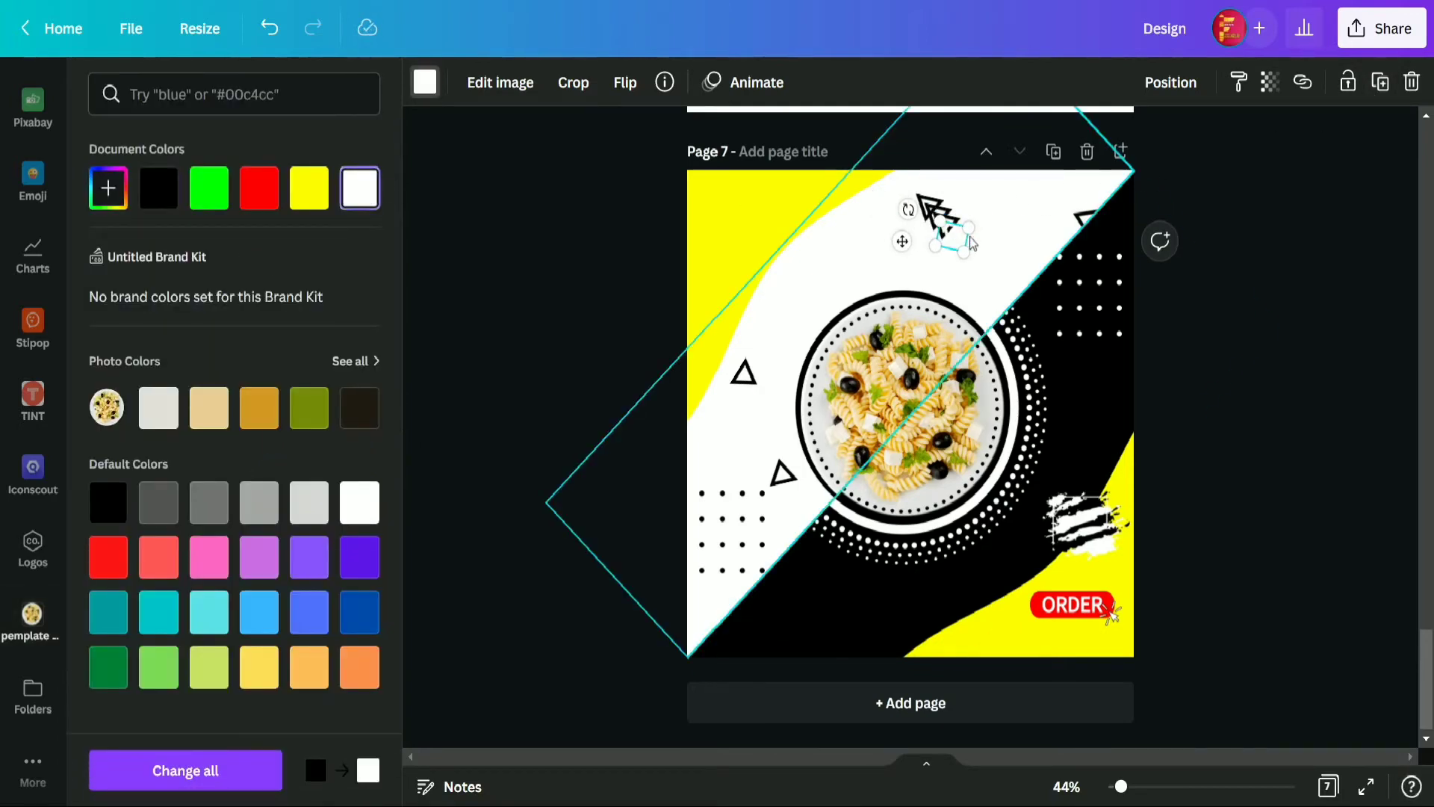
drag(952, 235, 979, 271)
drag(1020, 334, 840, 610)
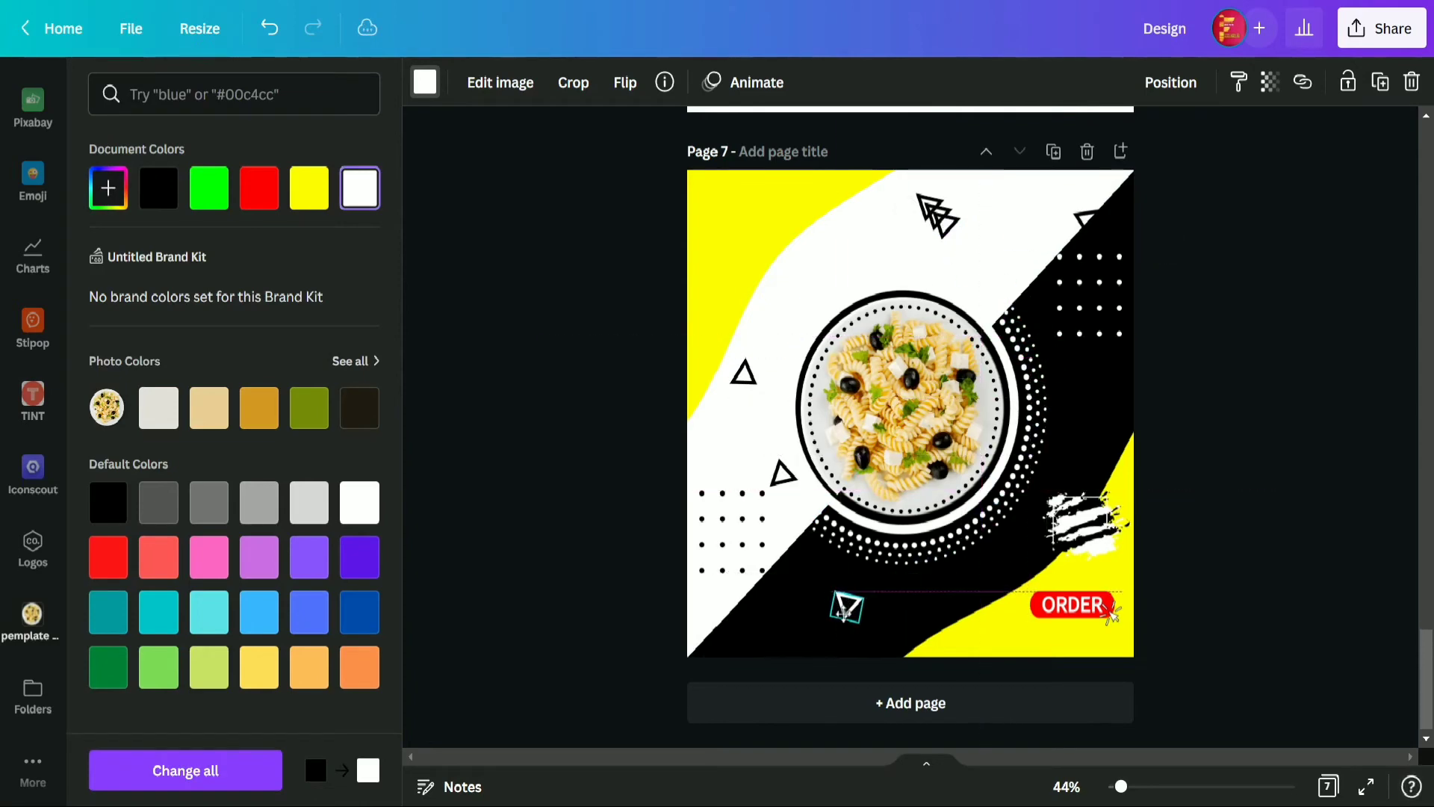
- Delete the surplus overlapping triangles at the top of the white wave, and spread duplicates of the white triangle over the black wave
click(946, 231)
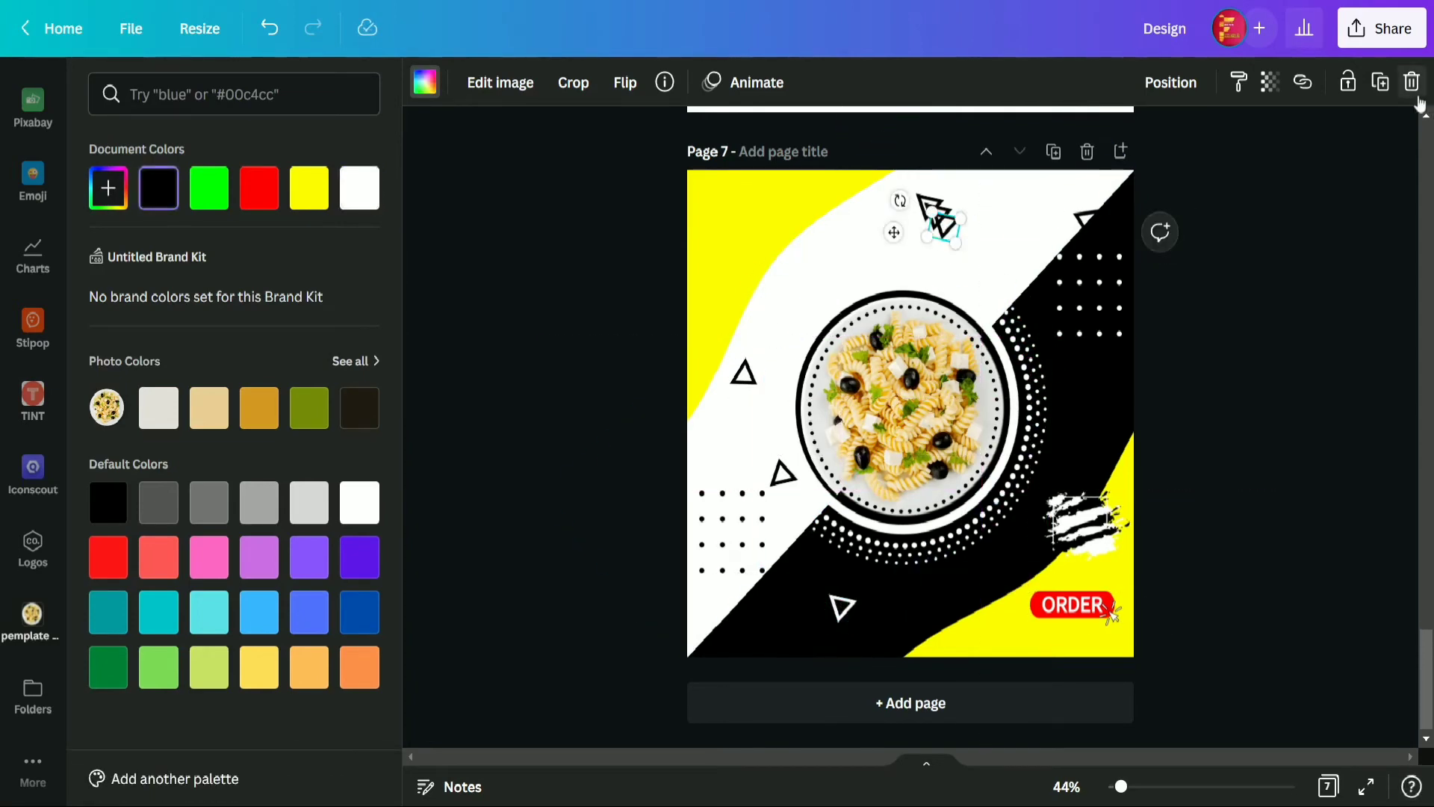
key(Escape)
click(942, 226)
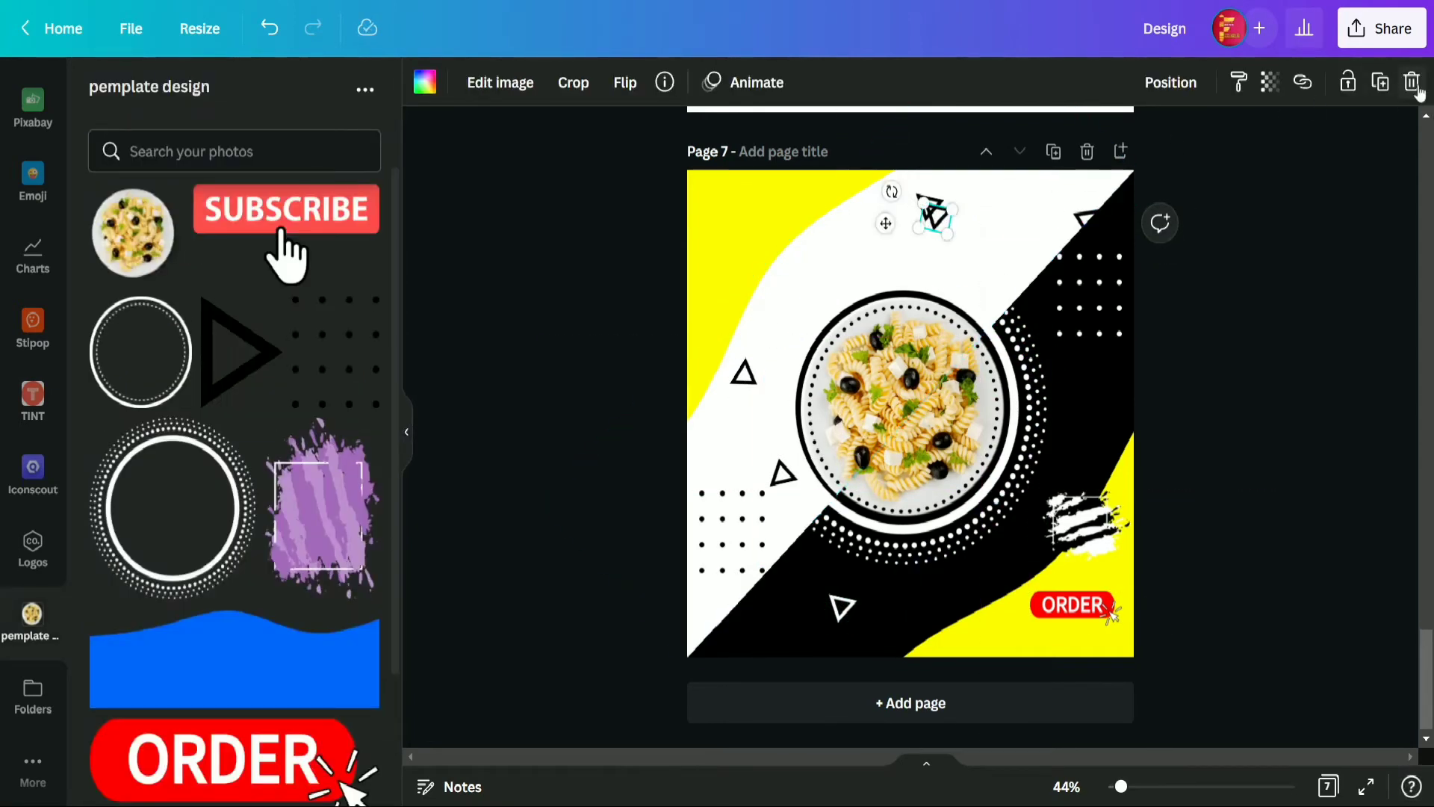
key(Escape)
click(840, 608)
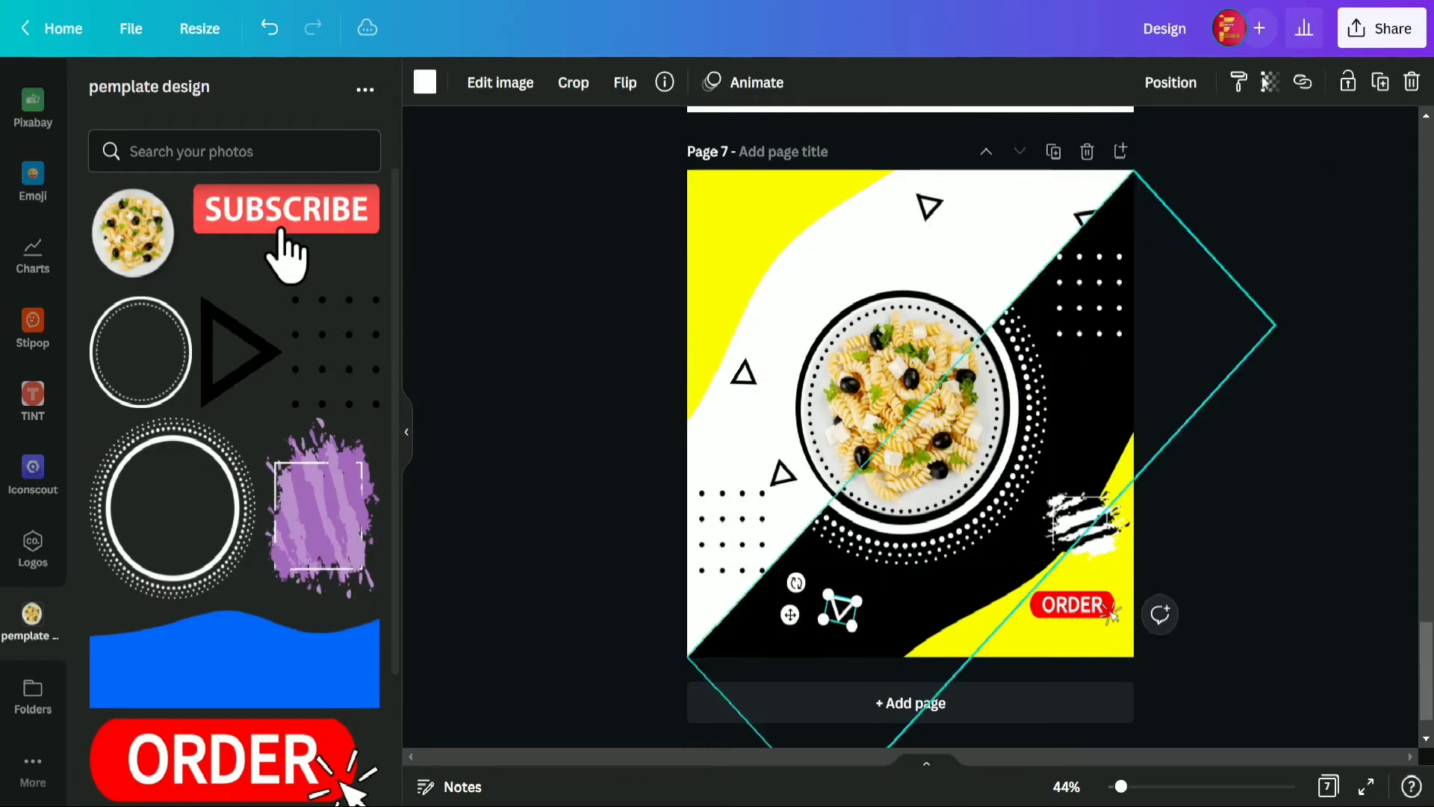
click(1381, 82)
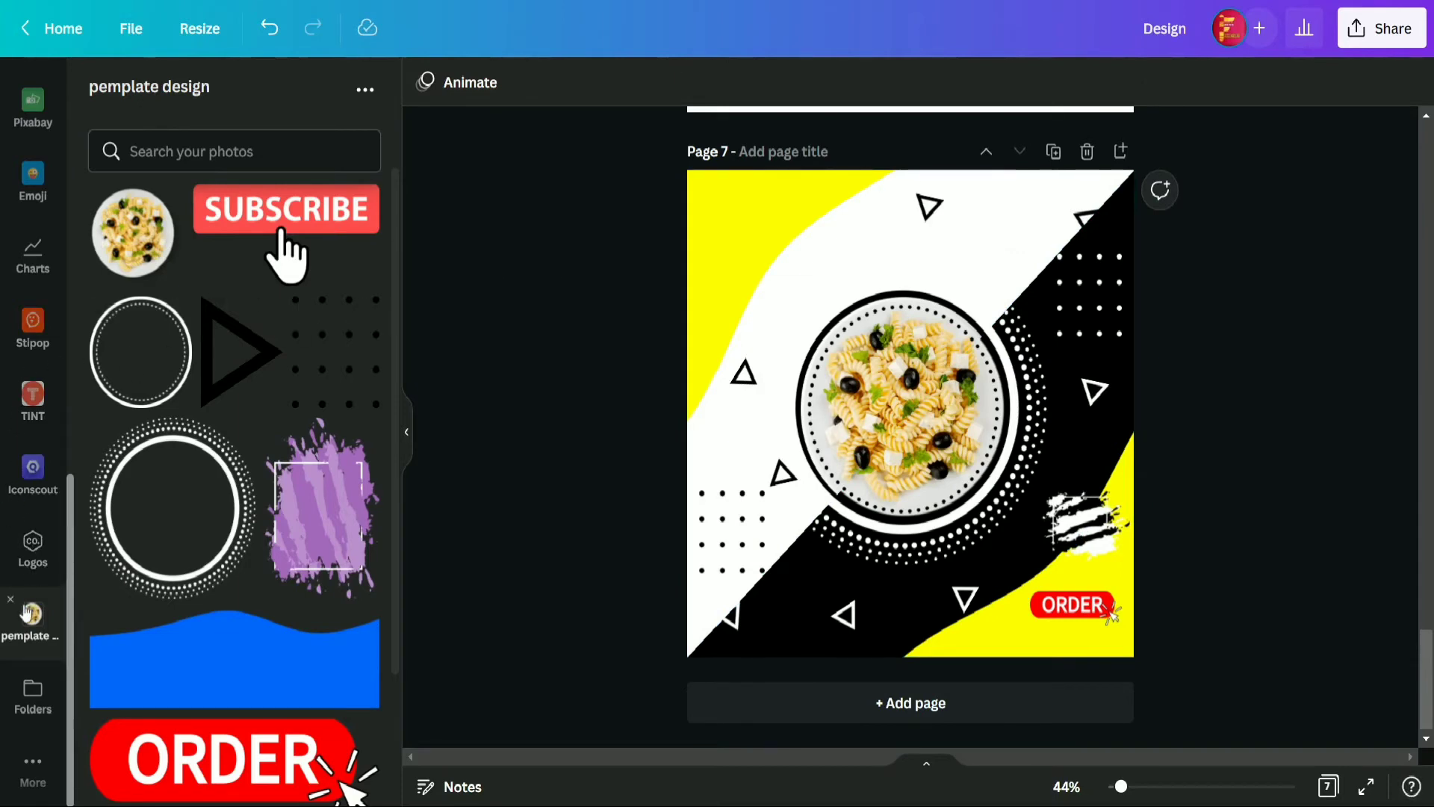
- Find the PLANET ARCADIA glitch-style font combination among the text designs and add it to page 7
scroll(22, 601, up, 8)
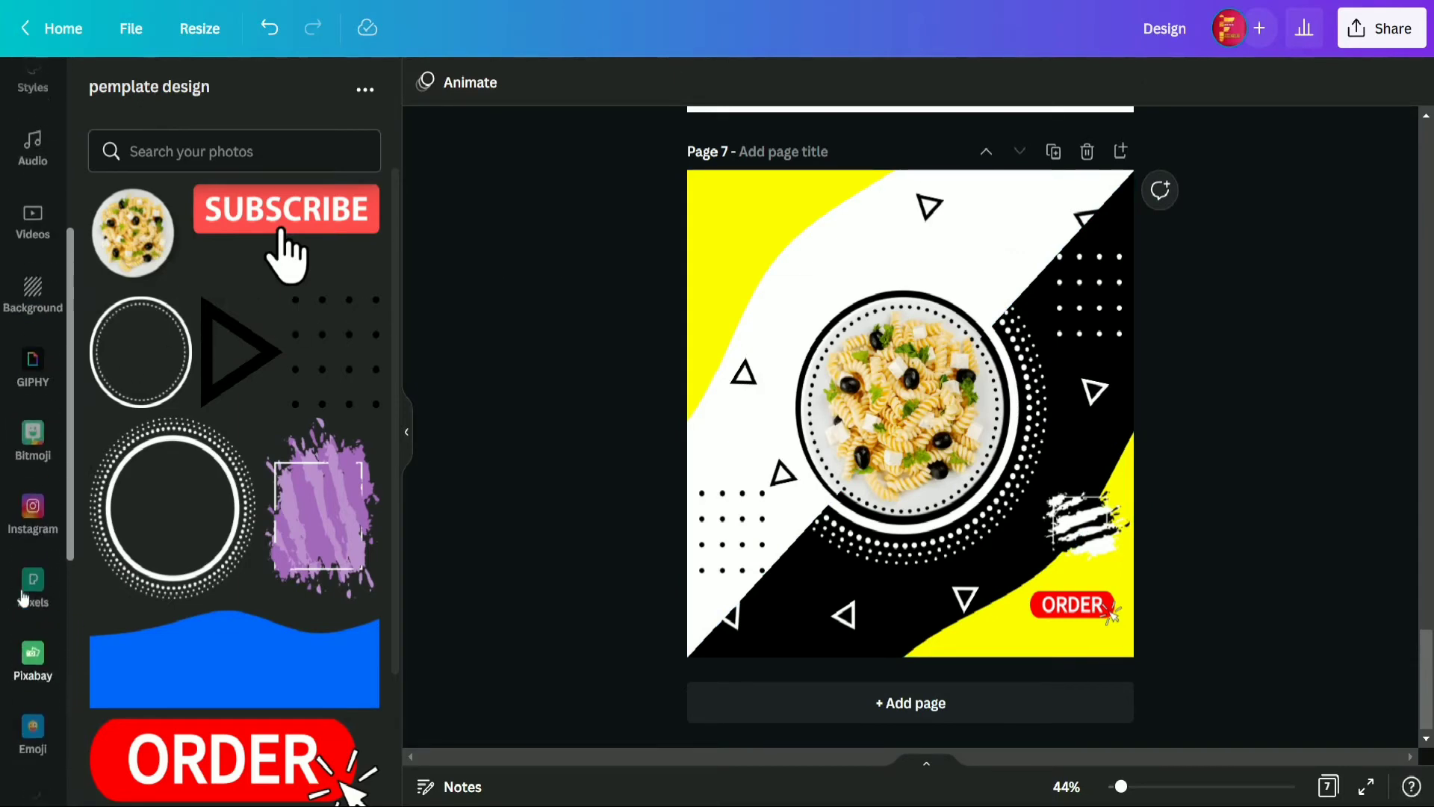
scroll(23, 598, up, 3)
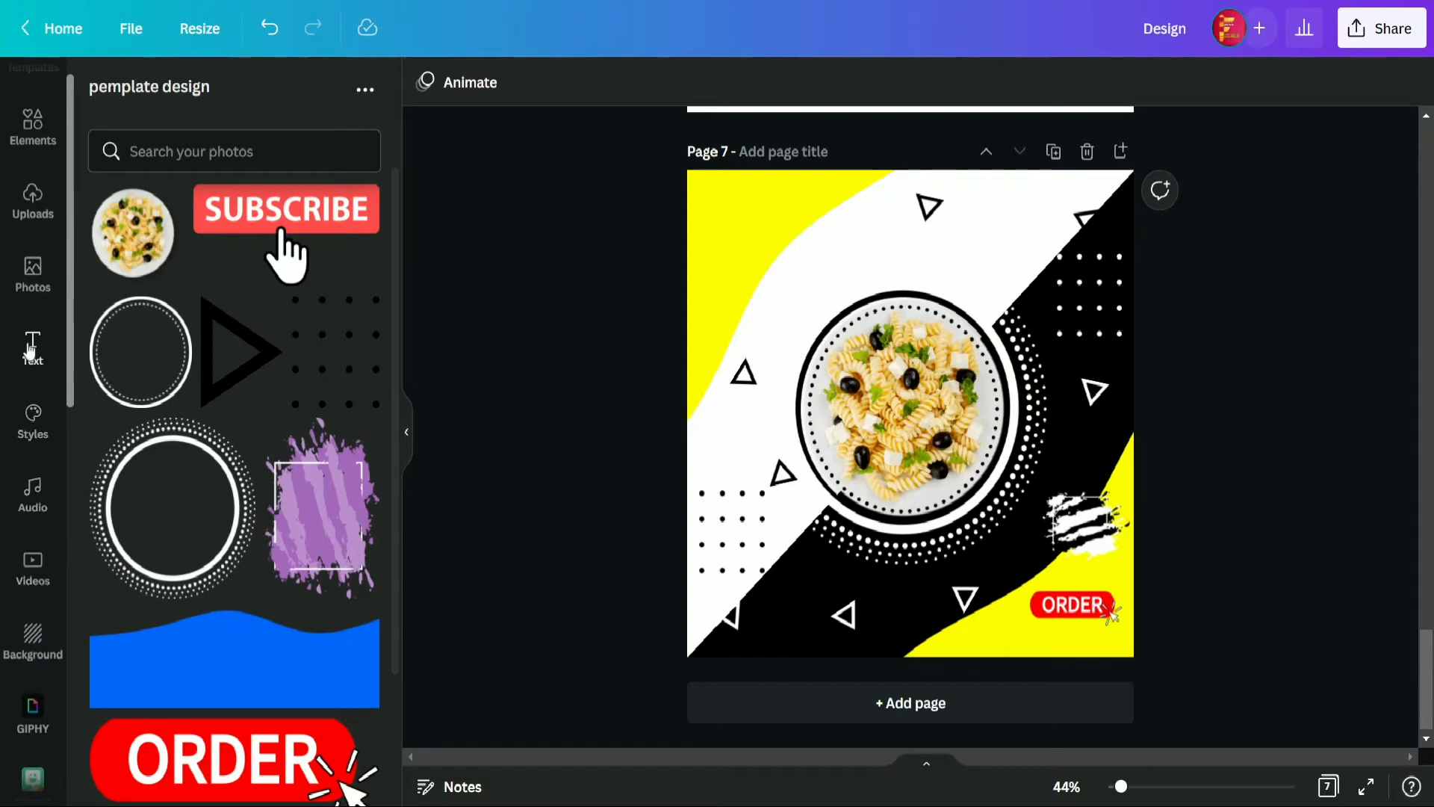
click(30, 348)
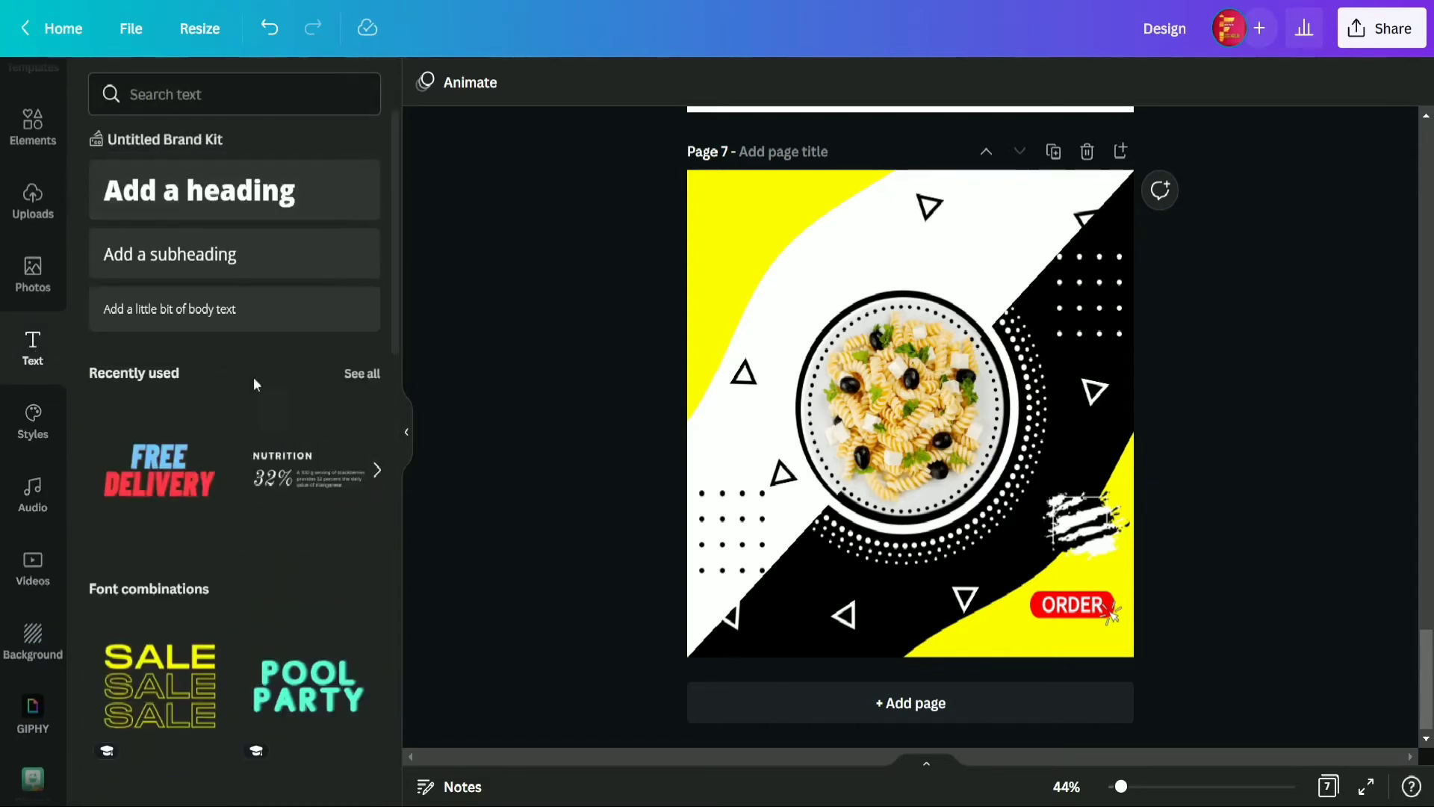
scroll(252, 389, down, 3)
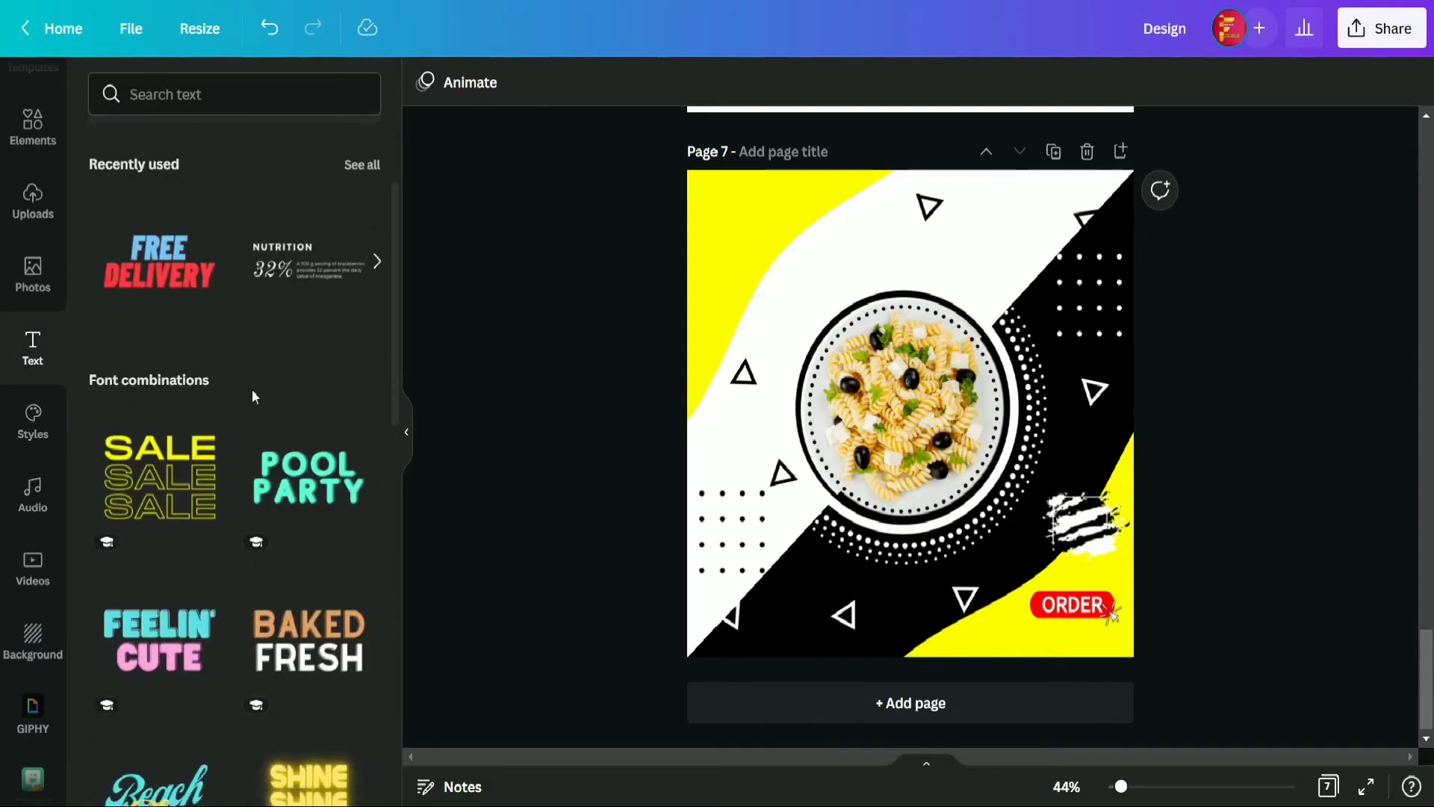
scroll(254, 396, down, 3)
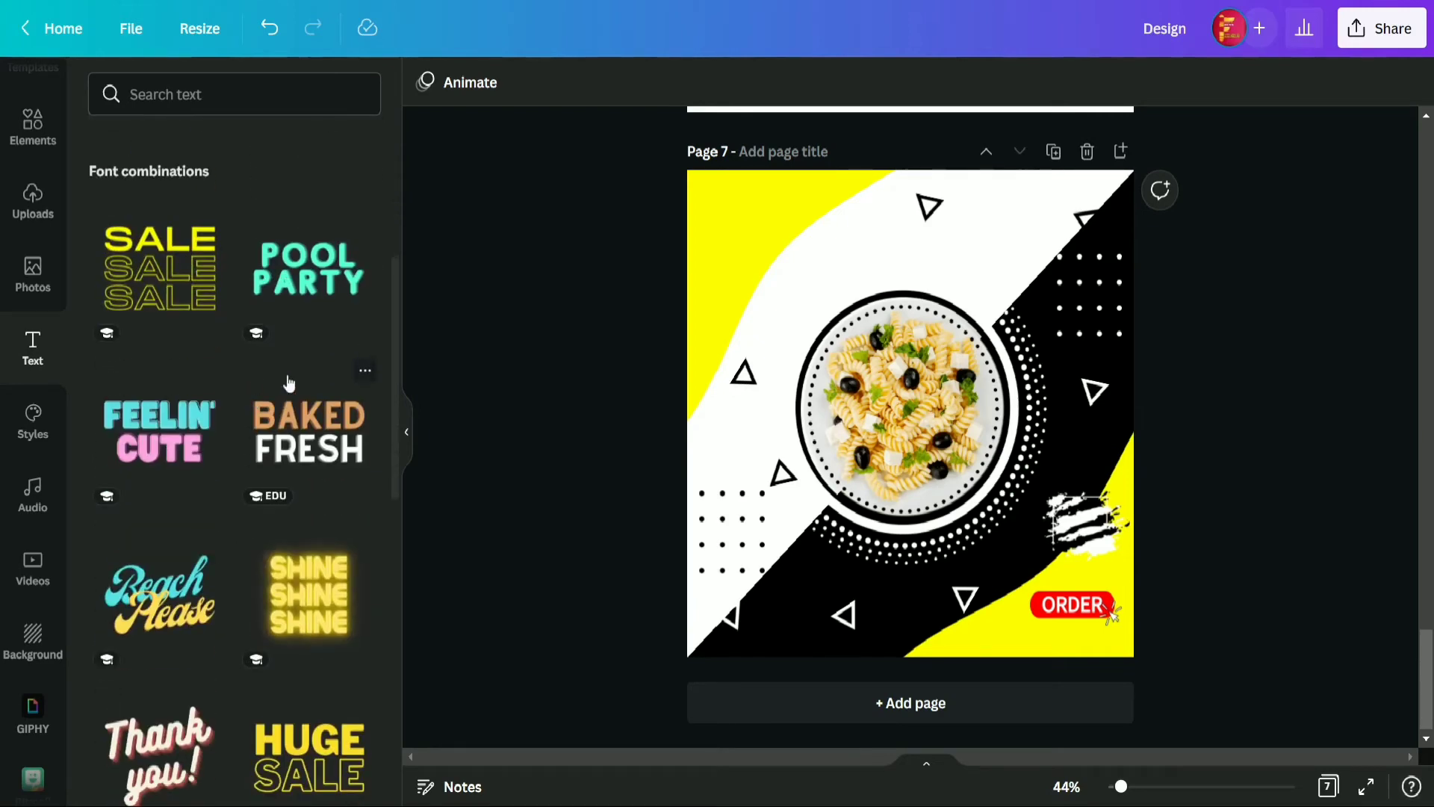
scroll(289, 383, down, 10)
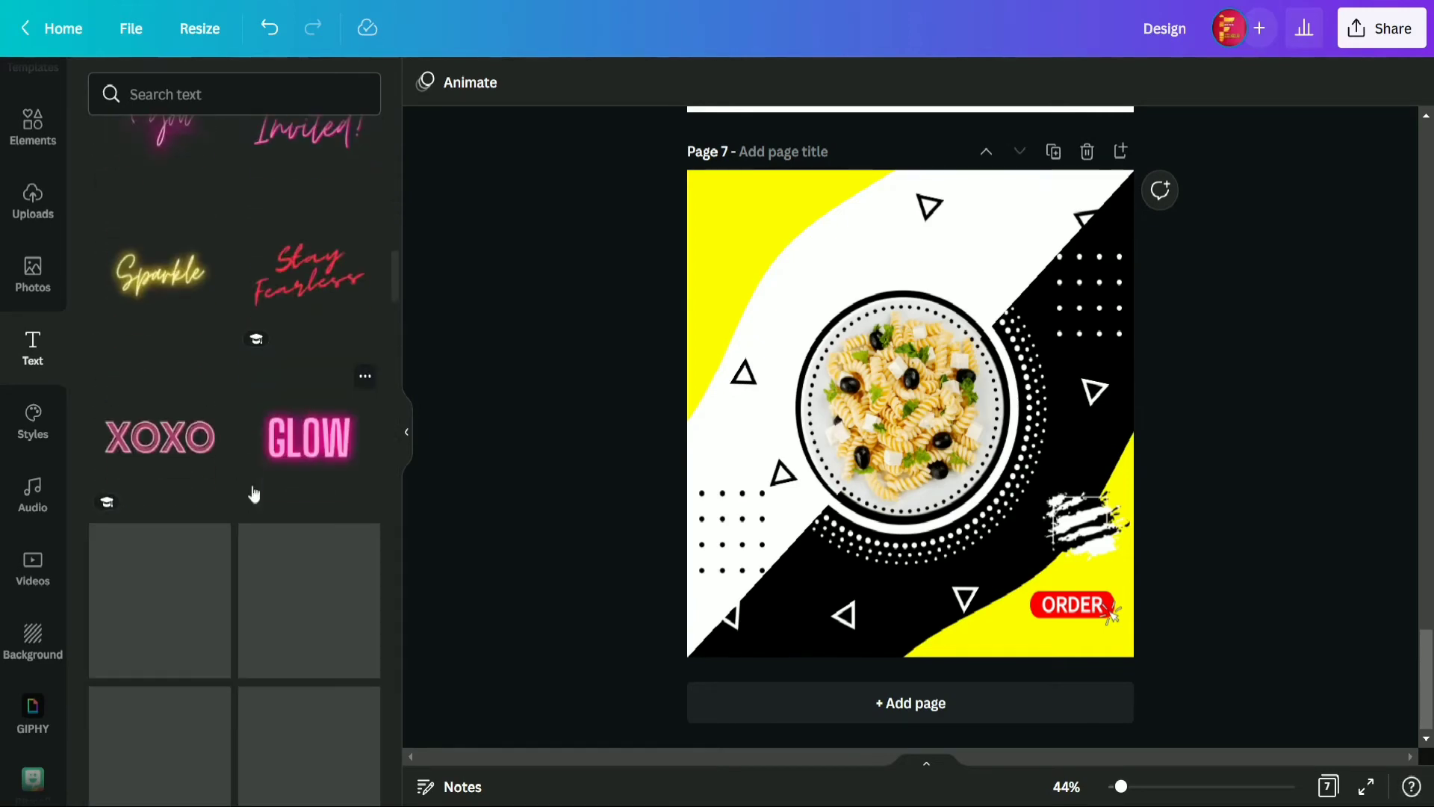
click(302, 606)
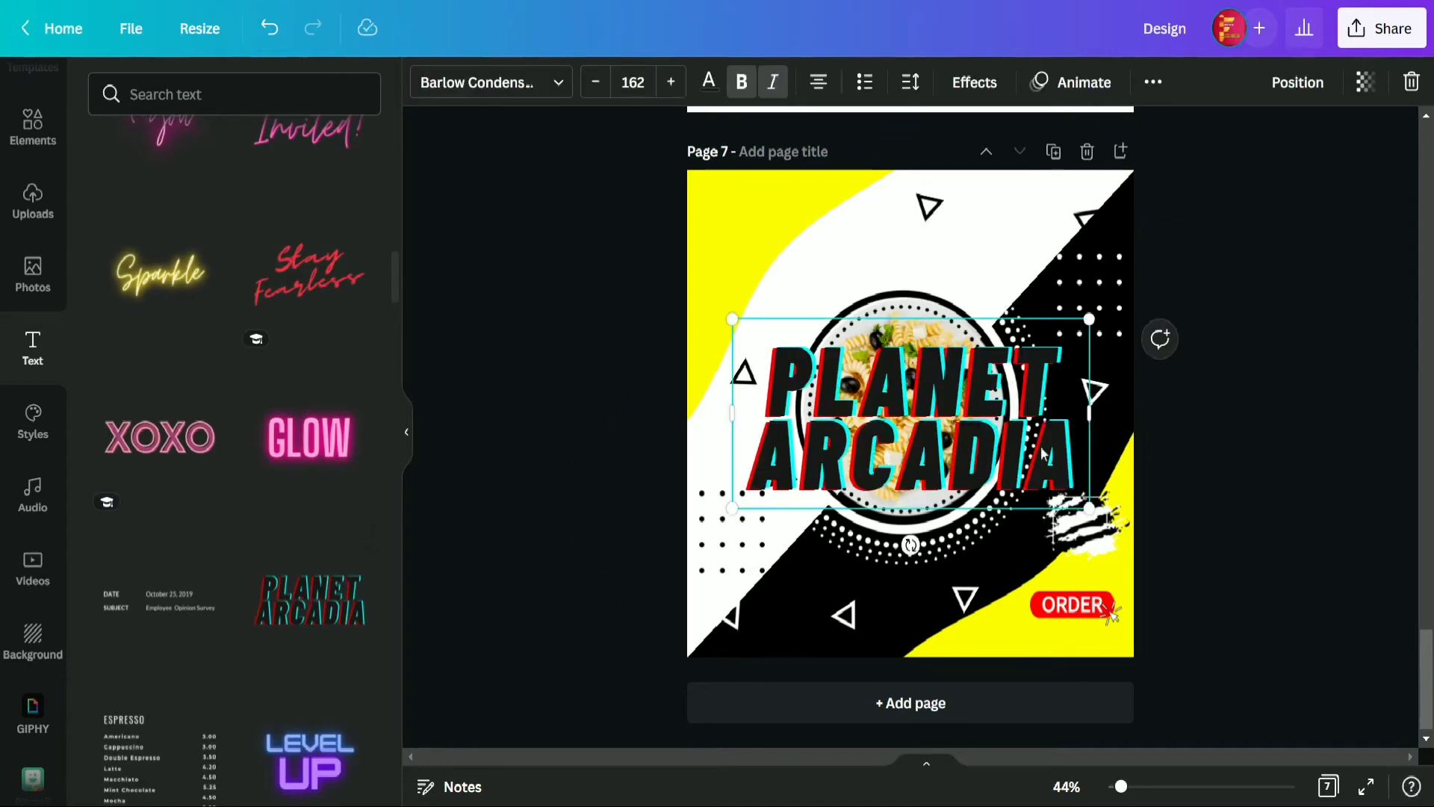
- Replace the PLANET ARCADIA text with SPECIAL and reduce its font size to 77.4
drag(394, 276, 401, 101)
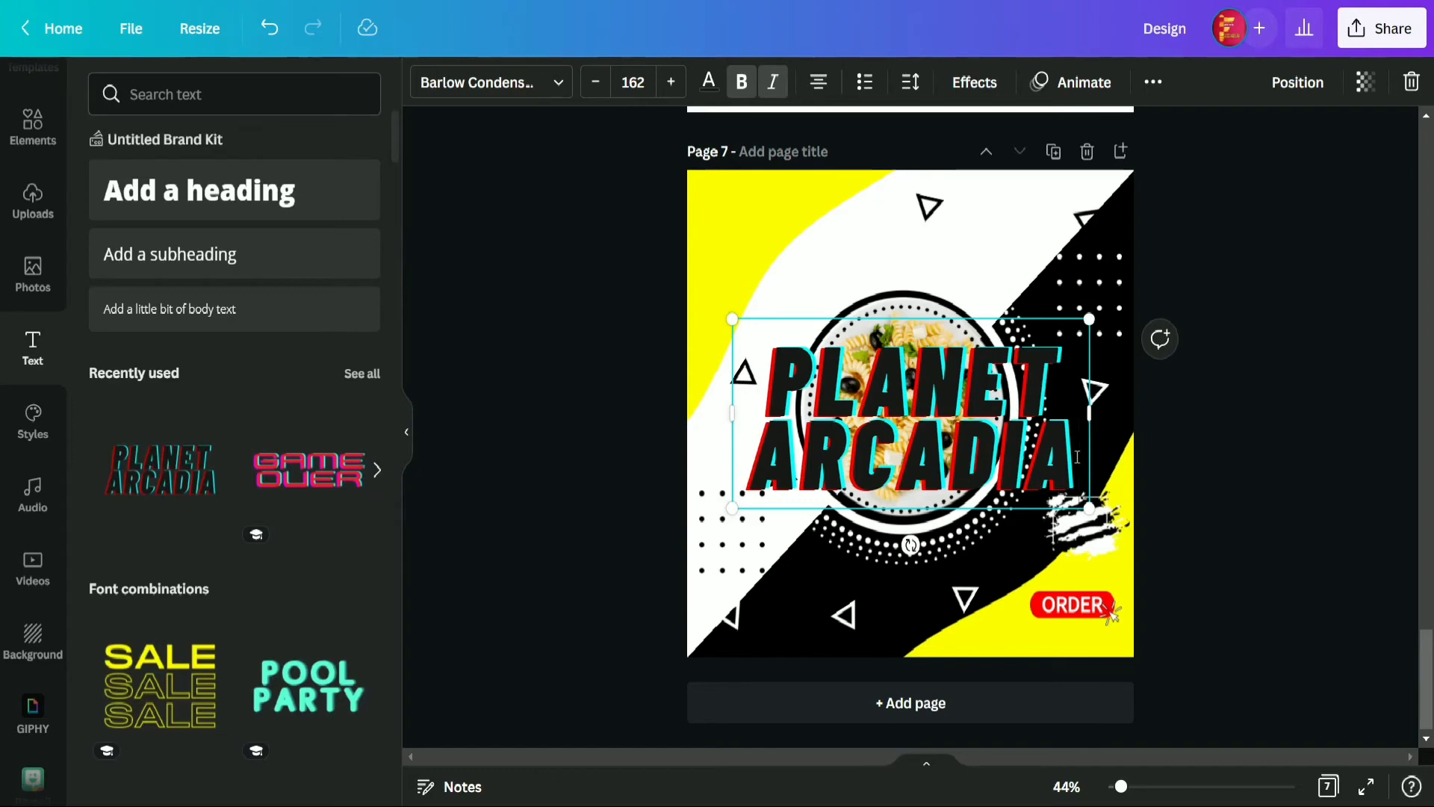
key(BackSpace)
key(BackSpace)
key(BackSpace)
key(BackSpace)
key(BackSpace)
key(BackSpace)
key(BackSpace)
key(BackSpace)
key(BackSpace)
key(BackSpace)
key(BackSpace)
key(BackSpace)
key(BackSpace)
key(BackSpace)
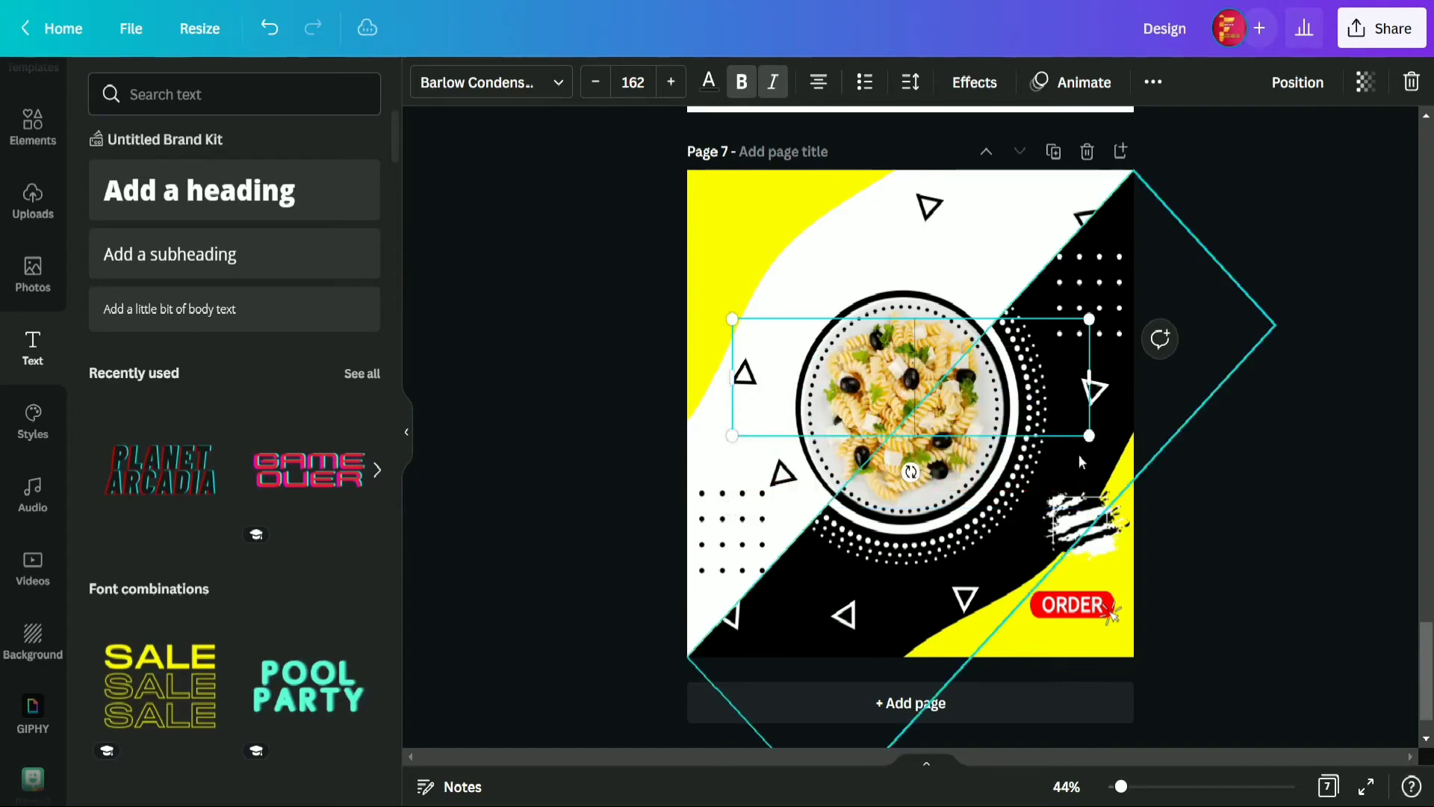
text(SPECIAL)
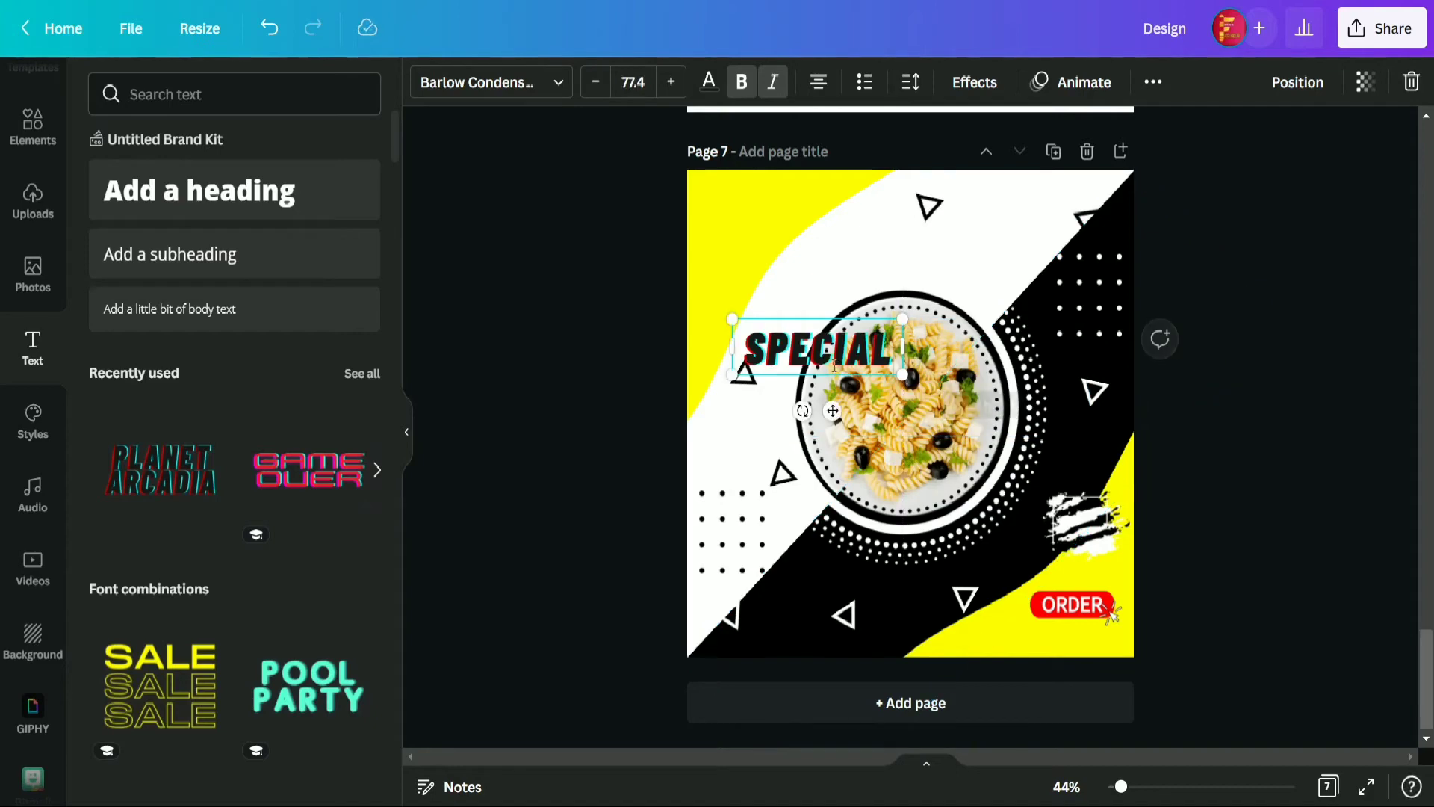
- Move the SPECIAL text up over the yellow corner and the white wave, above the plate
click(567, 437)
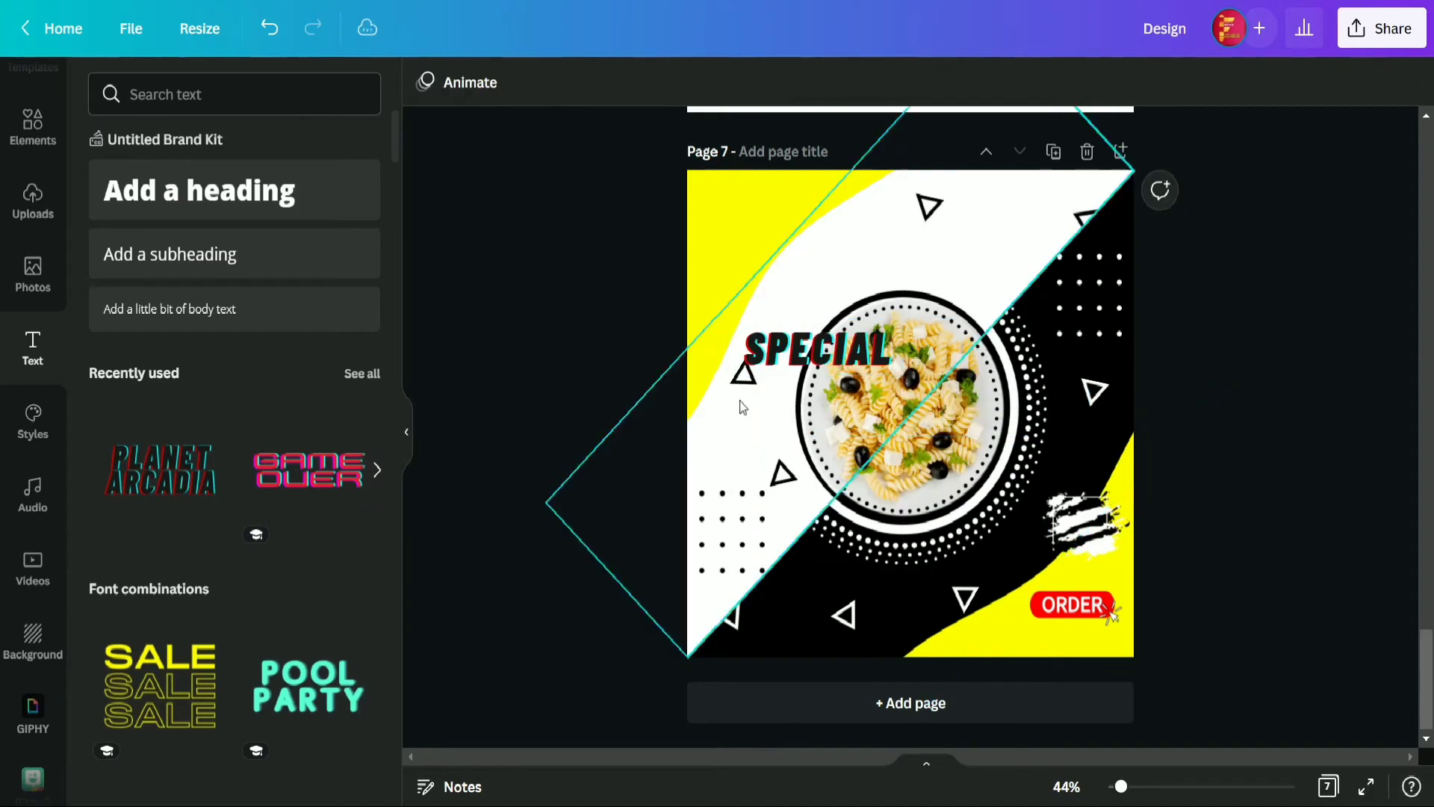
click(832, 361)
drag(837, 414, 802, 326)
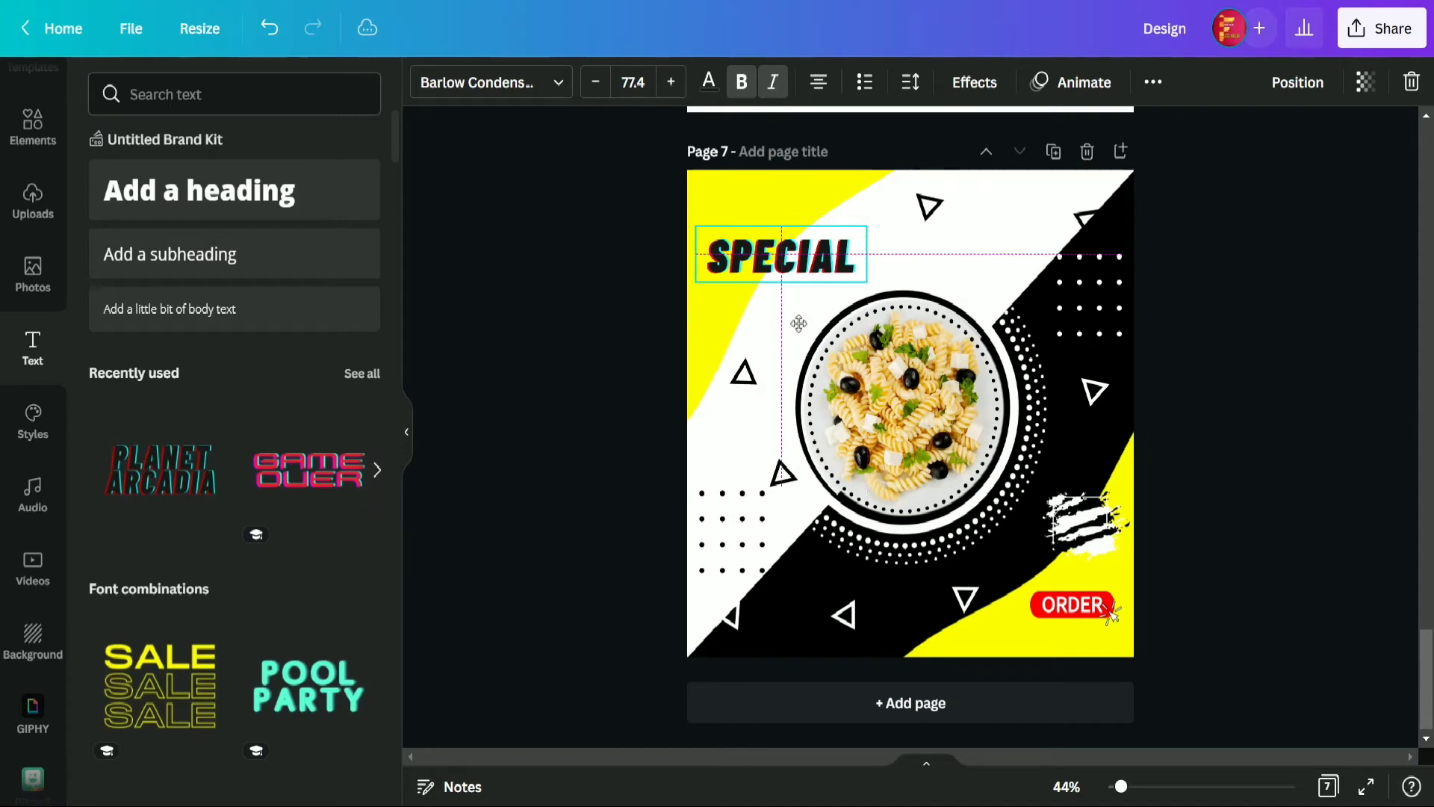
click(551, 322)
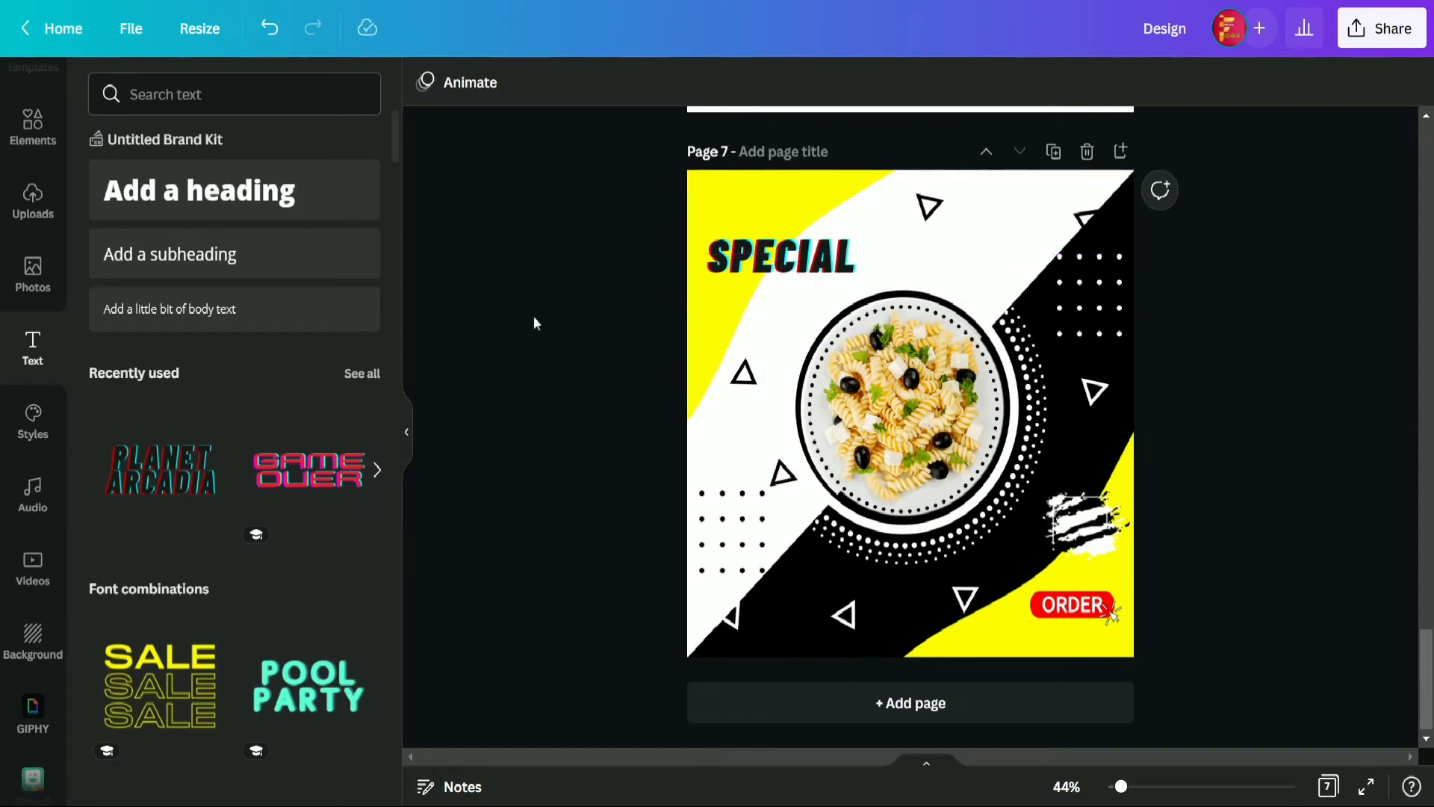
- Add a heading to page 7 reading Today's and meal, with a blank line between the two words
click(275, 187)
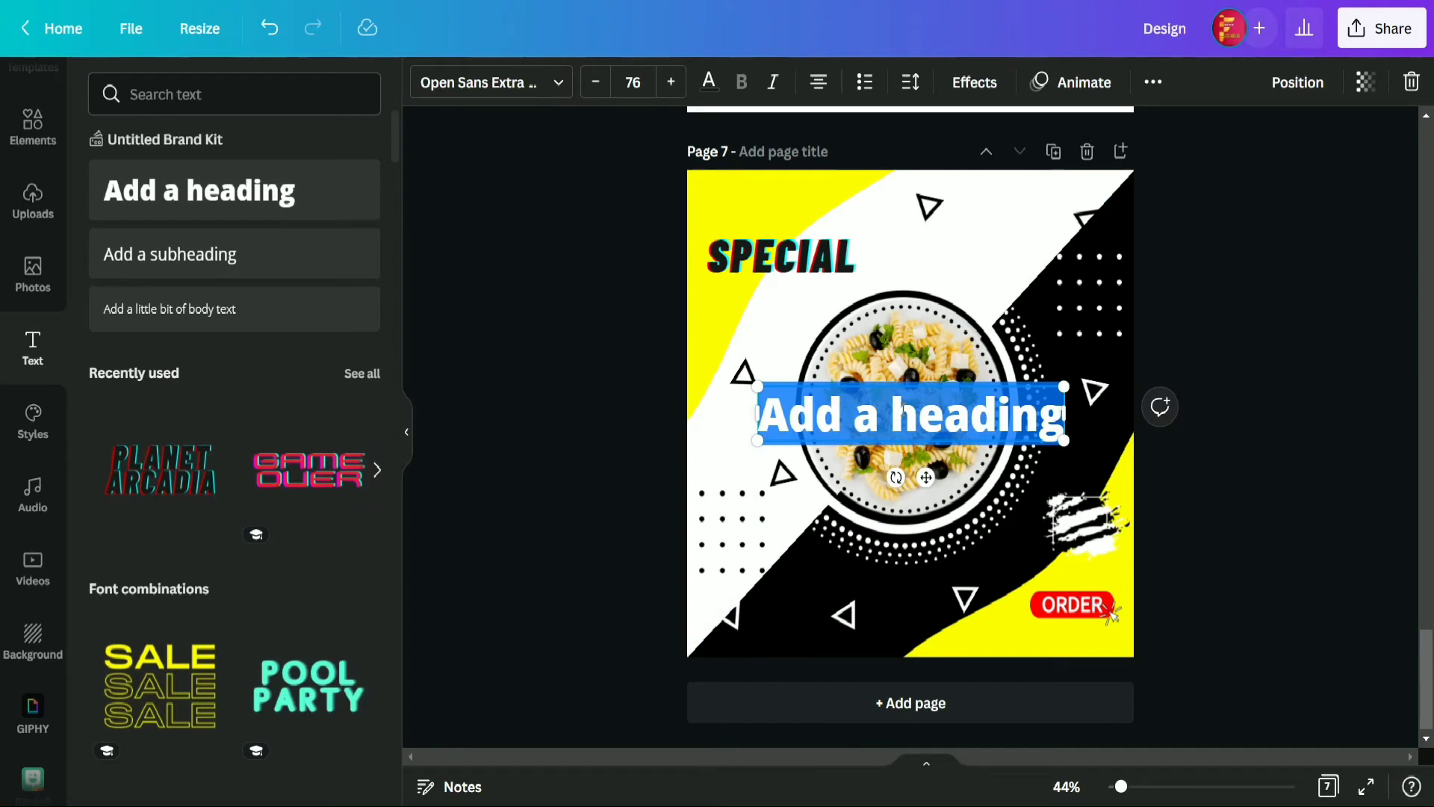
text(T)
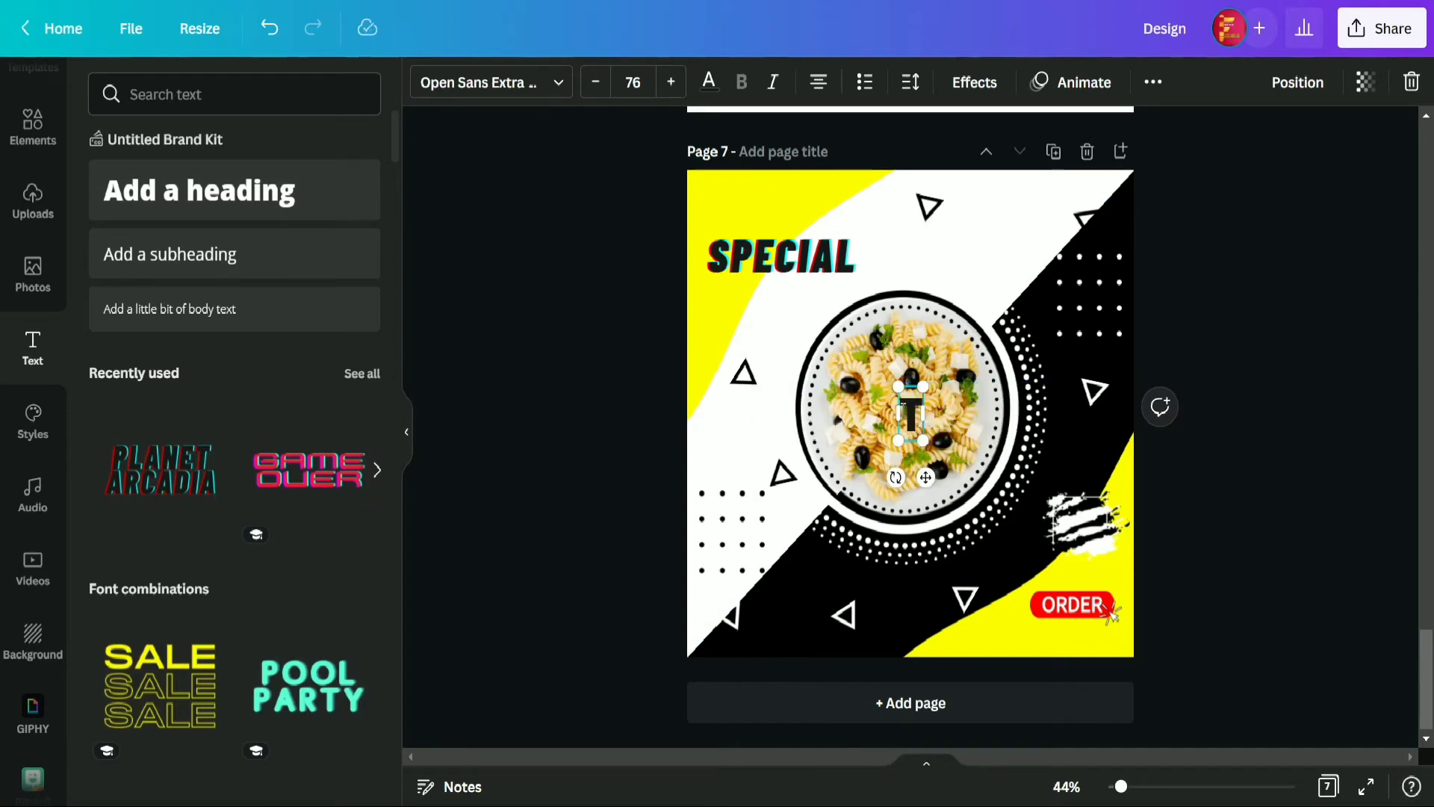
text(oda)
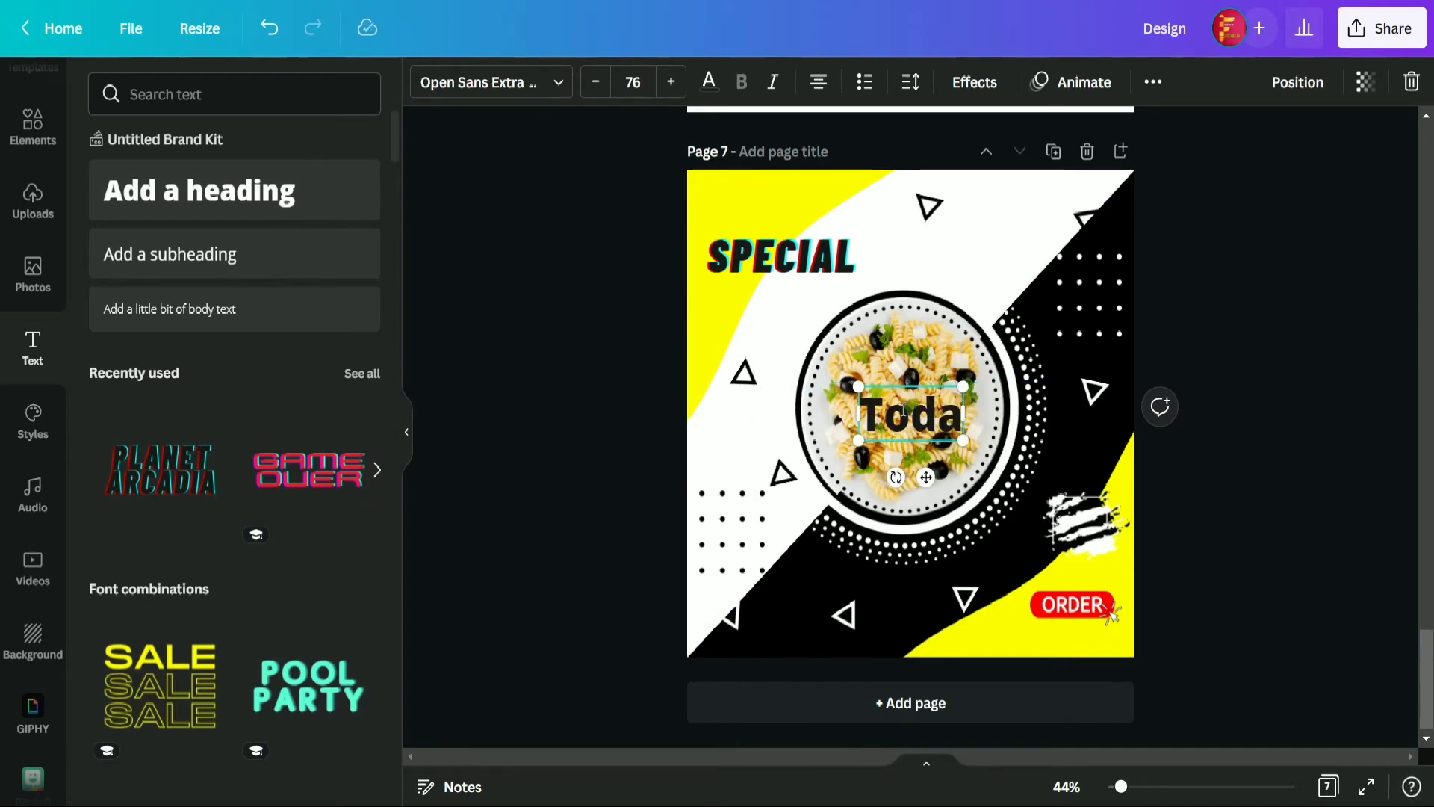
text(y's)
key(Return)
text(meal)
click(1151, 84)
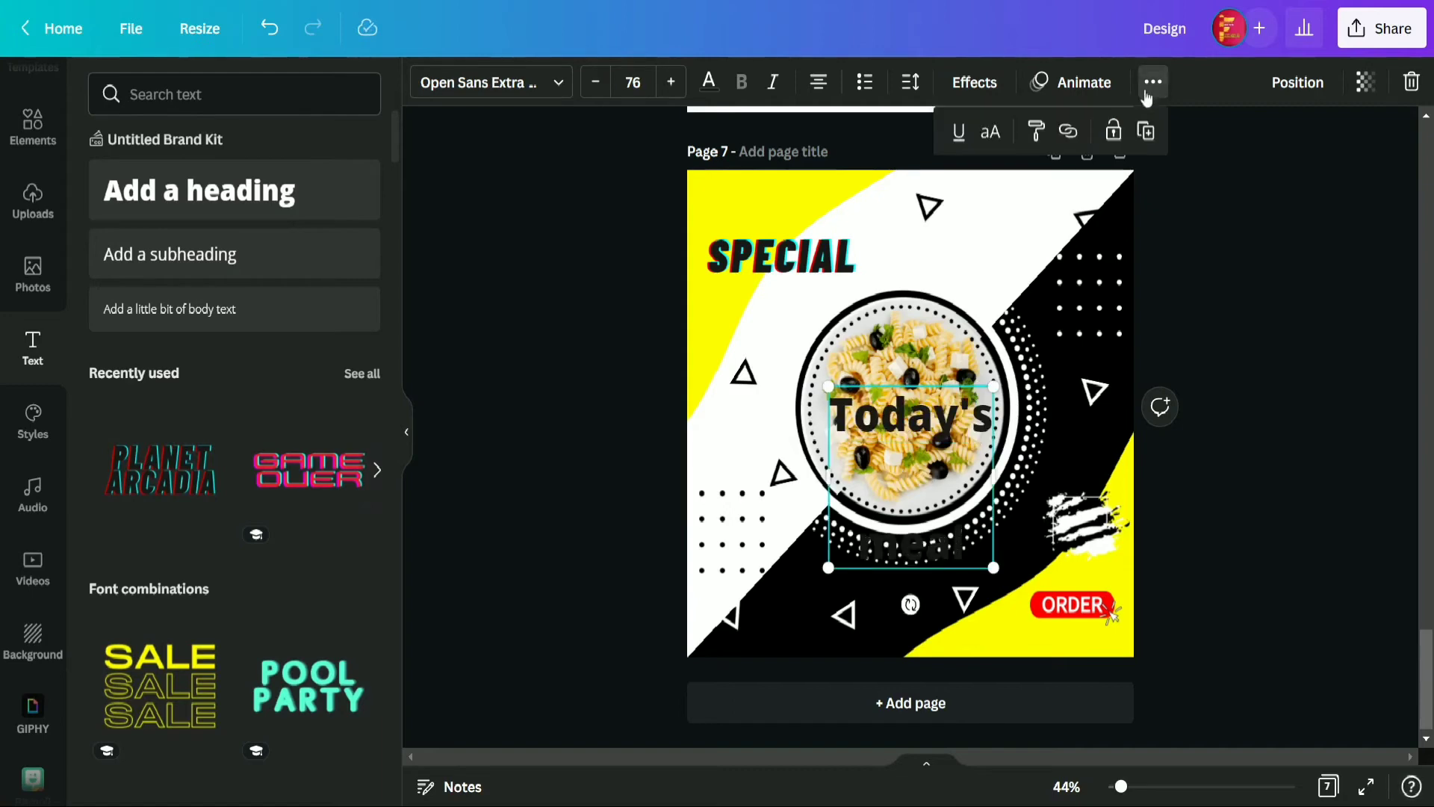
click(1245, 282)
click(1247, 284)
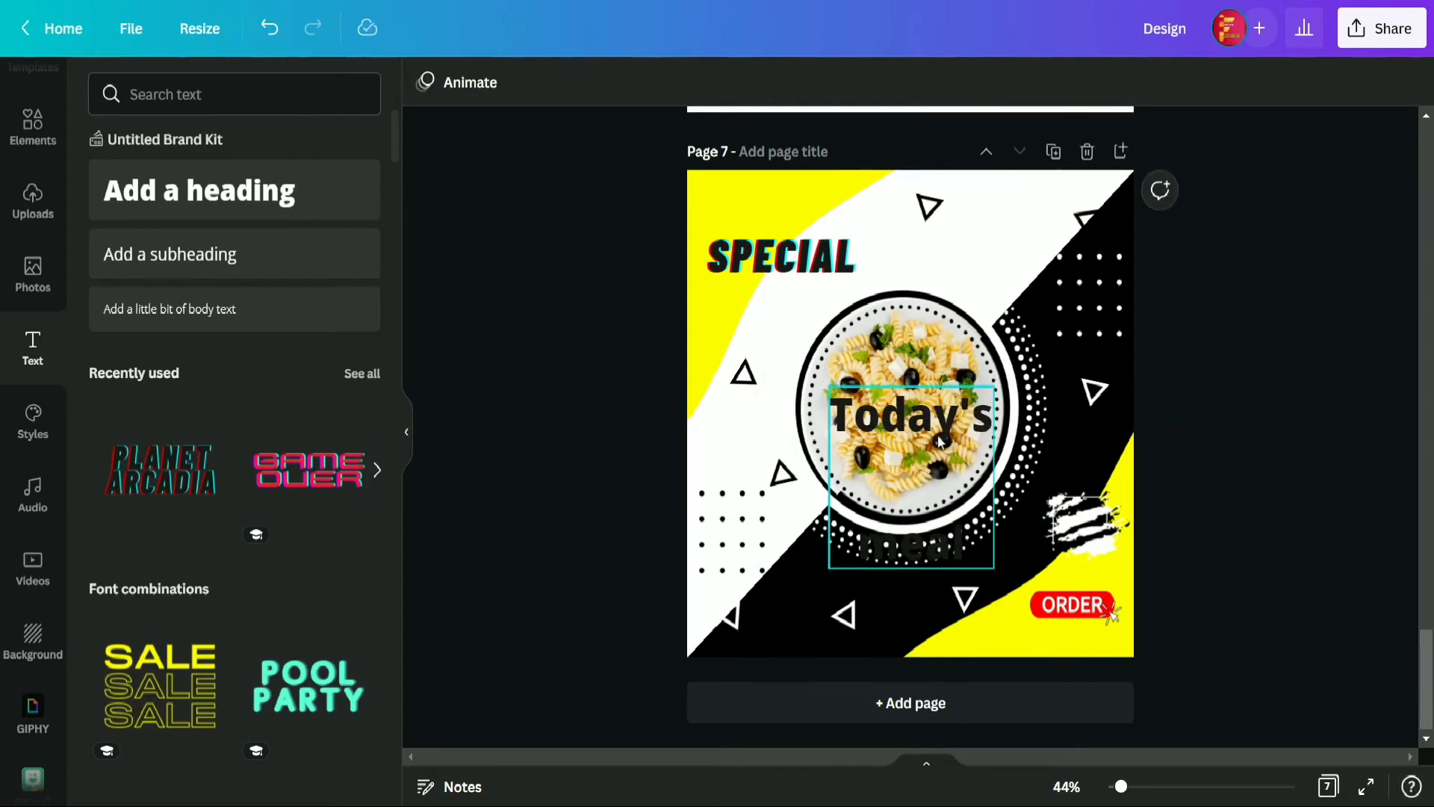
- Move the heading so its two words sit above and below SPECIAL, and convert it to uppercase
drag(920, 396, 790, 180)
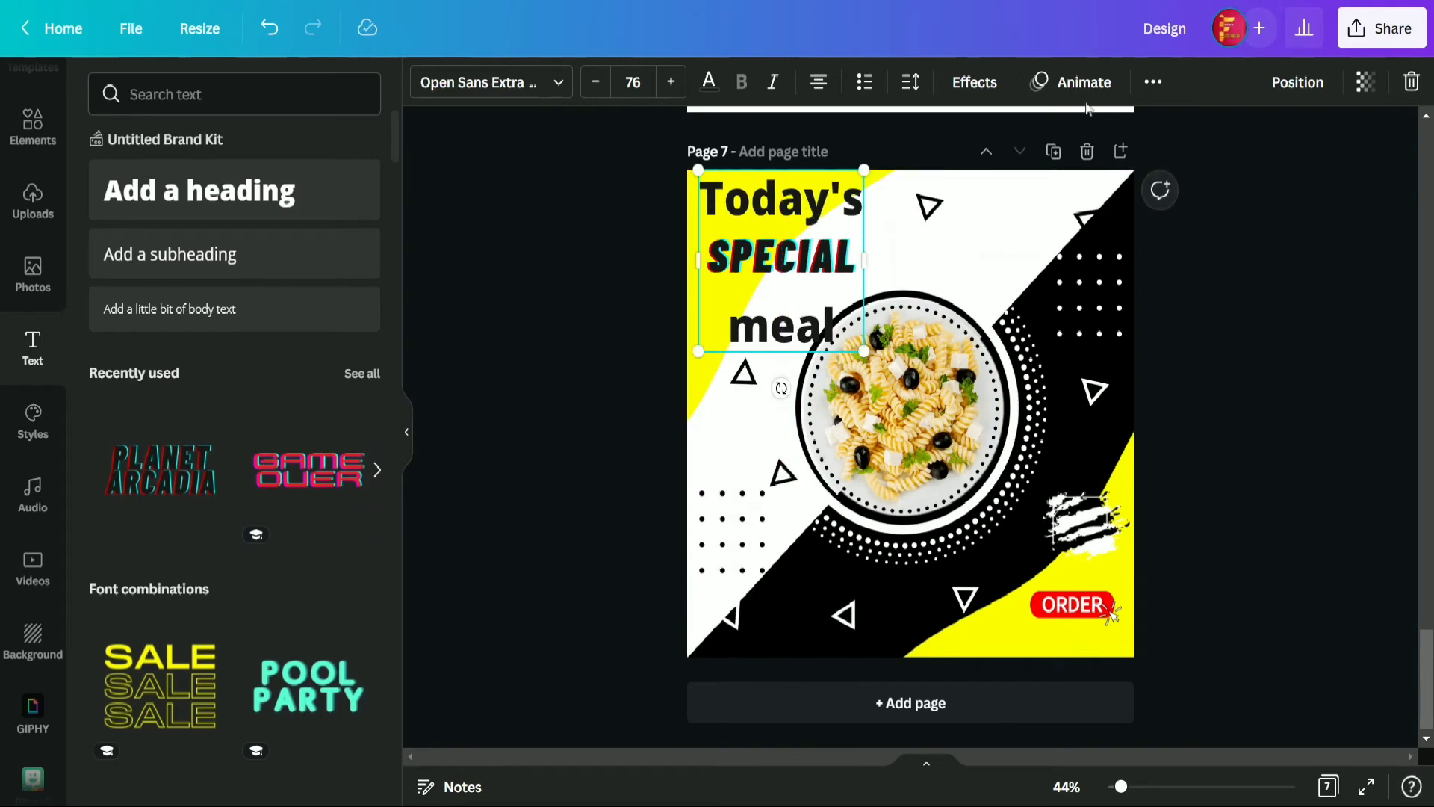
click(1154, 82)
click(991, 132)
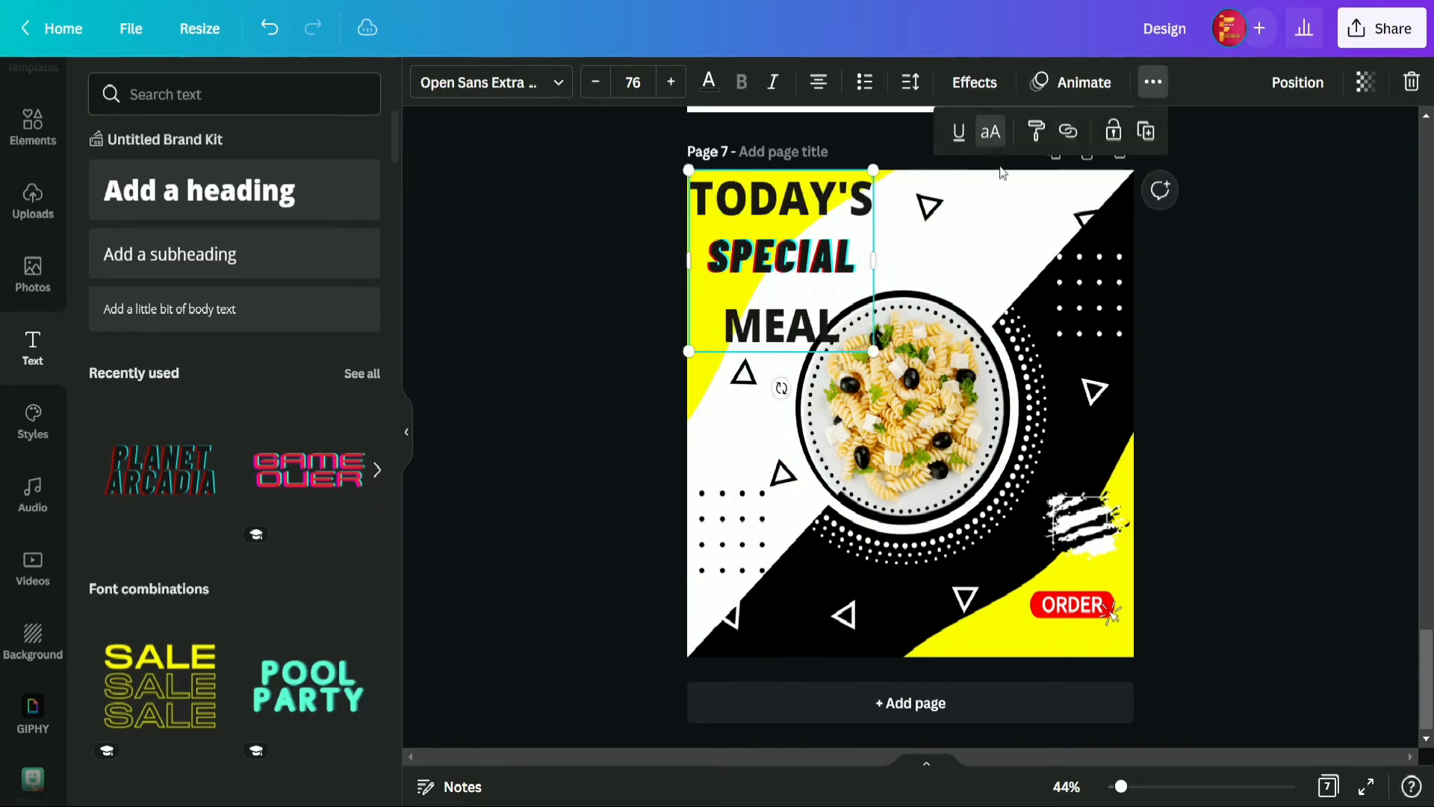
click(1359, 428)
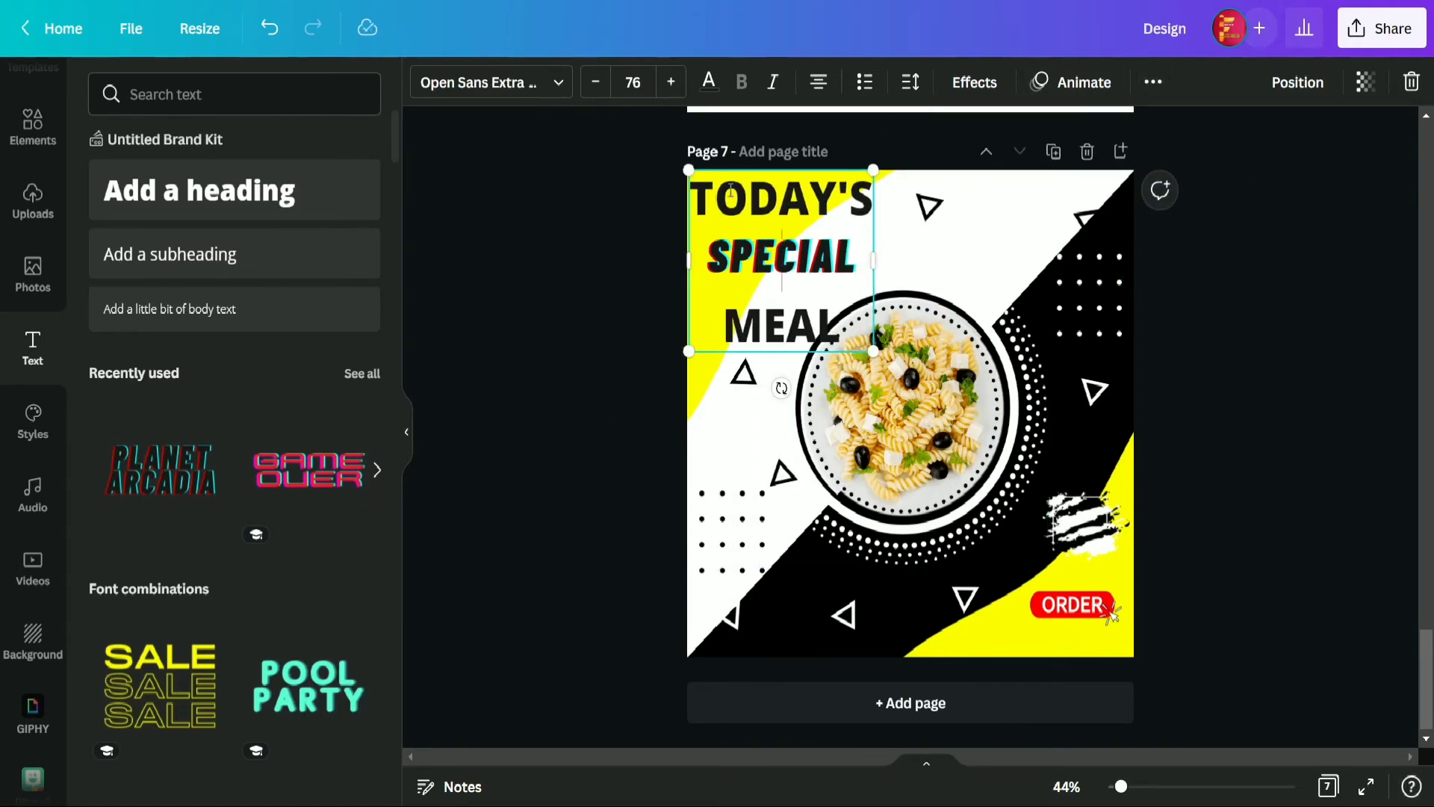
- Shrink the TODAY'S MEAL heading to font size 51.8 and shift it so its lines frame SPECIAL evenly
drag(688, 168, 723, 203)
drag(874, 351, 849, 326)
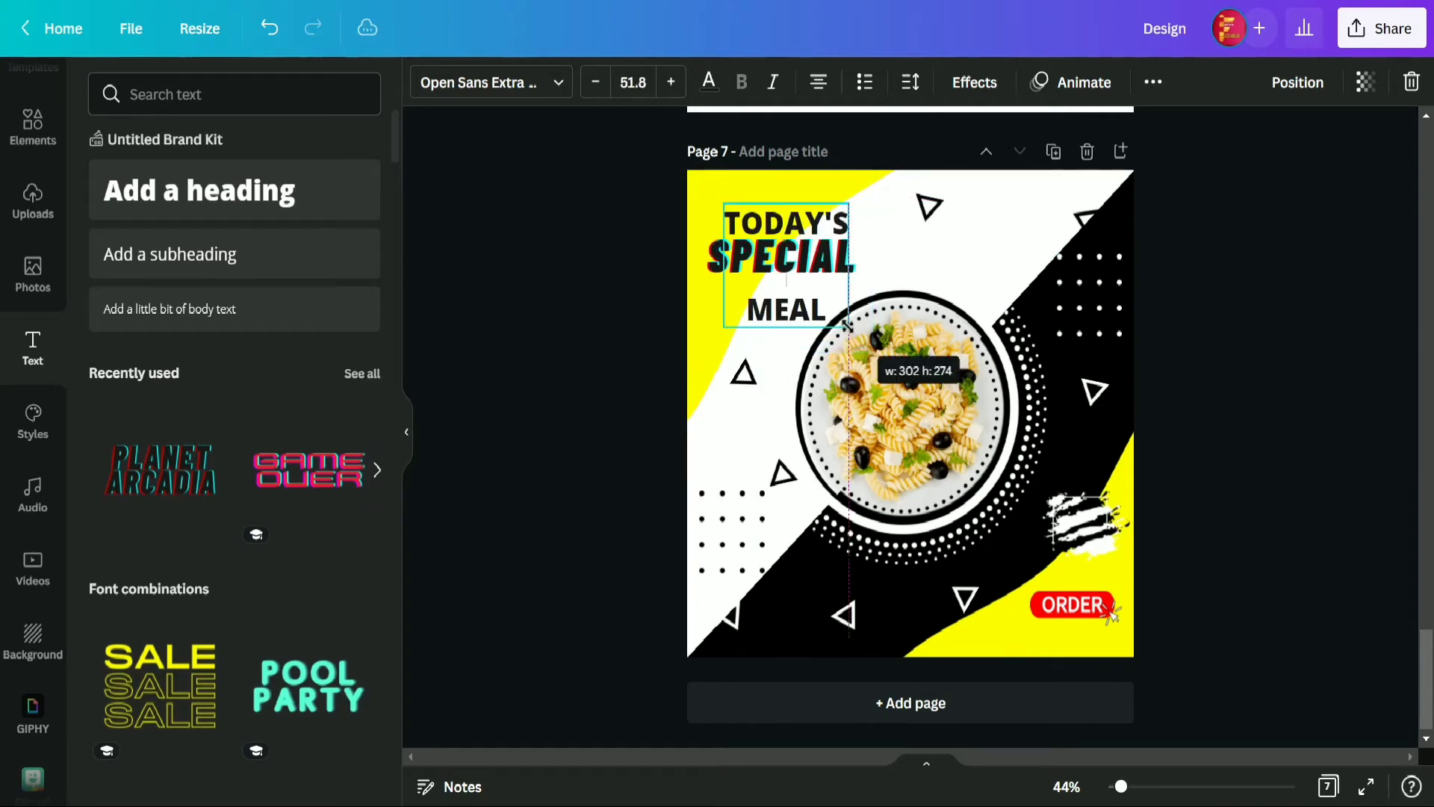
click(1315, 357)
drag(785, 321, 782, 301)
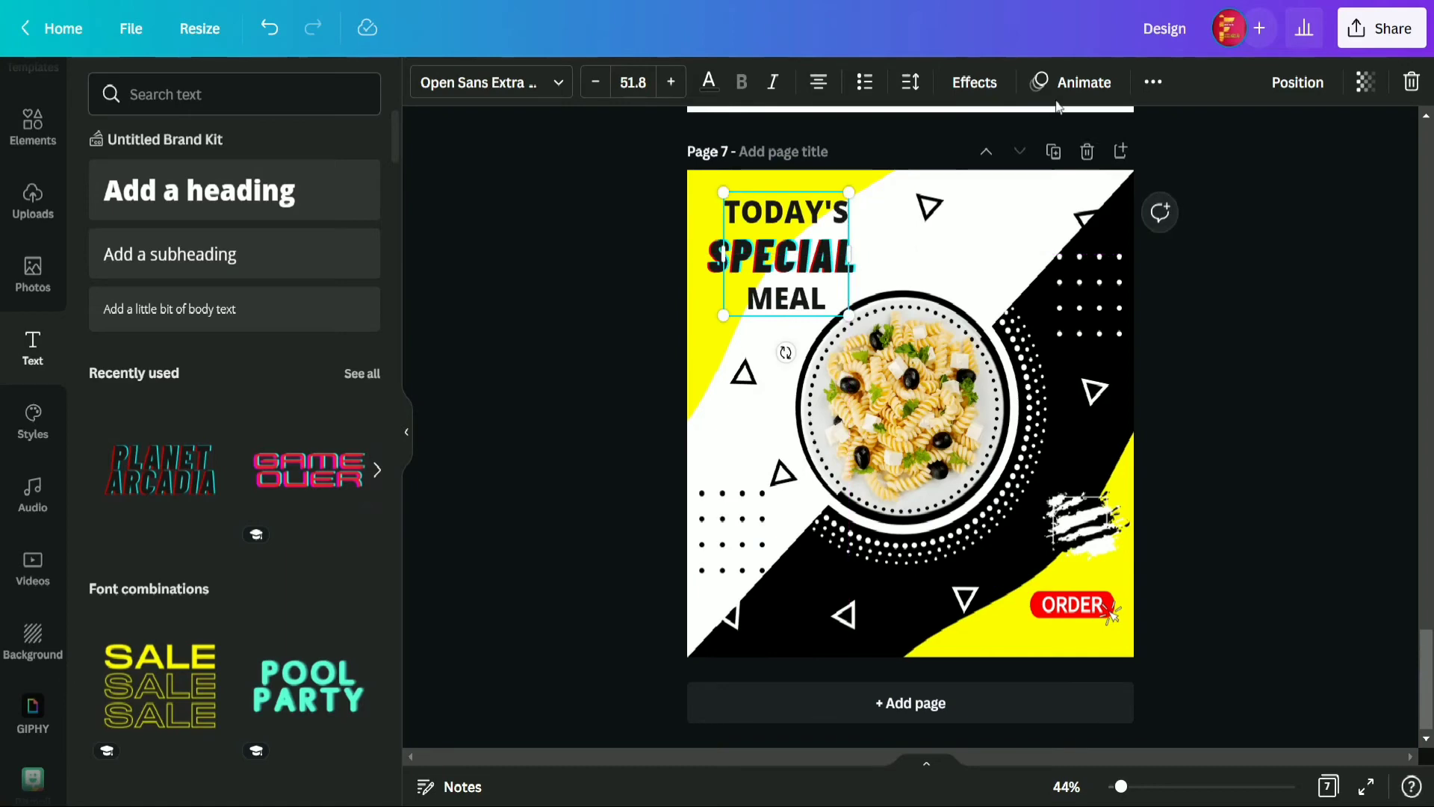
- Set the TODAY'S MEAL heading's letter spacing to 65 and reduce its line spacing so the lines close in on SPECIAL
click(914, 93)
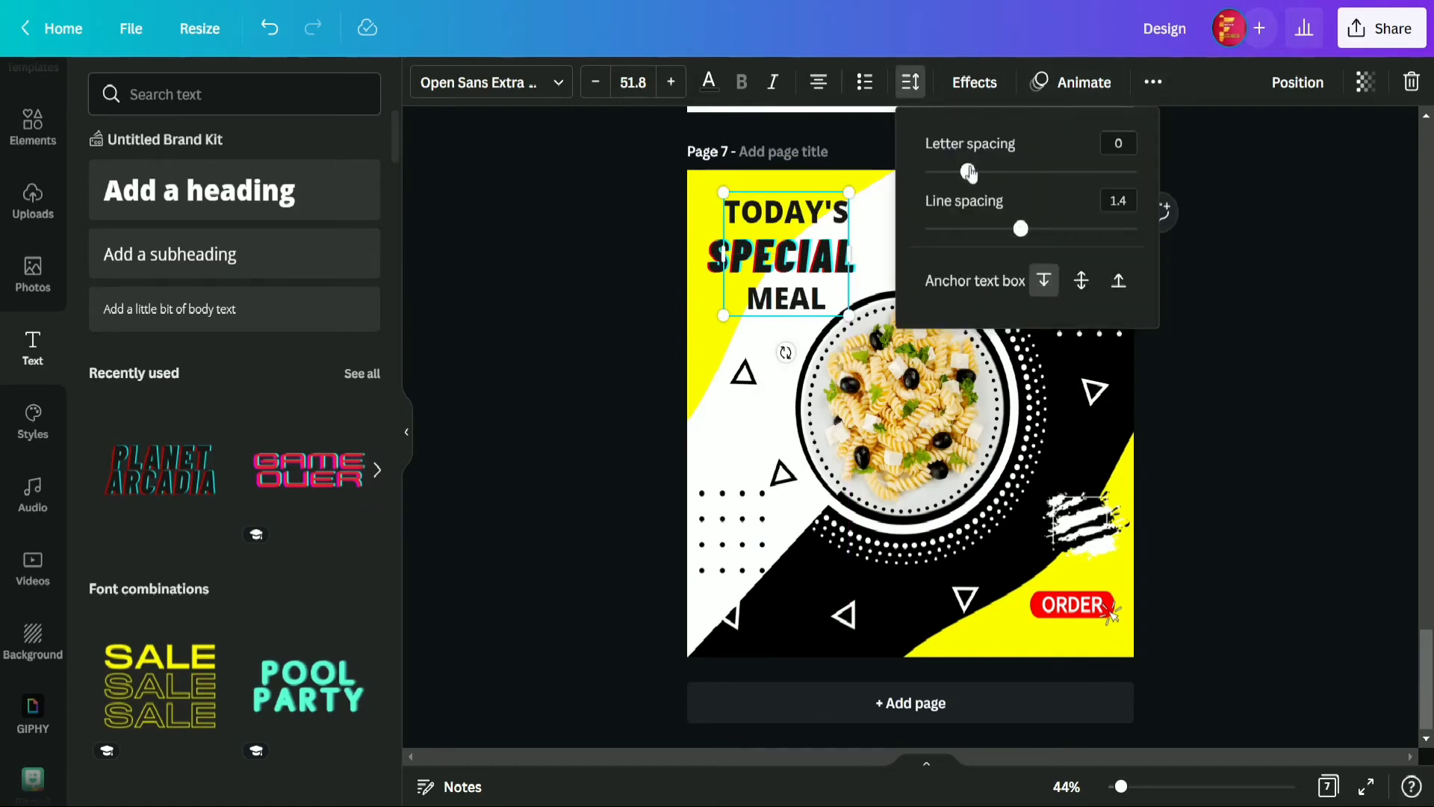
click(969, 172)
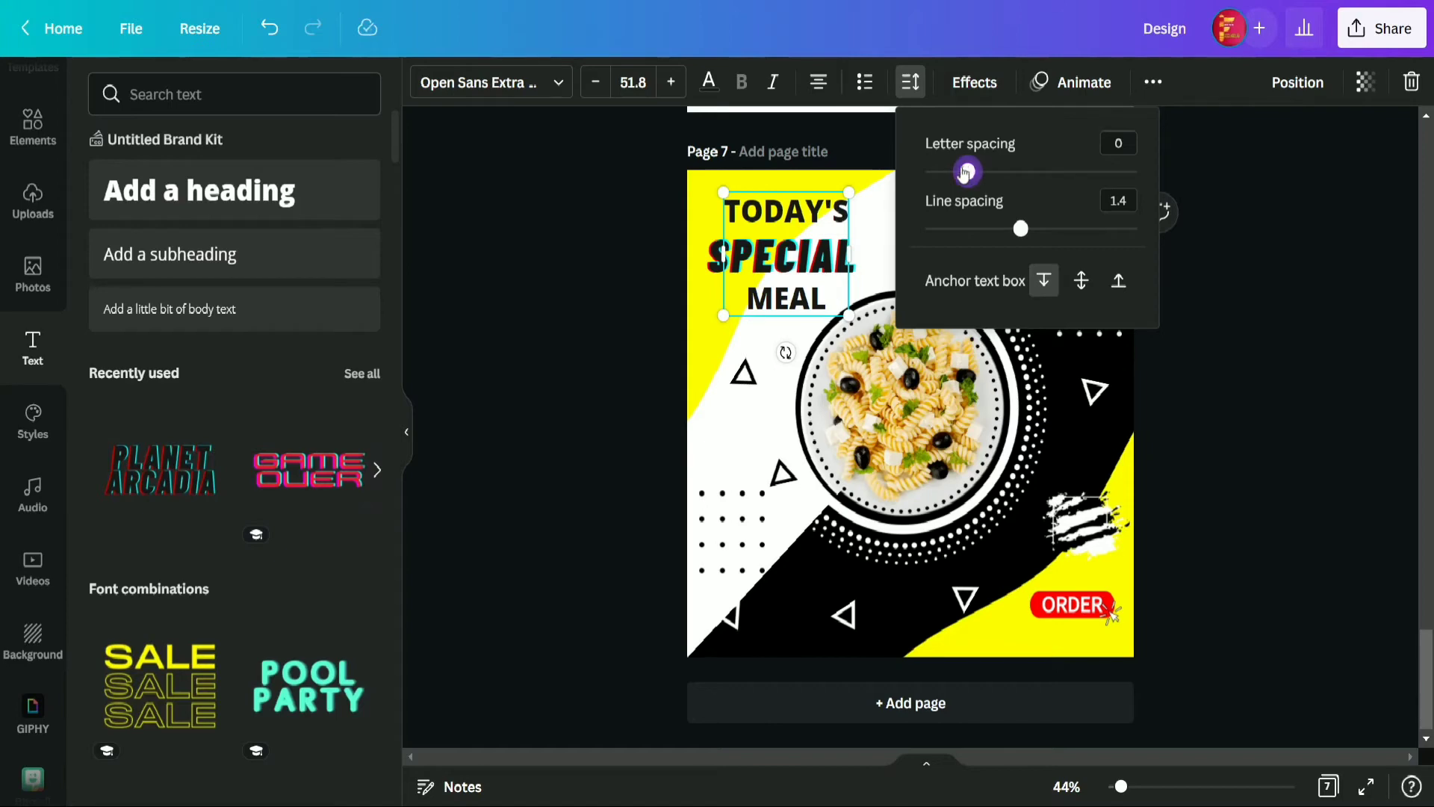
drag(965, 173, 981, 172)
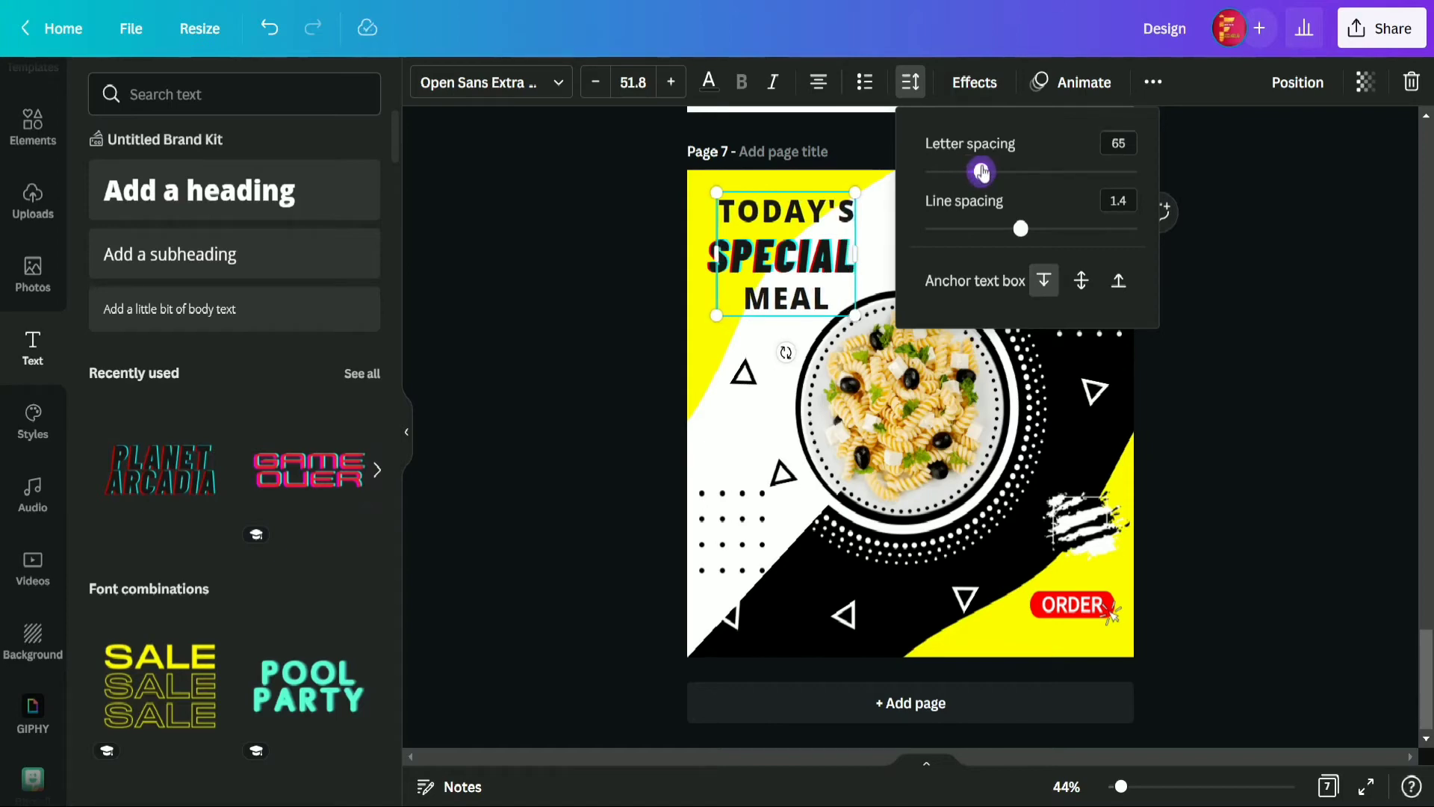
drag(1020, 229, 1012, 231)
click(1267, 306)
click(1267, 307)
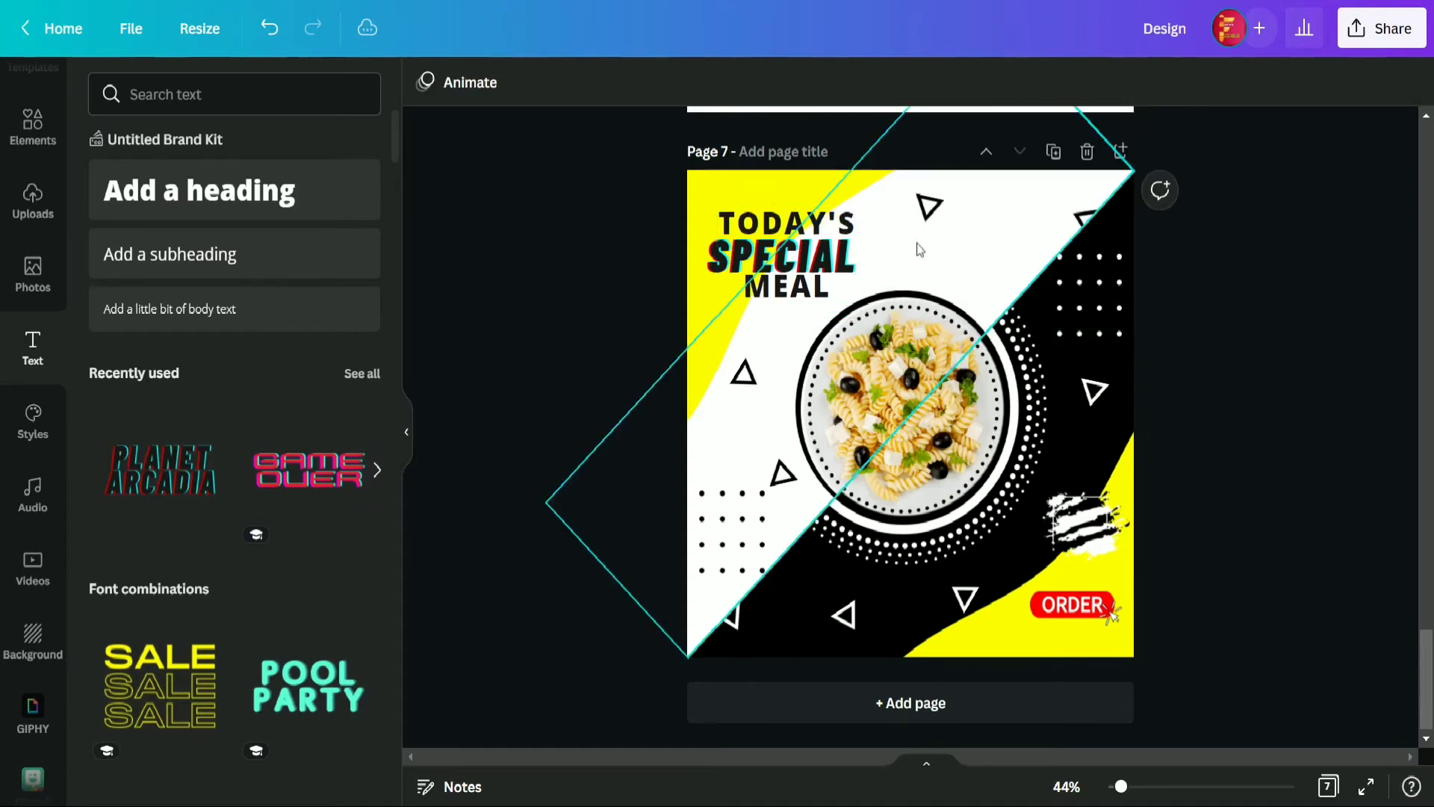
- Nudge the TODAY'S MEAL heading slightly left to centre it on SPECIAL
click(795, 237)
drag(795, 233, 789, 225)
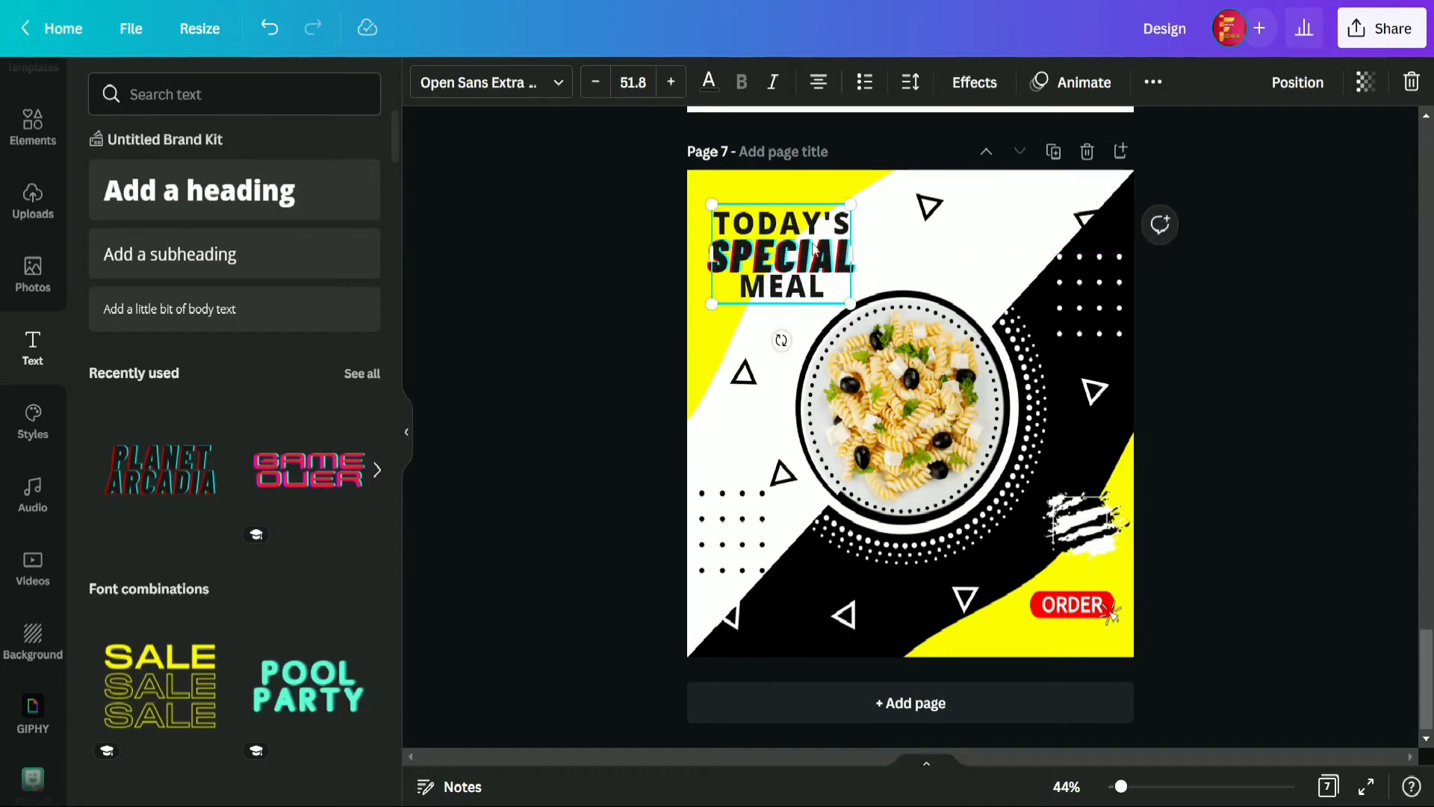
click(1299, 370)
- Replace the glitch effect on SPECIAL with Splice, using thickness 20 and a red effect colour
click(708, 270)
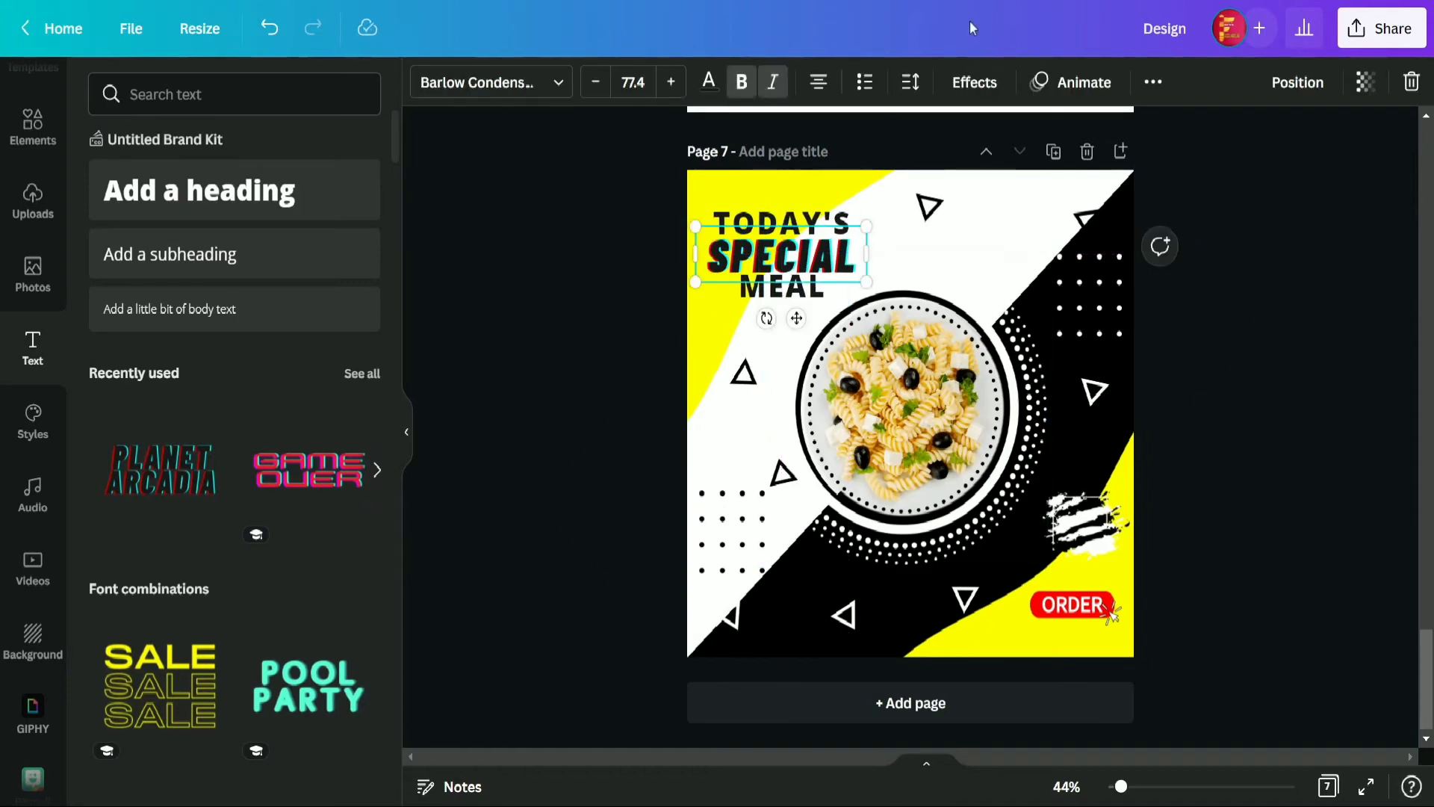
click(987, 77)
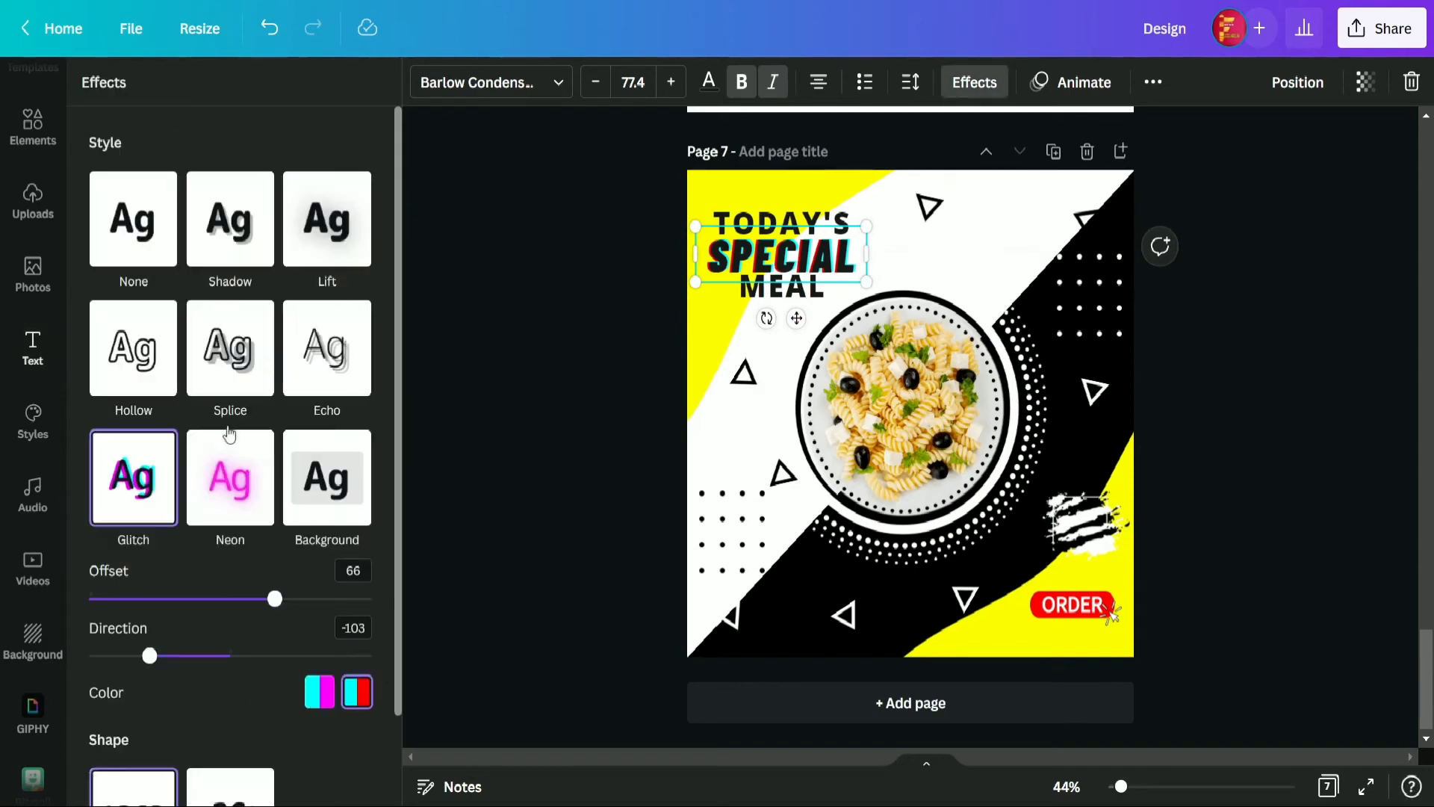
scroll(282, 523, down, 2)
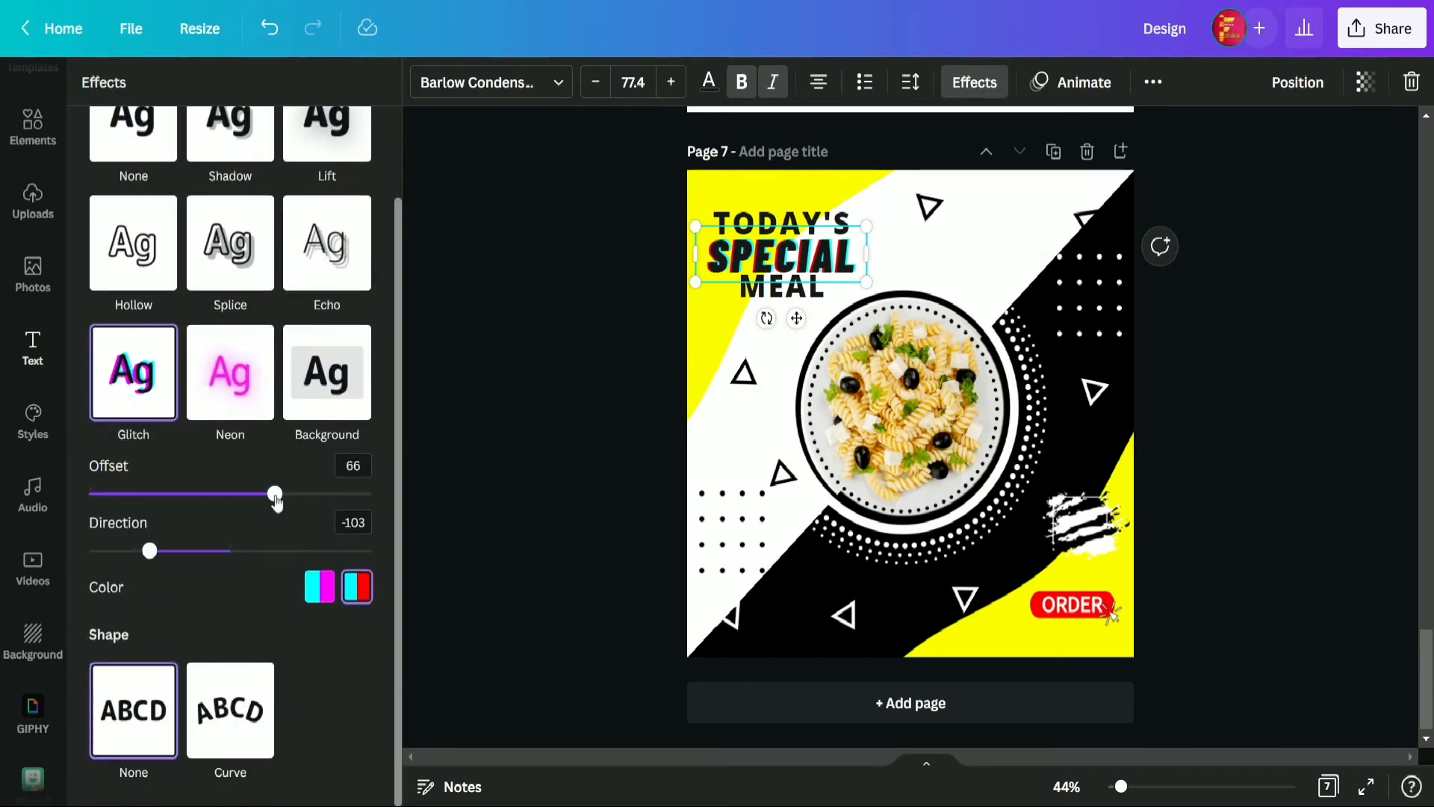
scroll(265, 471, up, 2)
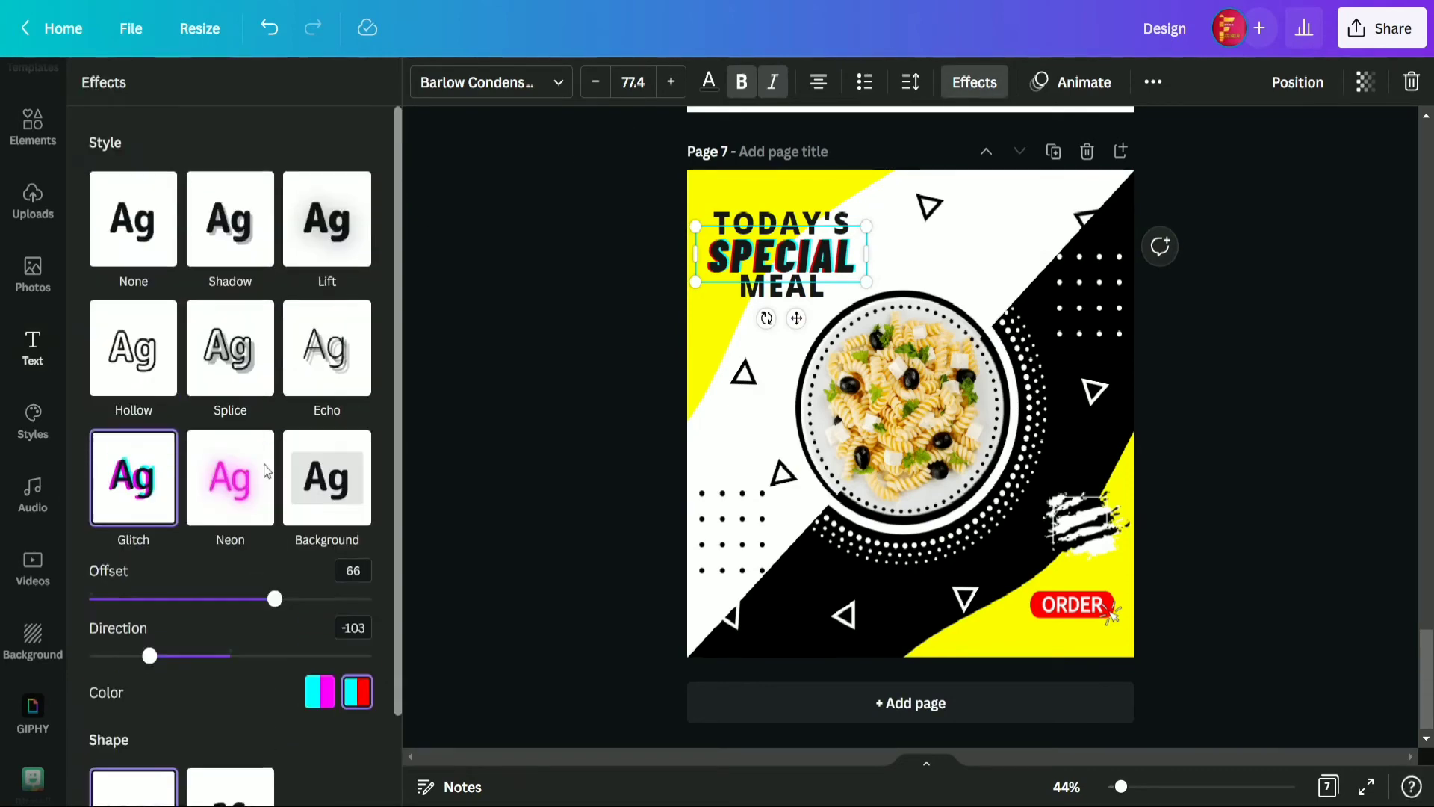
click(234, 371)
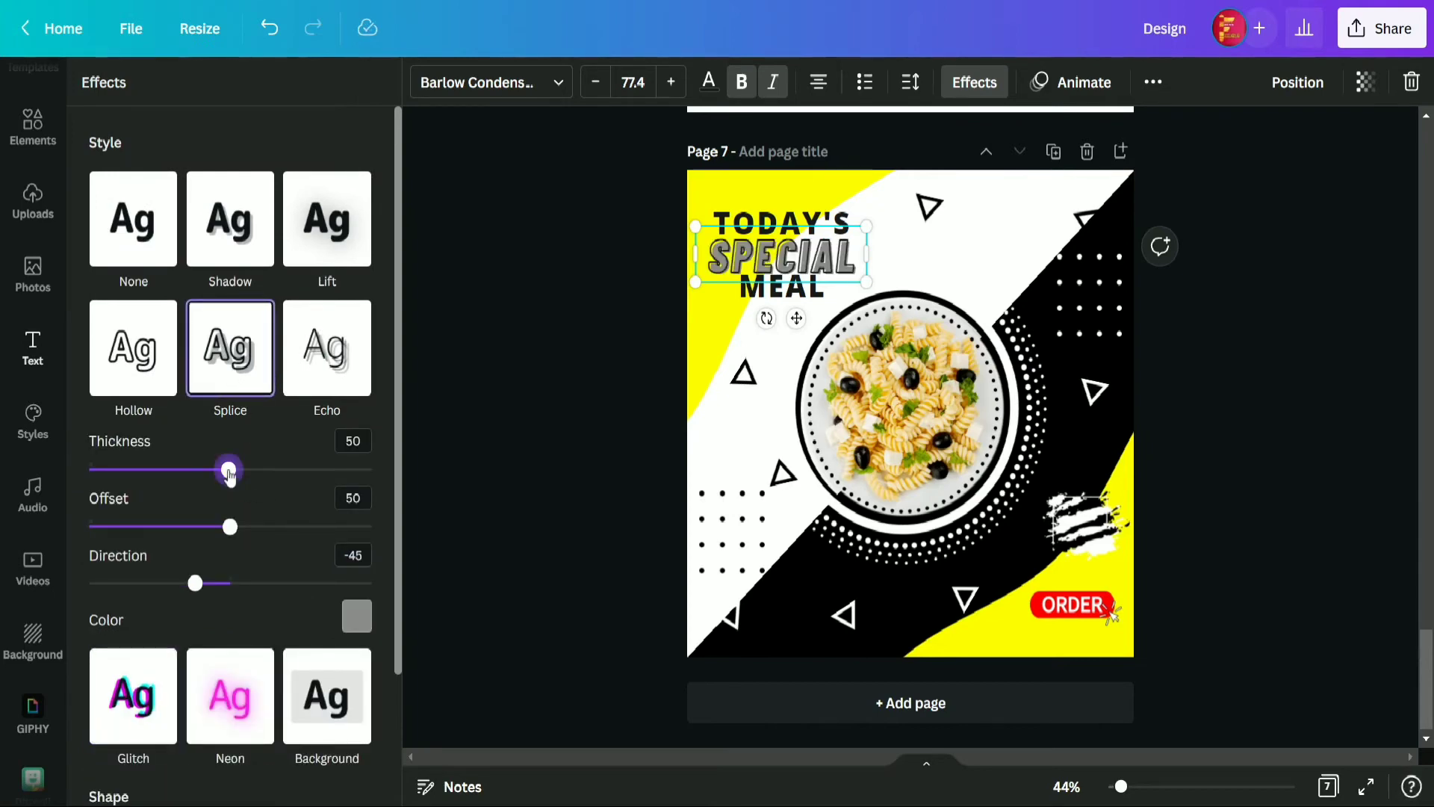
drag(228, 471, 144, 476)
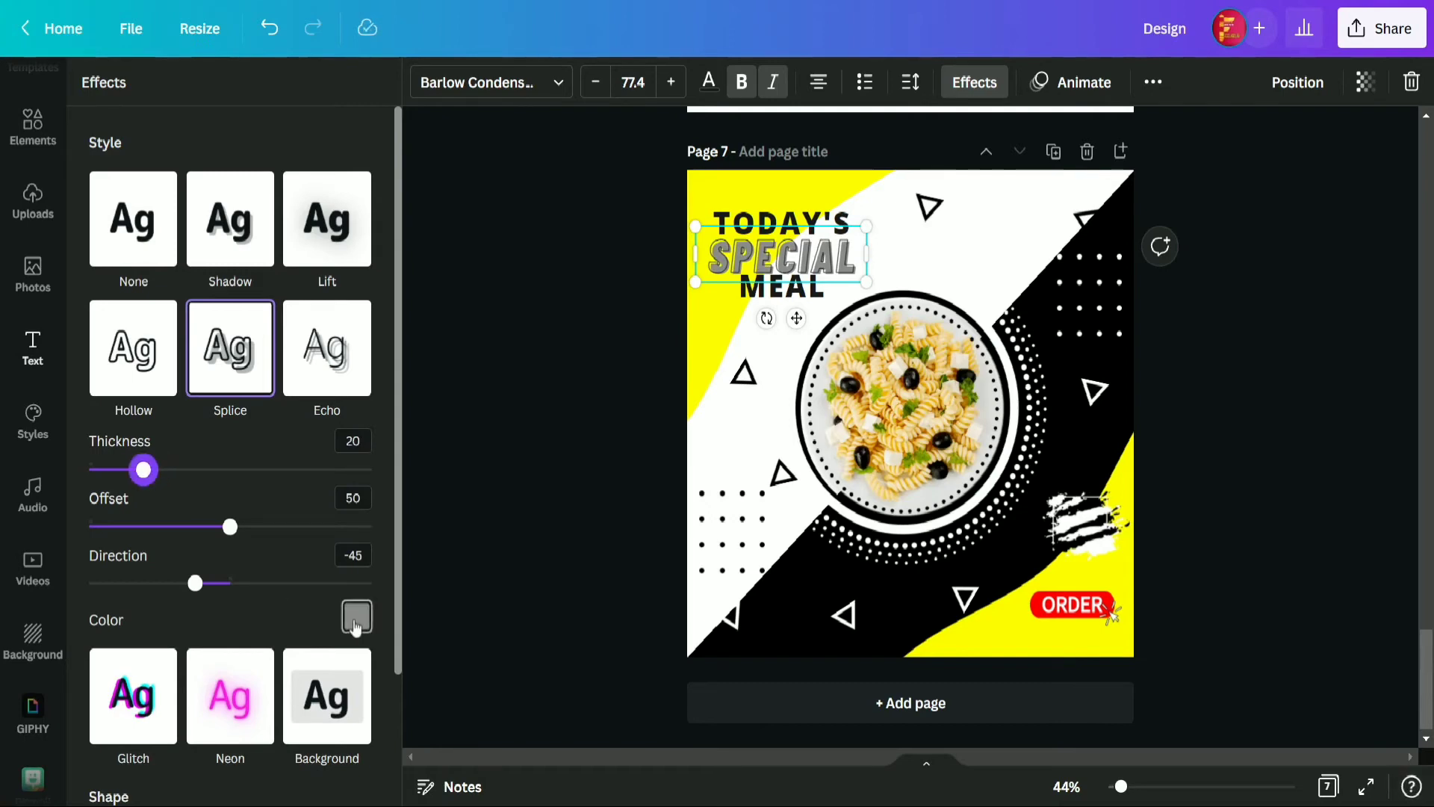
click(356, 616)
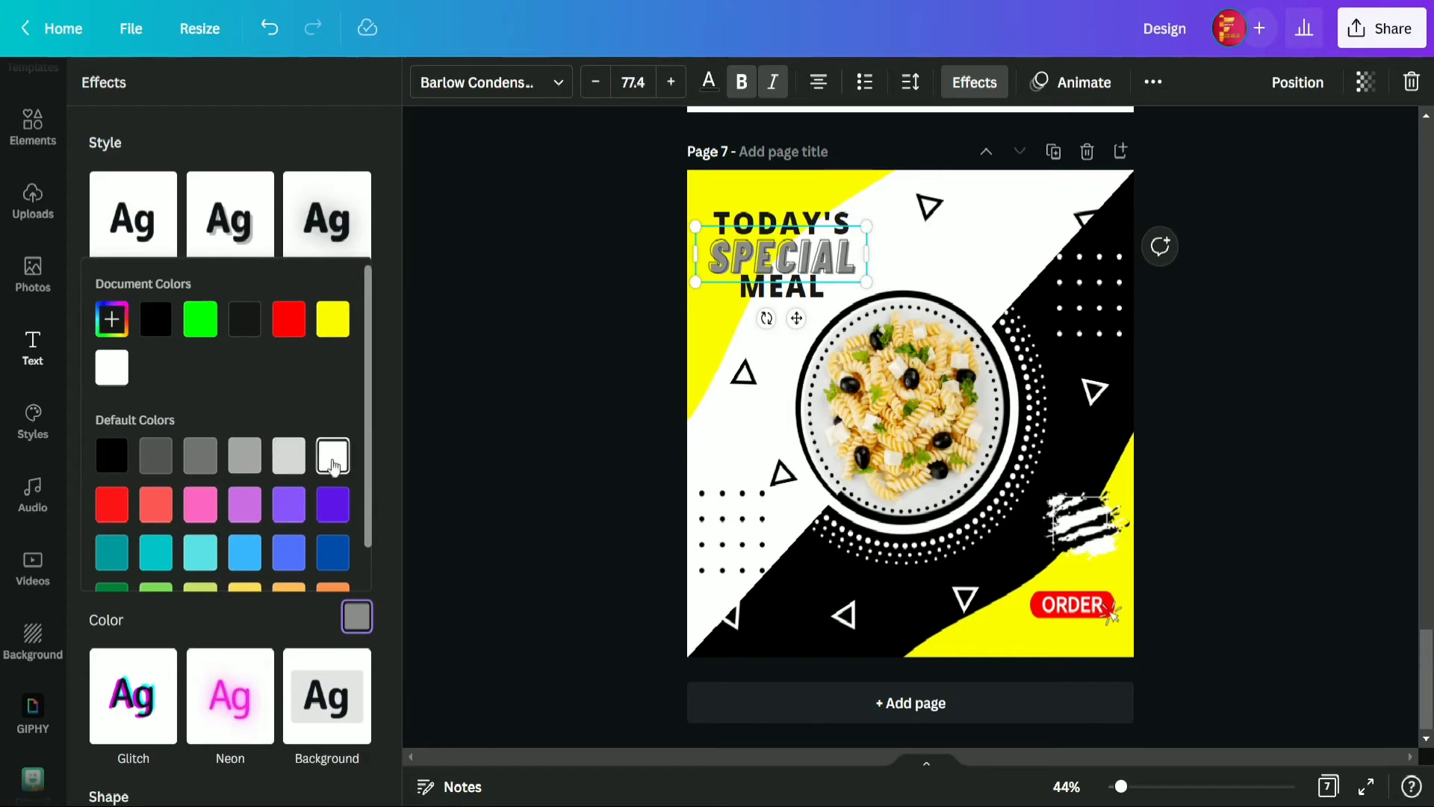
click(116, 512)
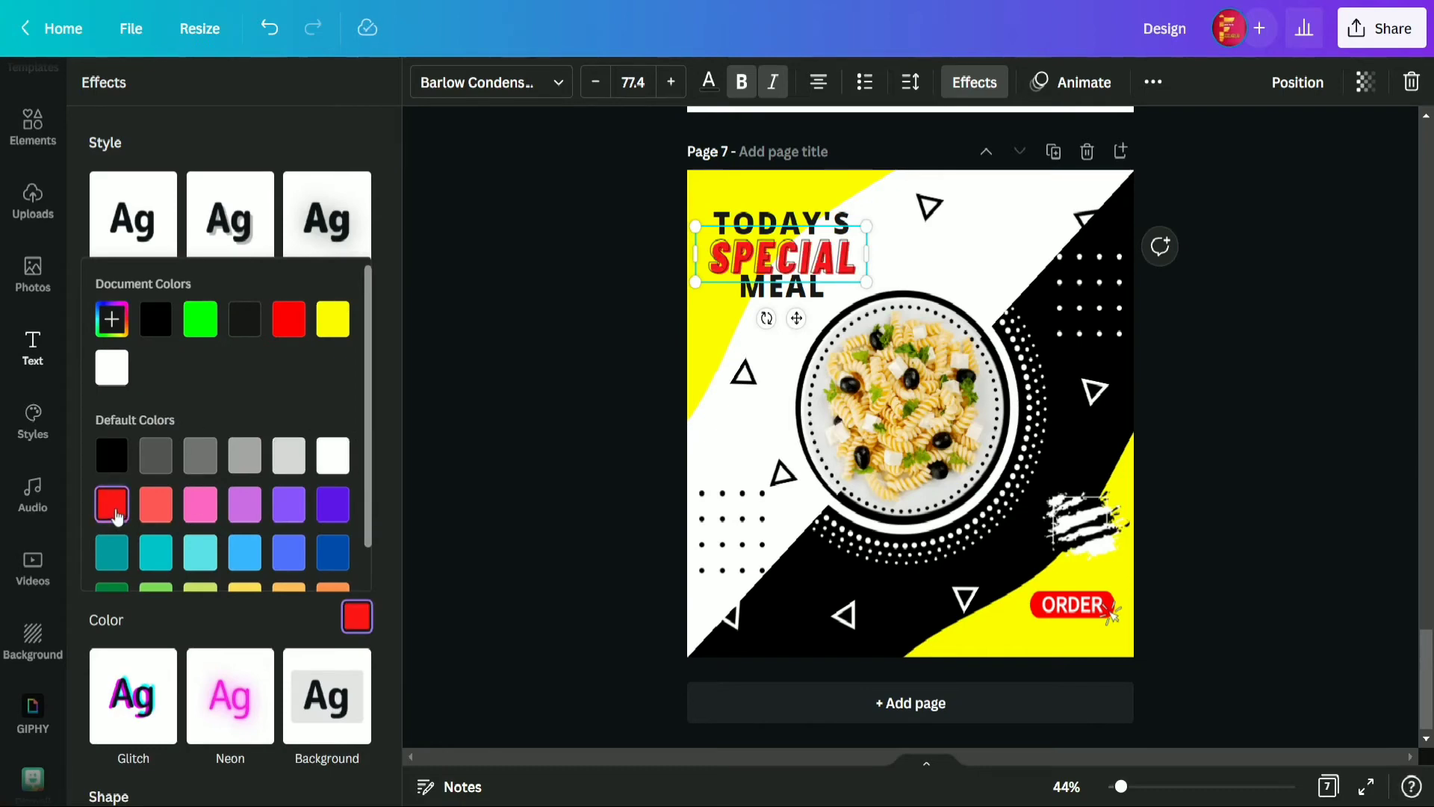
- Try orange and dark blue as the text colour of SPECIAL, and settle on black
click(709, 81)
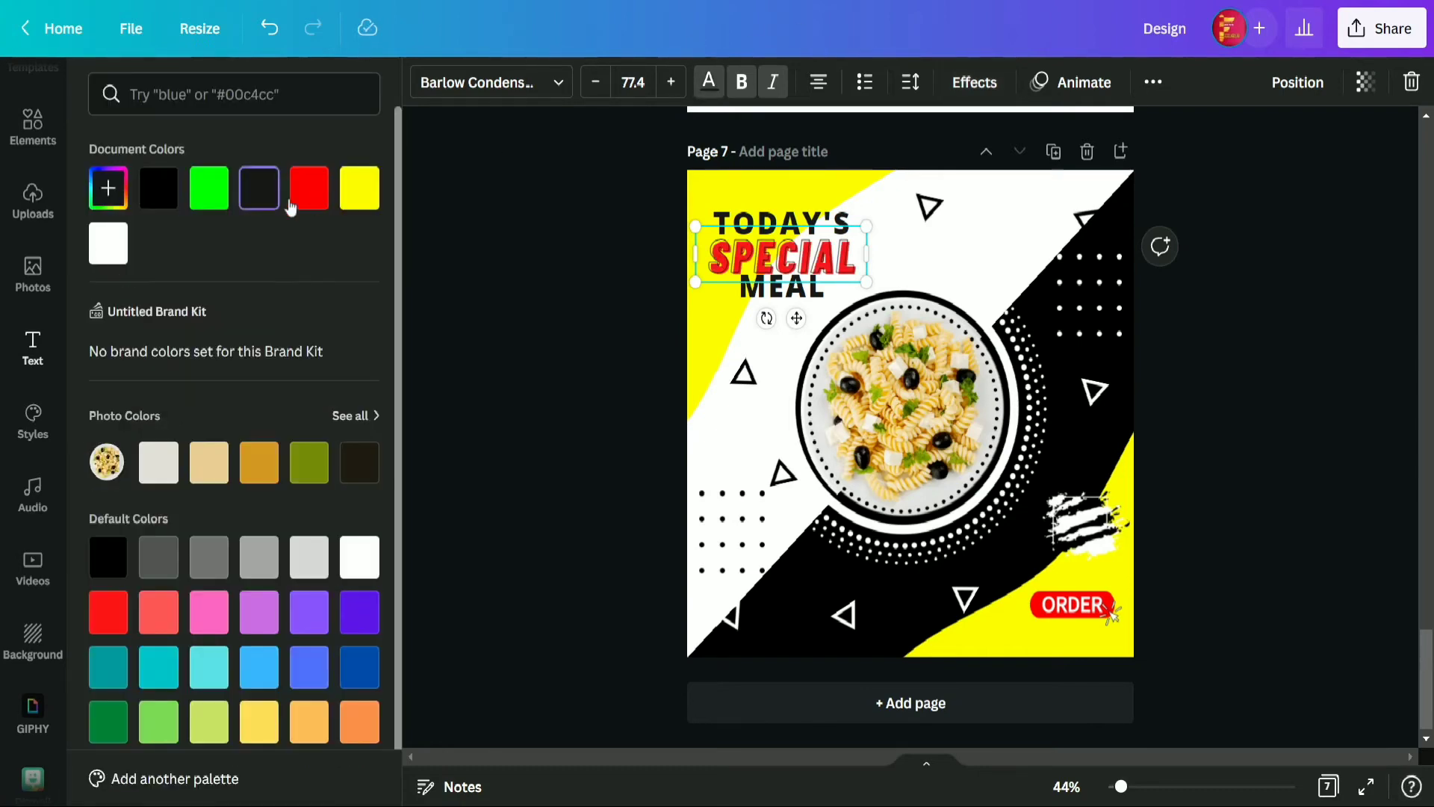
click(359, 721)
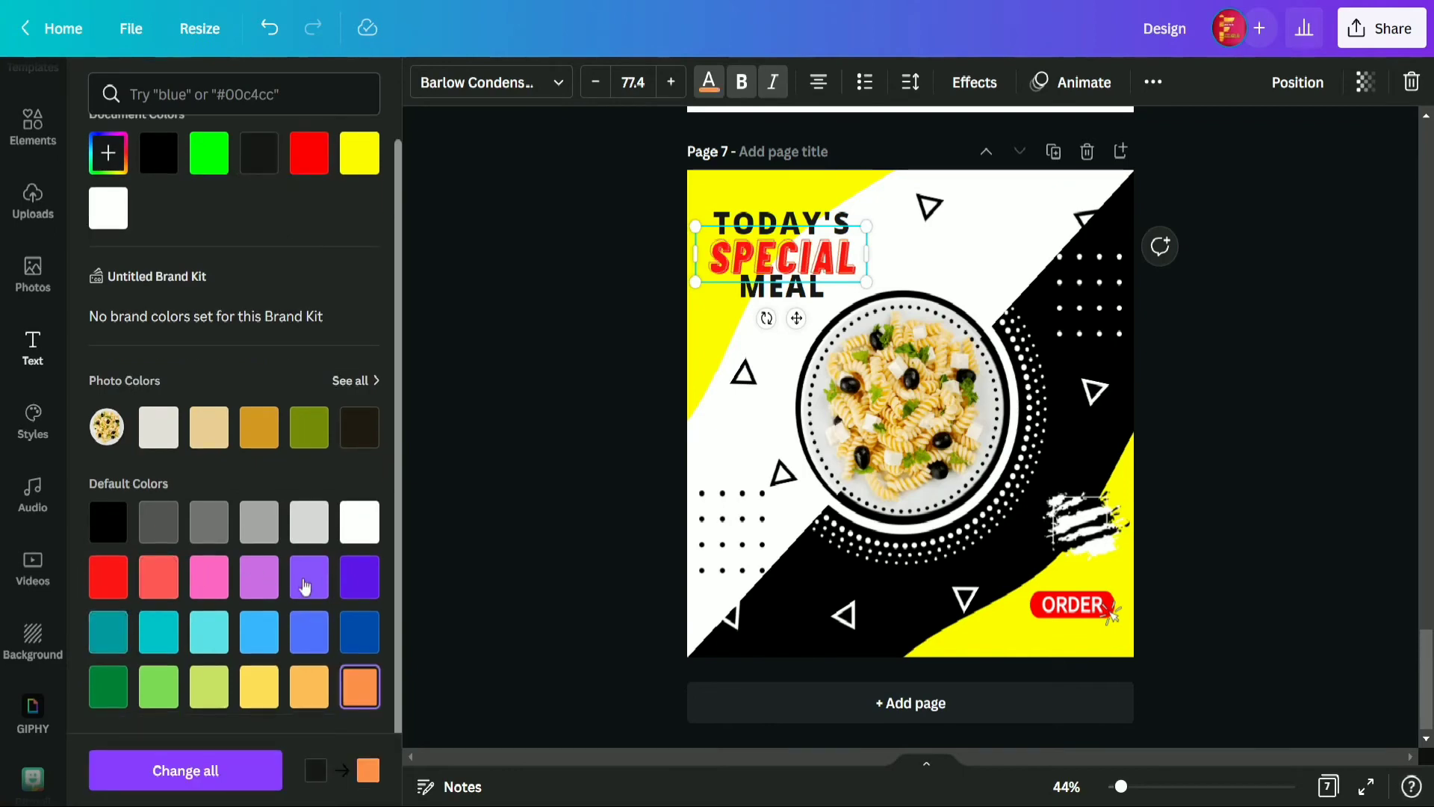
click(364, 636)
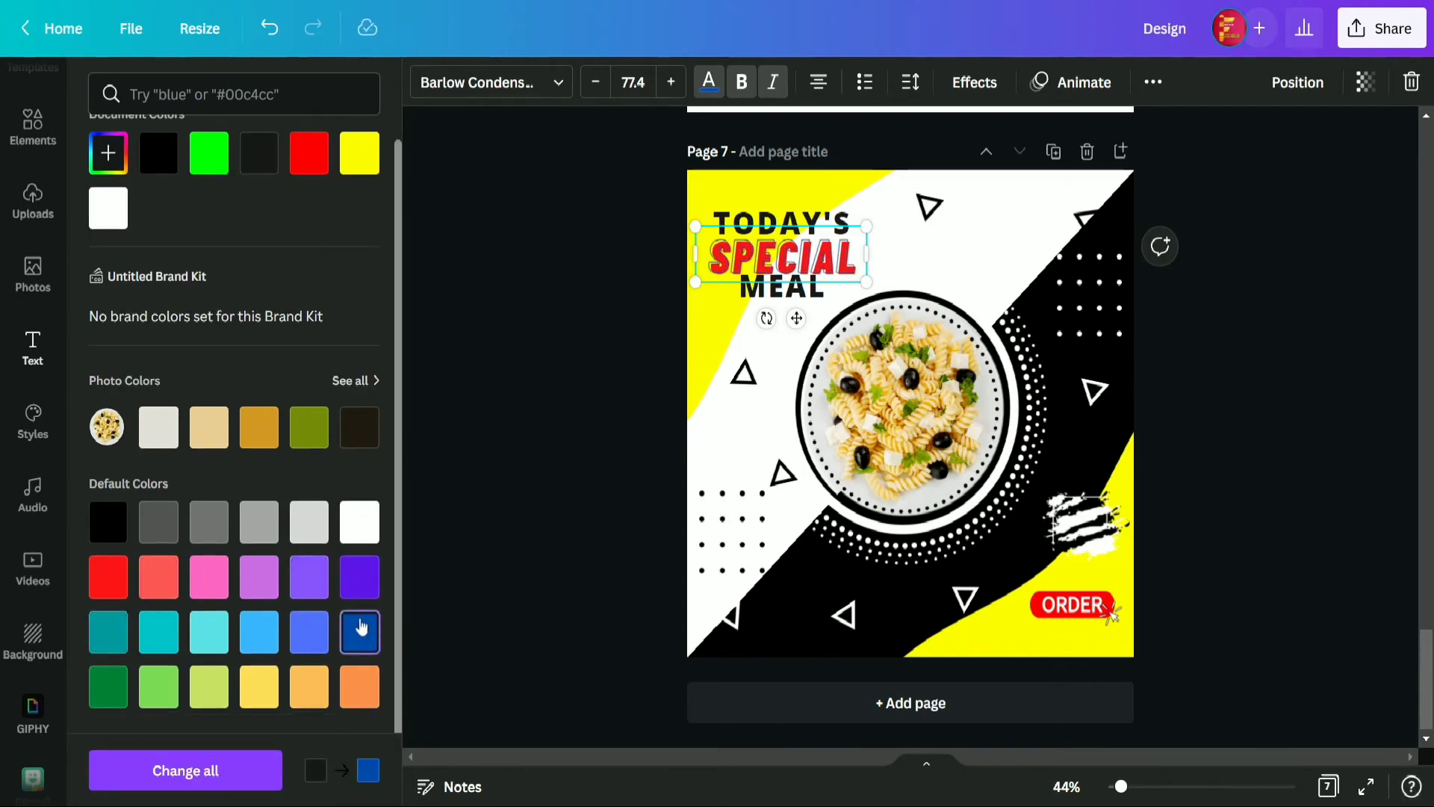
click(120, 530)
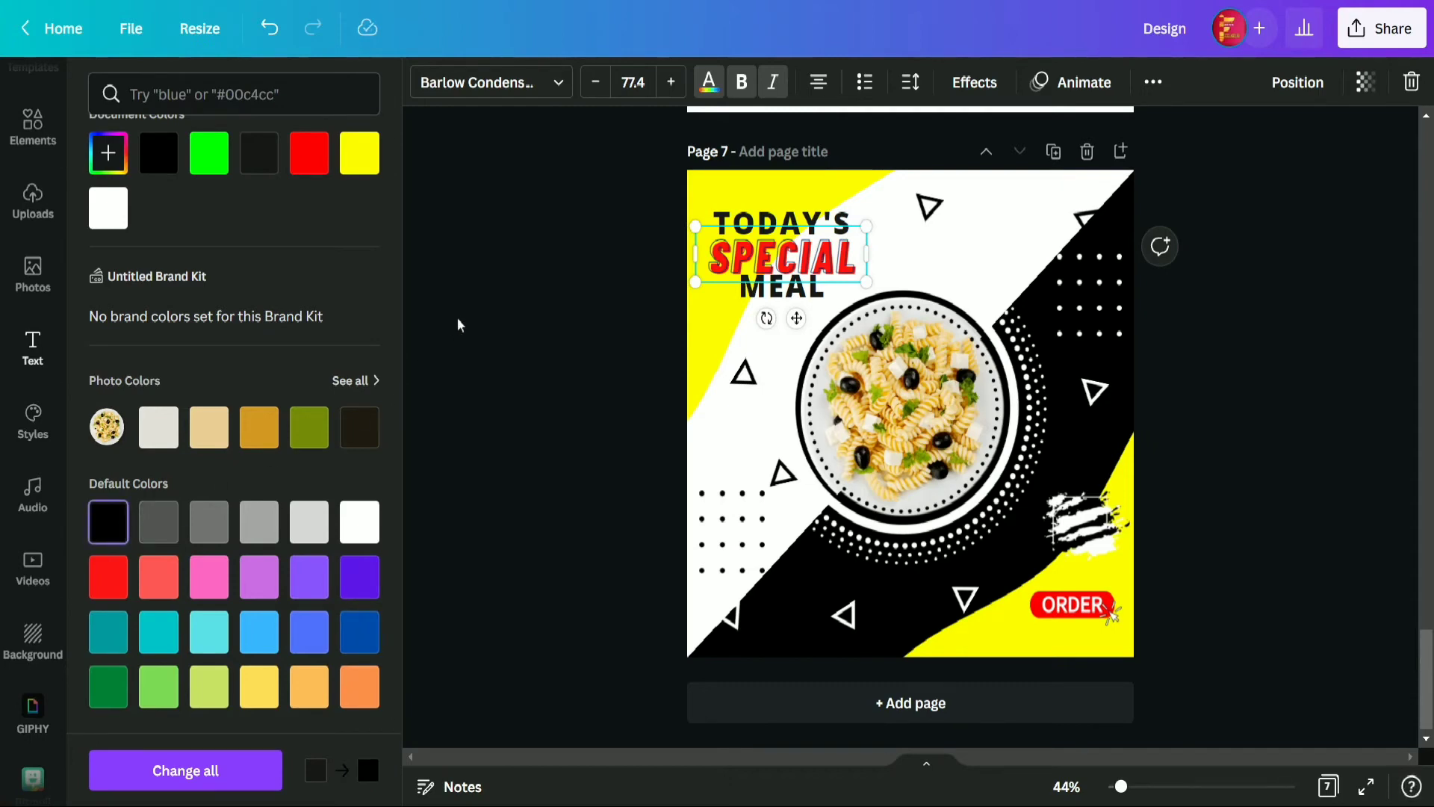
key(Escape)
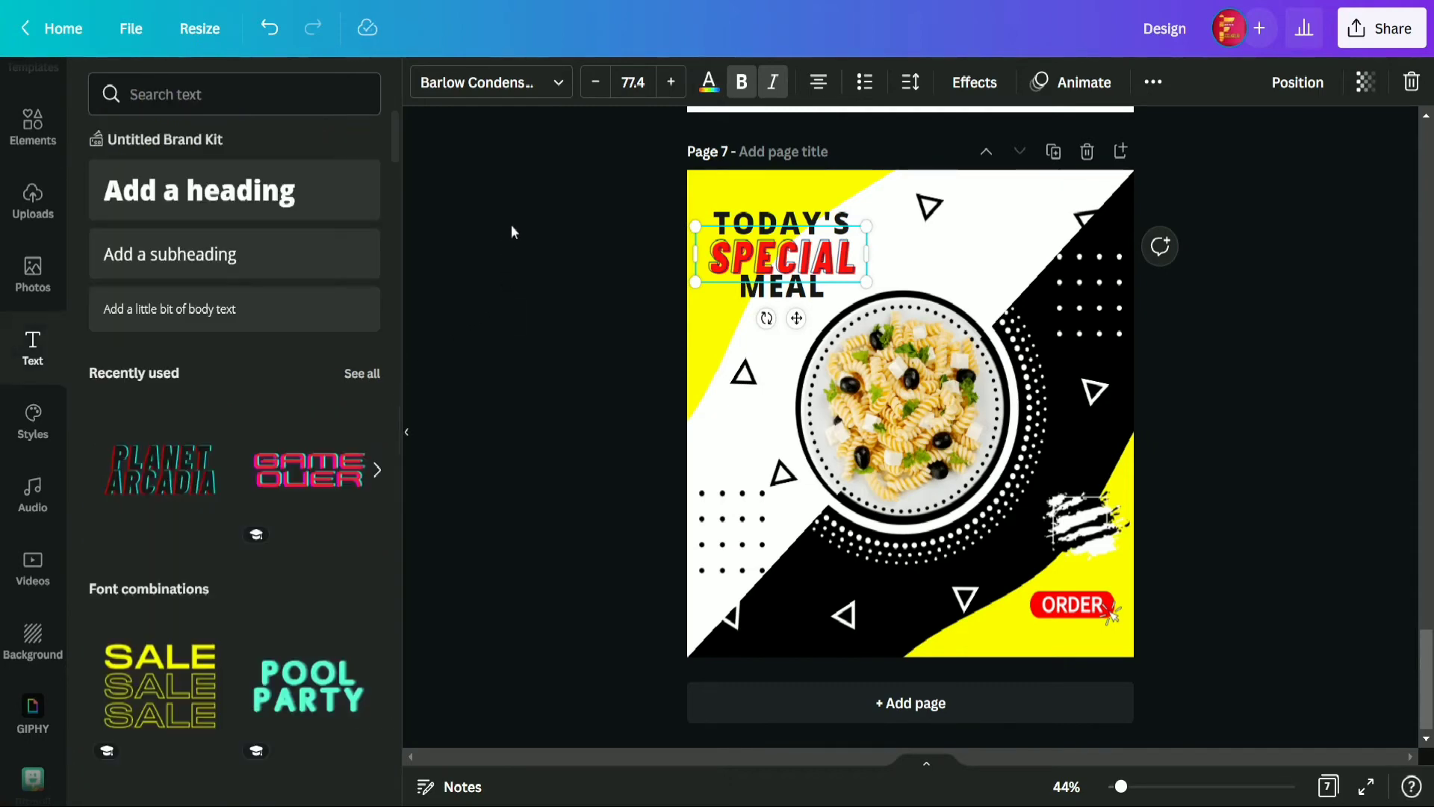
- Set the Splice effect on SPECIAL to direction -100 and thickness 90
click(977, 77)
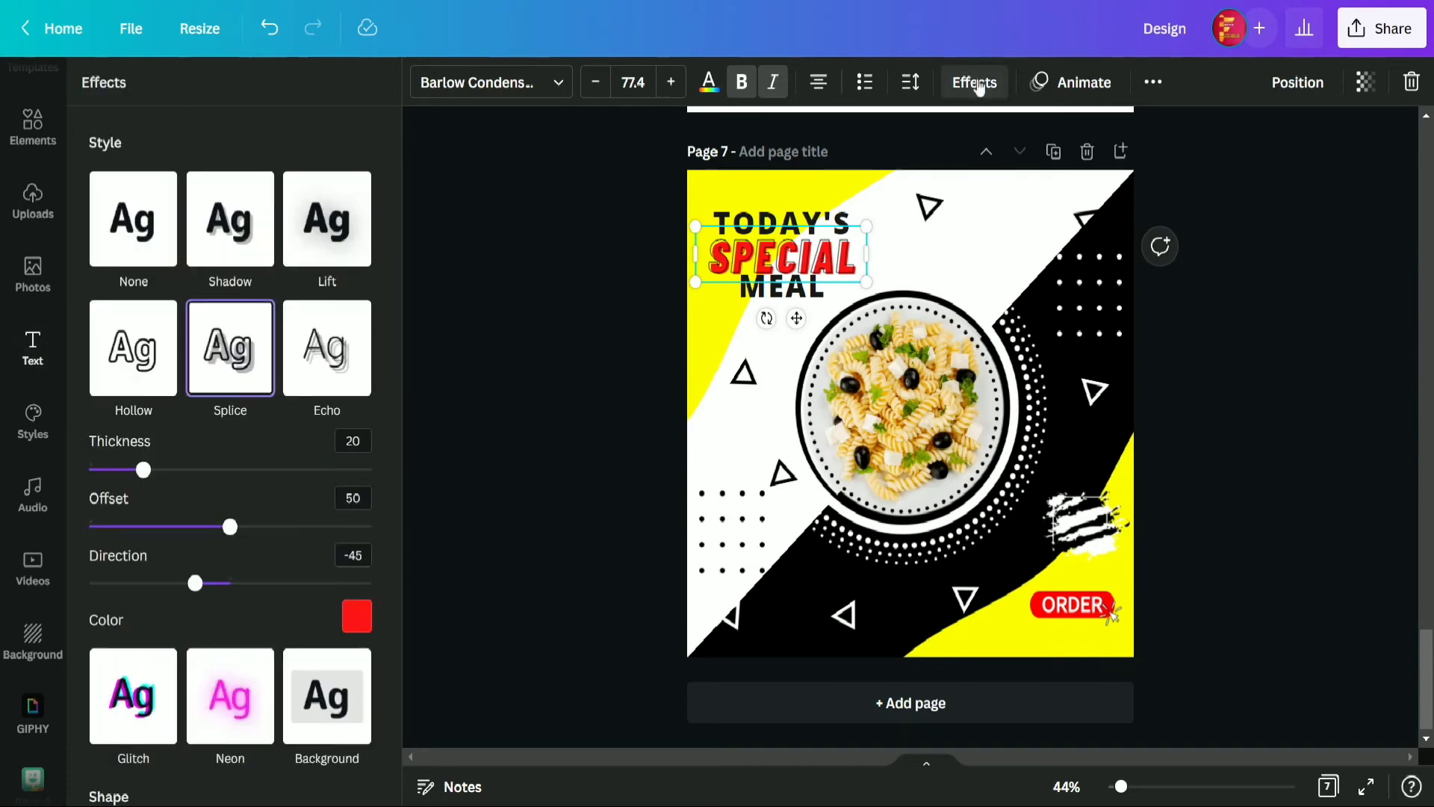
drag(197, 590, 151, 584)
mouse_move(235, 530)
mouse_down()
mouse_move(320, 530)
mouse_move(217, 529)
mouse_move(231, 531)
mouse_up()
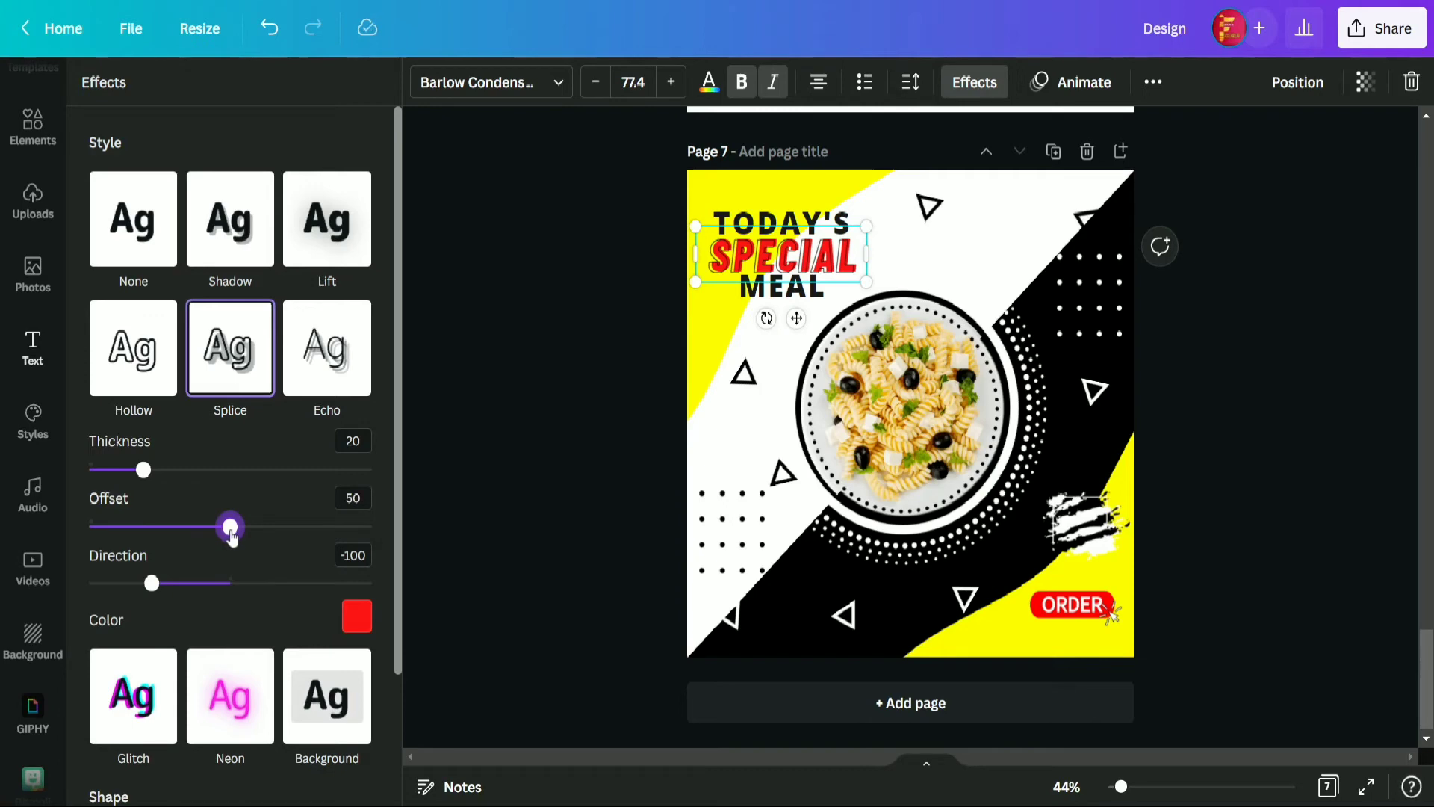
drag(143, 469, 344, 487)
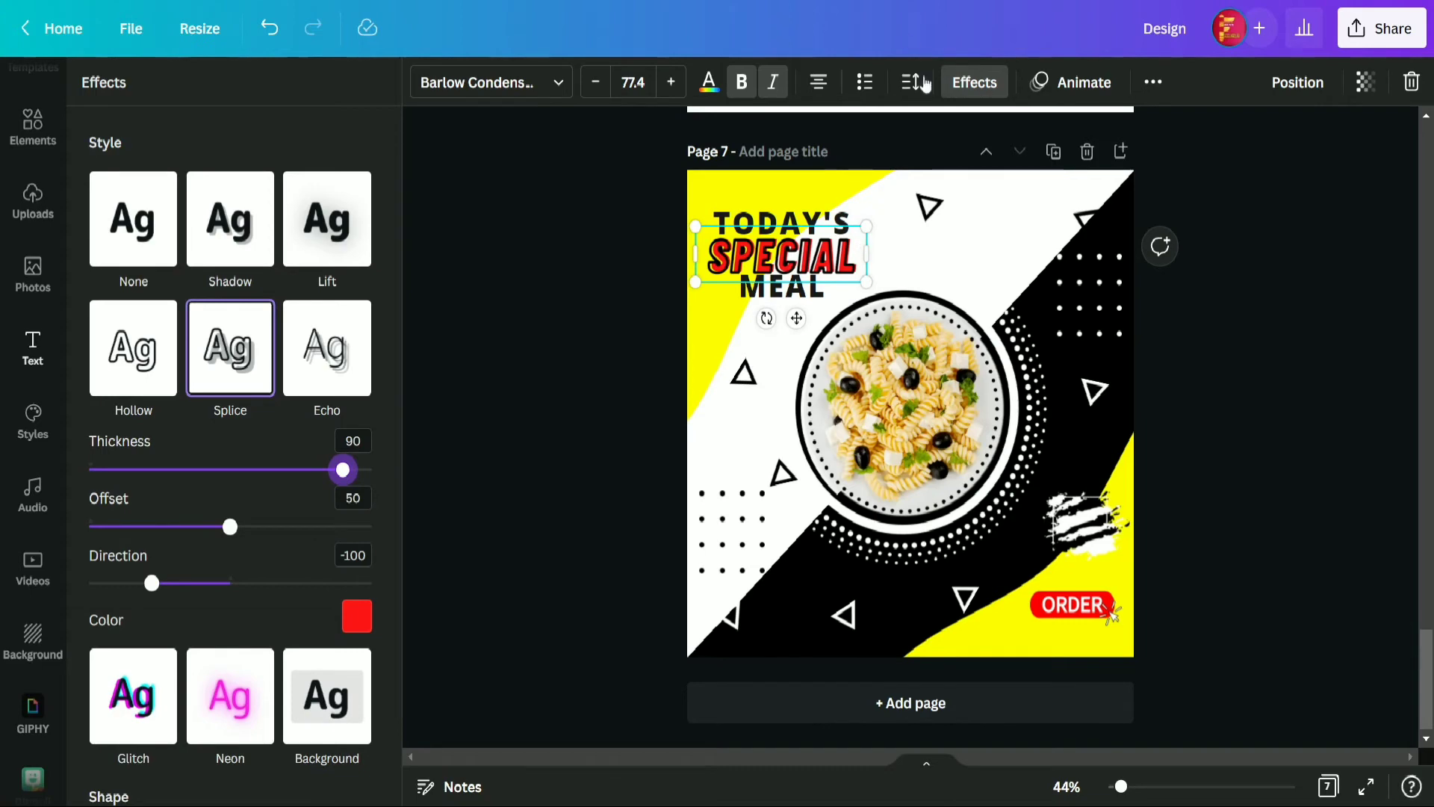
- Set the letter spacing of the SPECIAL text to 130
click(913, 83)
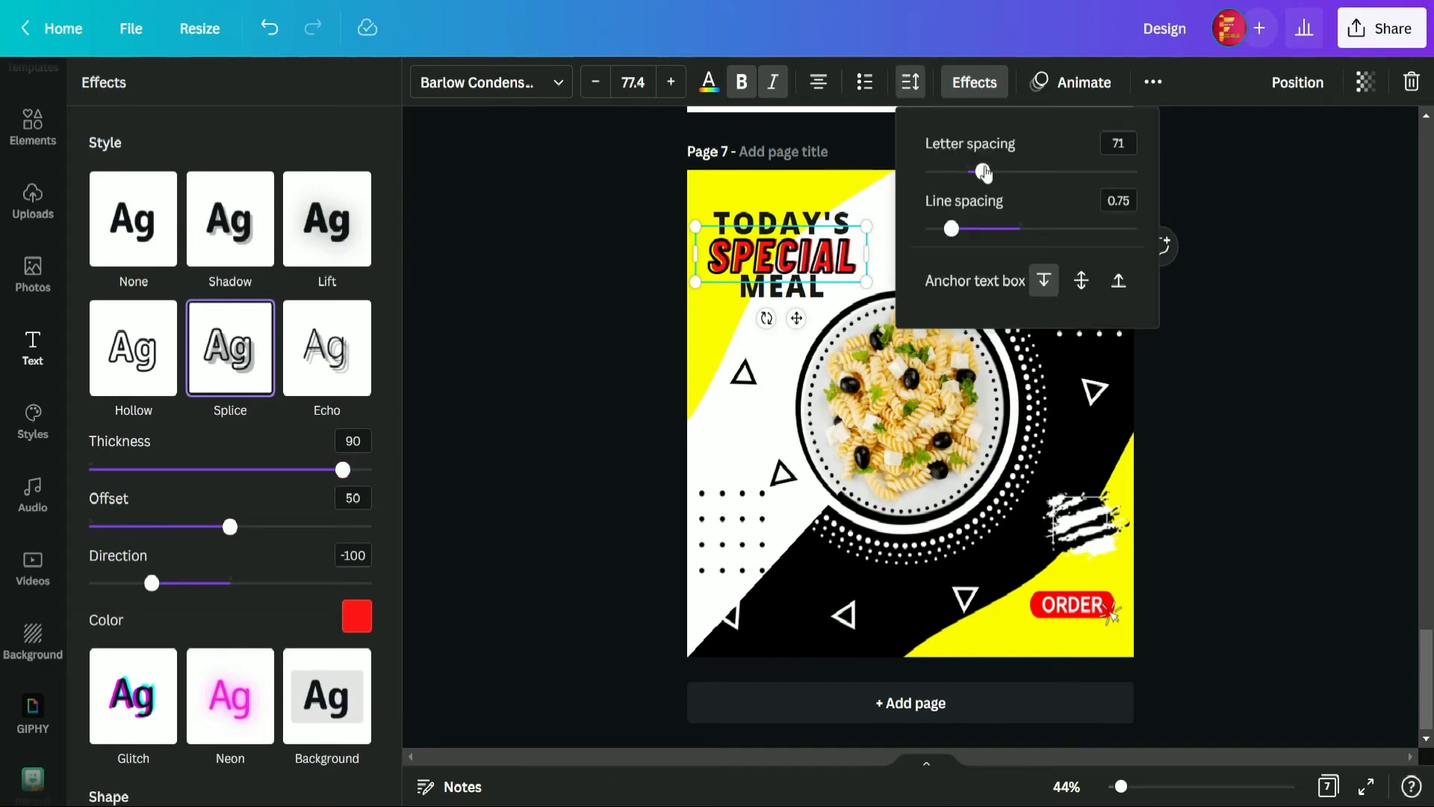
drag(985, 174, 996, 172)
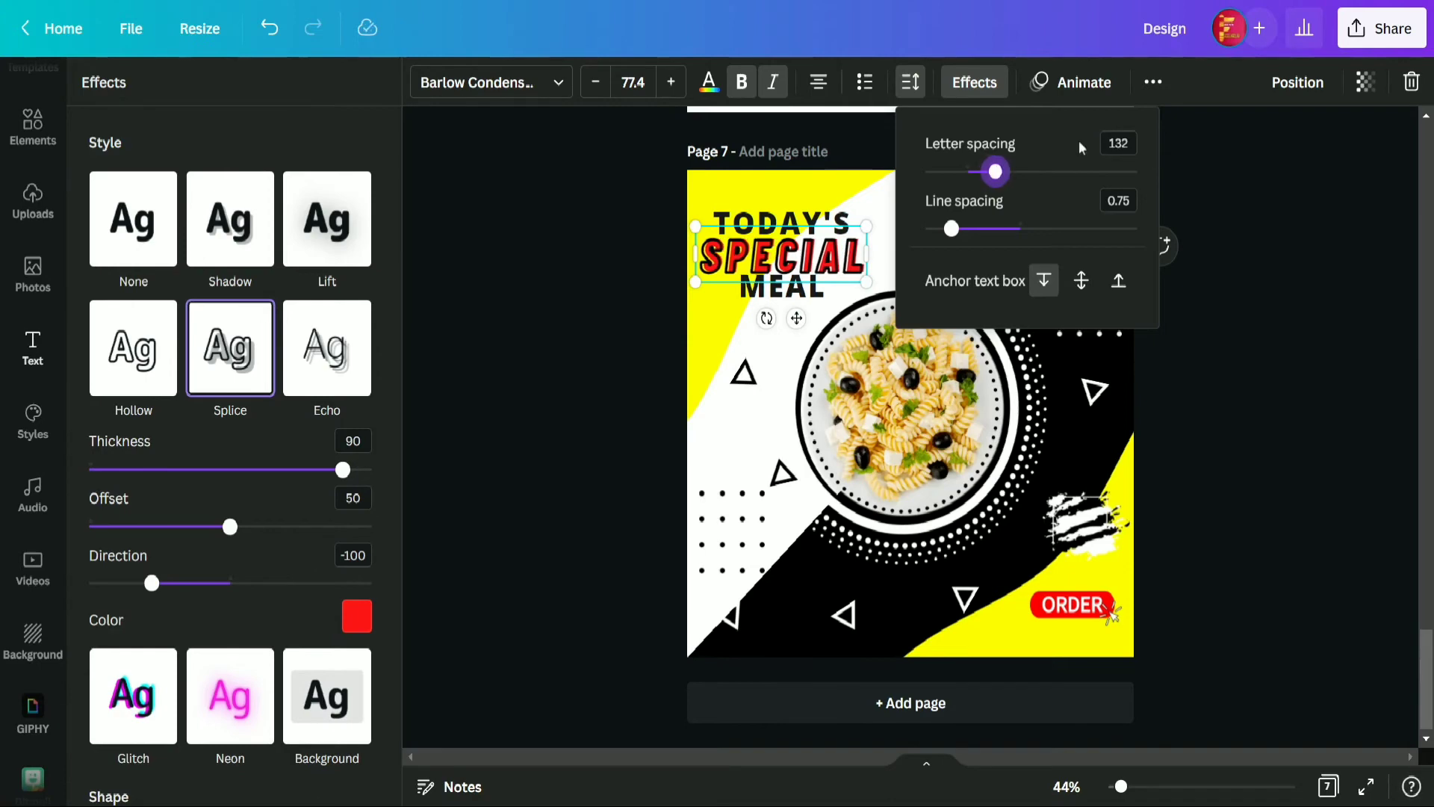
click(1122, 142)
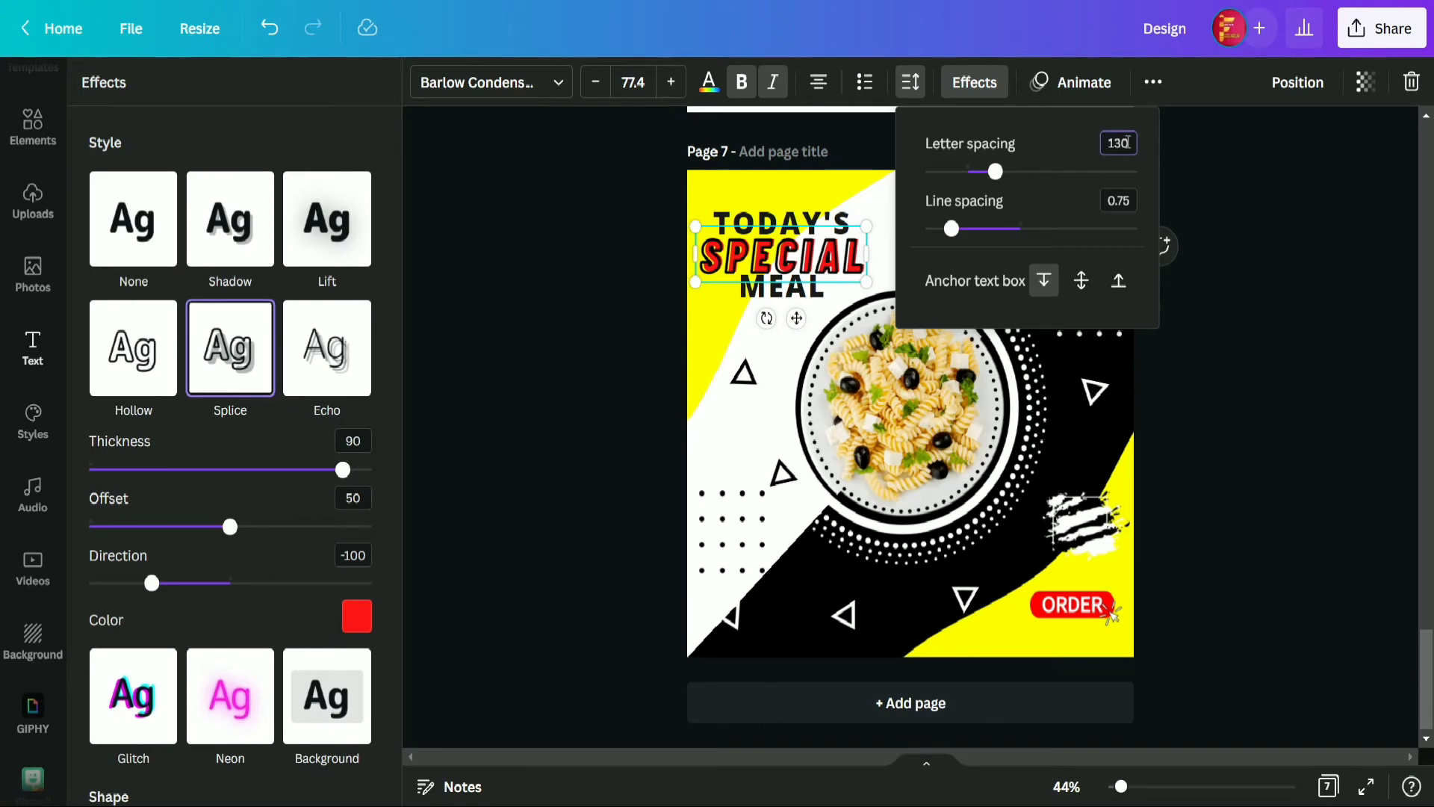
click(496, 254)
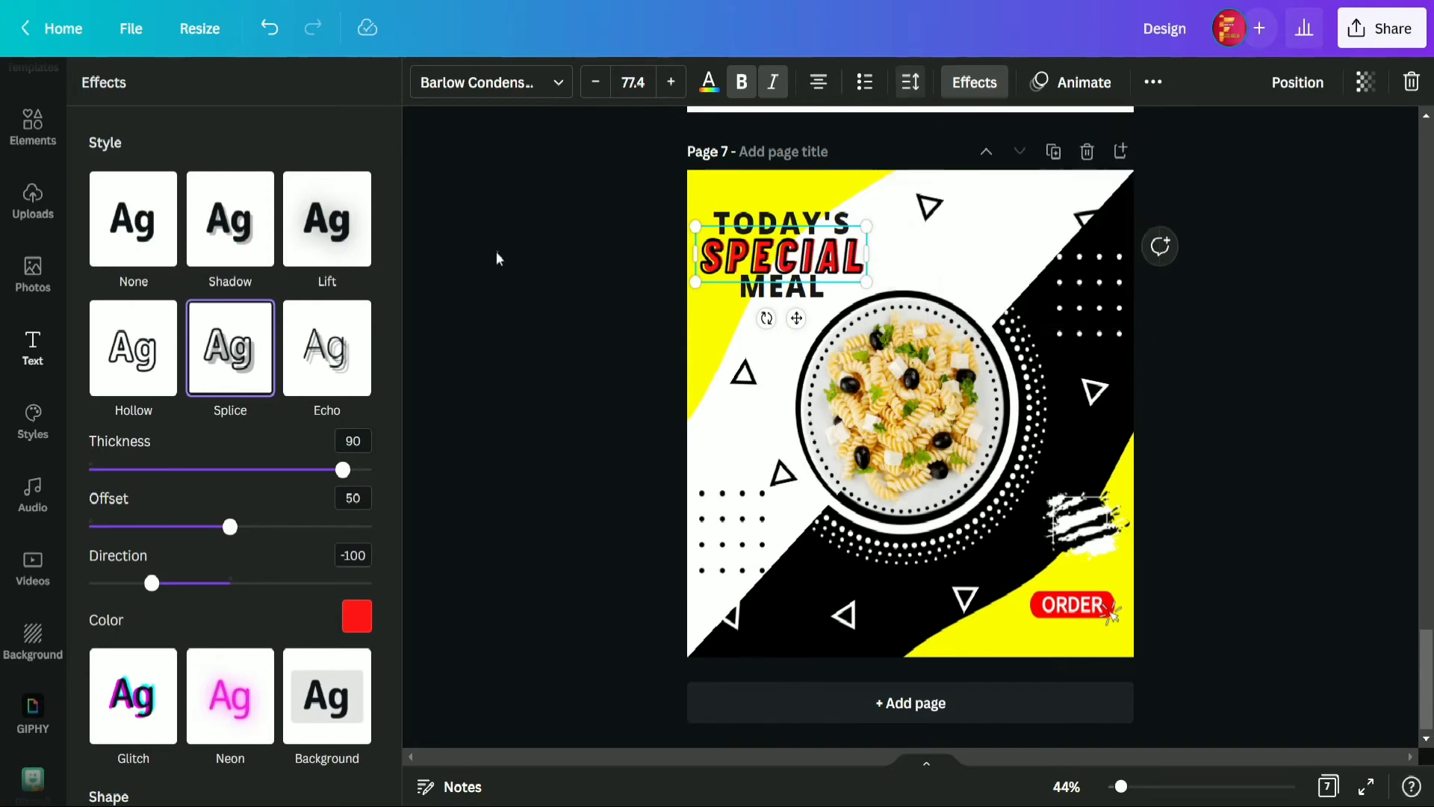
click(496, 253)
- Group SPECIAL with the TODAY'S MEAL heading and slightly enlarge and reposition the grouped headline in the post's upper-left area
click(702, 261)
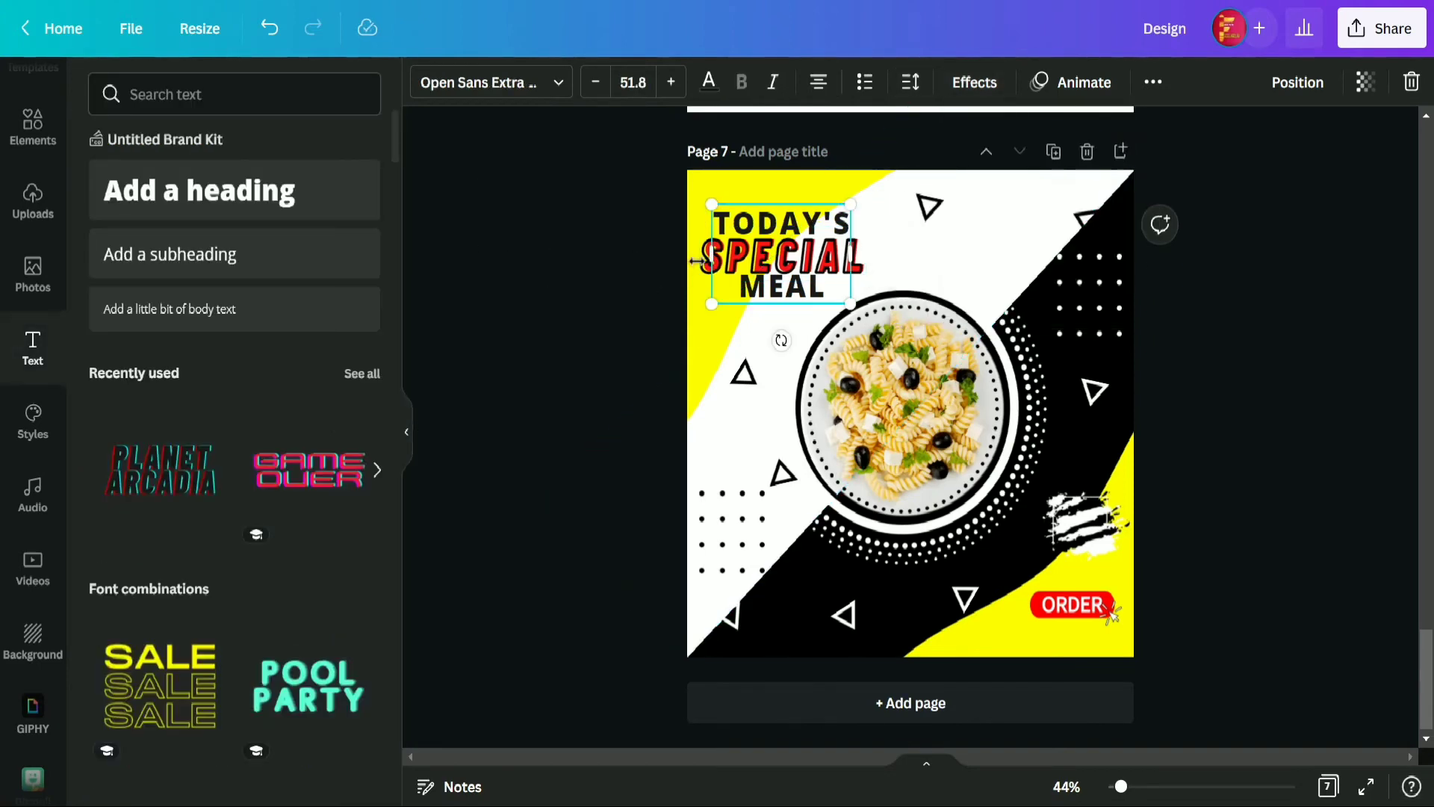
click(617, 282)
click(756, 237)
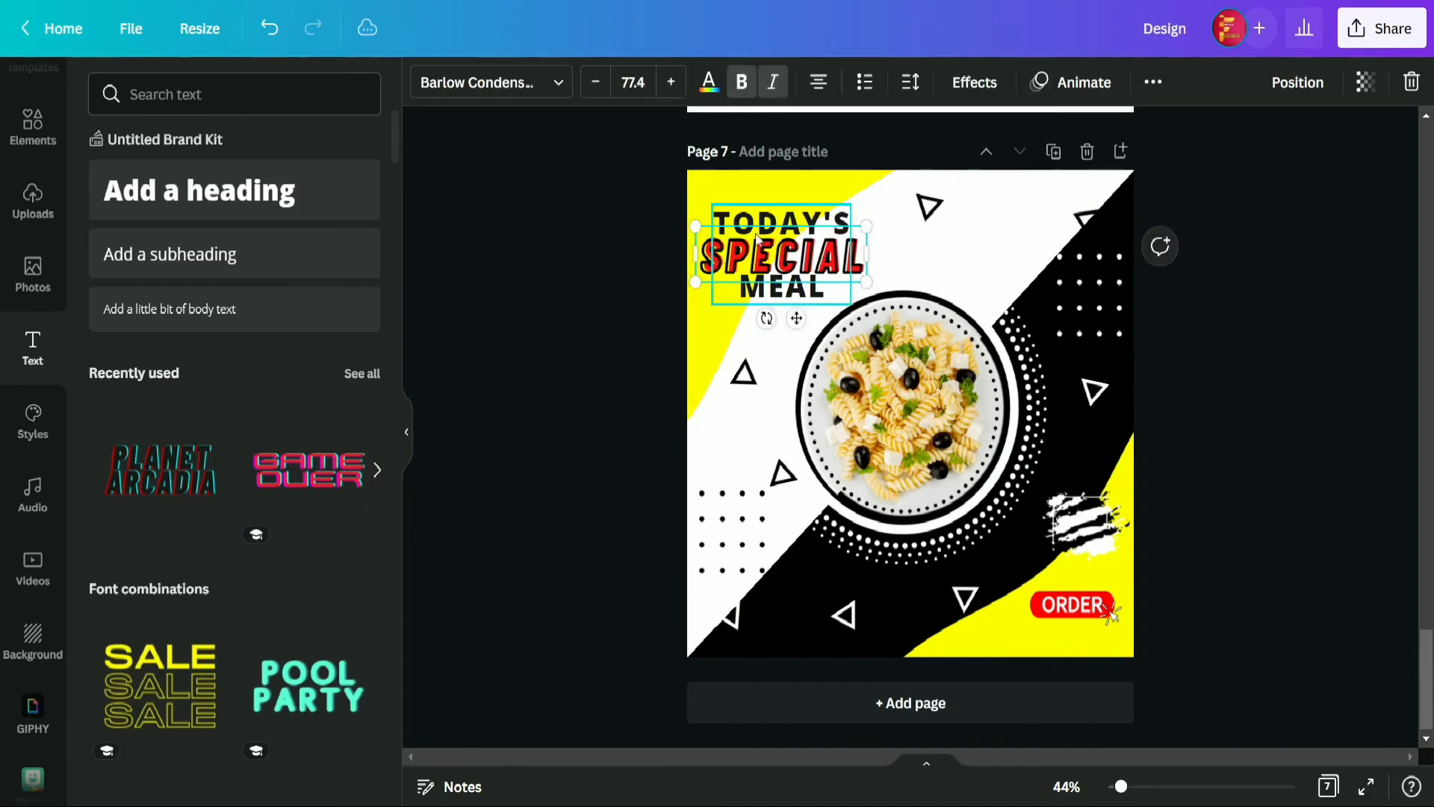
shift+click(799, 214)
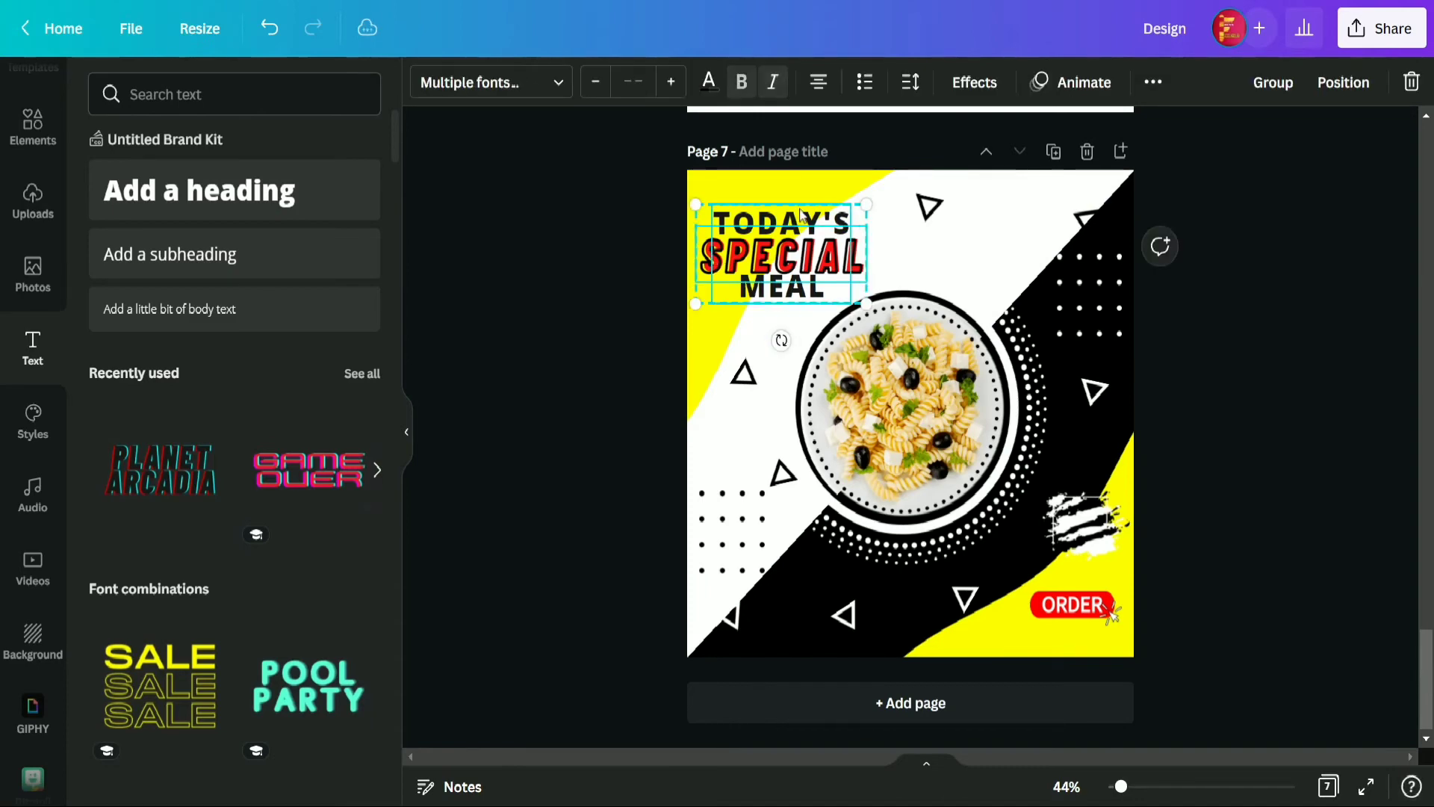
click(1272, 82)
drag(875, 306, 887, 317)
click(1255, 384)
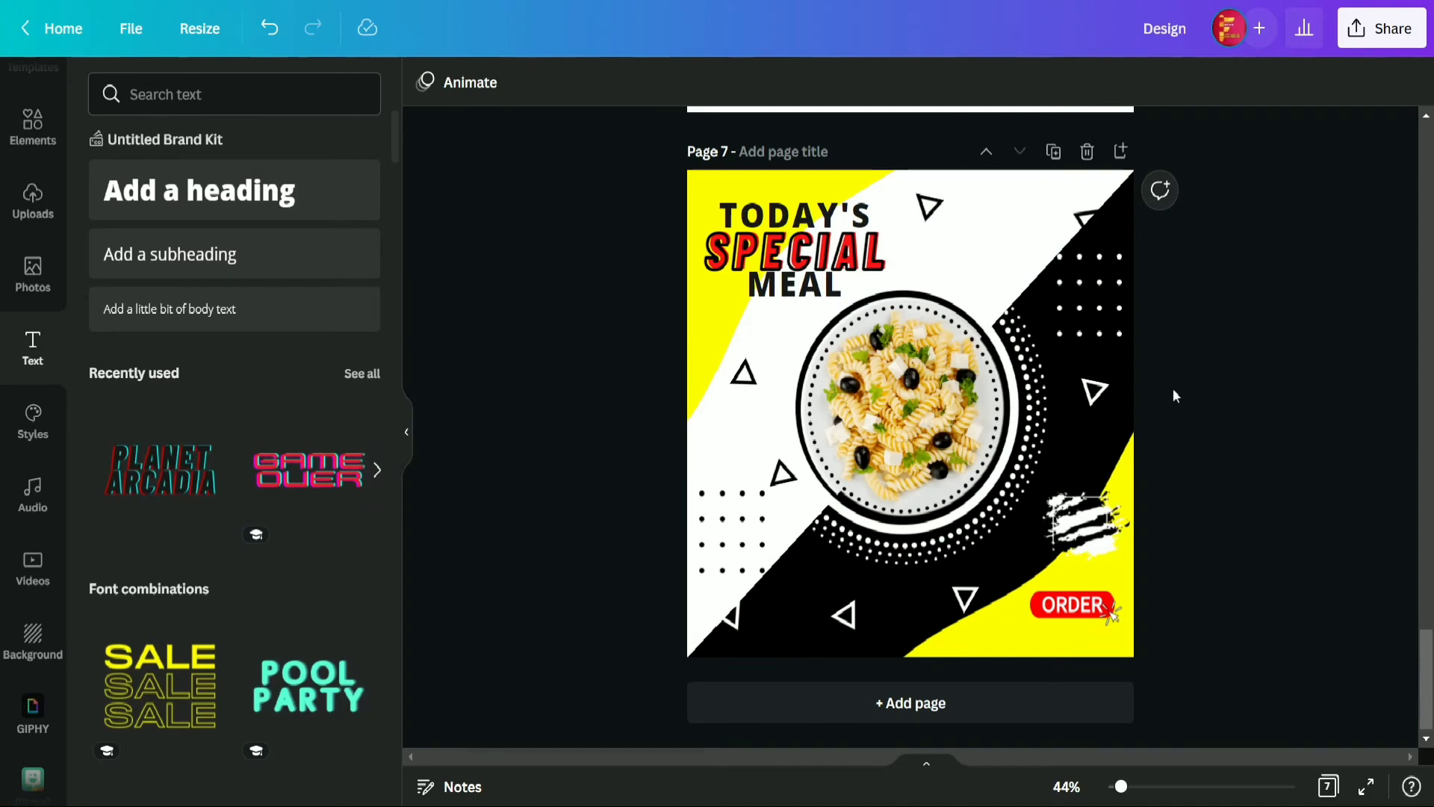
- Search the elements library for website and add the plain black globe icon to page 7
scroll(5, 396, up, 9)
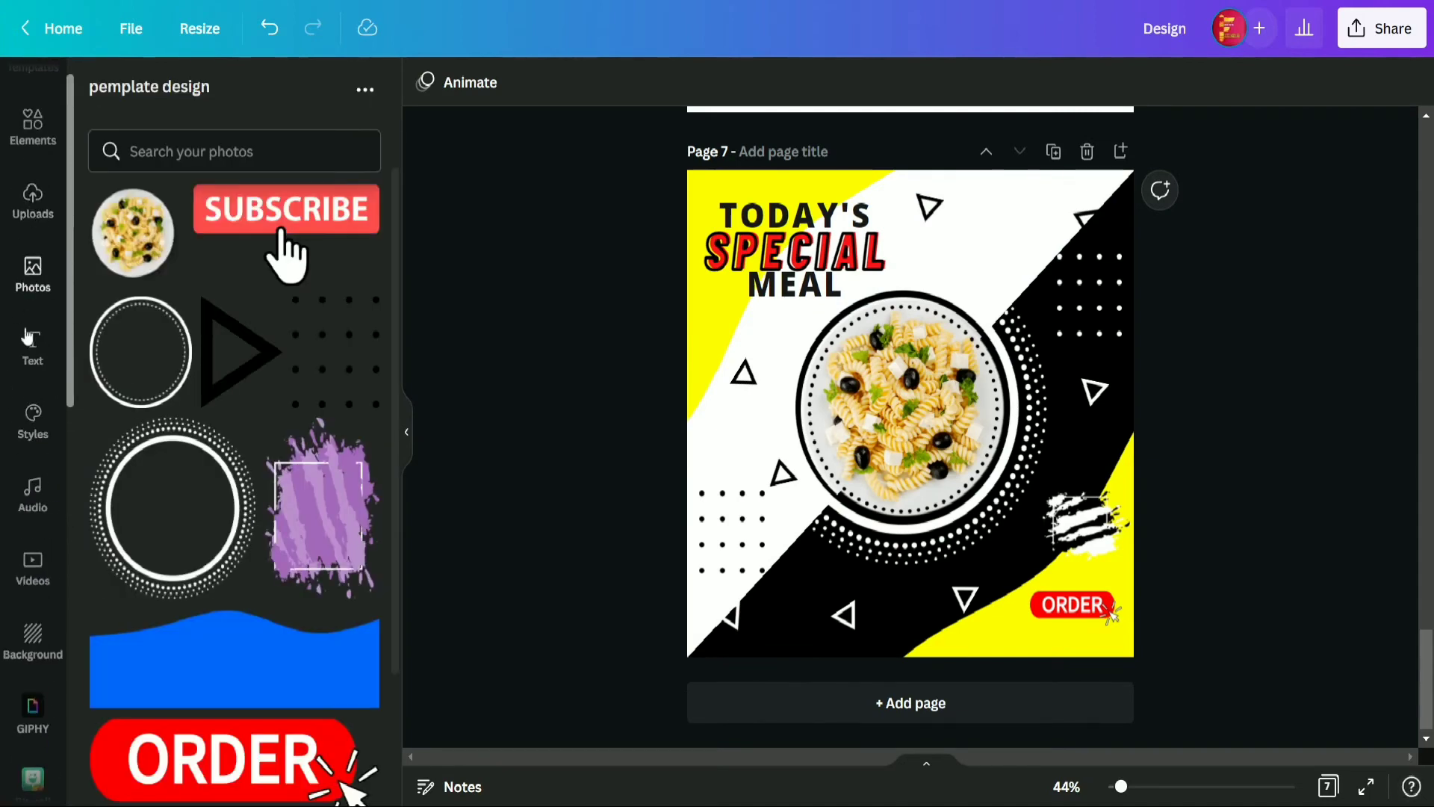
scroll(28, 333, up, 1)
click(32, 168)
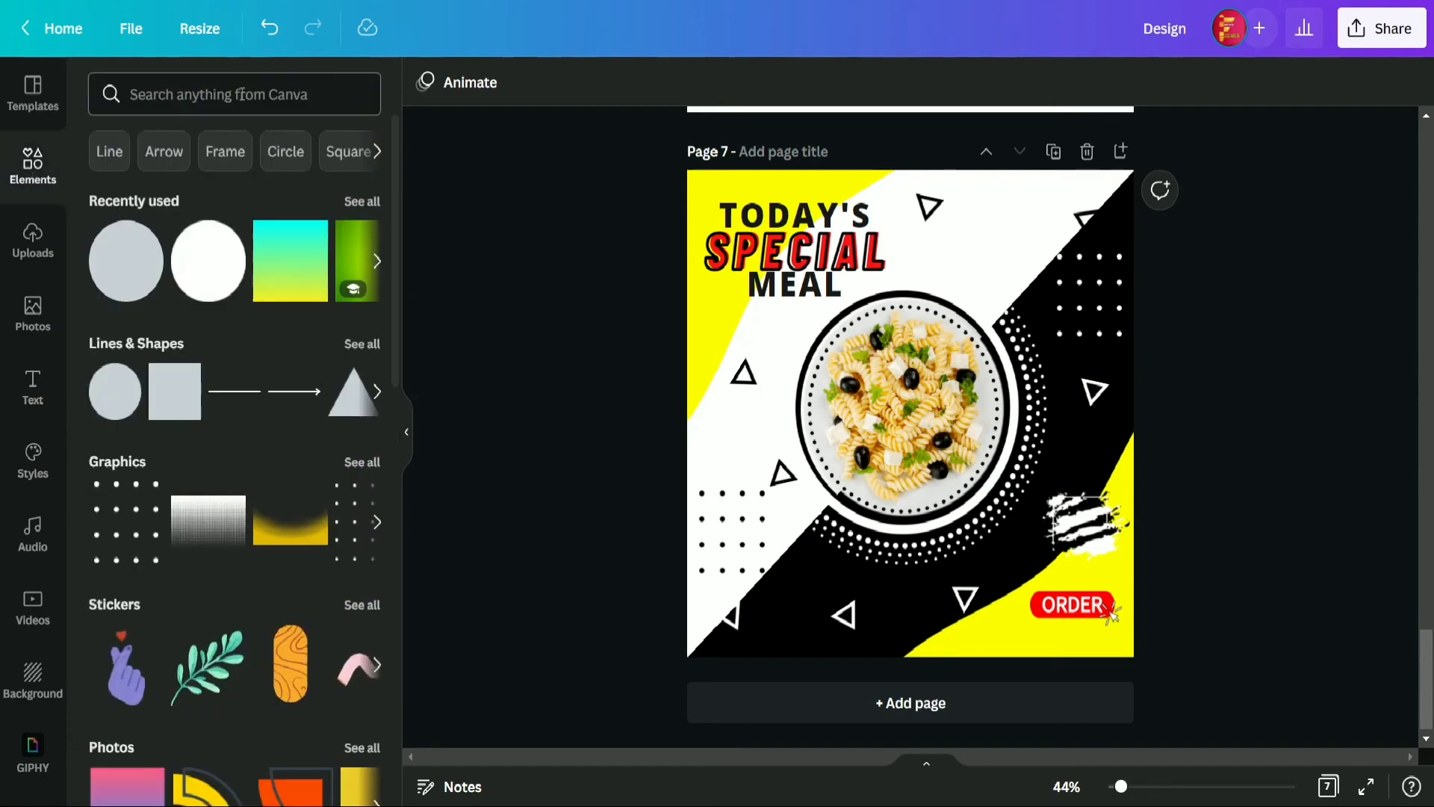
click(253, 82)
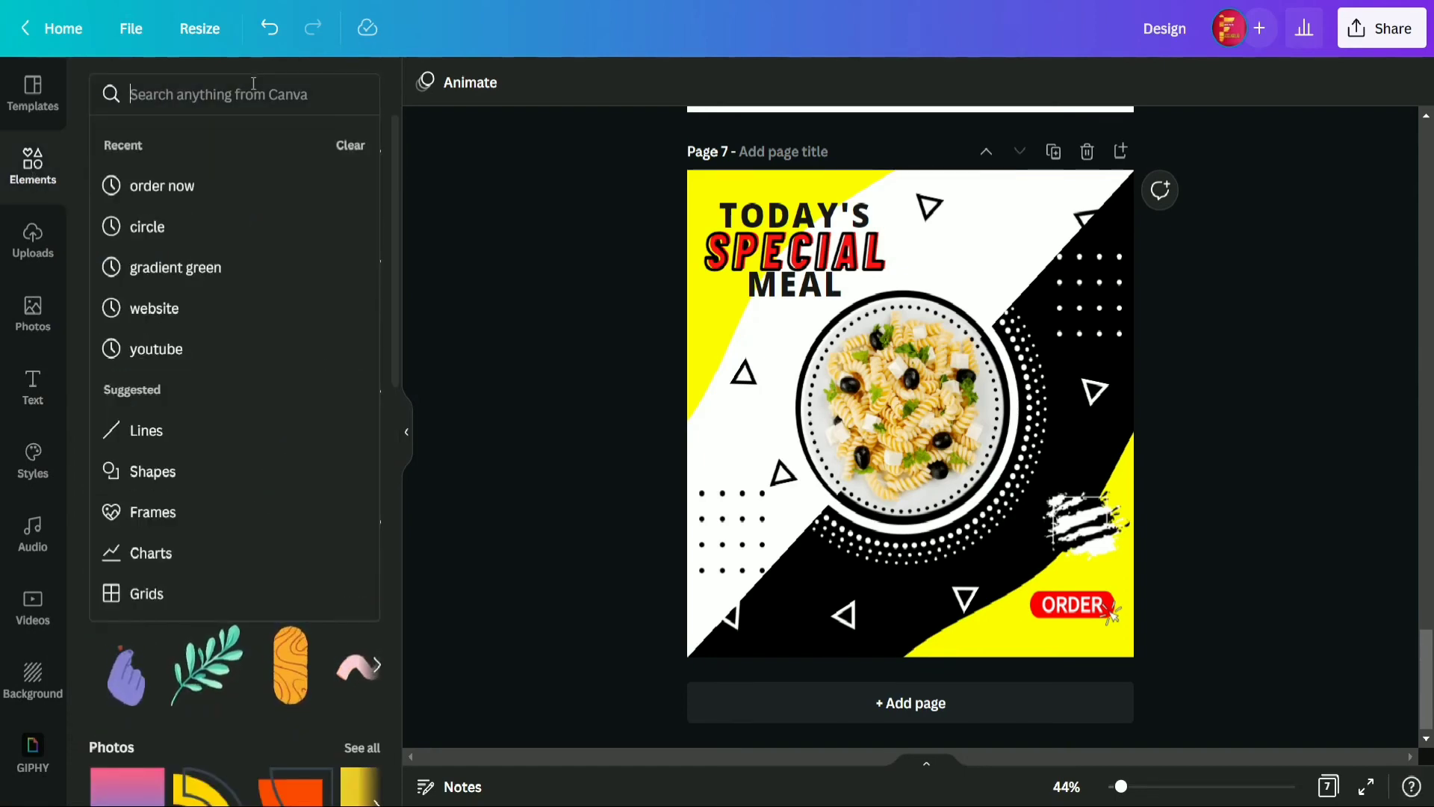
text(we)
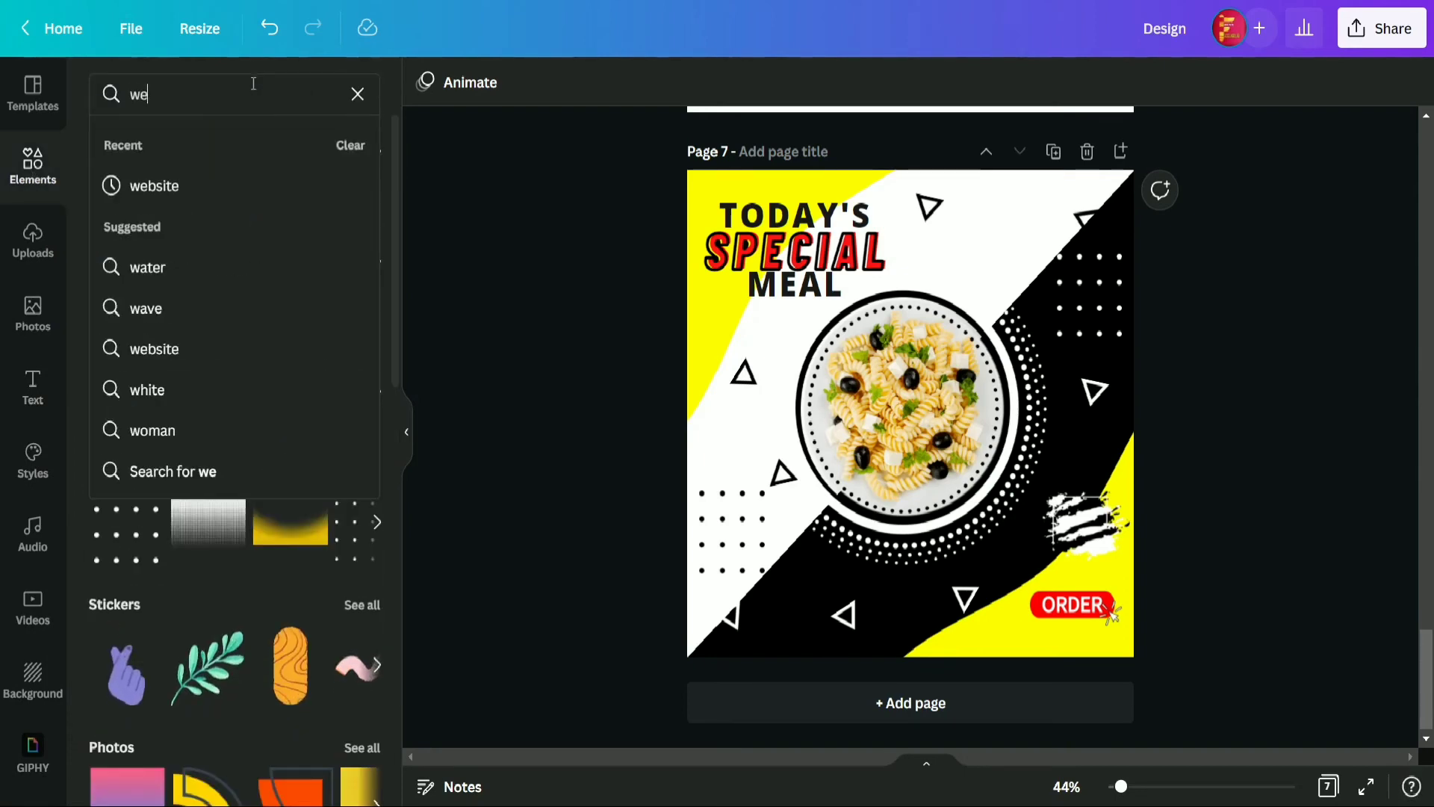
text(bsite)
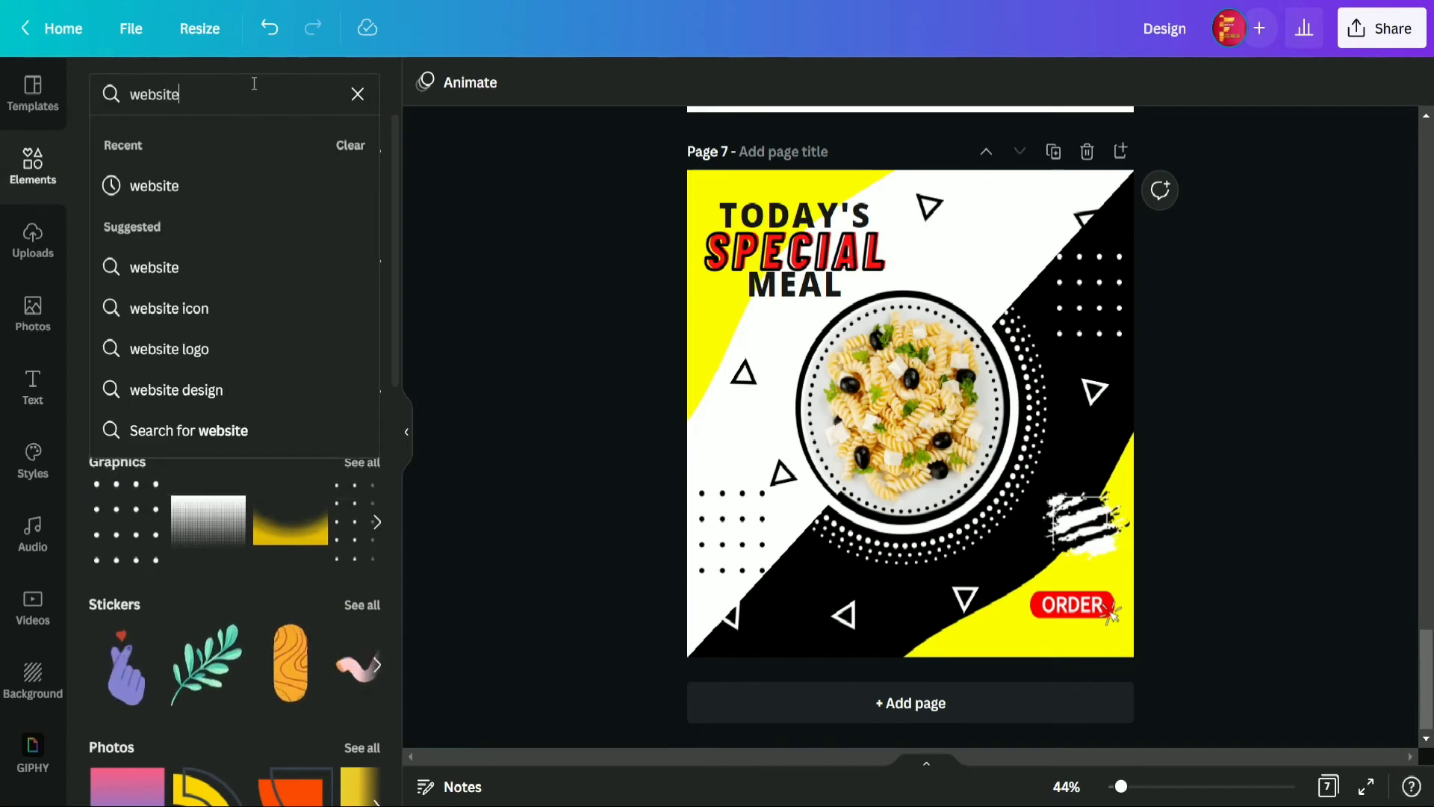
key(Return)
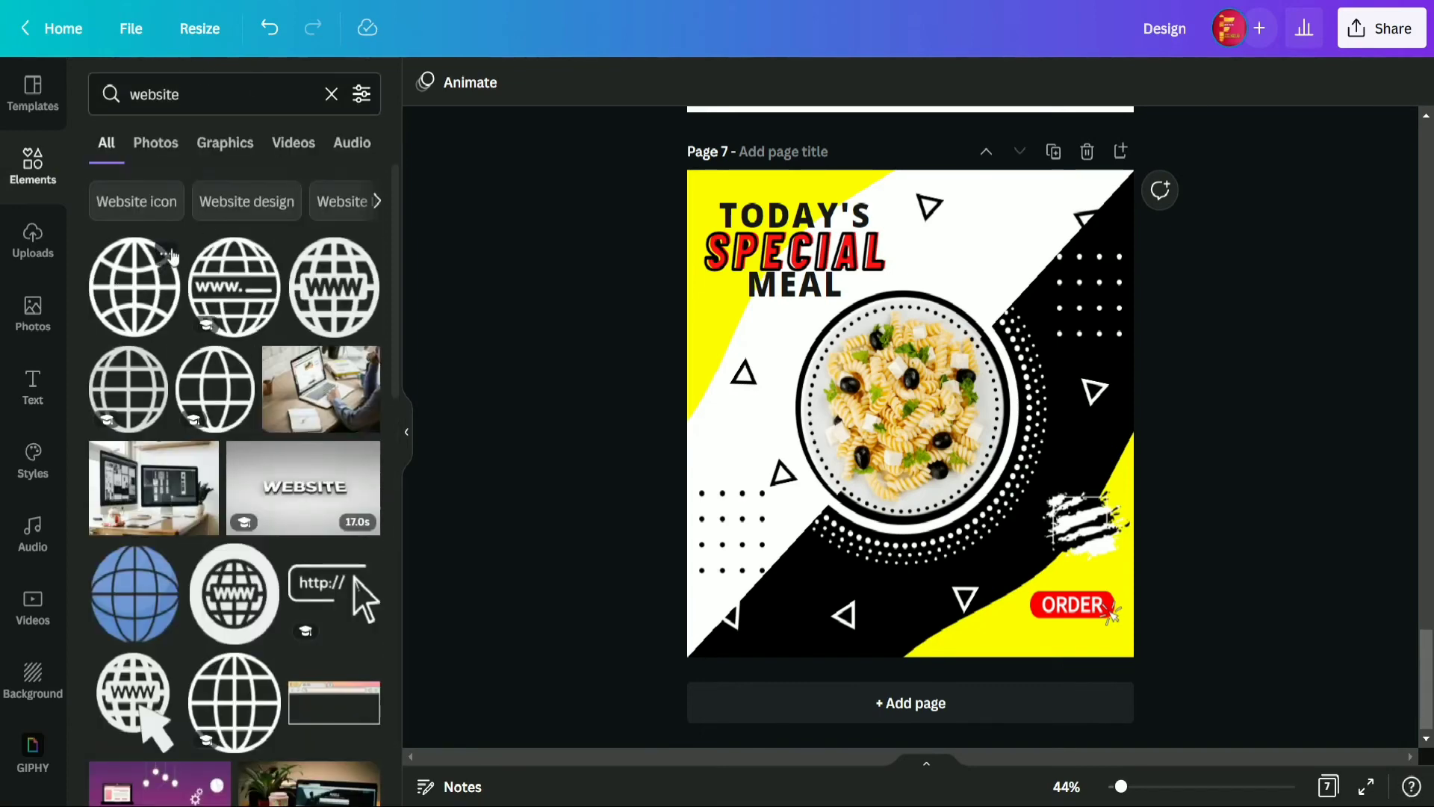
click(168, 255)
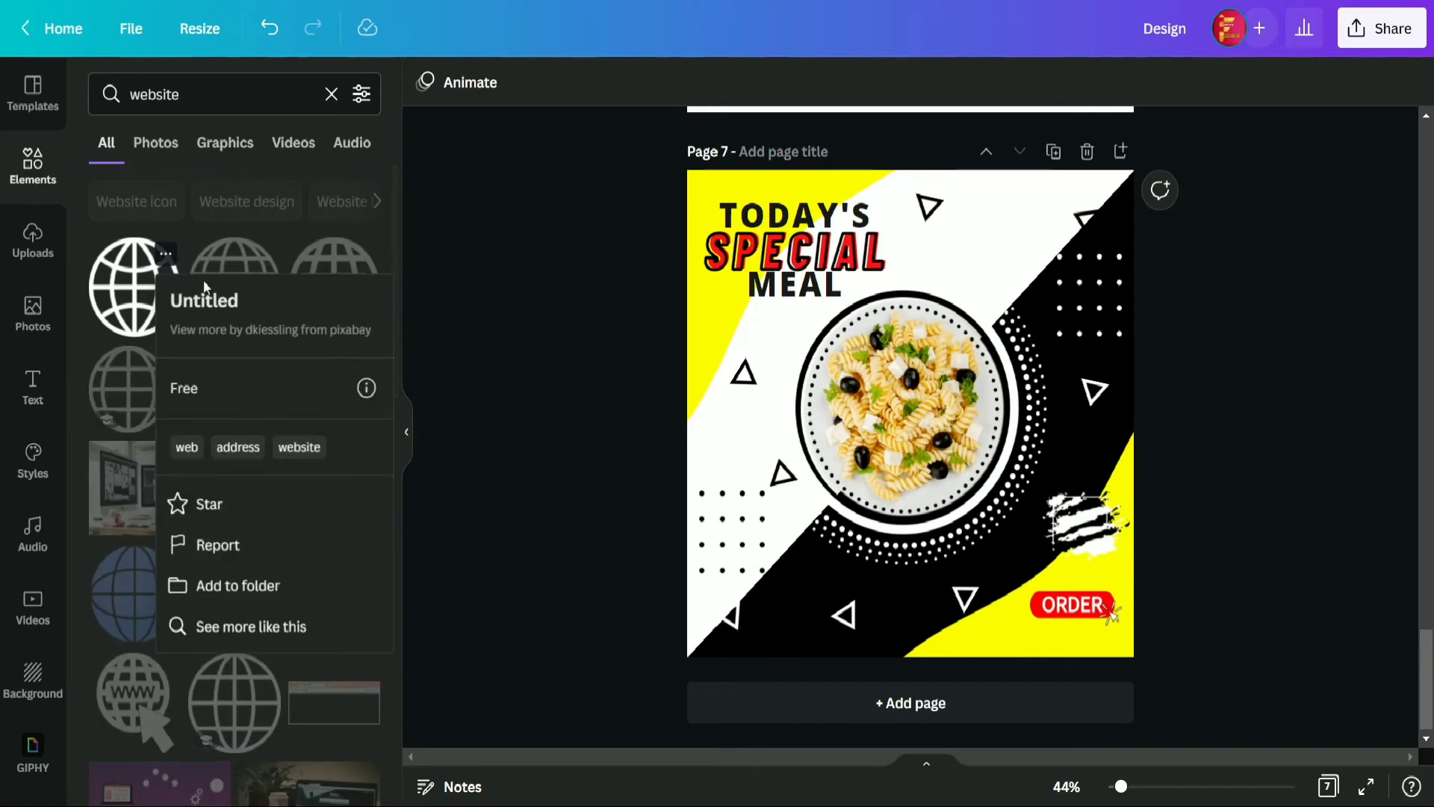
click(127, 293)
click(126, 293)
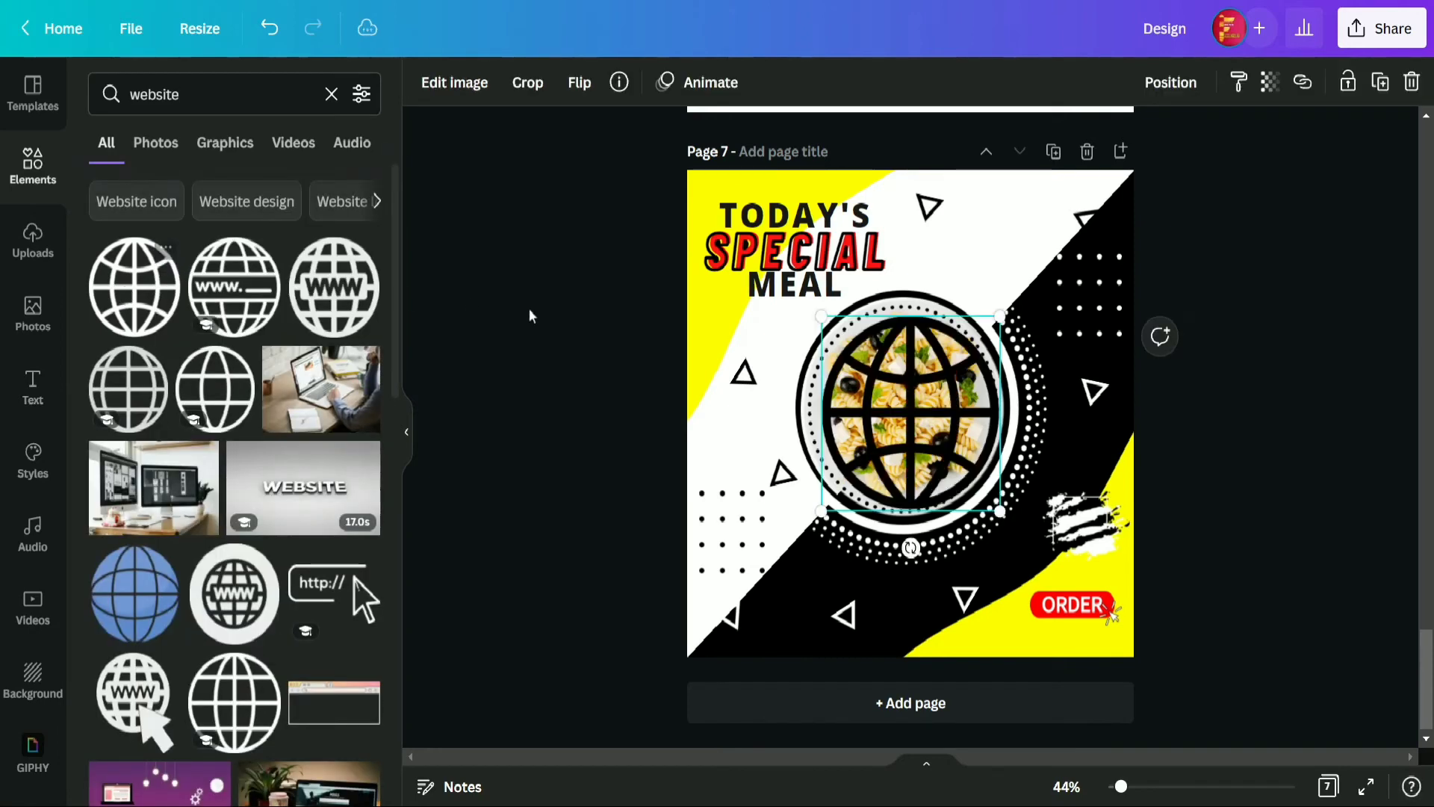
click(408, 433)
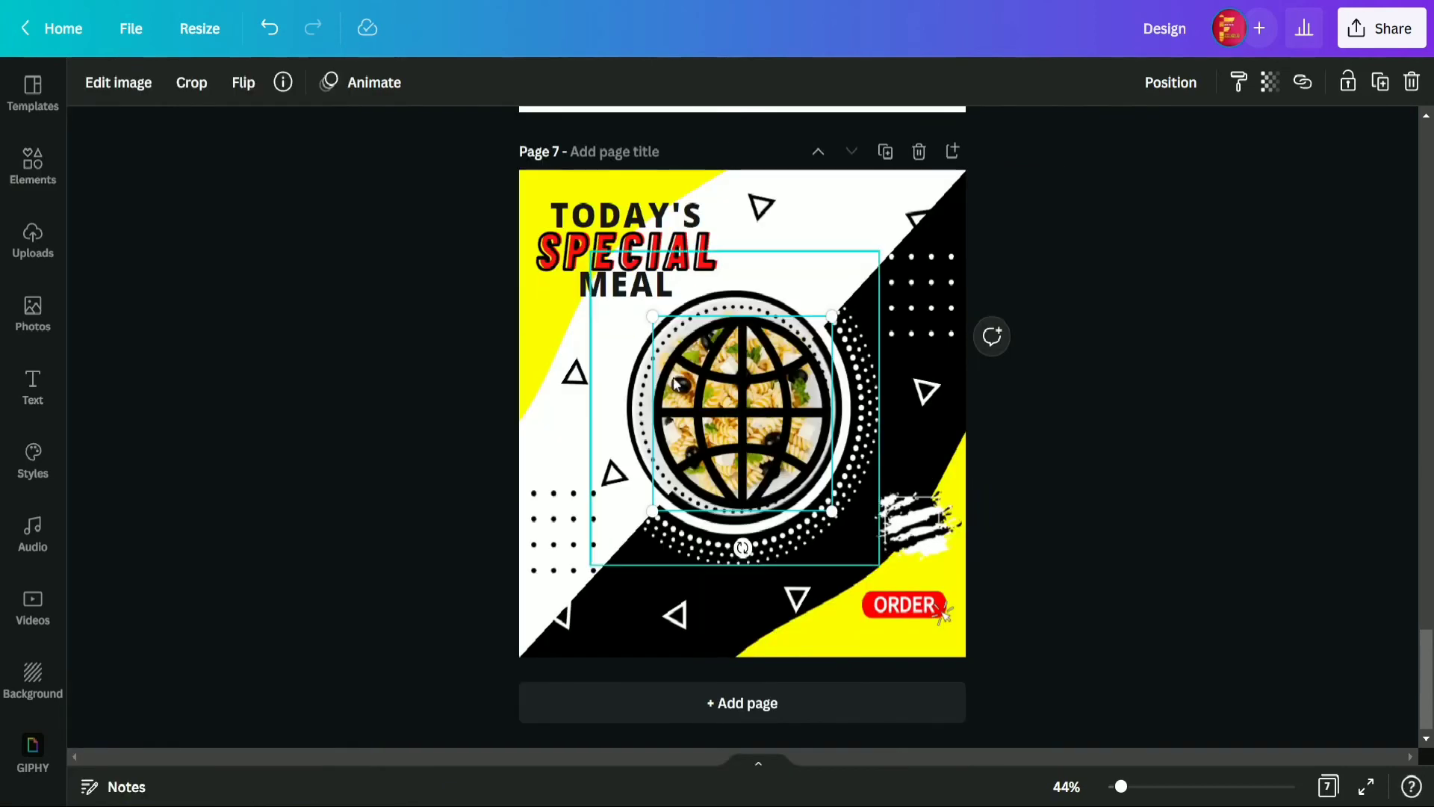
click(397, 361)
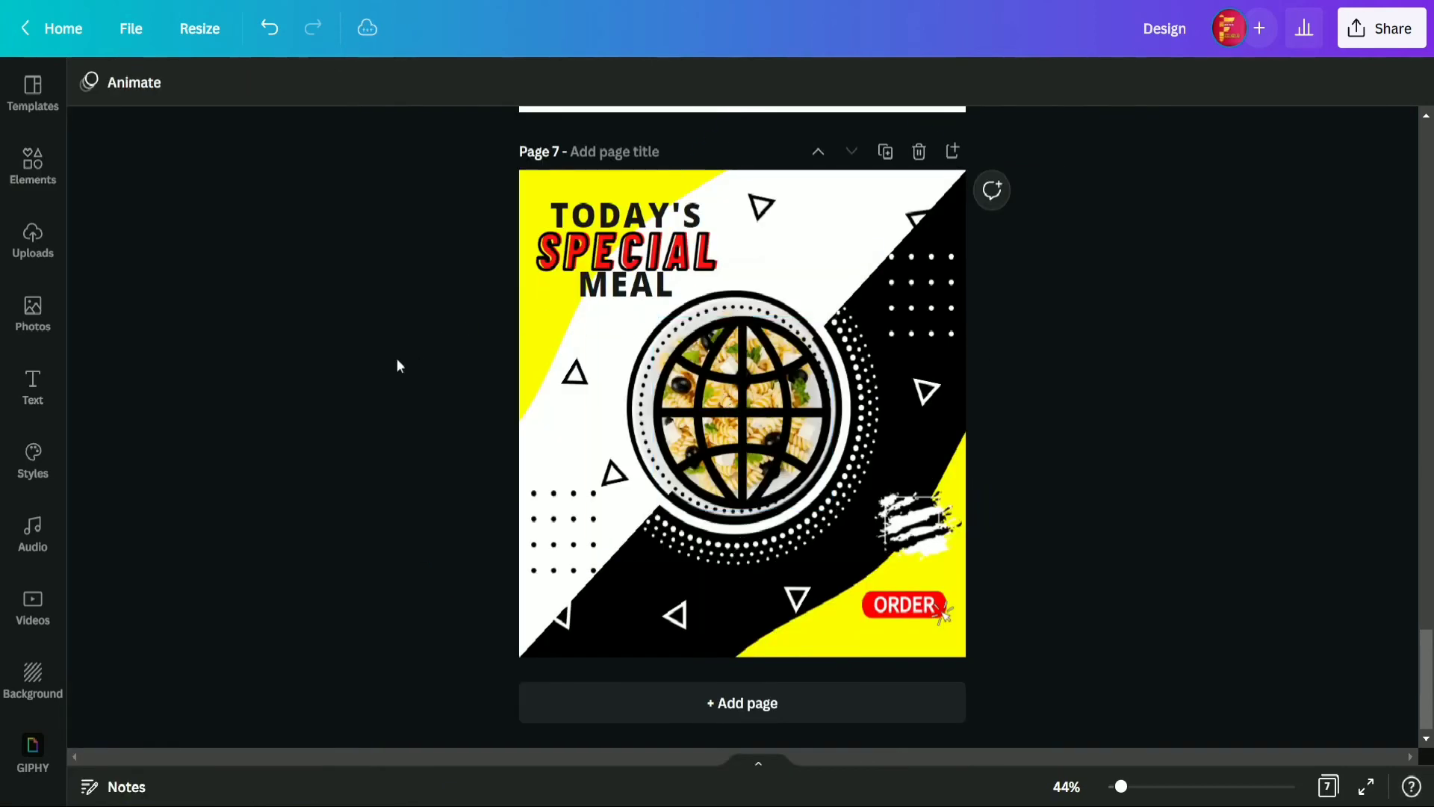
- Shrink the globe icon to a small size and place it in the yellow corner, below and left of the ORDER graphic
click(752, 435)
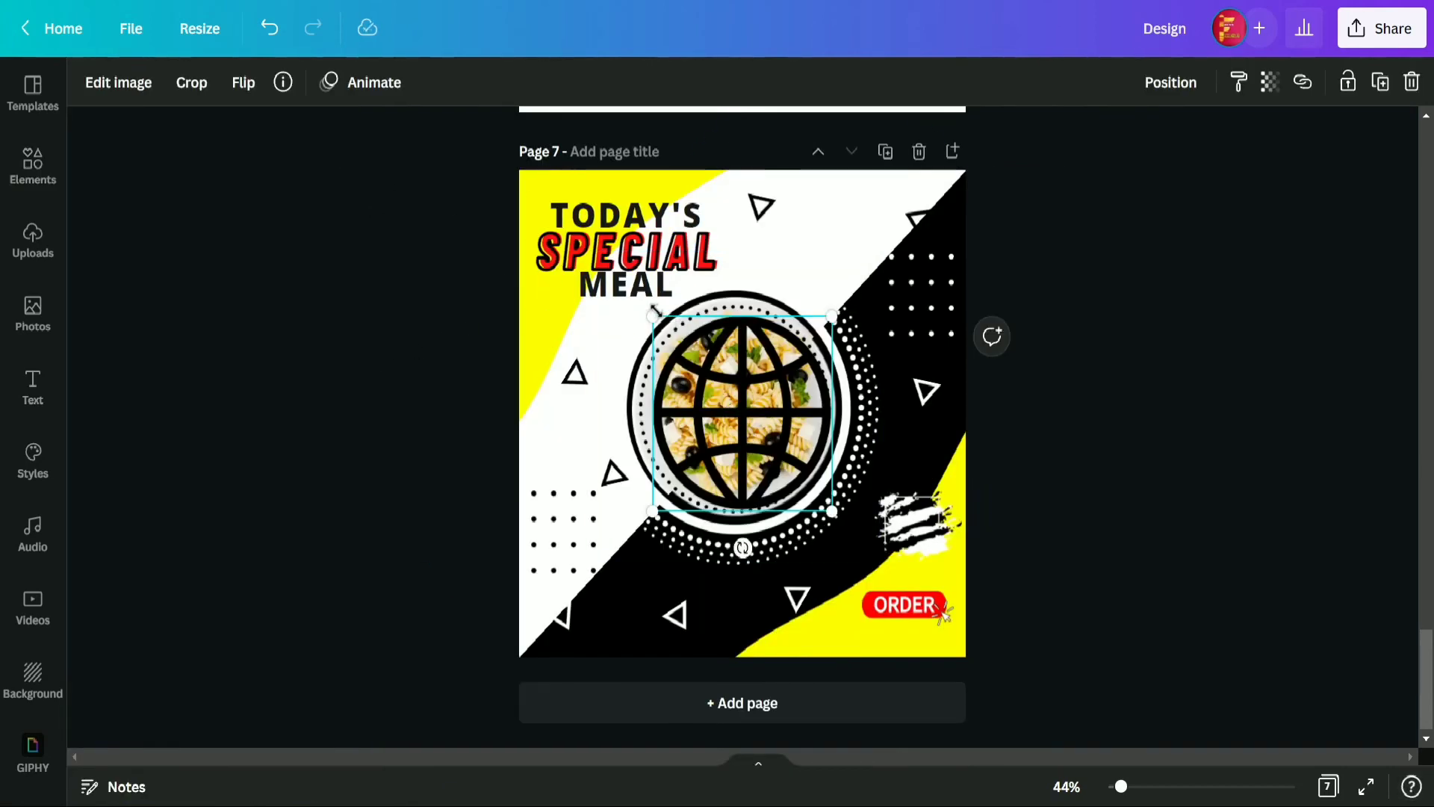
drag(654, 316, 827, 432)
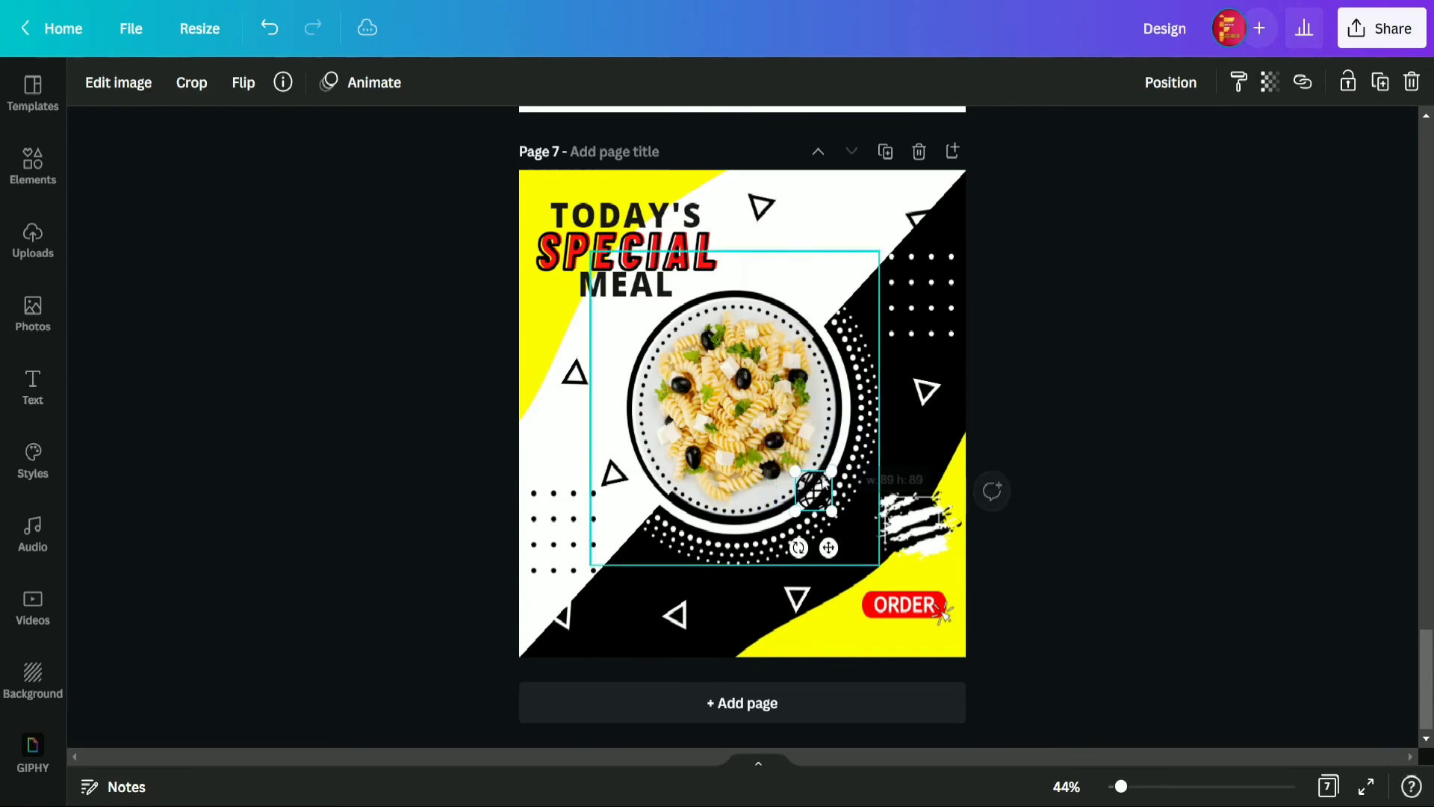
drag(813, 490, 847, 629)
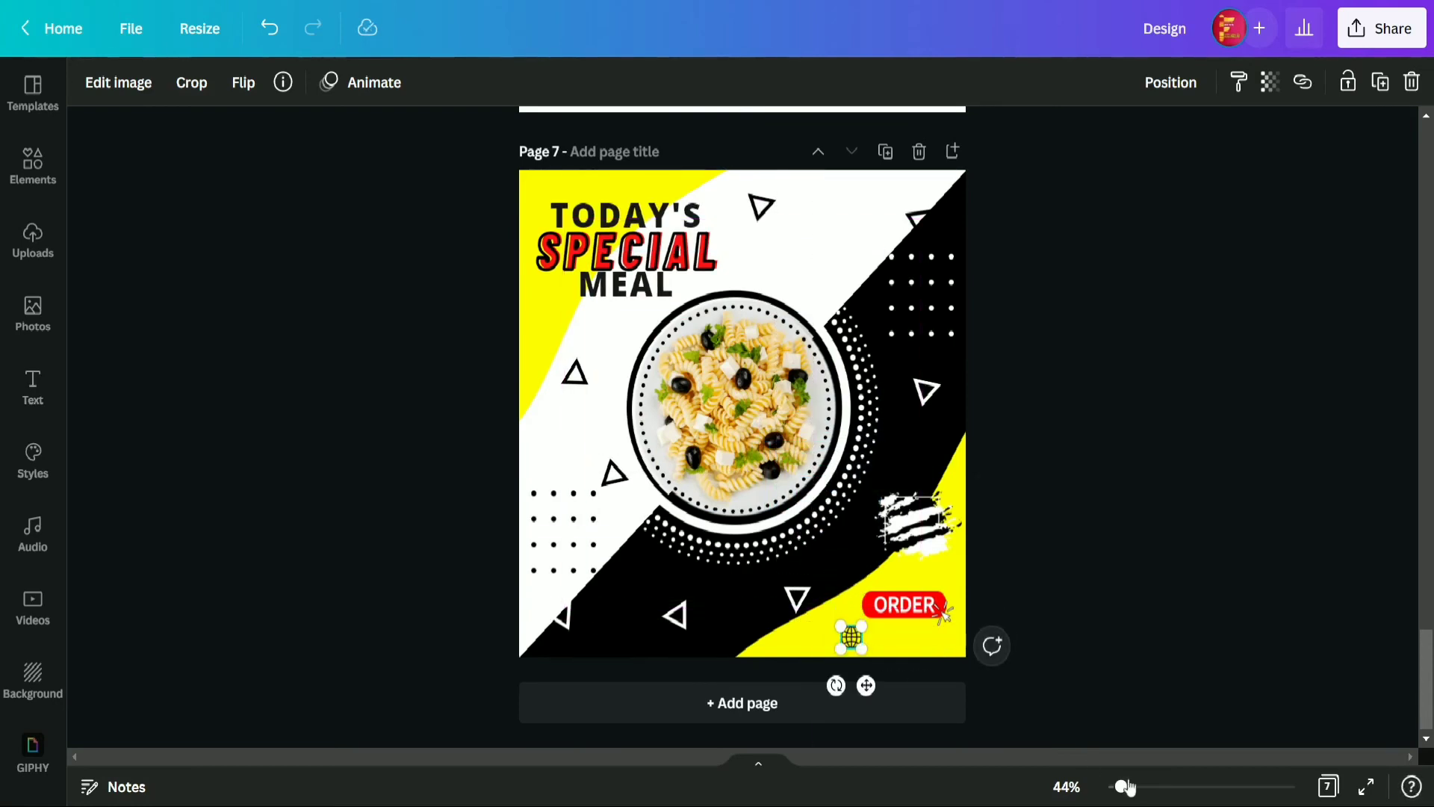
drag(1121, 786, 1135, 787)
scroll(1296, 585, down, 3)
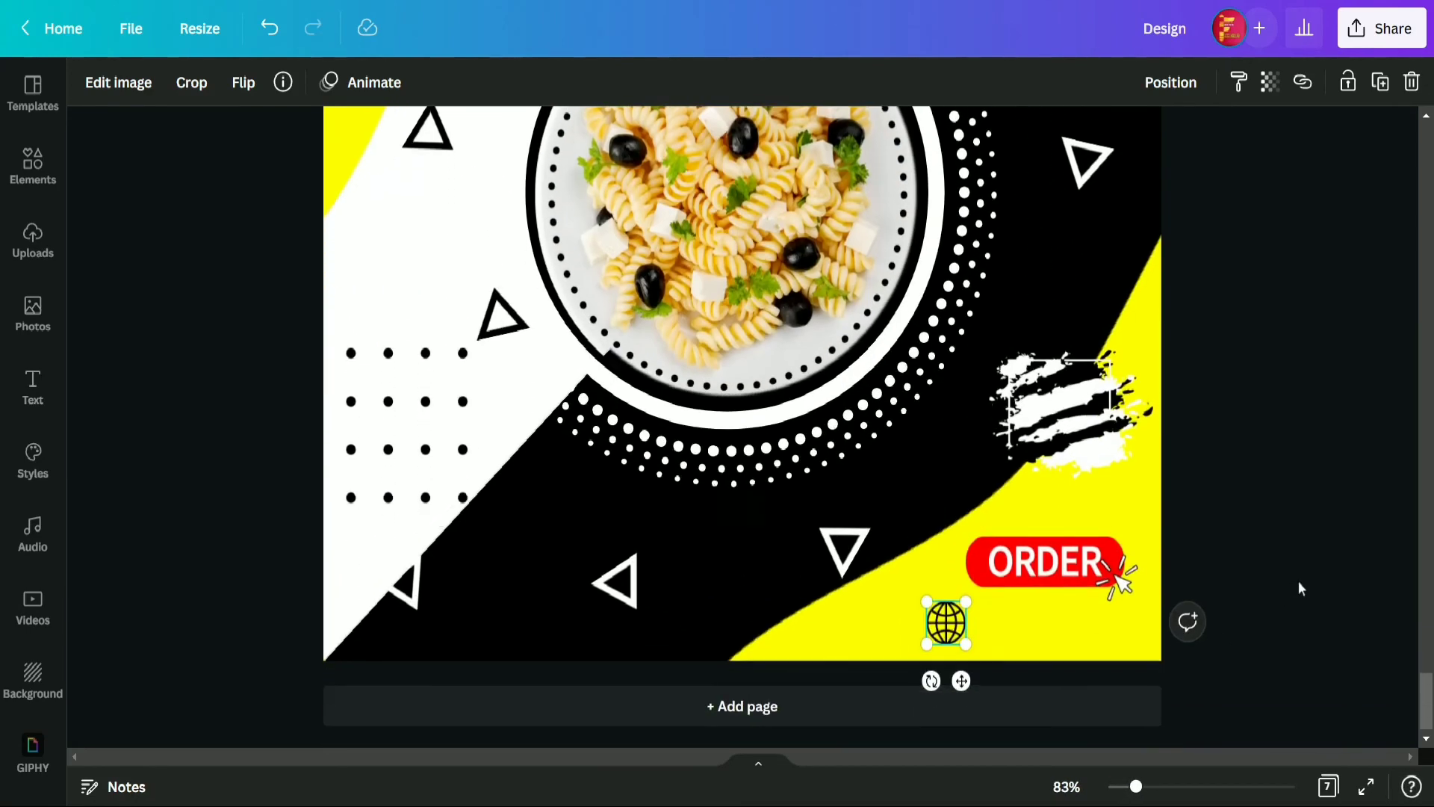
drag(929, 590, 938, 600)
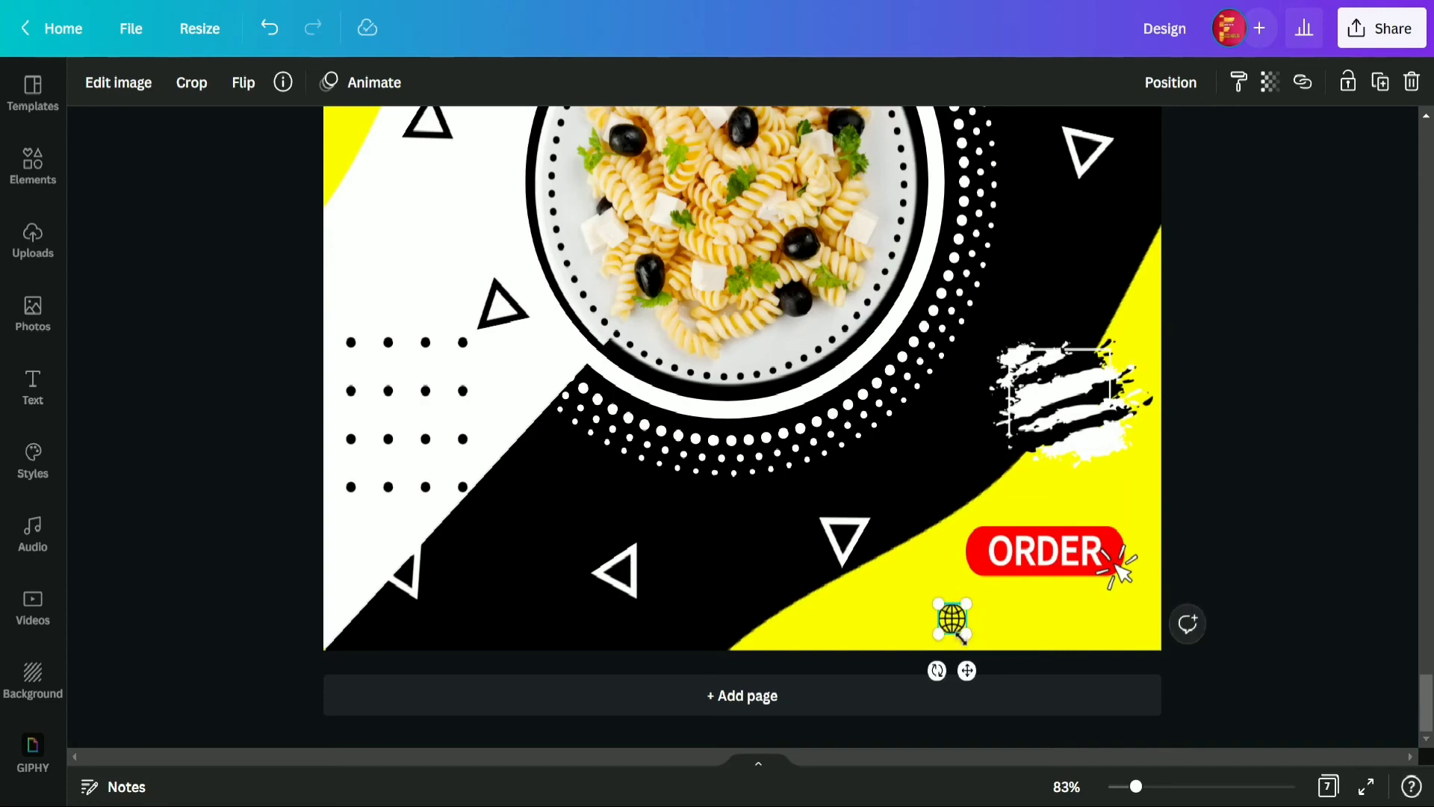
drag(969, 670, 886, 666)
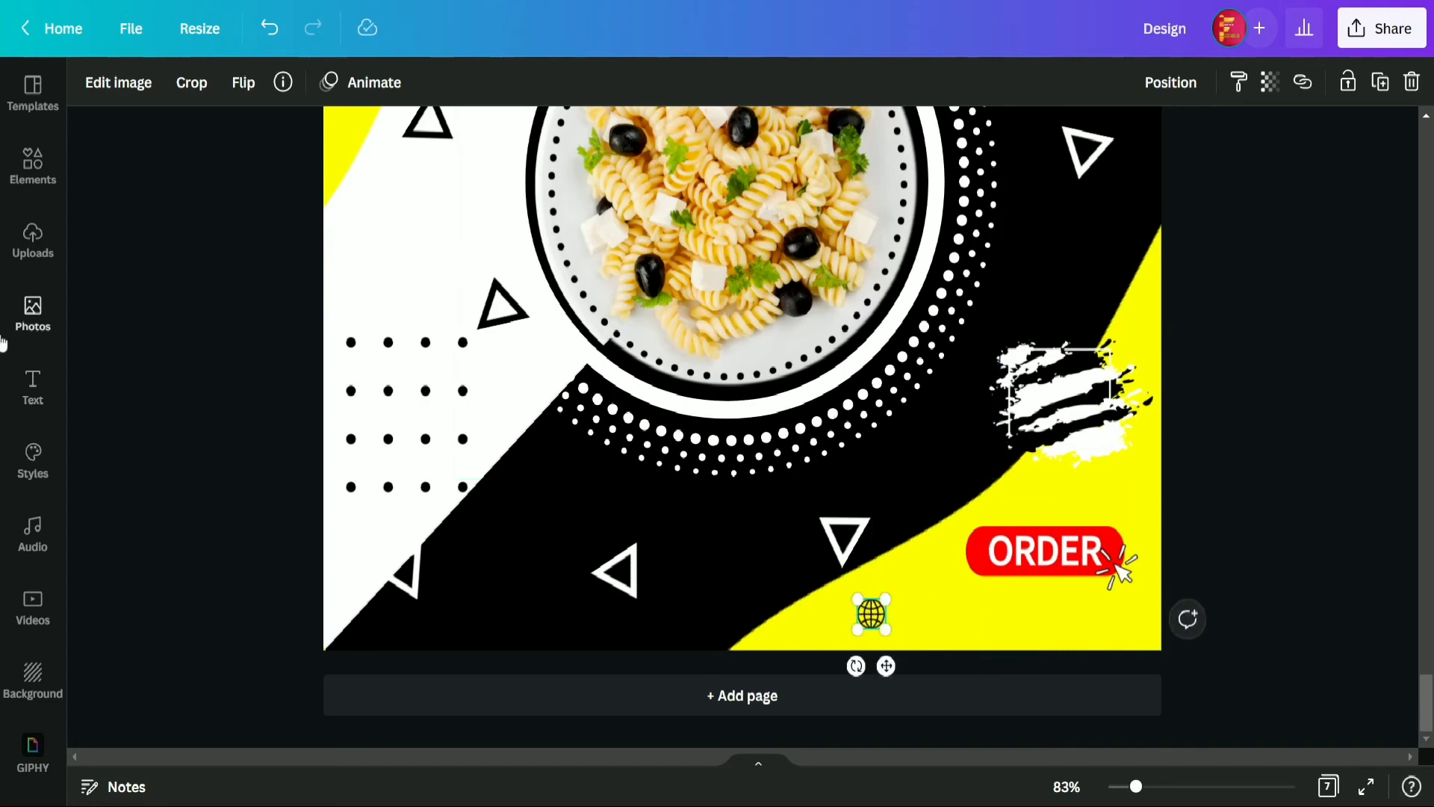
- Add a heading reading youtube.com/expressivity/ to the page
click(22, 398)
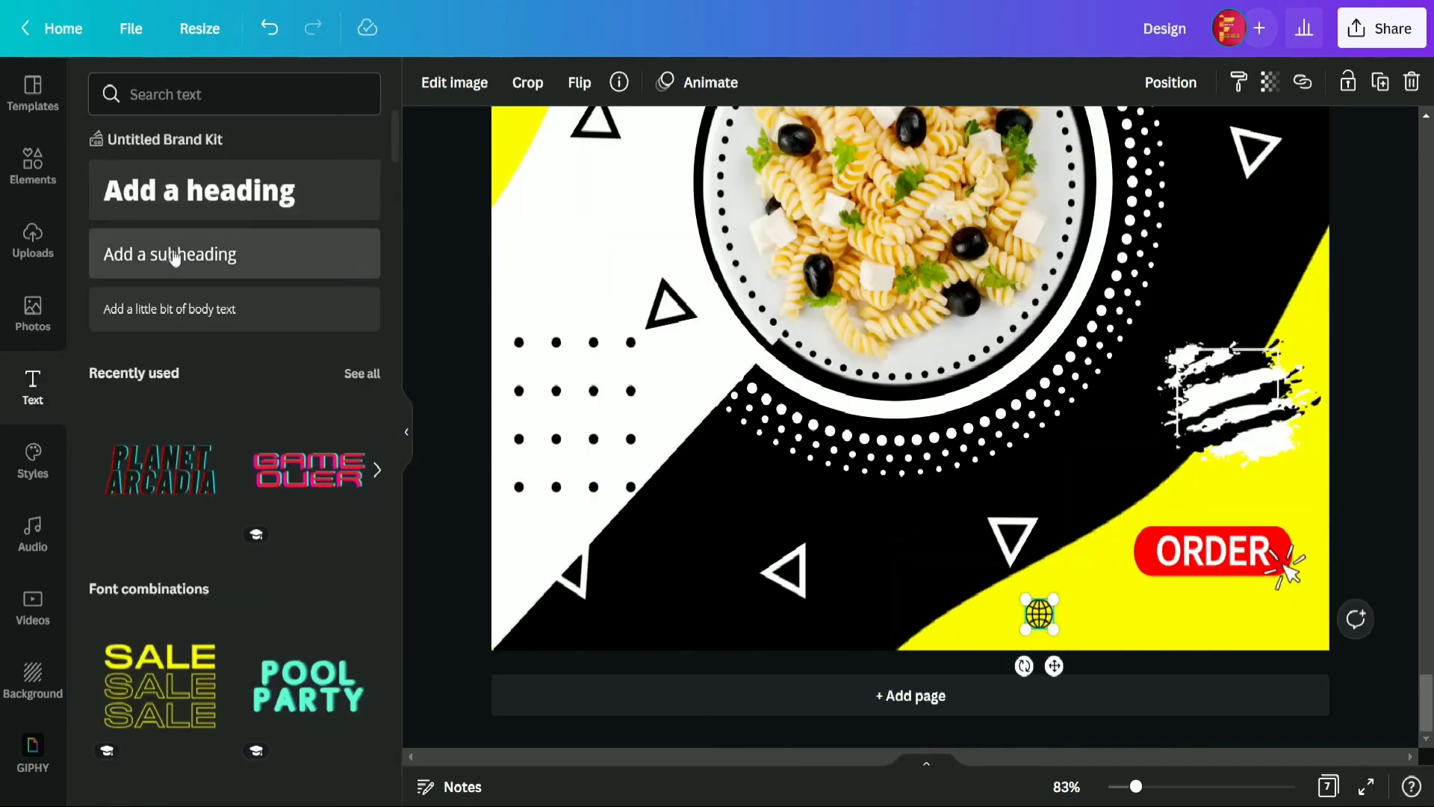
click(178, 215)
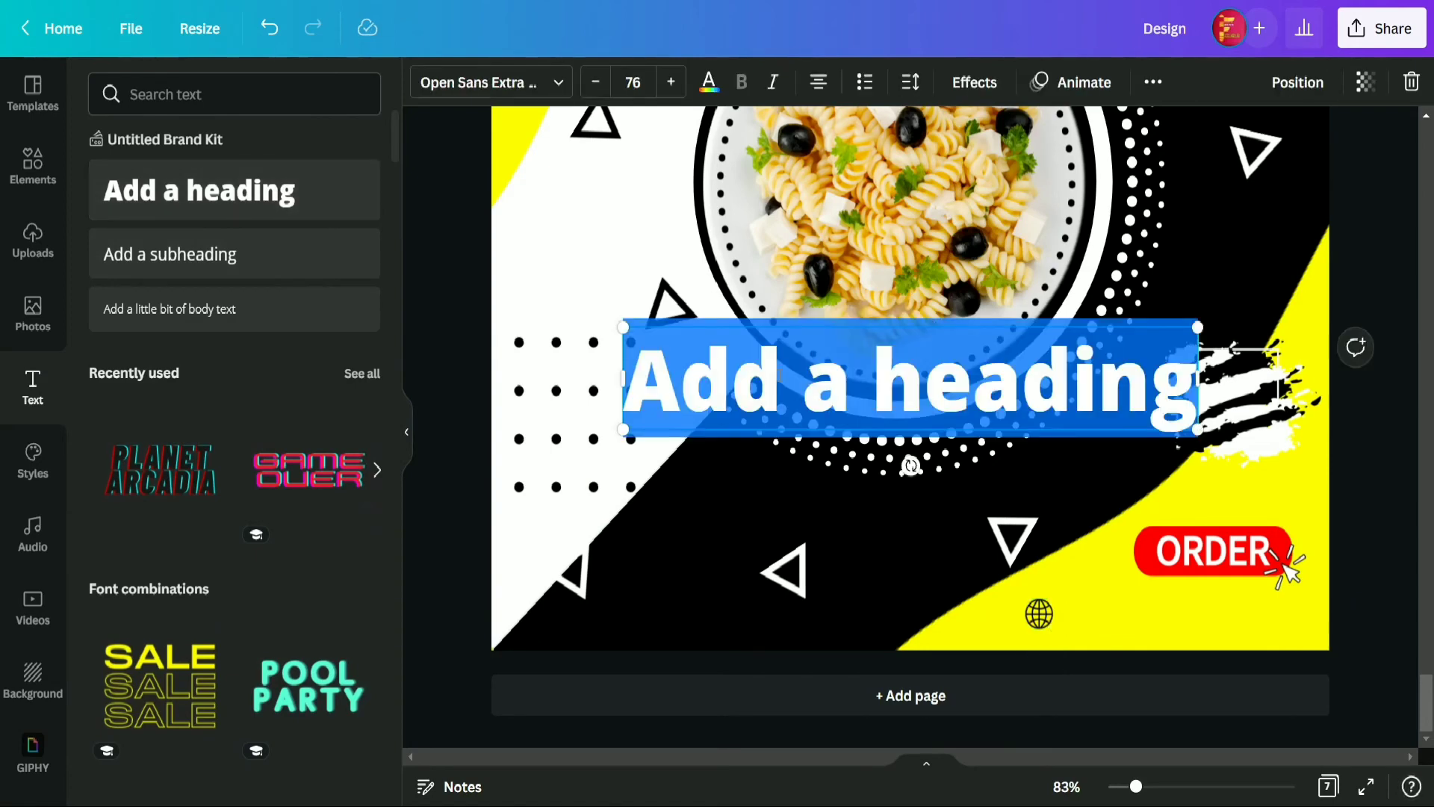
text(youtube.com/pre)
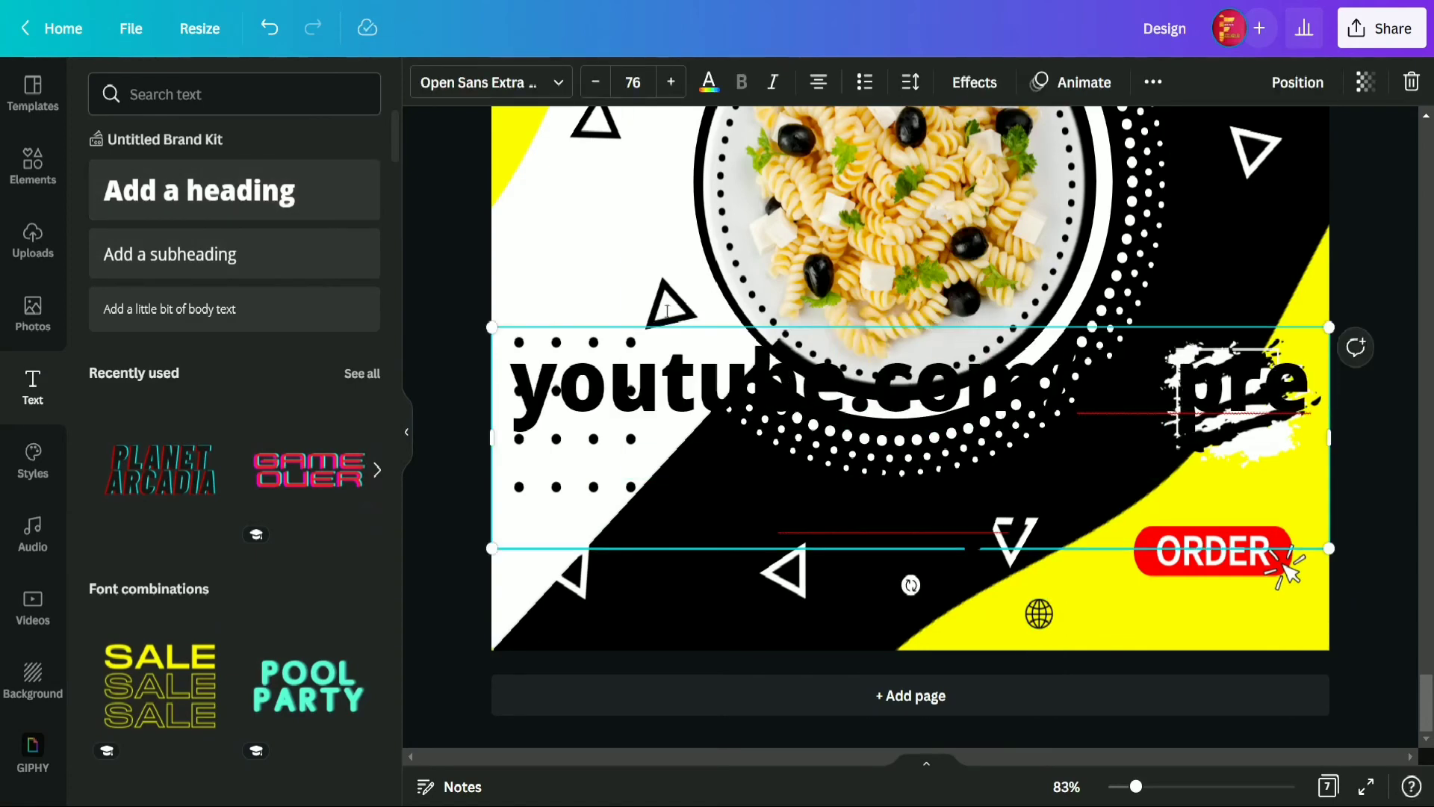
- Resize the web address to a single line at font size 12 and place it beside the globe icon, below ORDER
drag(493, 325, 1150, 604)
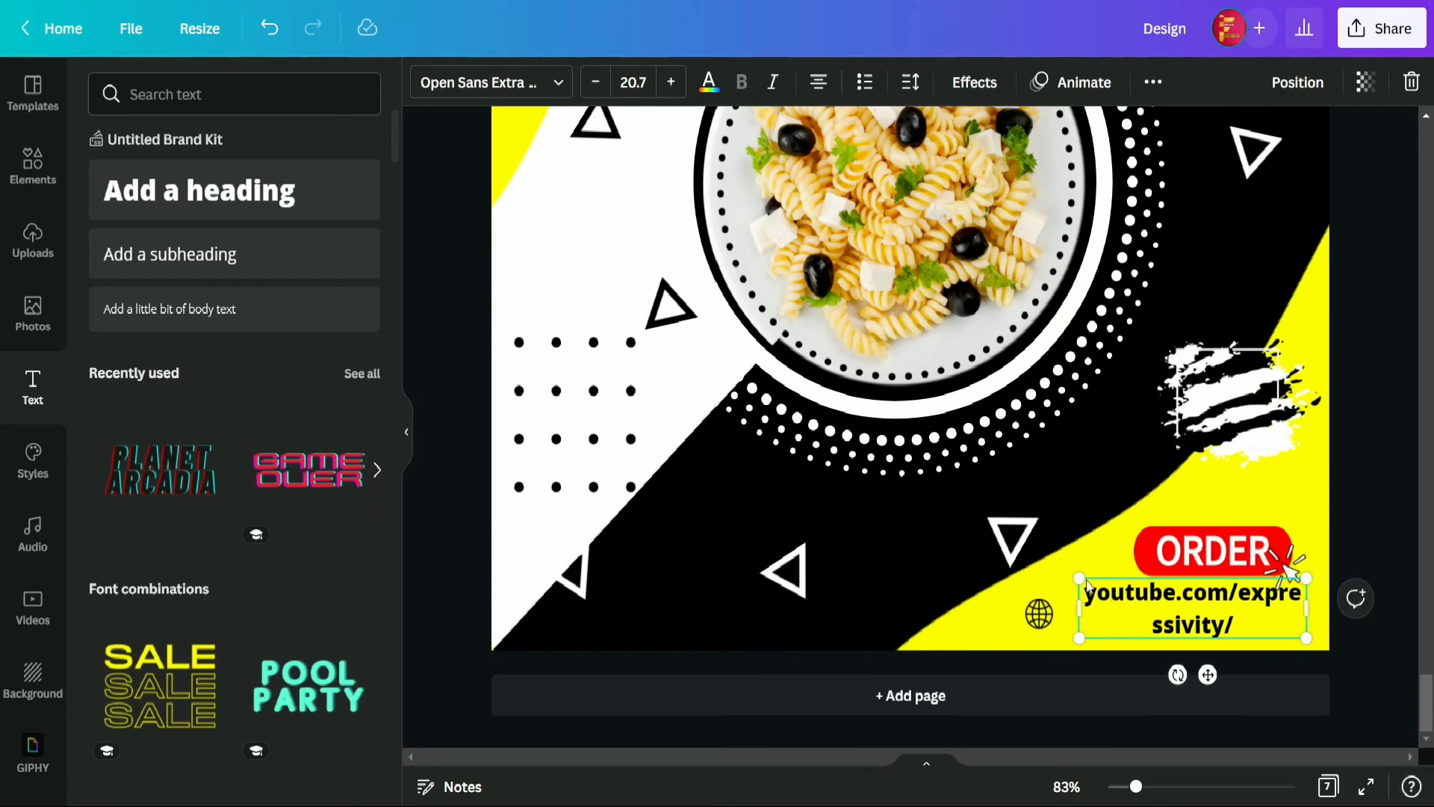
drag(1307, 606, 1385, 597)
drag(1075, 577, 1186, 587)
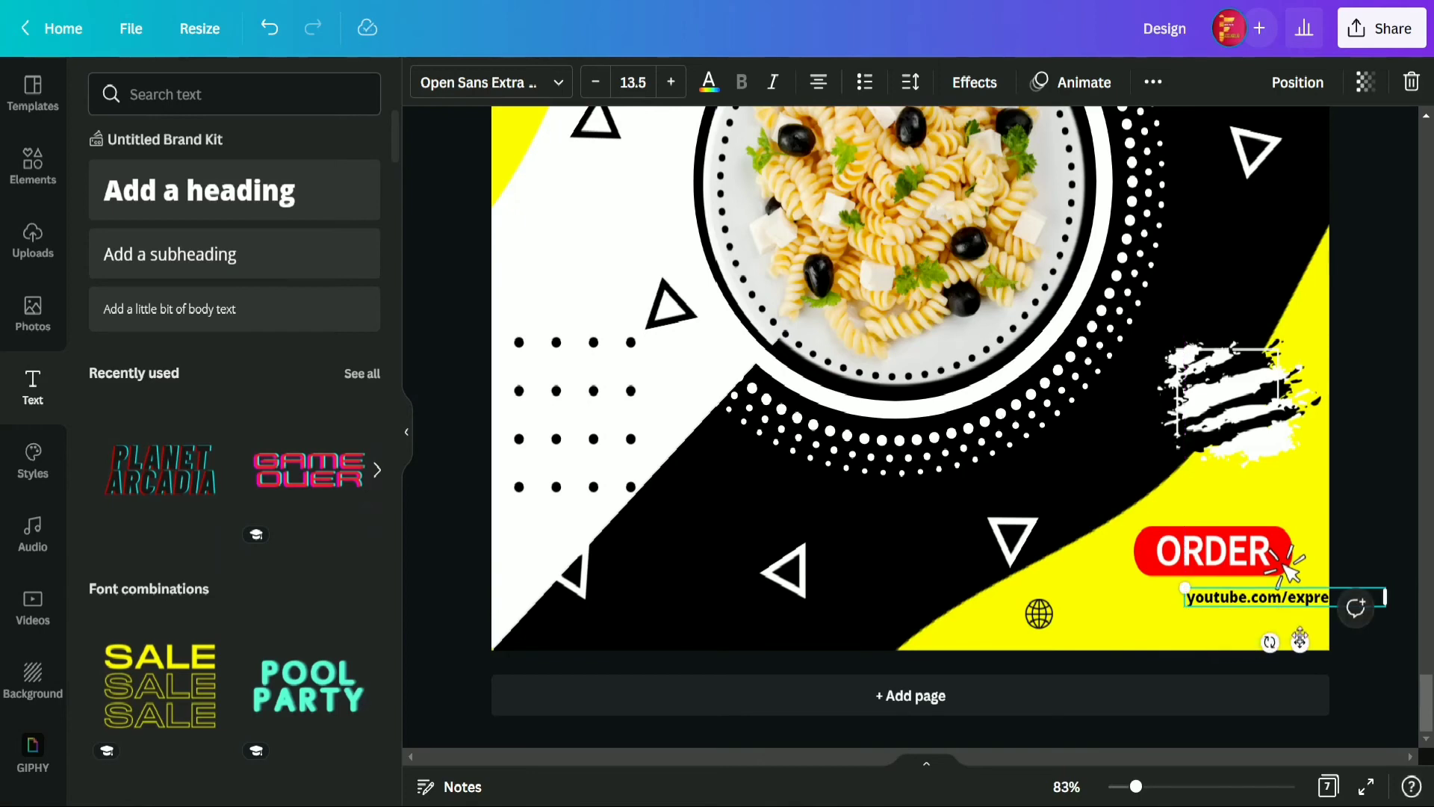
drag(1288, 644, 1220, 648)
drag(1200, 656, 1172, 658)
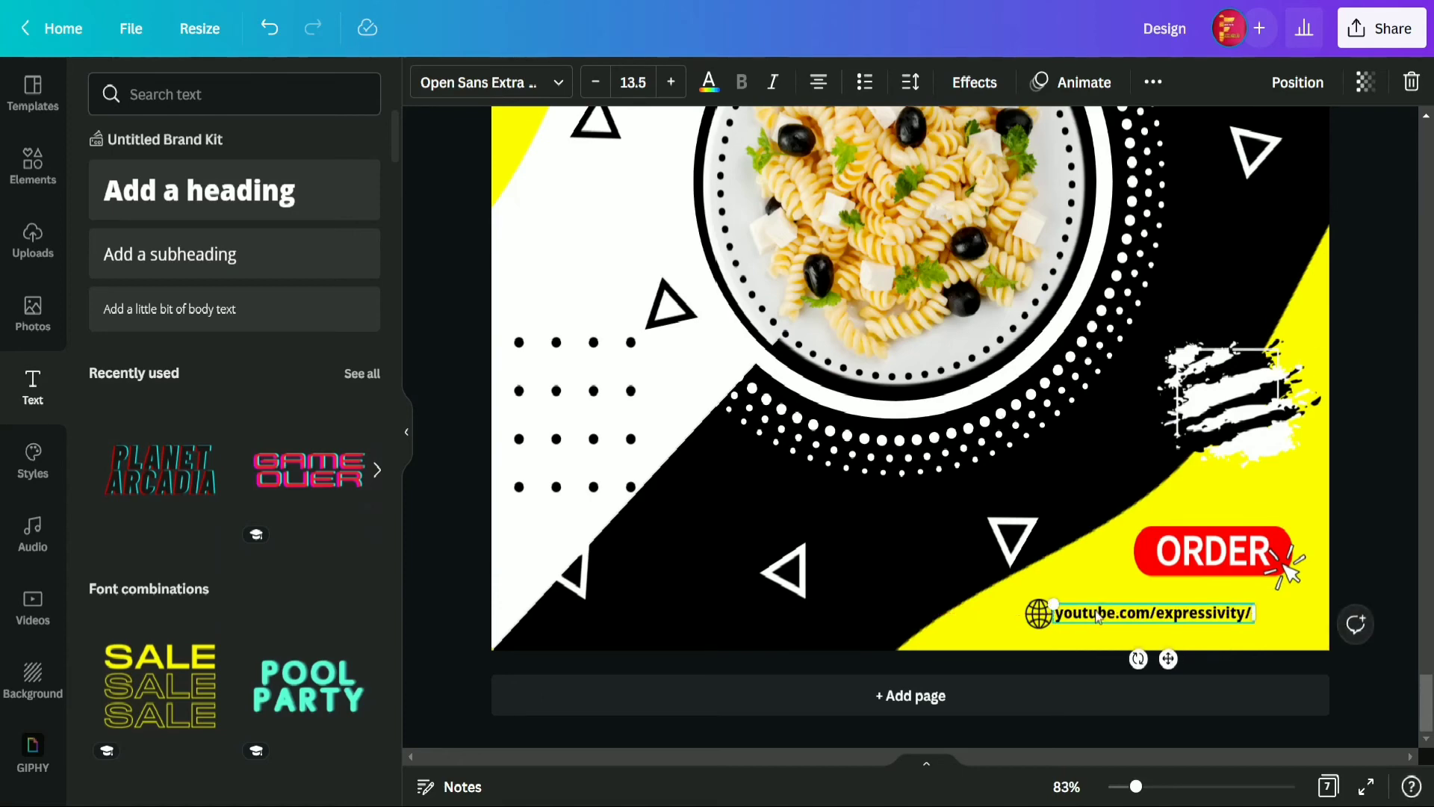
mouse_move(1054, 606)
mouse_down()
mouse_move(1076, 613)
mouse_move(1064, 618)
mouse_up()
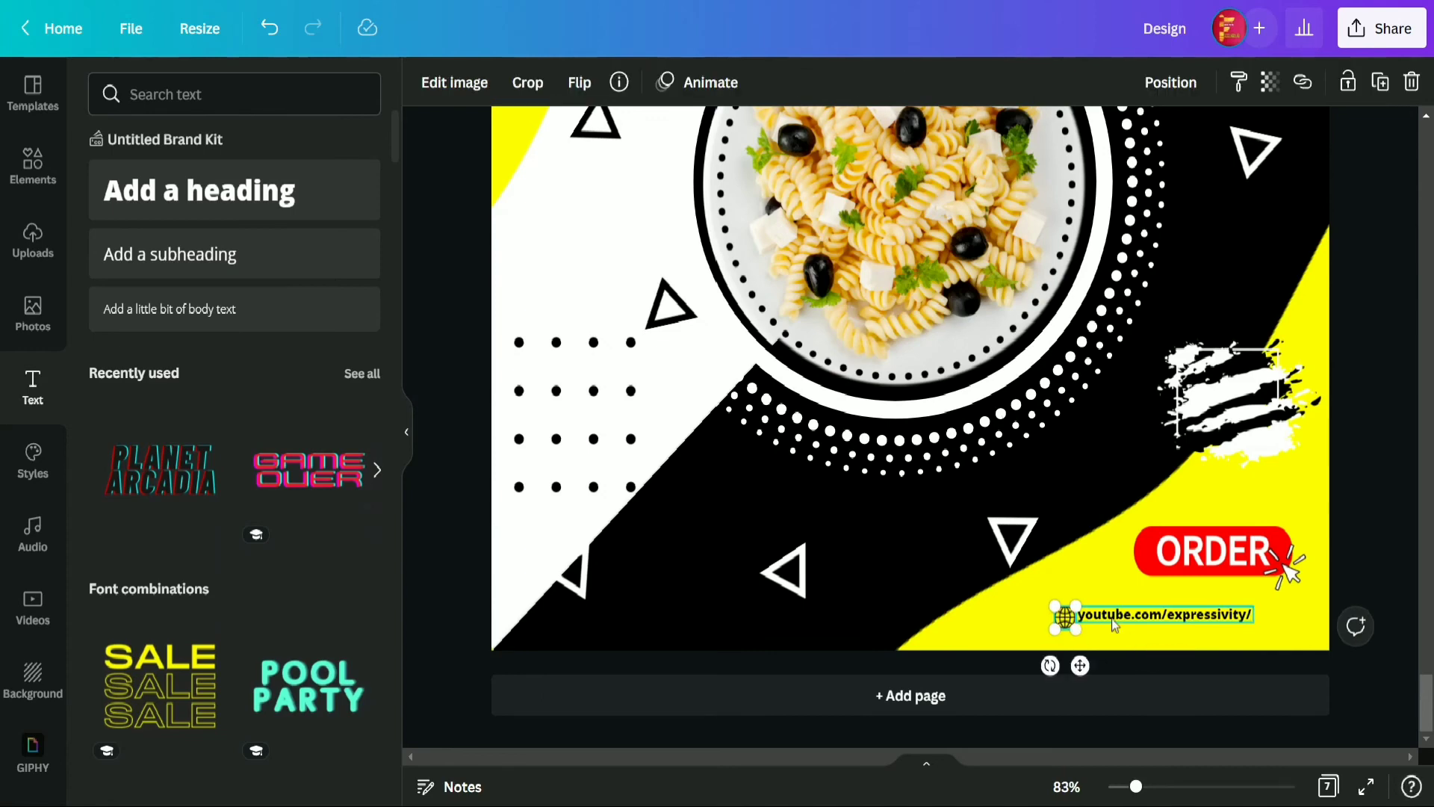
- Align the globe icon and the web address along their middles and group them
shift+click(1112, 624)
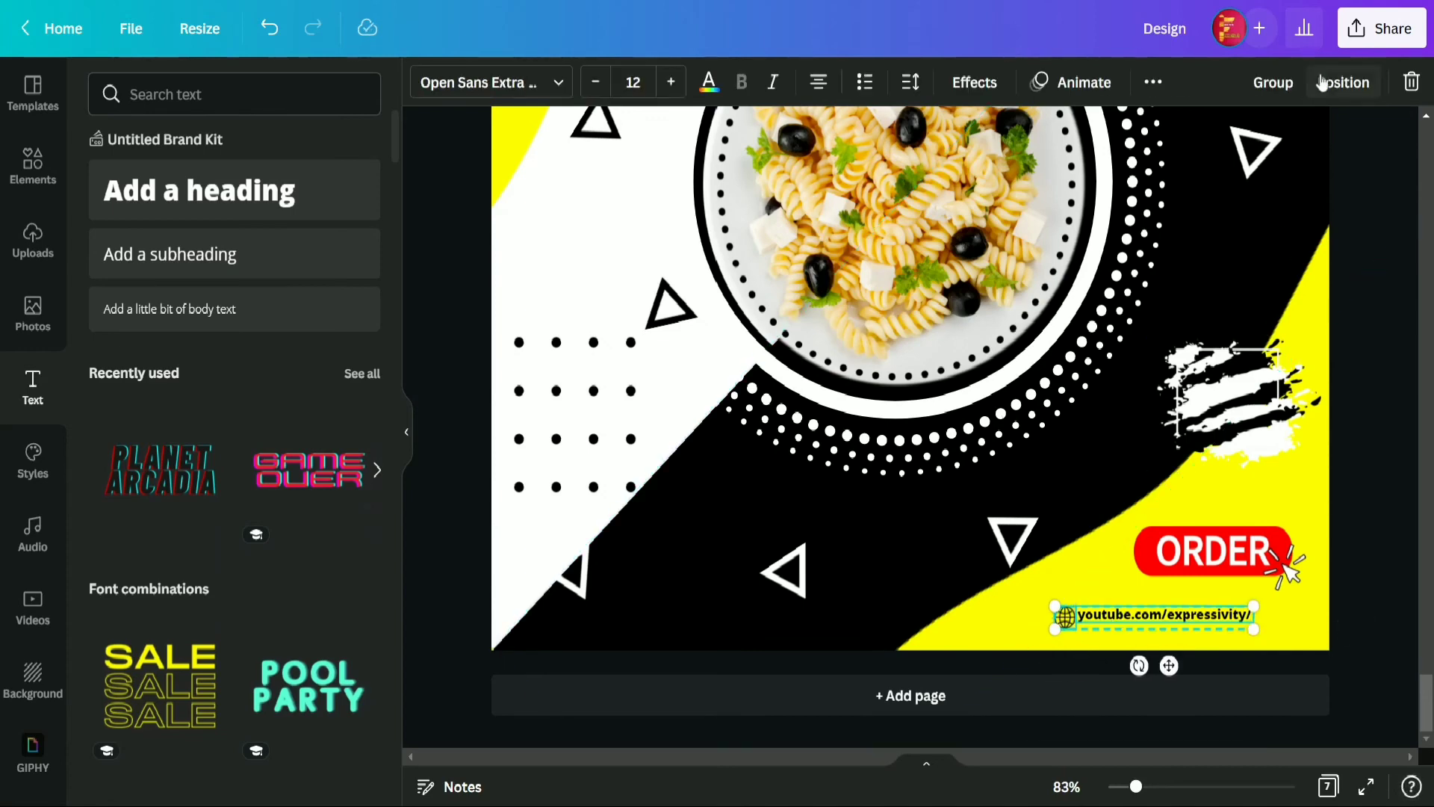
click(1344, 82)
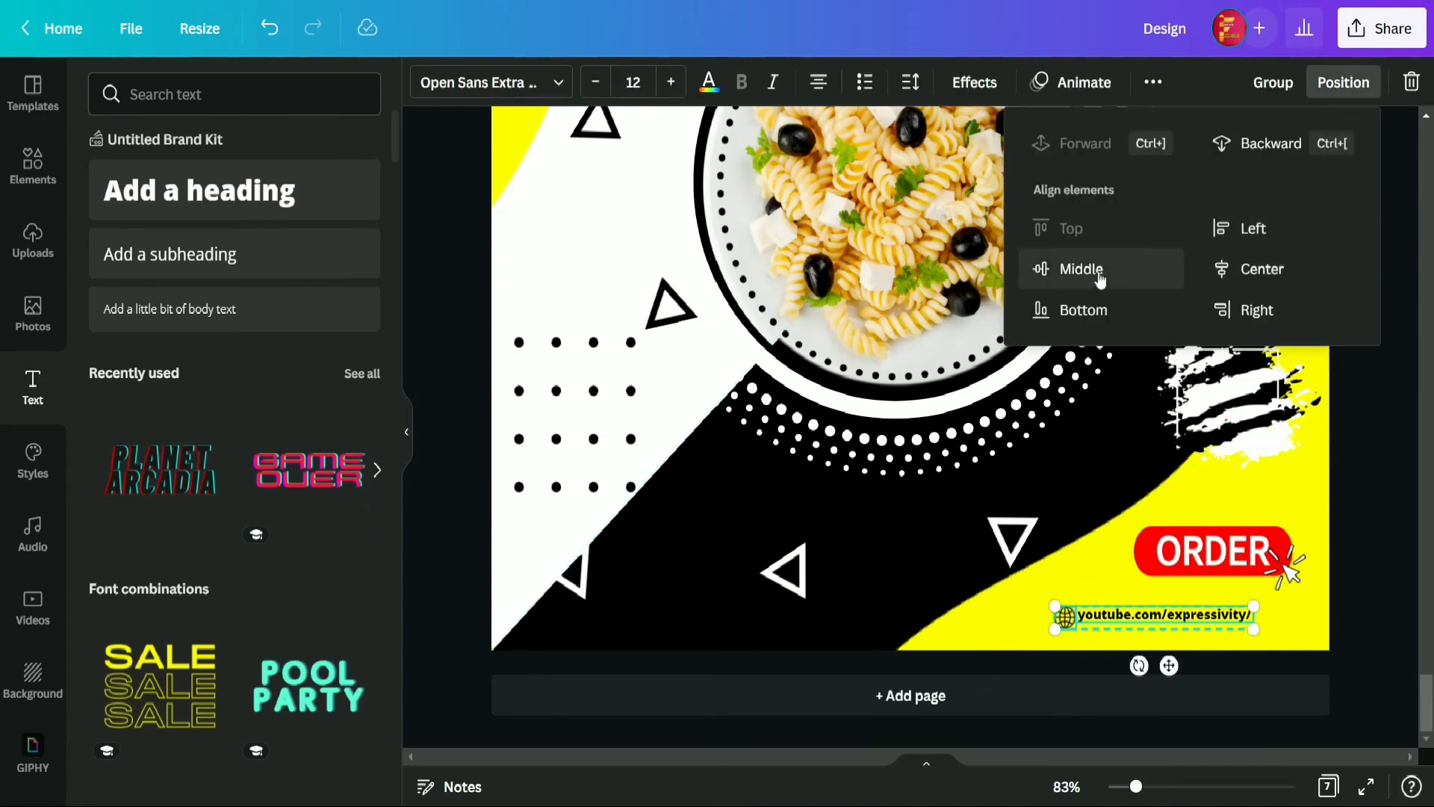
click(1096, 270)
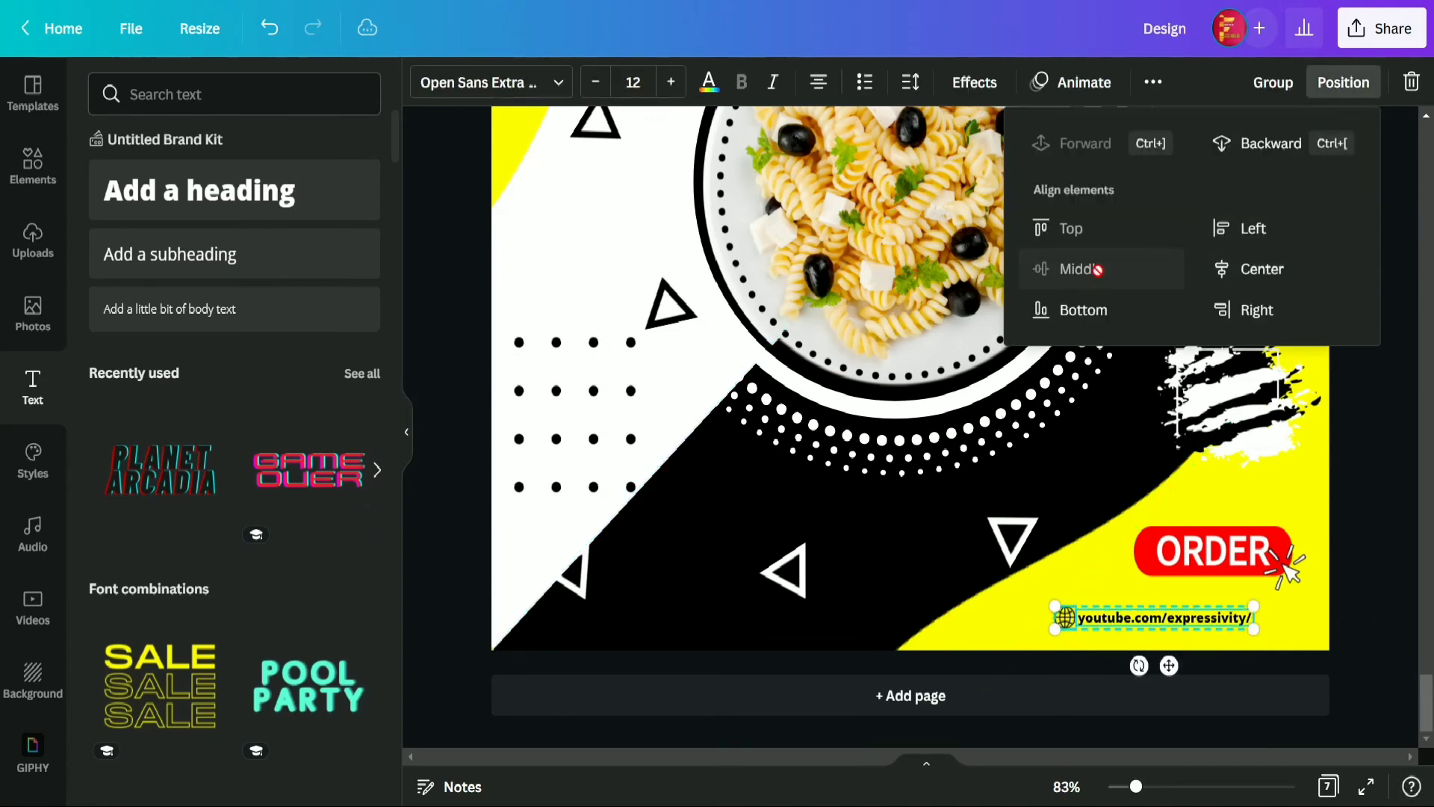
click(1270, 84)
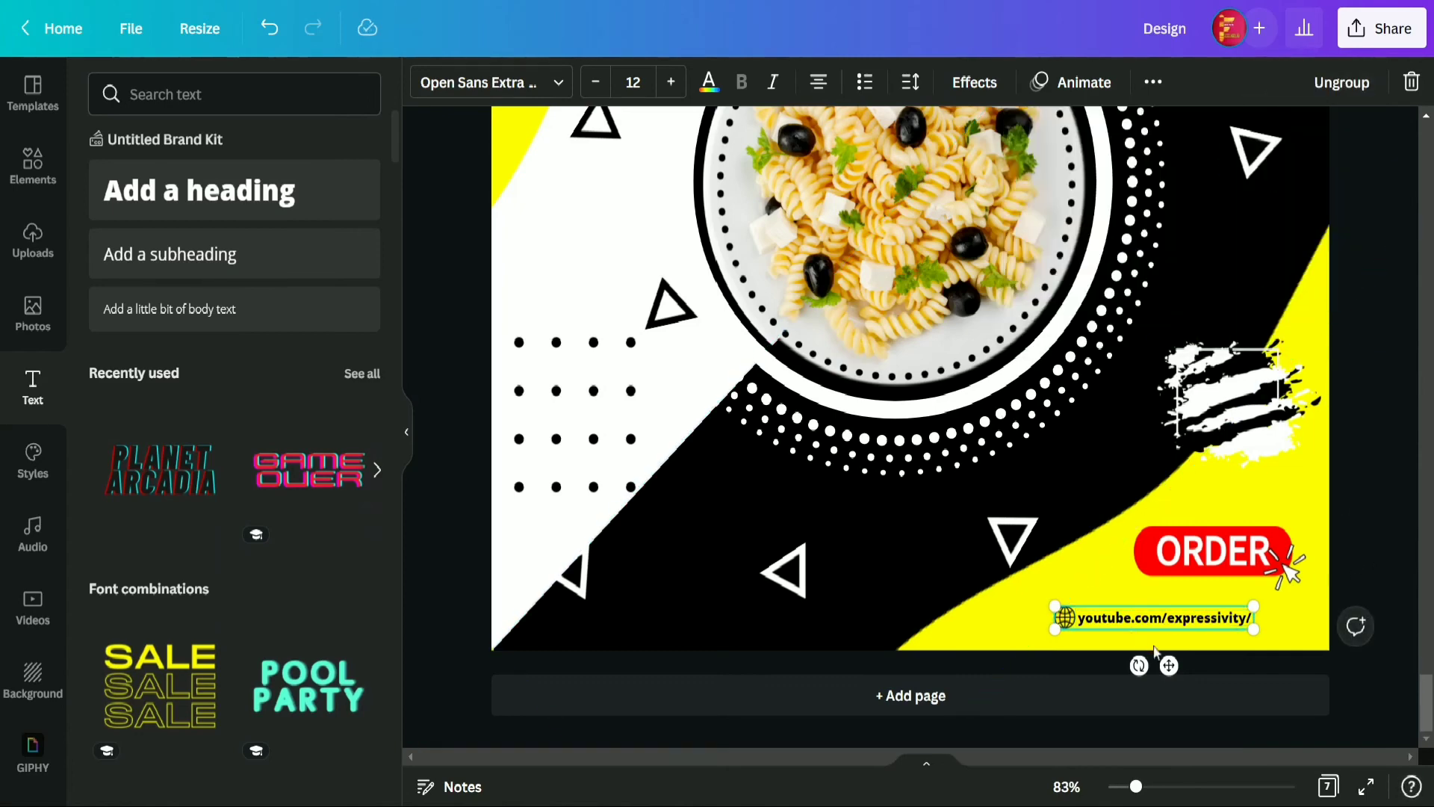
- Move the grouped globe icon and web address closer to the yellow corner of the page, below the ORDER graphic
drag(1169, 664, 1226, 671)
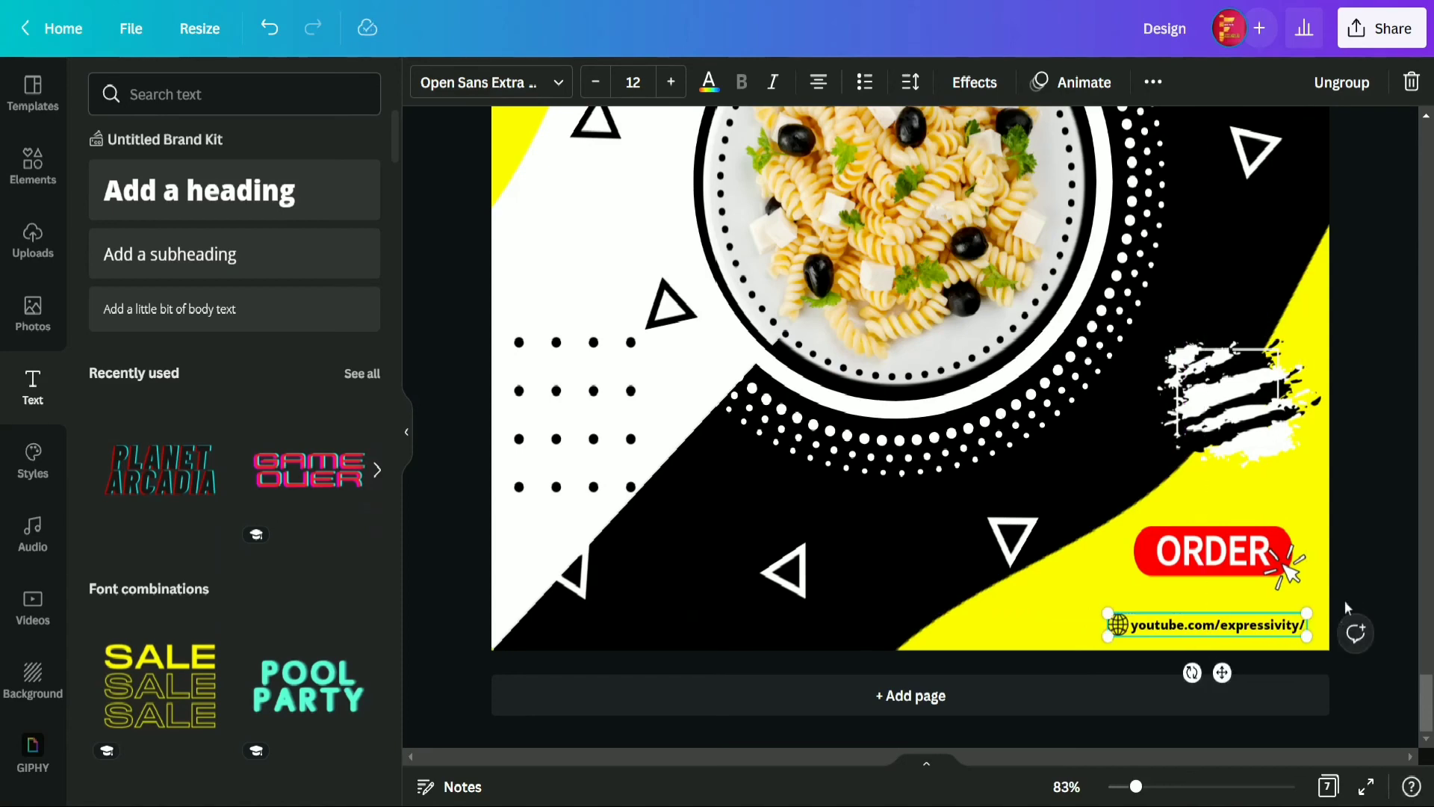
click(1366, 590)
- Select all the elements on page 7 and lock them in place
click(1057, 793)
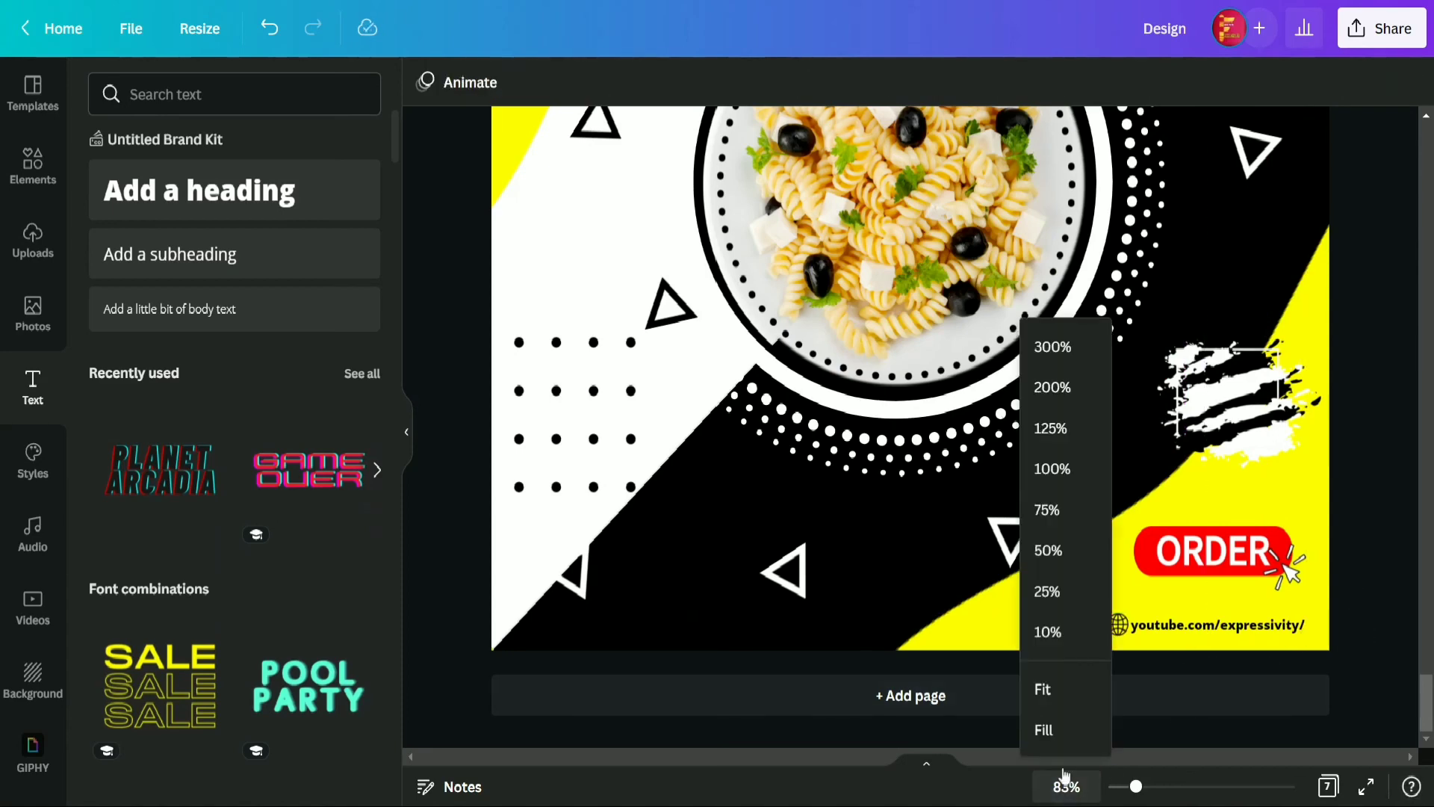
click(1046, 685)
click(409, 432)
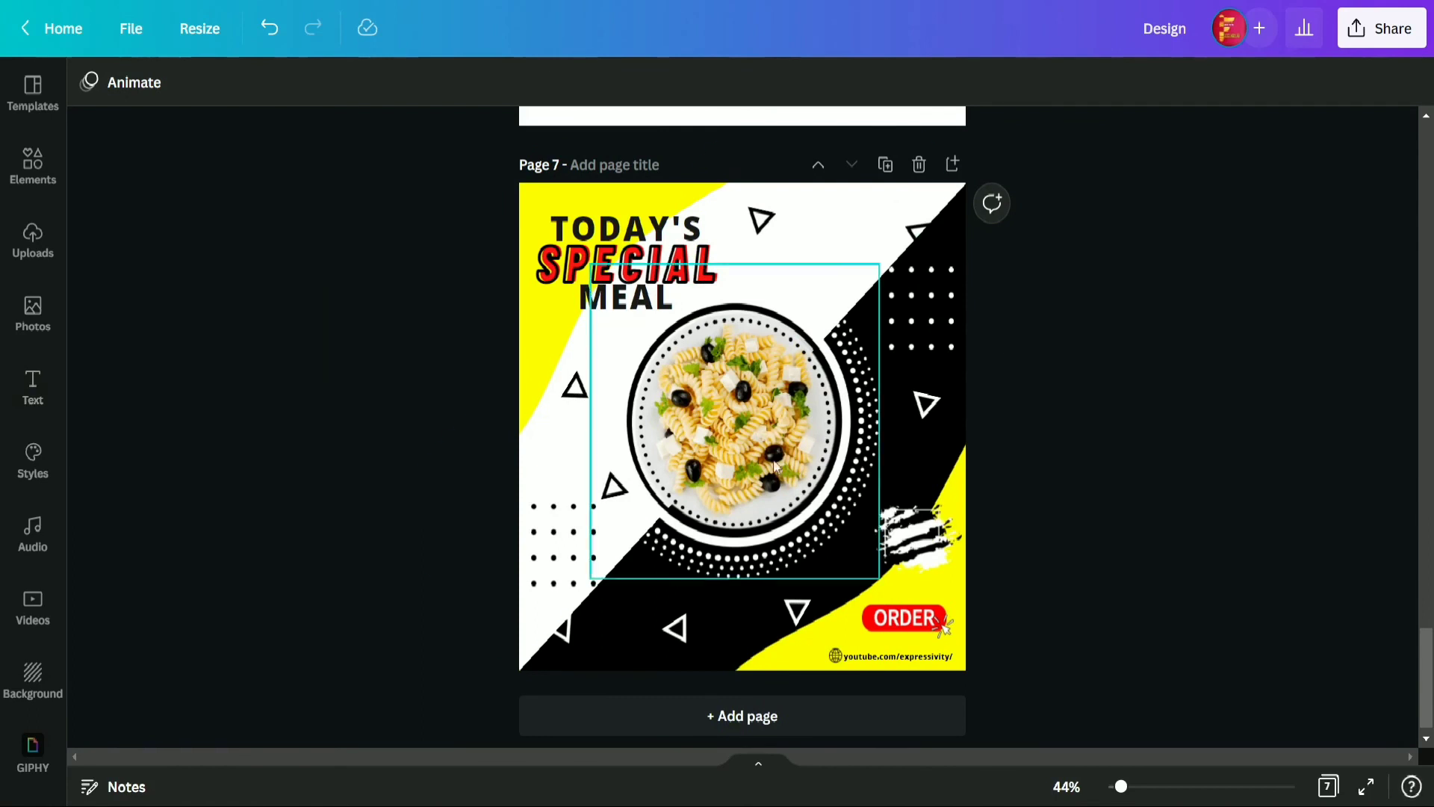
drag(1071, 694, 415, 188)
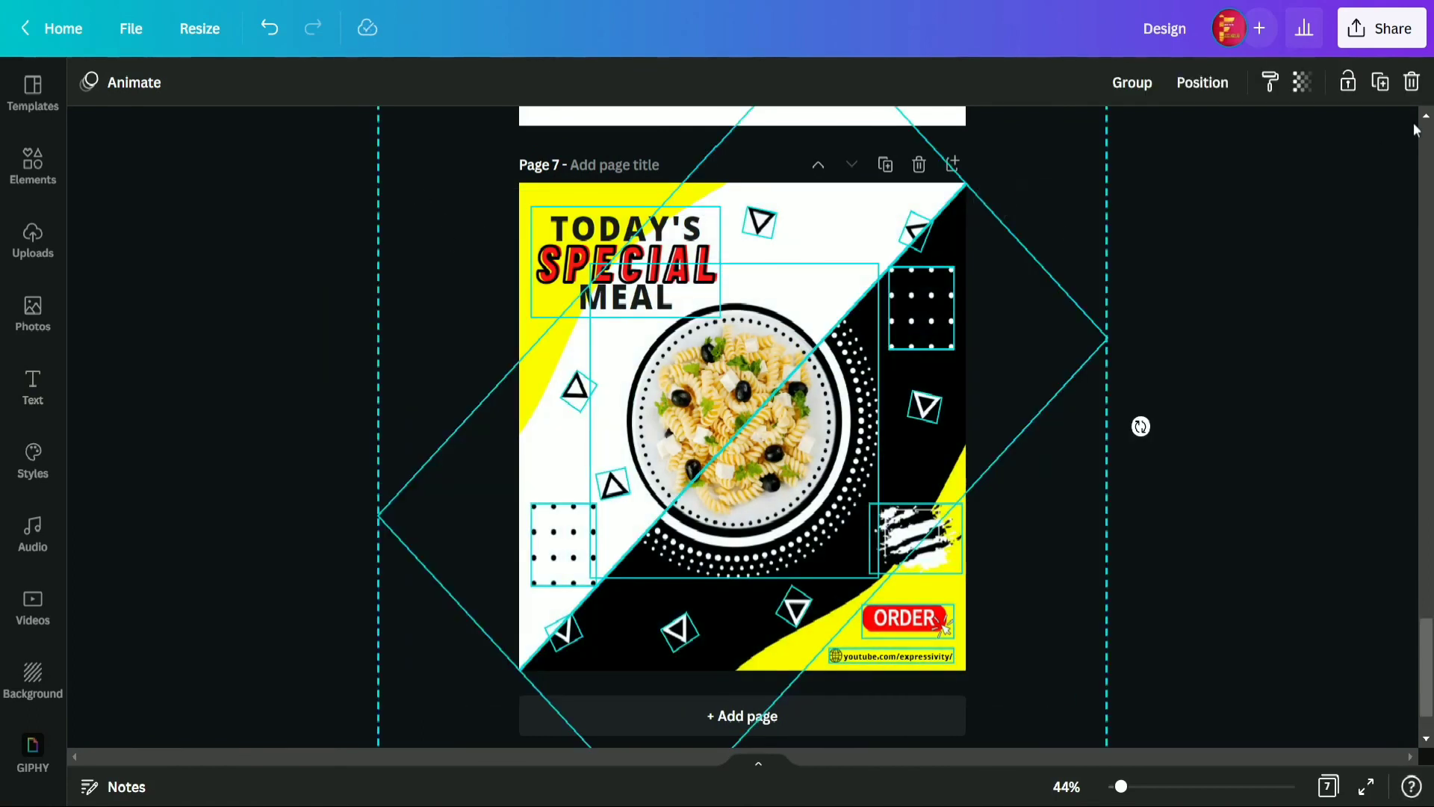
click(1348, 83)
click(1274, 261)
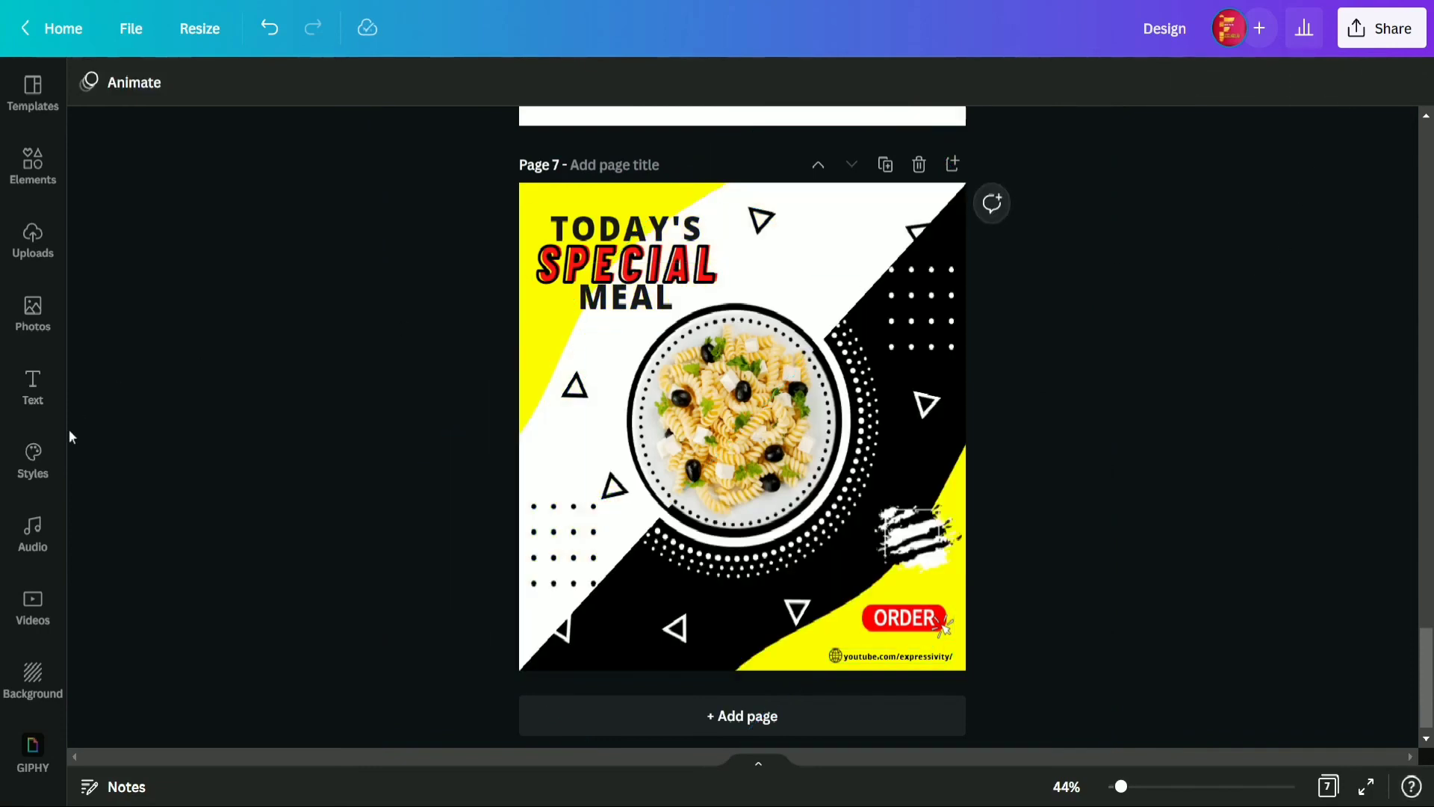
- Add a heading reading 50% off, shrink it and place it over the brush stroke above the ORDER graphic
click(15, 388)
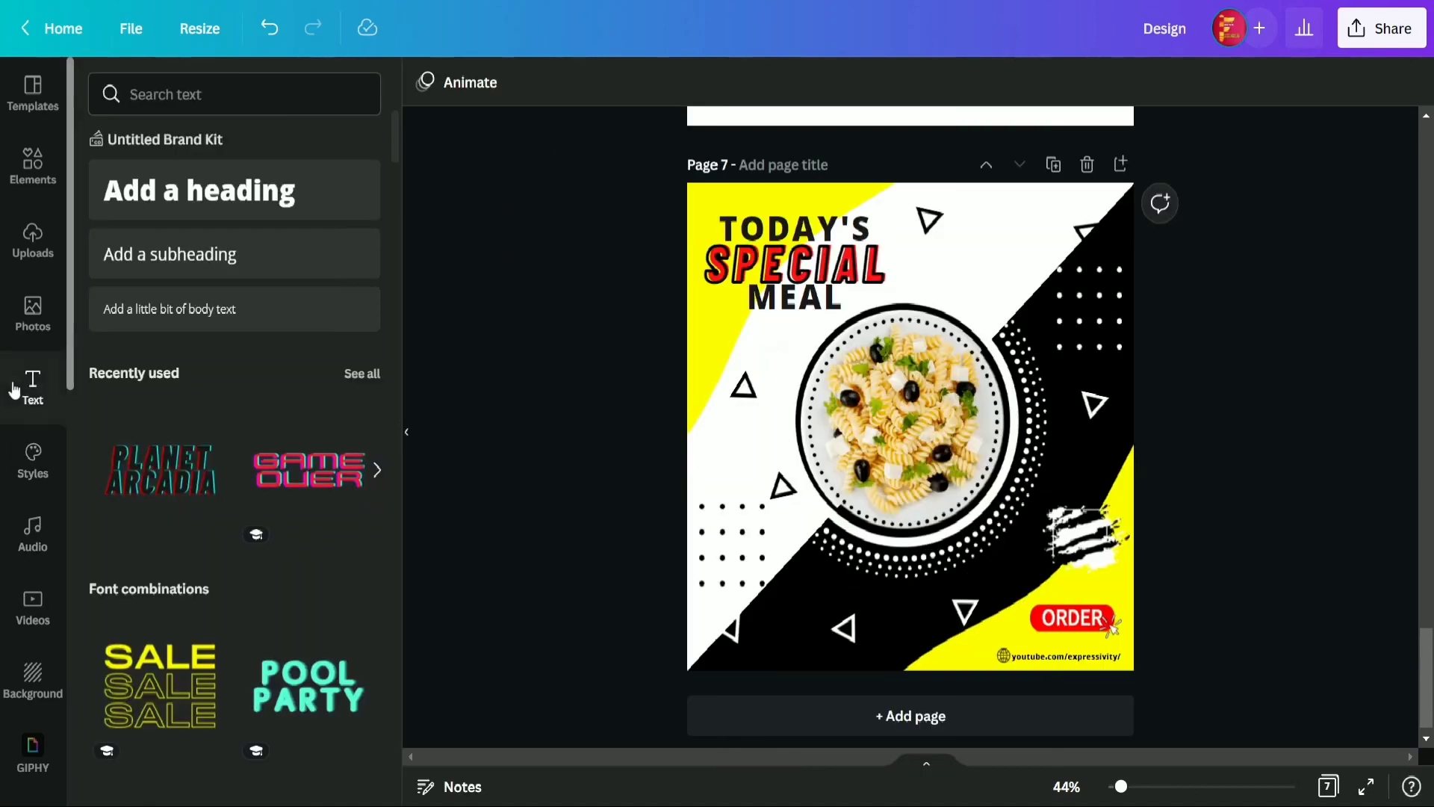
click(170, 212)
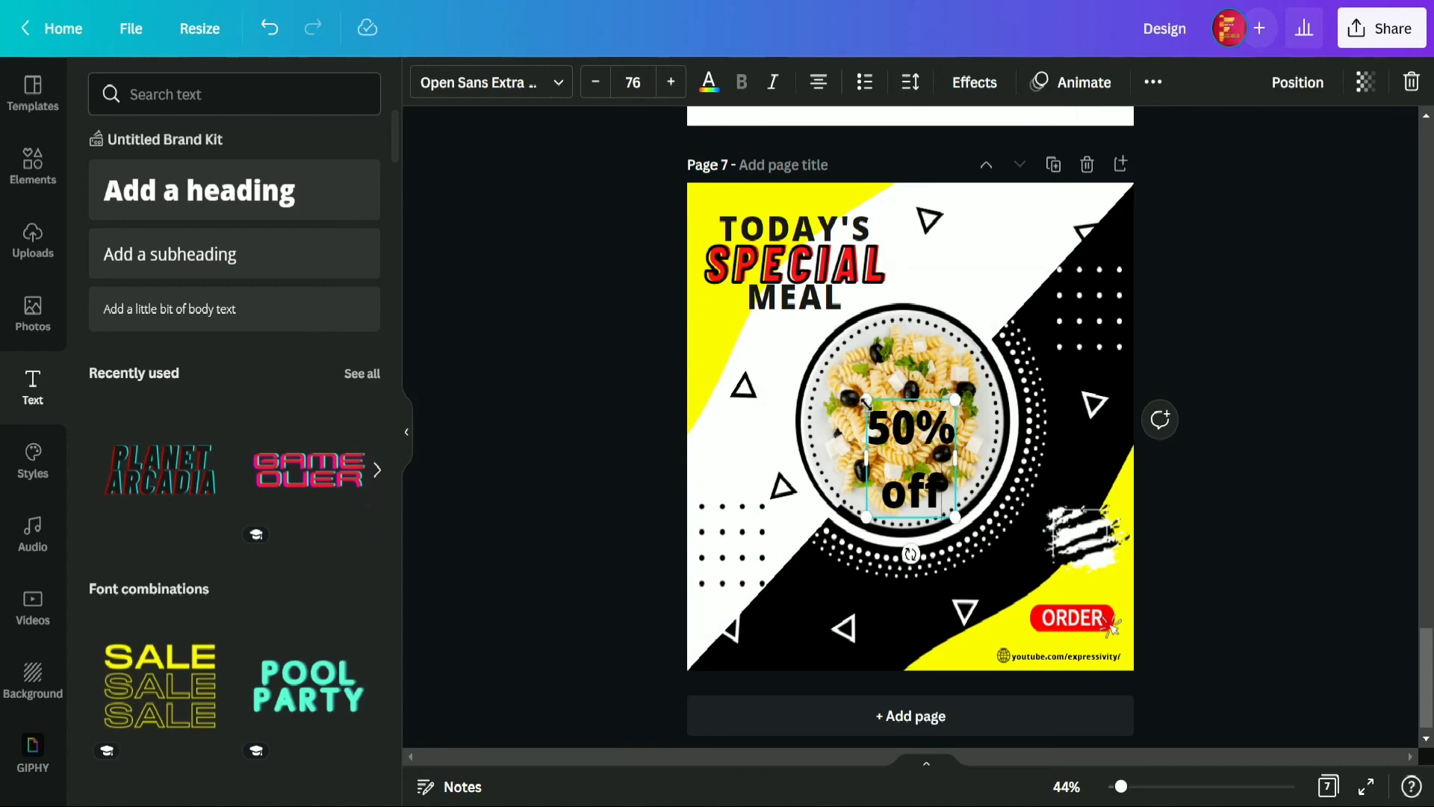
mouse_move(866, 401)
mouse_down()
mouse_move(923, 473)
mouse_move(993, 523)
mouse_move(1038, 545)
mouse_move(1083, 536)
mouse_up()
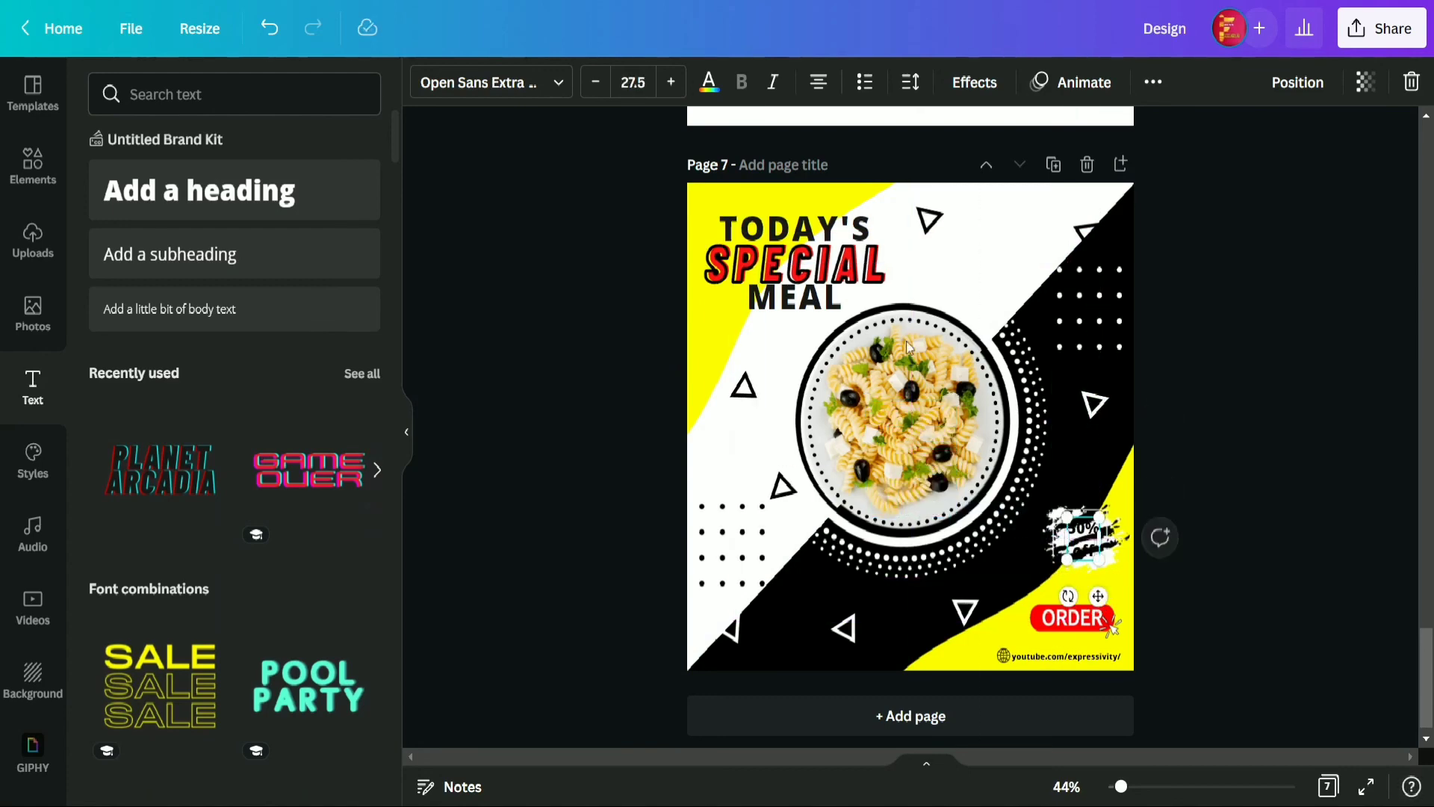
- Format the 50% off text in white at size 22.9 and group it with the brush stroke recoloured red
click(627, 94)
text(22.9)
click(709, 80)
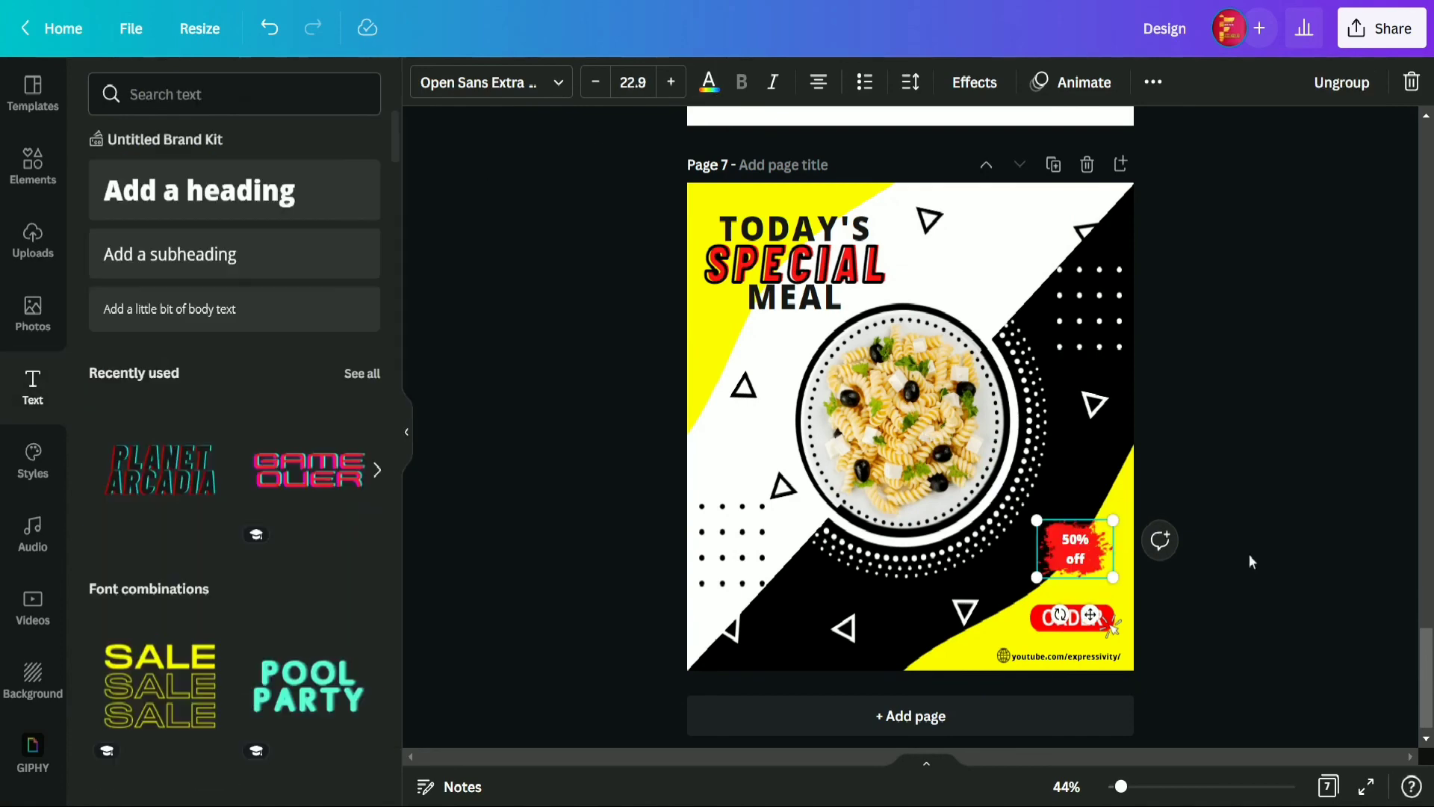
click(1251, 561)
- Change the 50% off text inside the badge group to black and set its font to Gagalin
click(1094, 575)
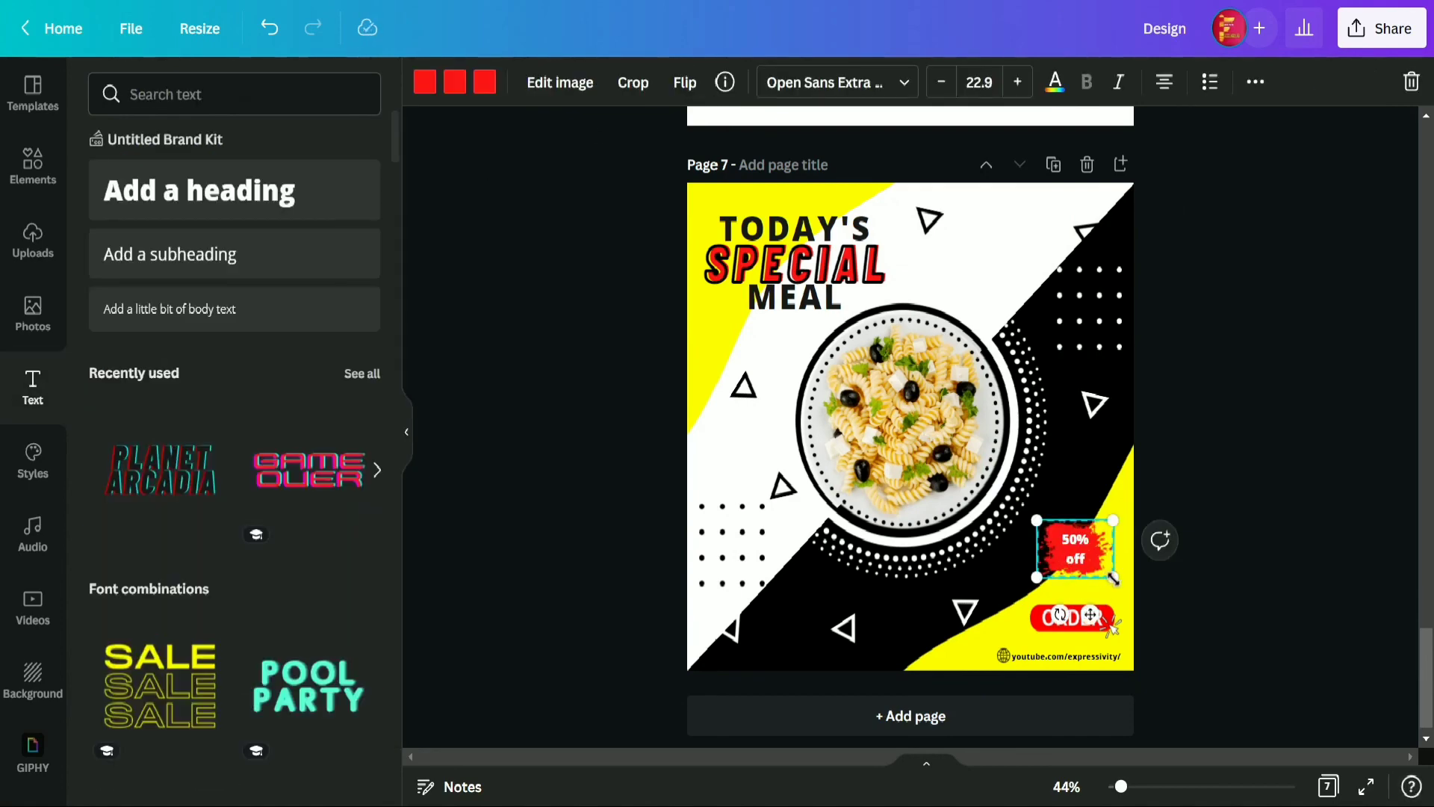
click(1076, 543)
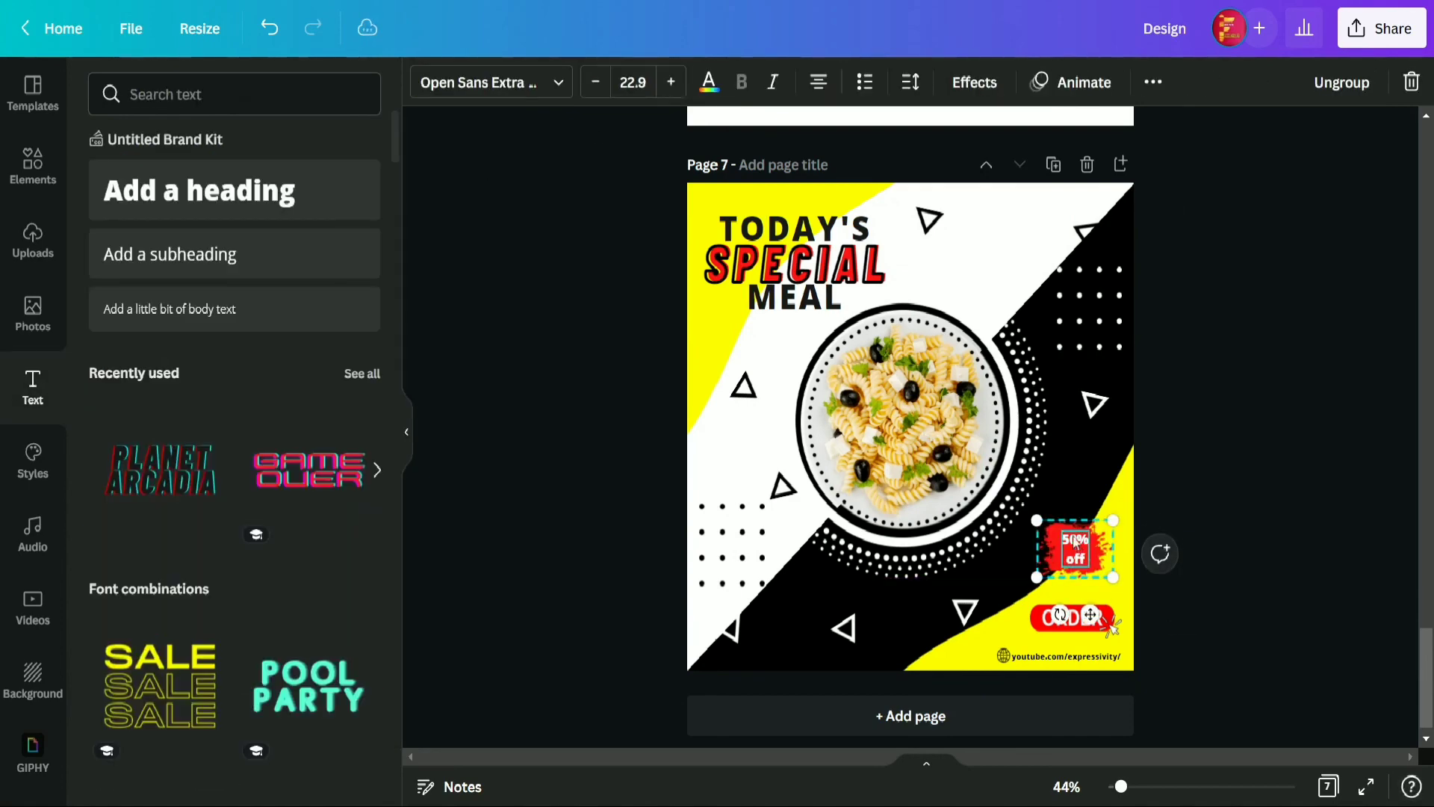
click(709, 81)
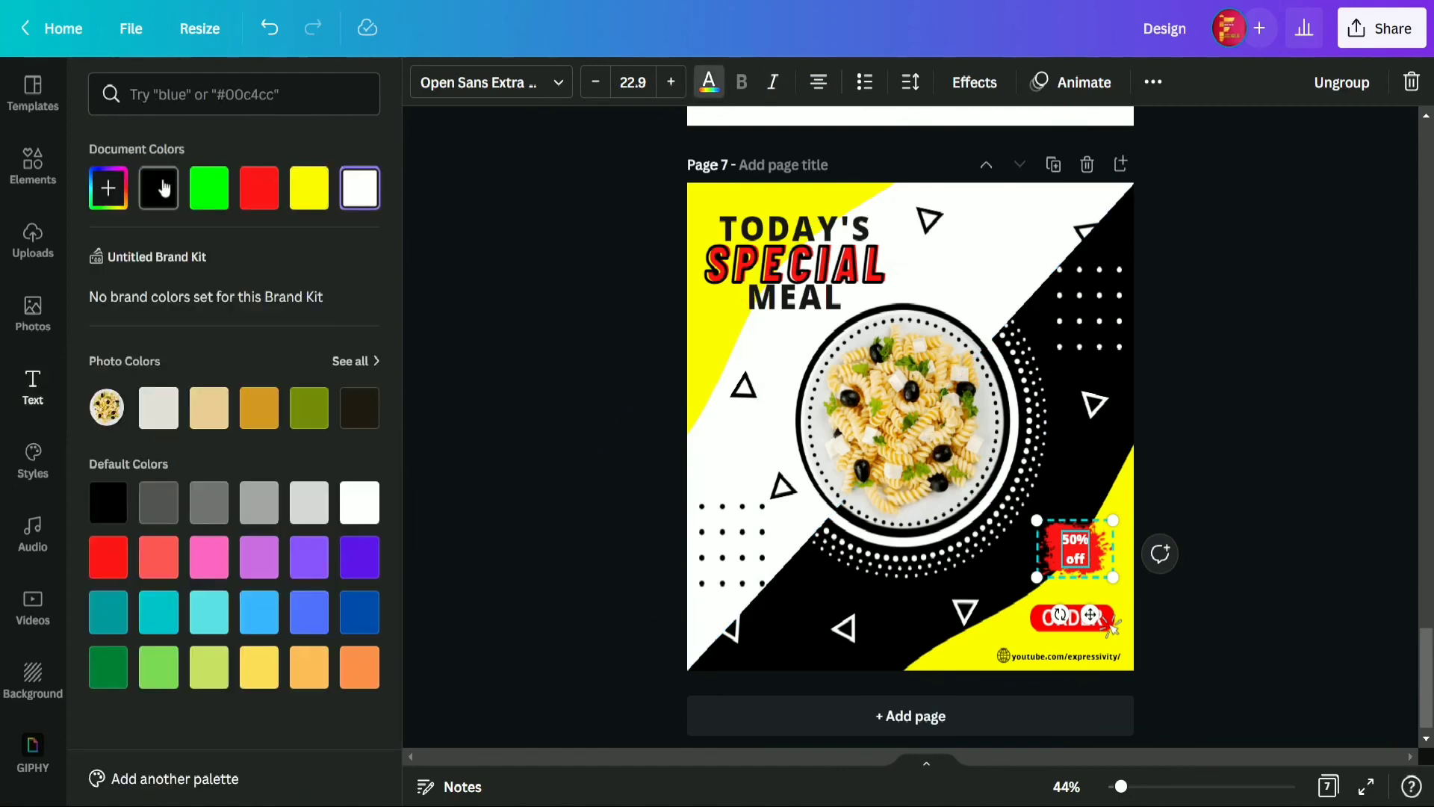
click(164, 188)
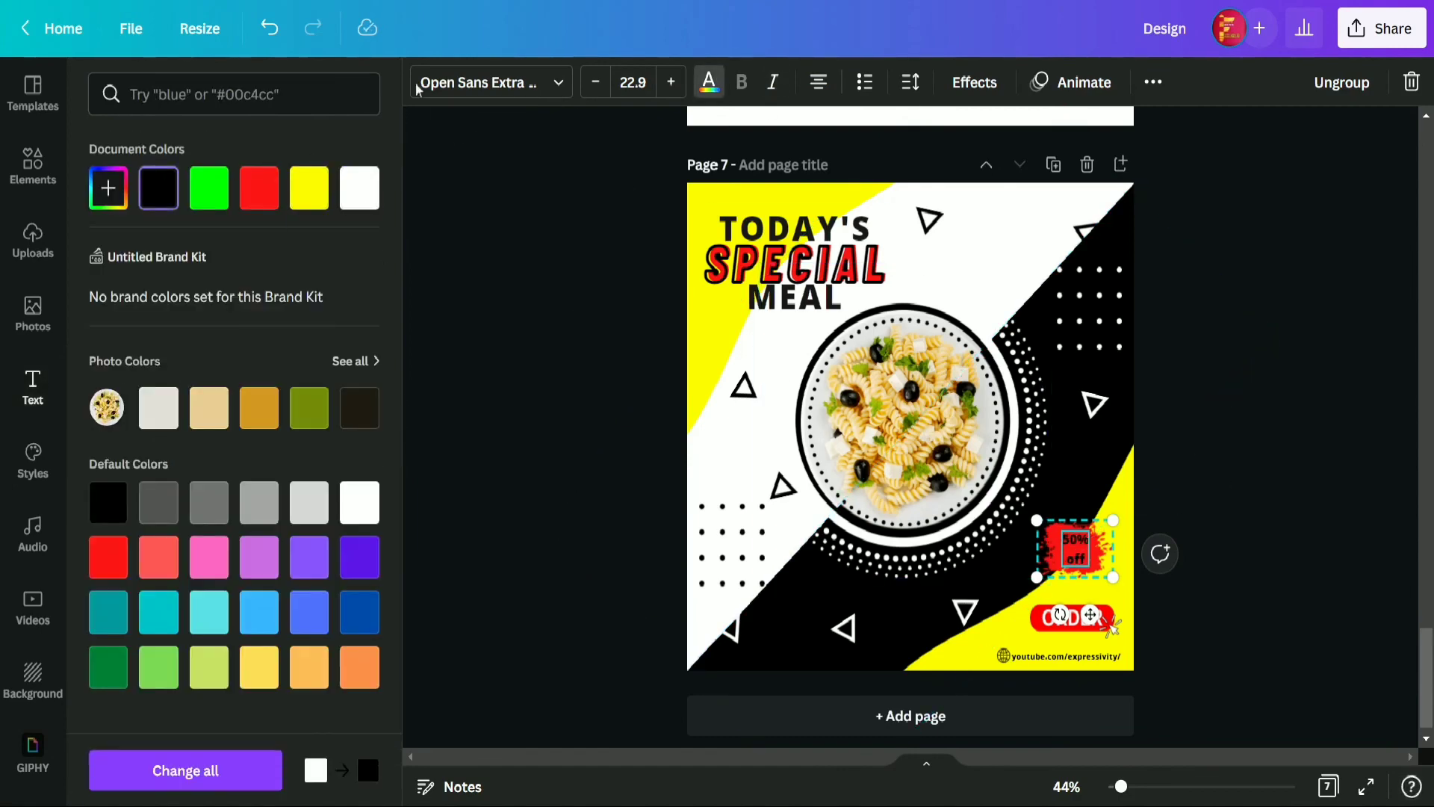
click(512, 83)
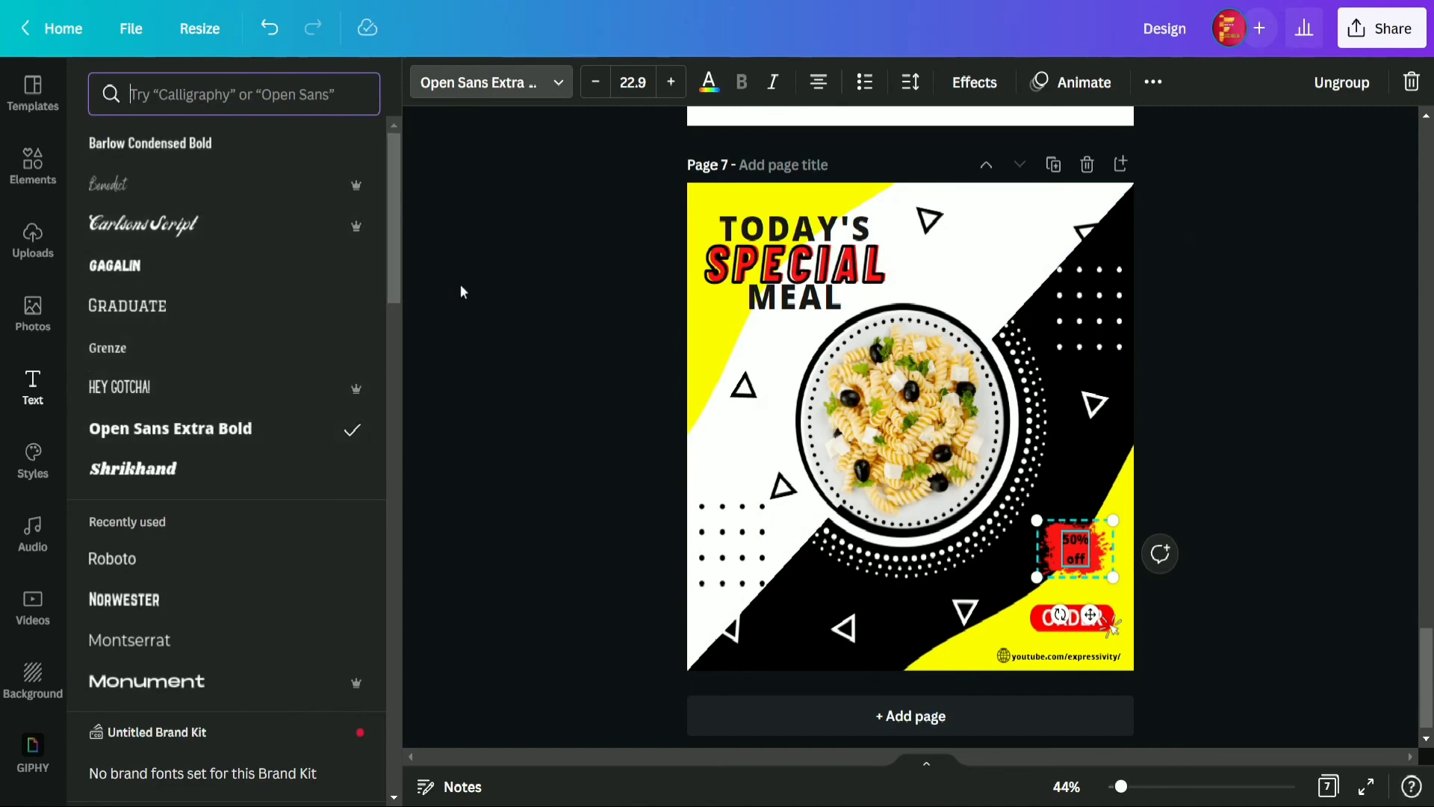
click(143, 269)
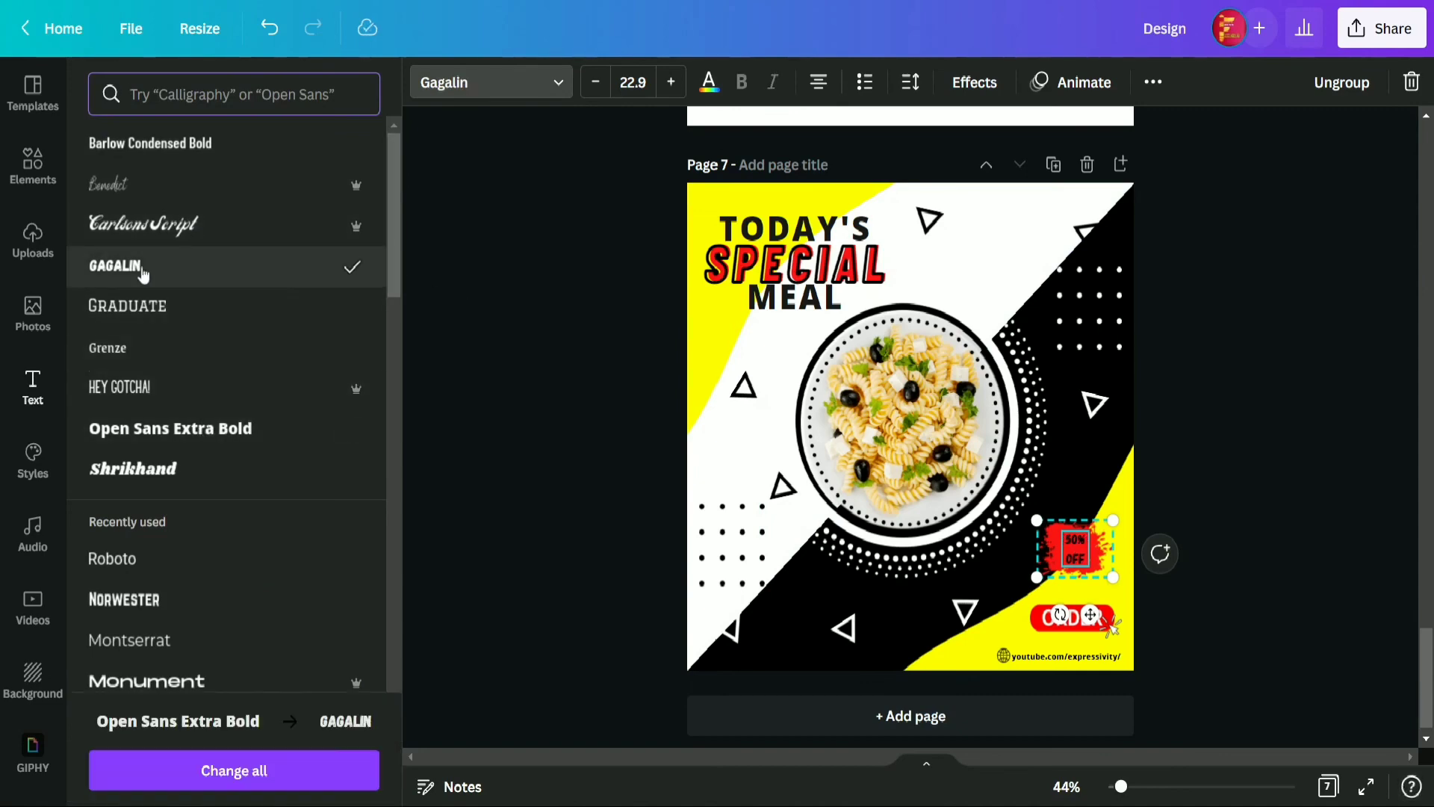
click(1226, 454)
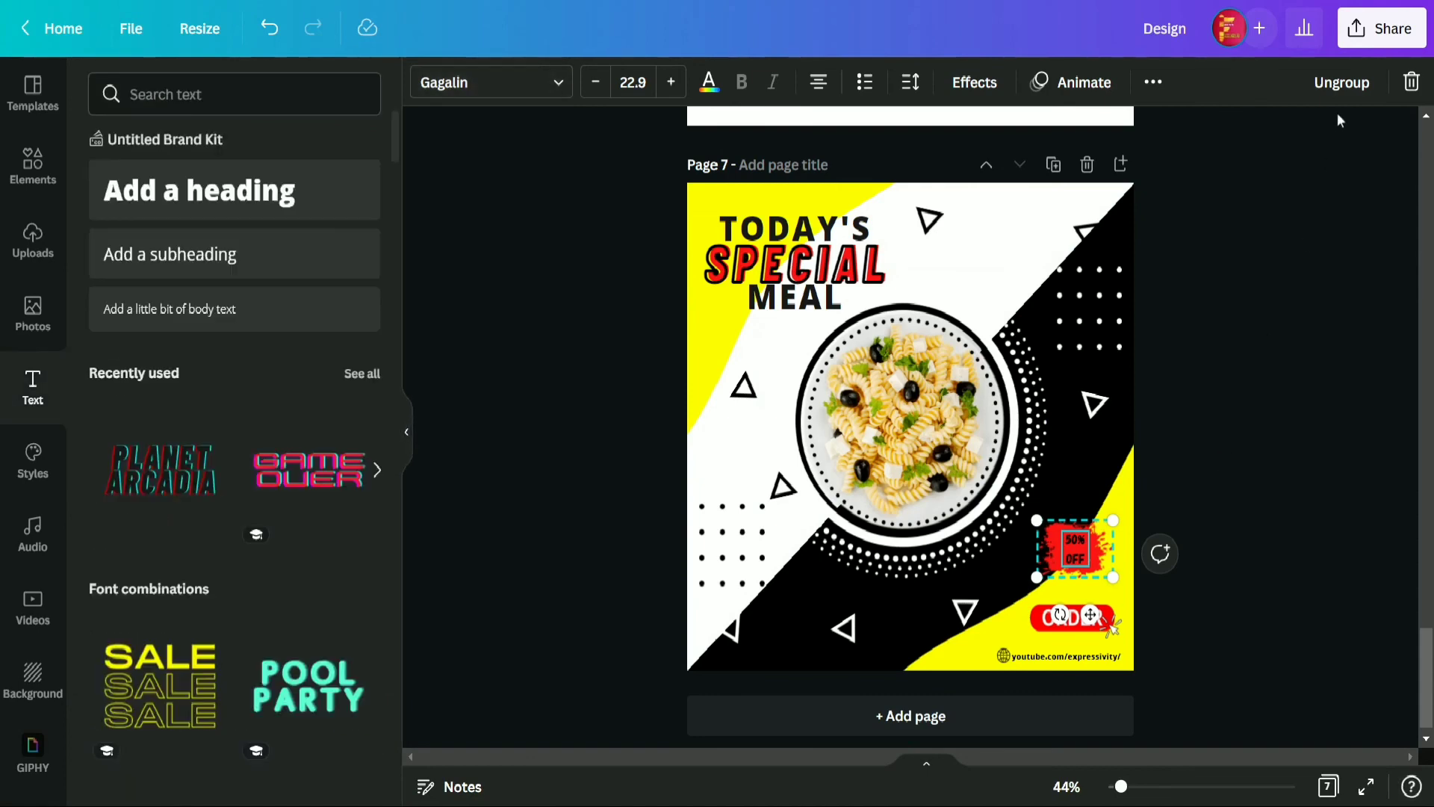
- Ungroup the discount badge and enlarge the 50% OFF text to about size 30.3 over the red brush stroke
click(1342, 82)
click(1315, 393)
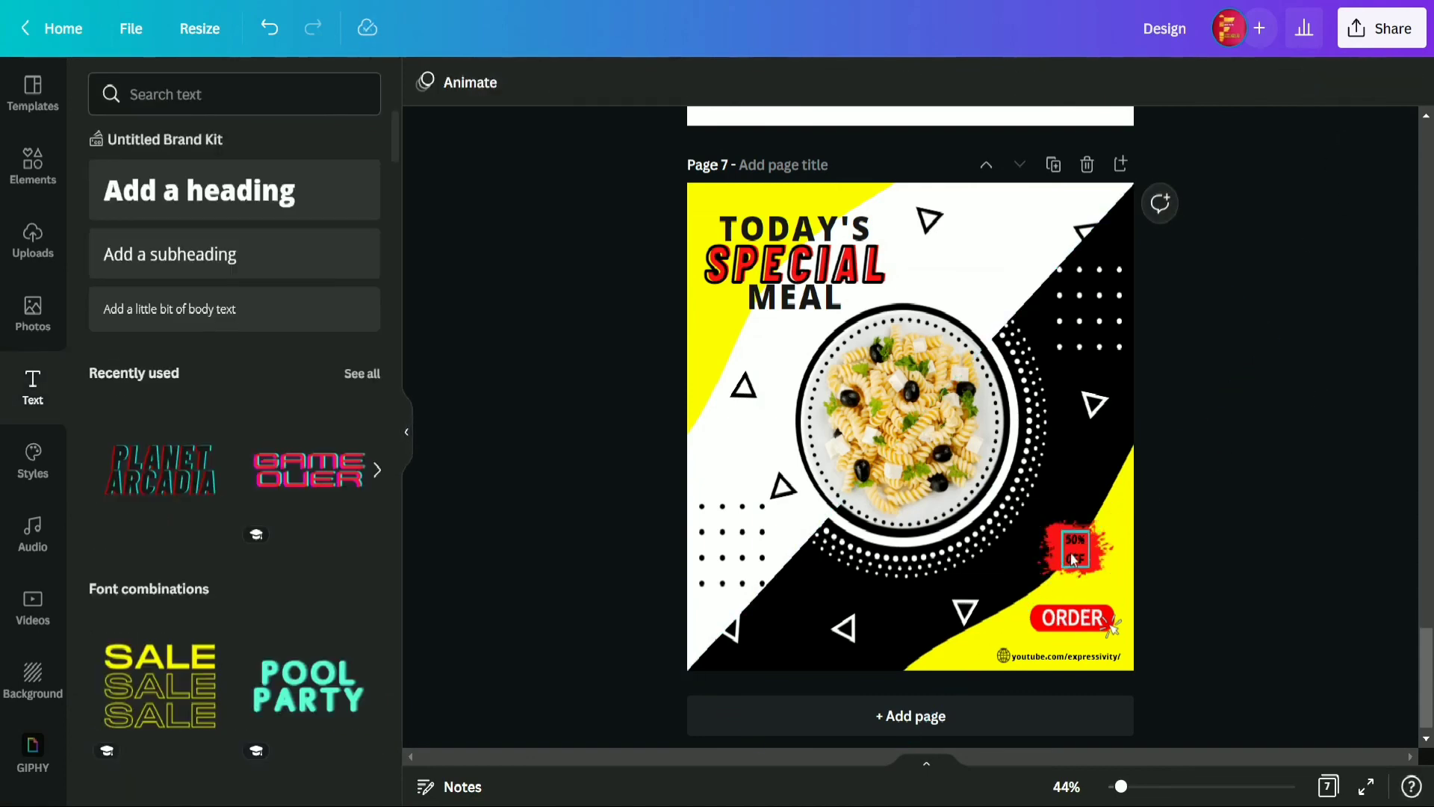
click(1073, 559)
drag(1089, 563, 1097, 573)
click(1180, 648)
- Group the 50% OFF text with the red brush stroke again and lock the badge
drag(1073, 651, 530, 317)
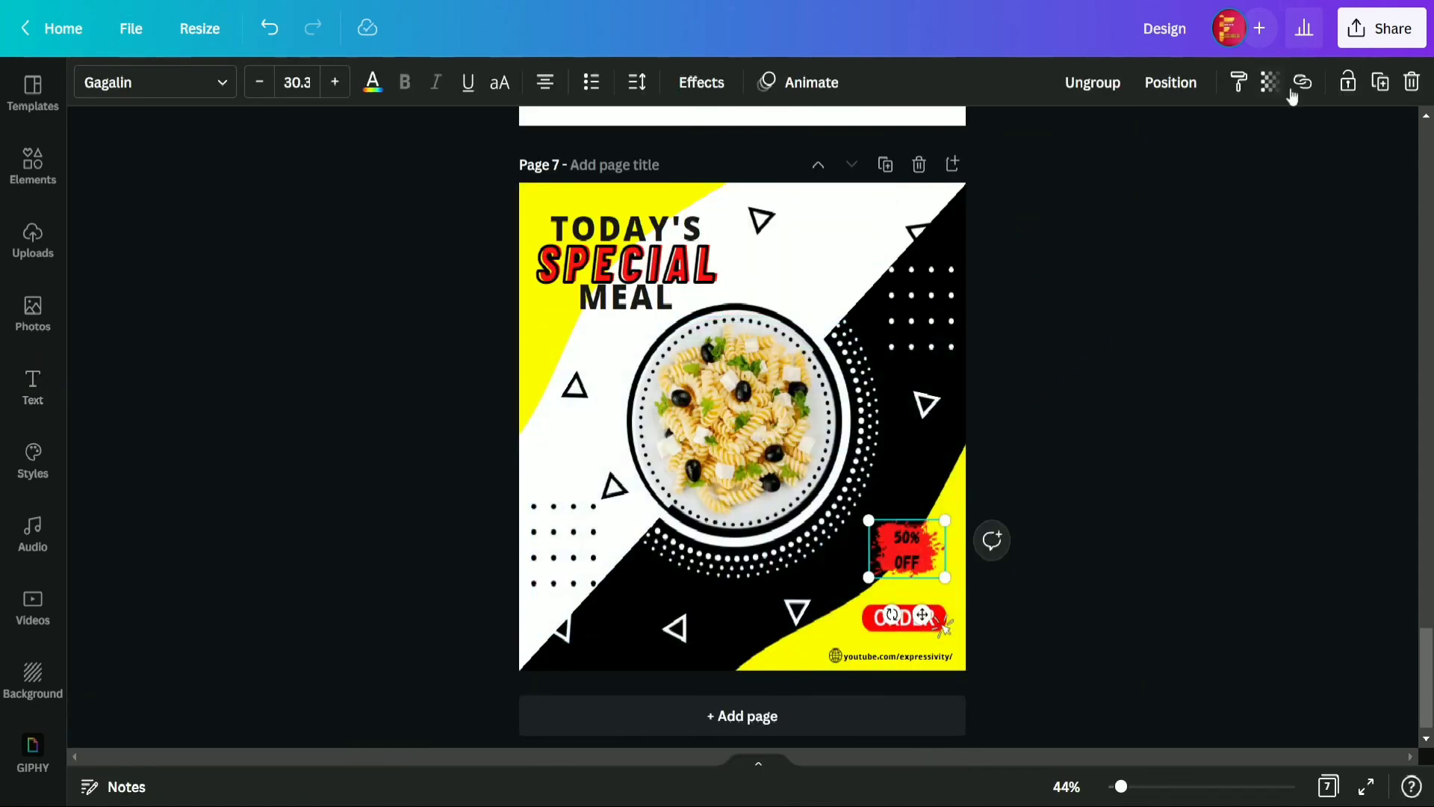
click(1349, 83)
click(1216, 341)
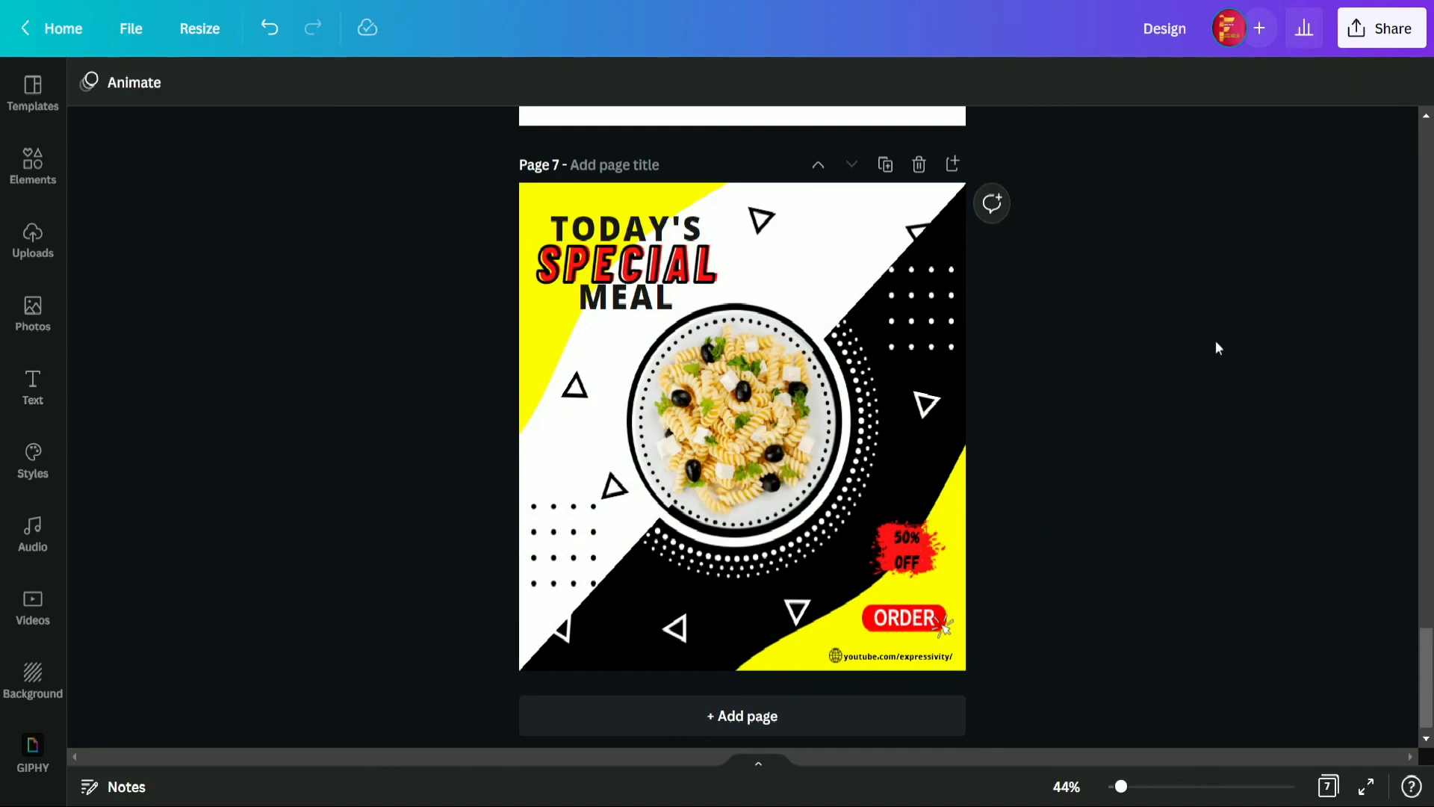